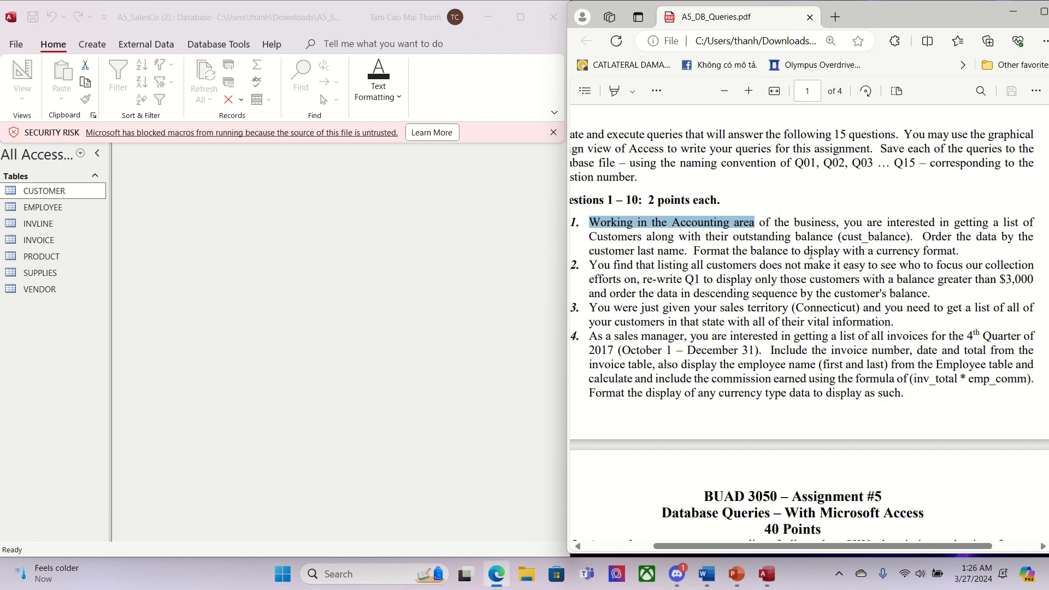
{"action": "left_click_drag", "start_coordinate": [806, 250], "coordinate": [958, 251]}
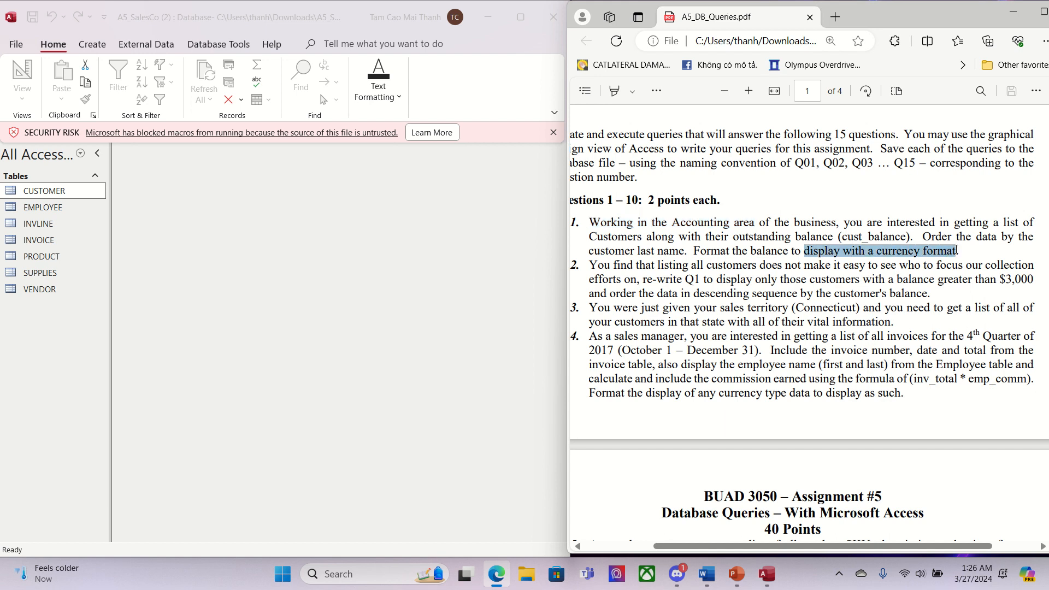
{"action": "mouse_move", "coordinate": [533, 3]}
{"action": "left_click", "coordinate": [436, 34]}
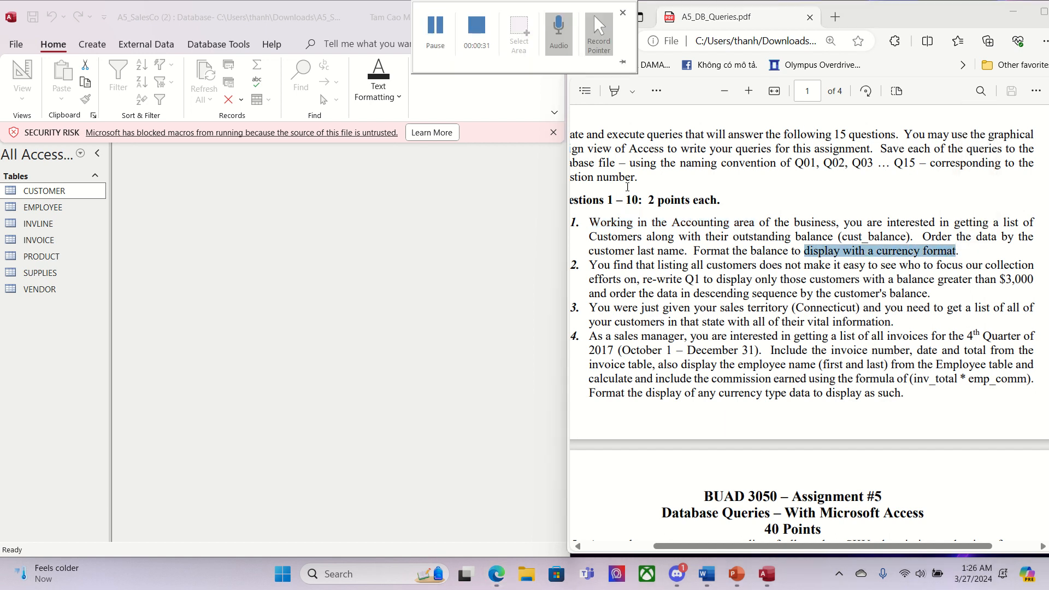
{"action": "left_click", "coordinate": [807, 217]}
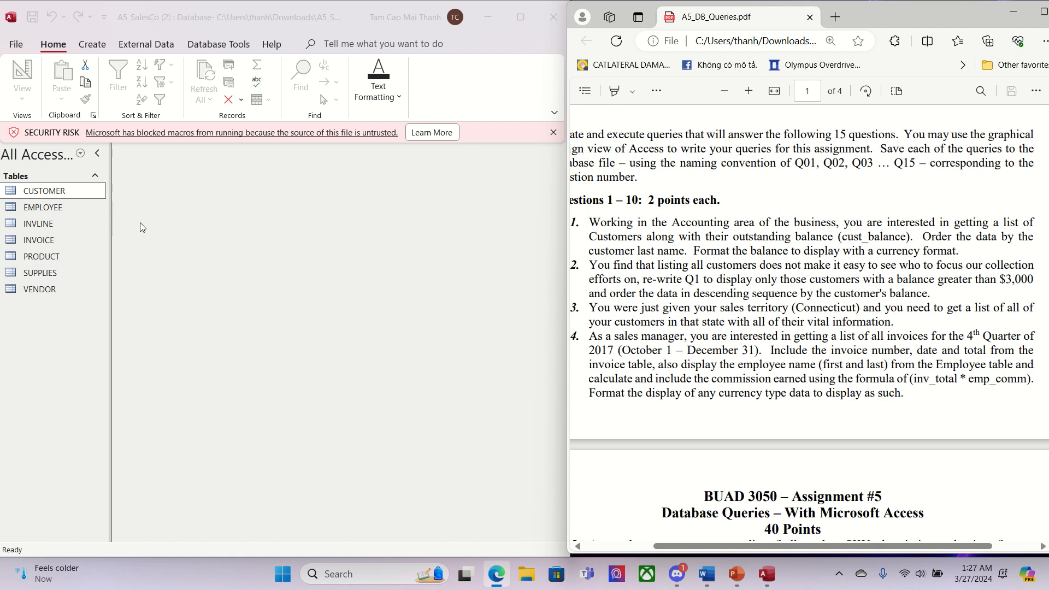
Step: Open the CUSTOMER table and select its CUST_BALANCE column
{"action": "double_click", "coordinate": [65, 192]}
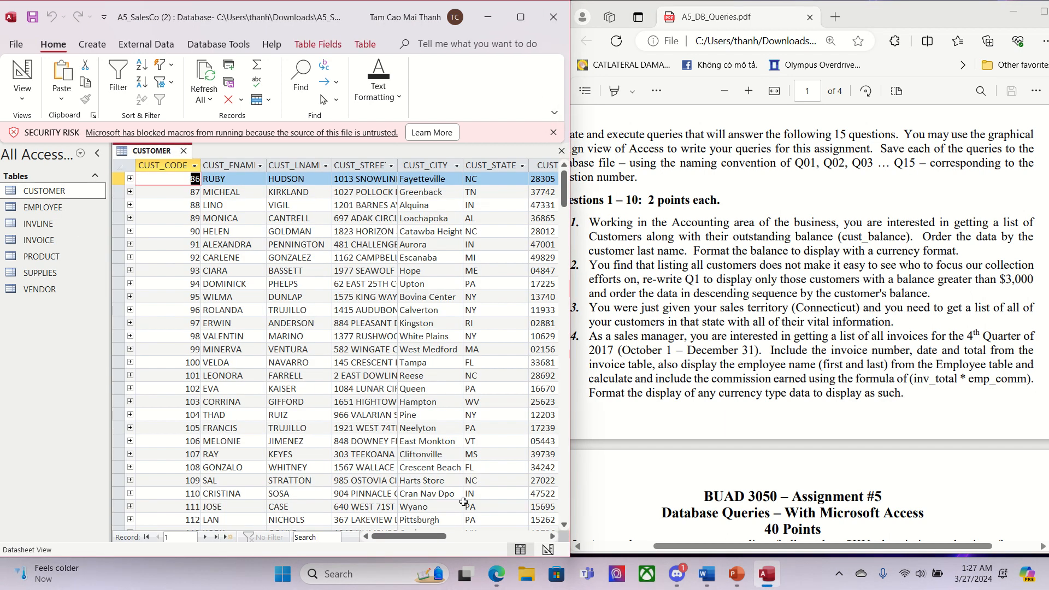
{"action": "left_click_drag", "start_coordinate": [439, 538], "coordinate": [474, 541]}
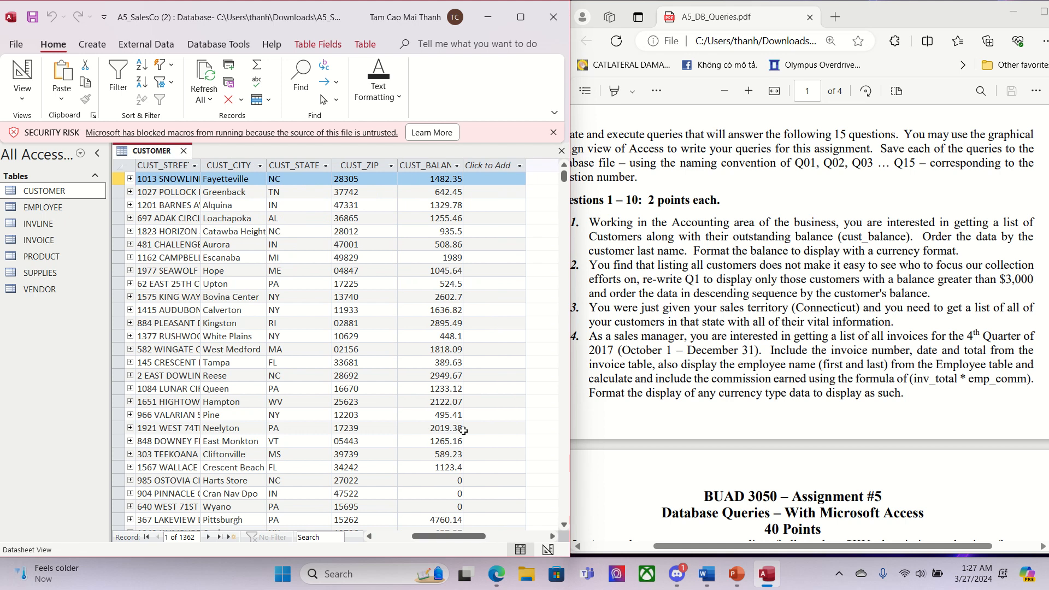
{"action": "left_click", "coordinate": [423, 167]}
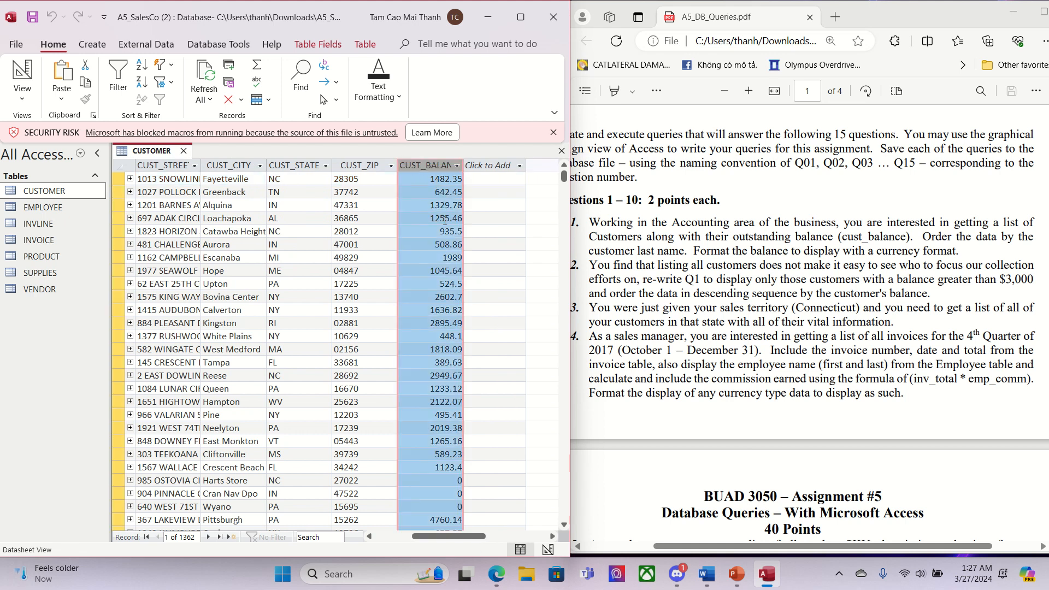
Step: In the CUSTOMER table's Design View, change the CUST_BALANCE field's data type to Currency
{"action": "left_click", "coordinate": [32, 94]}
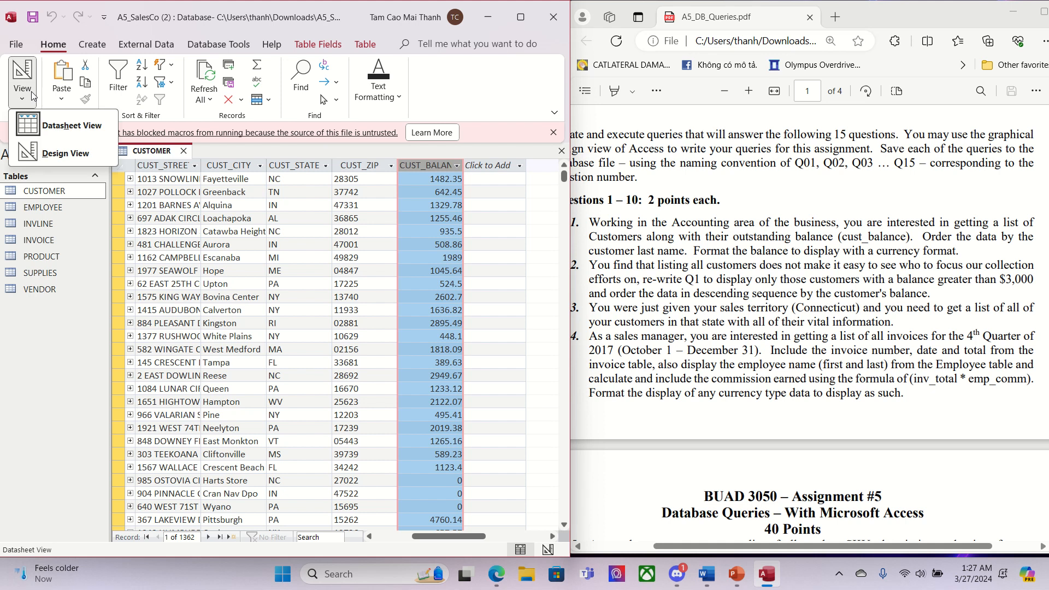
{"action": "left_click", "coordinate": [65, 153]}
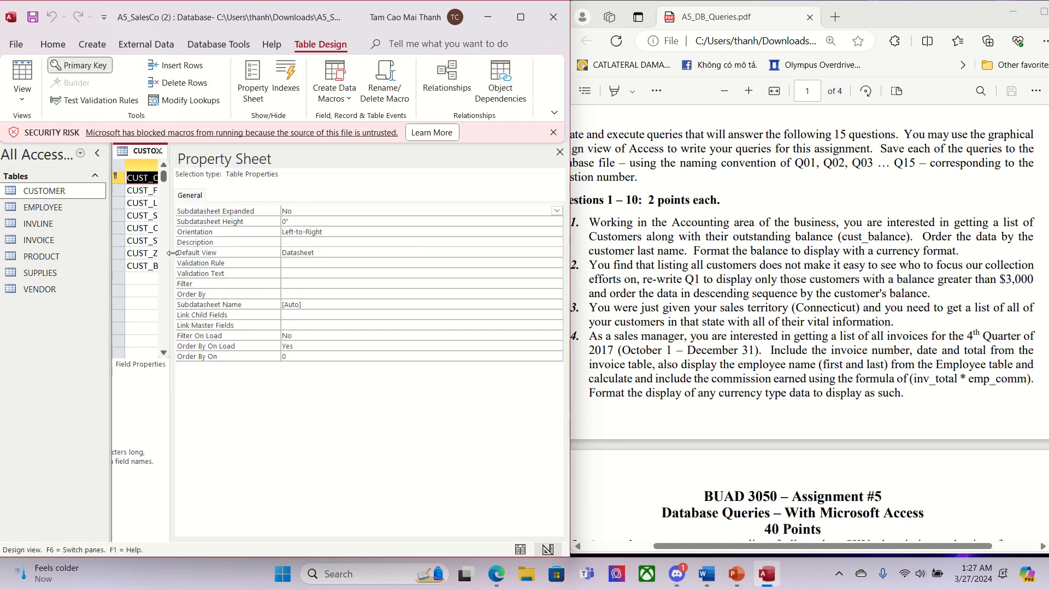
{"action": "left_click_drag", "start_coordinate": [173, 254], "coordinate": [460, 255]}
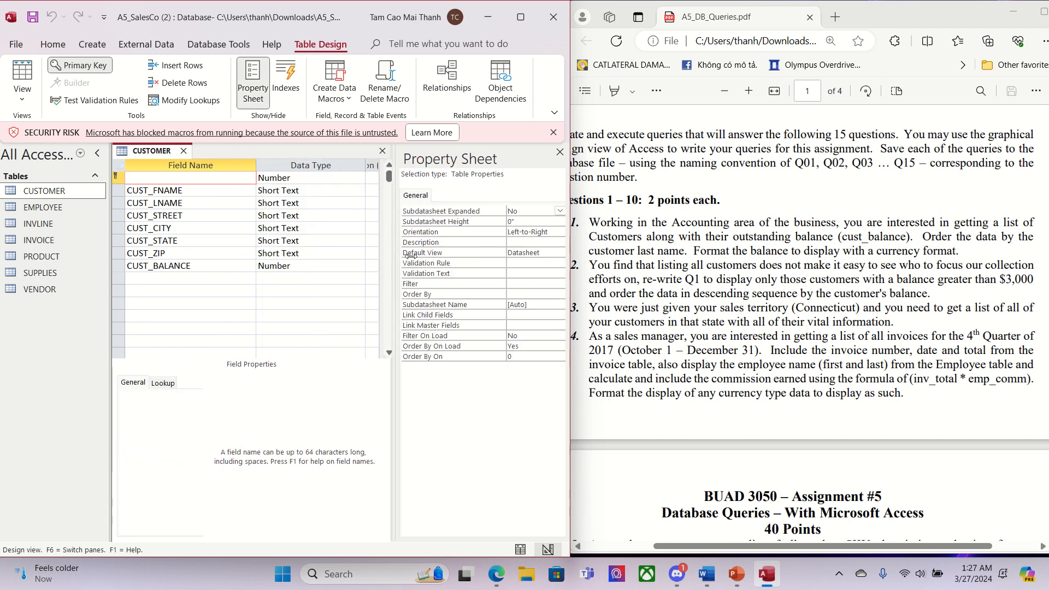
{"action": "left_click", "coordinate": [286, 266]}
{"action": "left_click", "coordinate": [359, 266]}
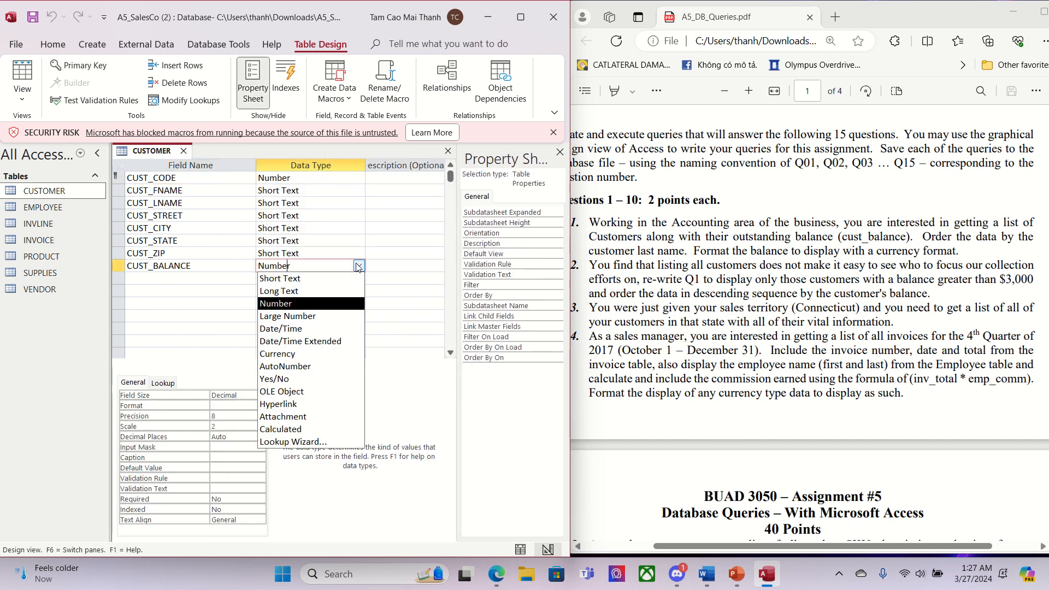
{"action": "left_click", "coordinate": [306, 354]}
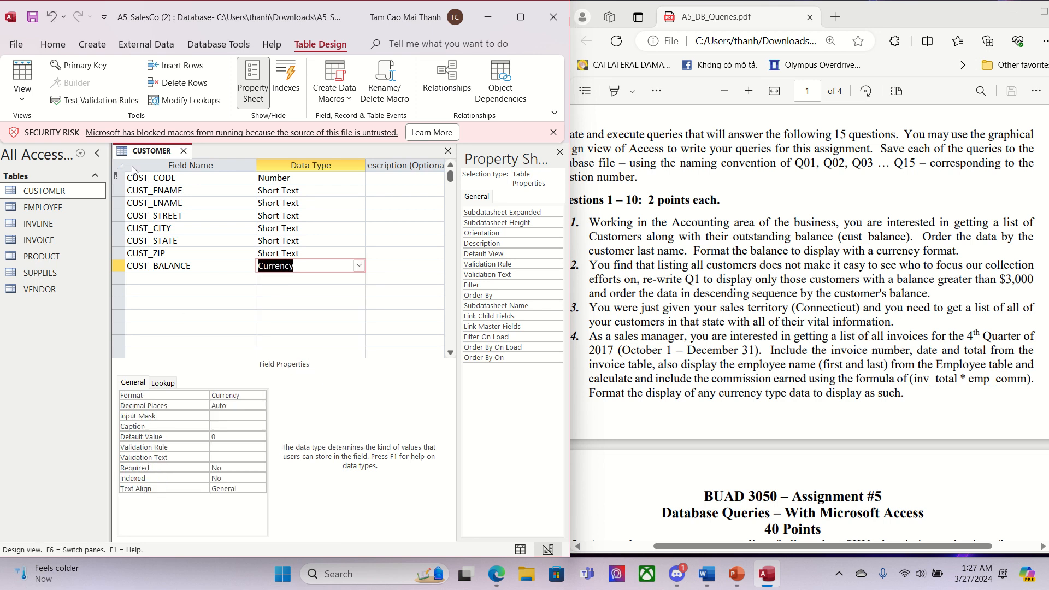
Step: Return the CUSTOMER table to Datasheet View, saving the design change, and check the CUST_BALANCE column's format
{"action": "left_click", "coordinate": [22, 98]}
{"action": "left_click", "coordinate": [52, 117]}
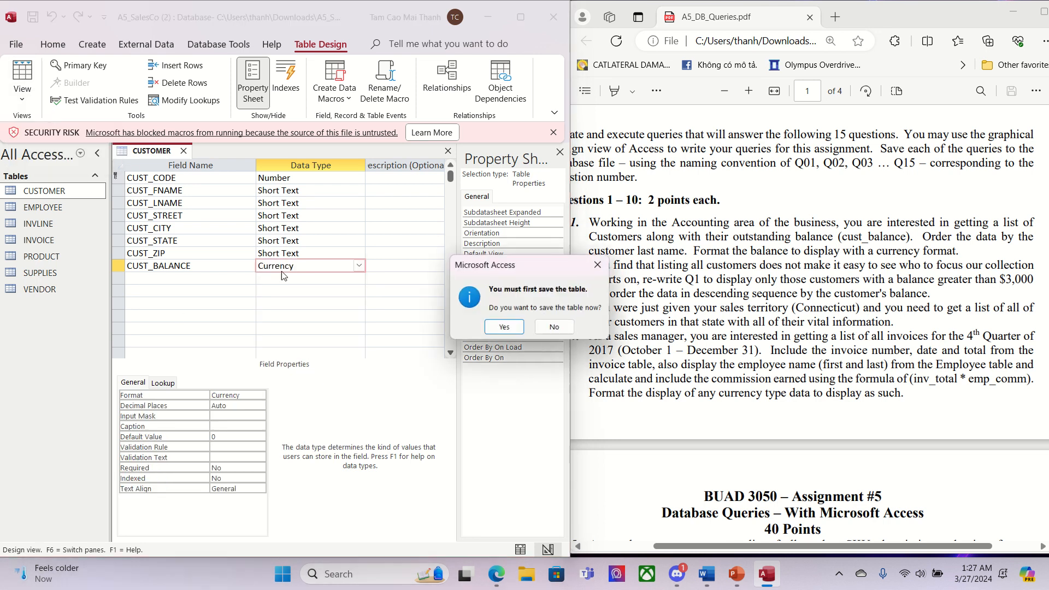
{"action": "left_click", "coordinate": [504, 327]}
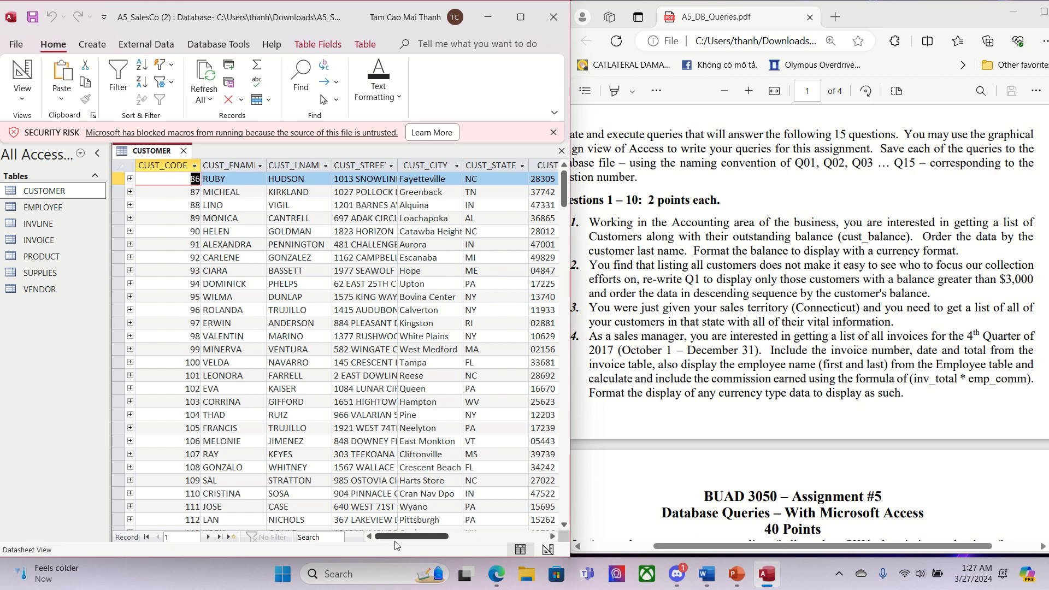
{"action": "left_click_drag", "start_coordinate": [397, 541], "coordinate": [459, 549]}
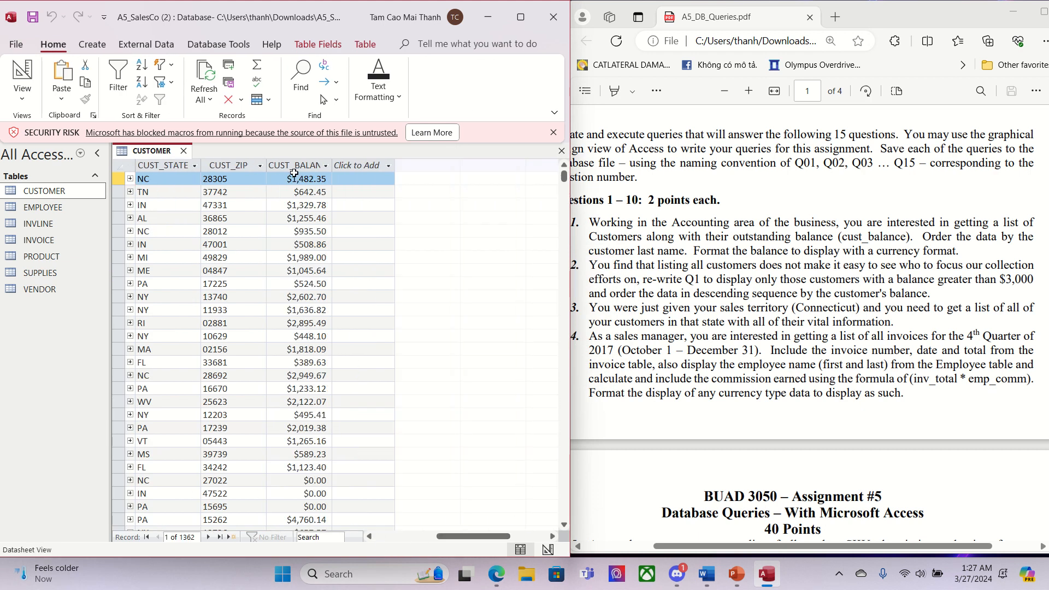
Step: Create a new query in Design View, maximize the window and add the CUSTOMER table to the query
{"action": "left_click", "coordinate": [91, 44]}
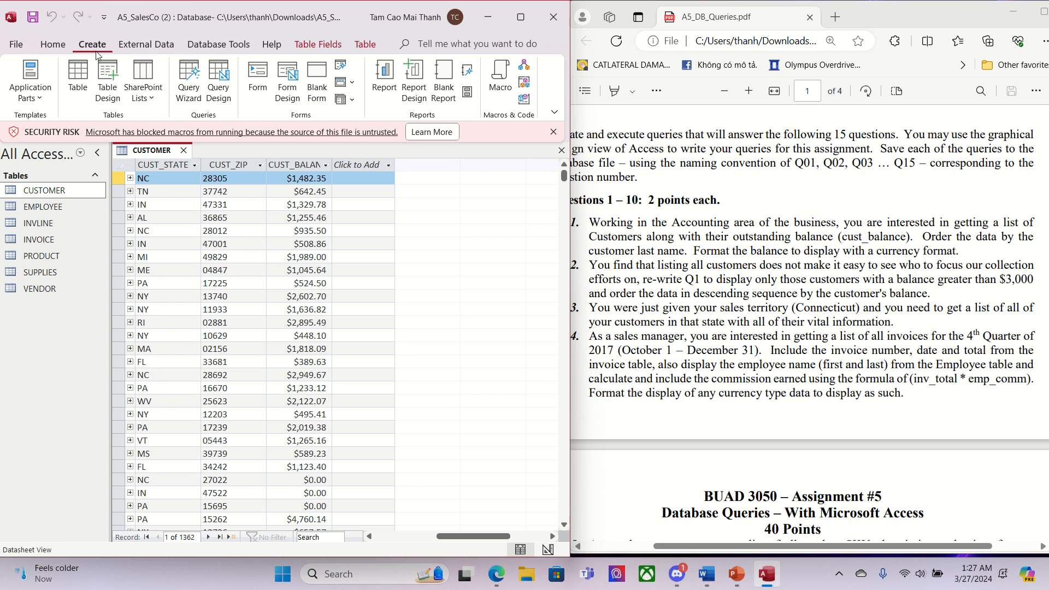
{"action": "left_click", "coordinate": [224, 107]}
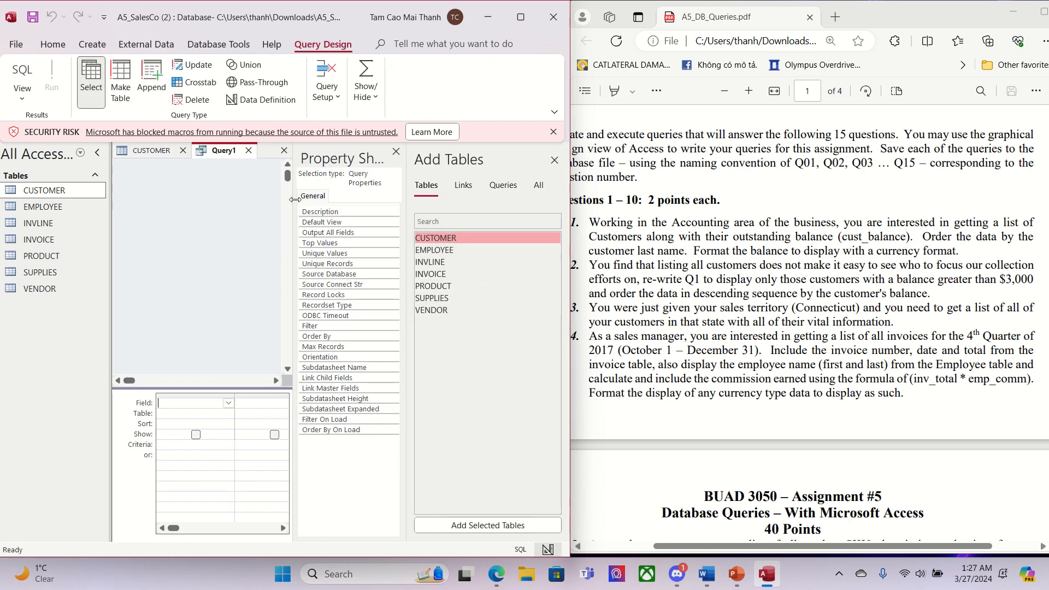
{"action": "left_click_drag", "start_coordinate": [295, 202], "coordinate": [409, 207]}
{"action": "left_click", "coordinate": [523, 16]}
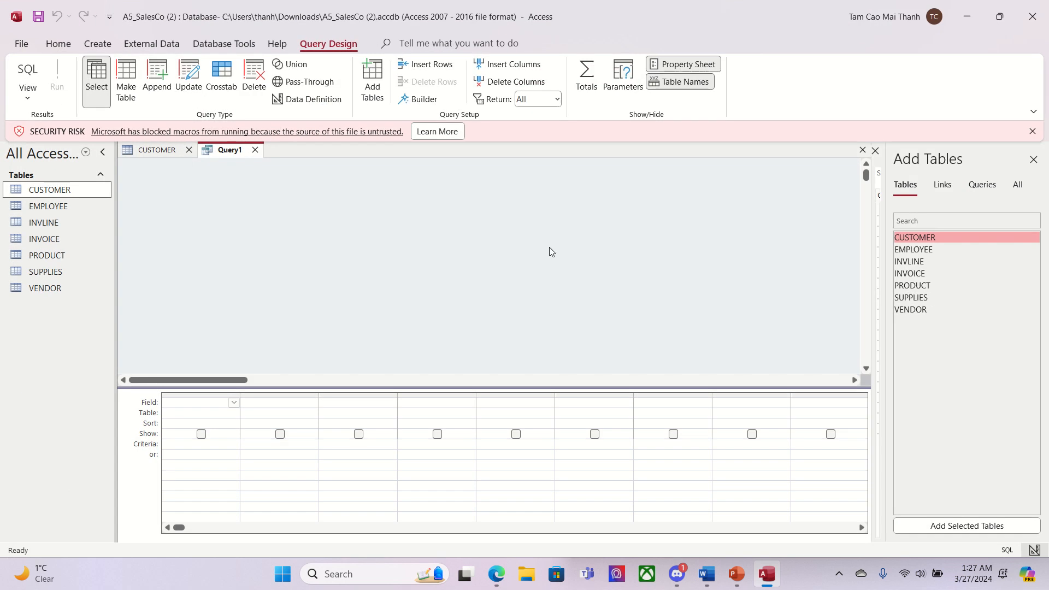
{"action": "double_click", "coordinate": [923, 239]}
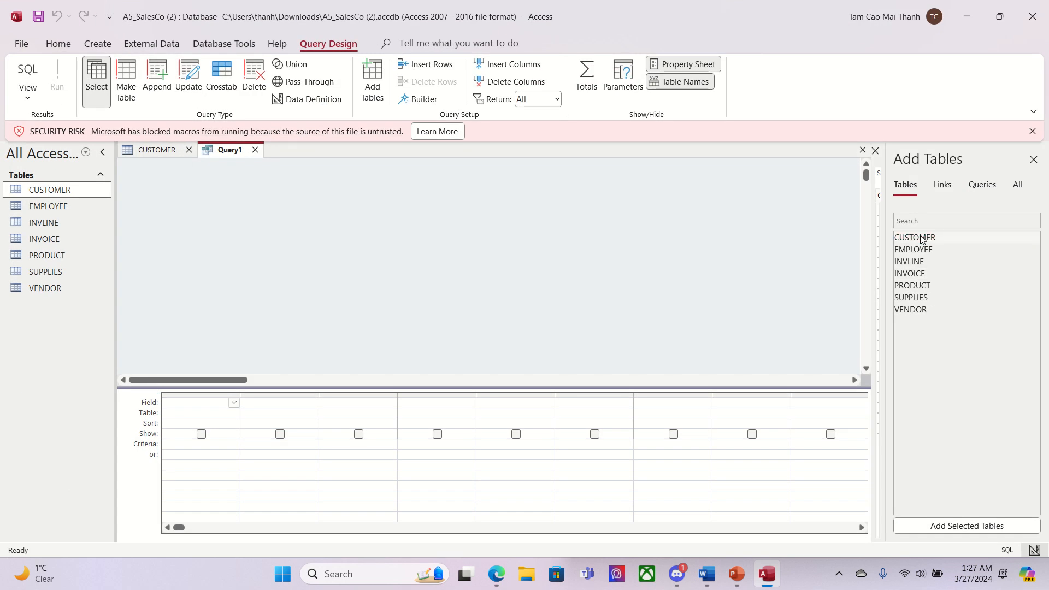
Step: Enlarge the CUSTOMER field list in the query design so all its fields fit
{"action": "left_click_drag", "start_coordinate": [246, 246], "coordinate": [311, 256]}
{"action": "left_click", "coordinate": [250, 271]}
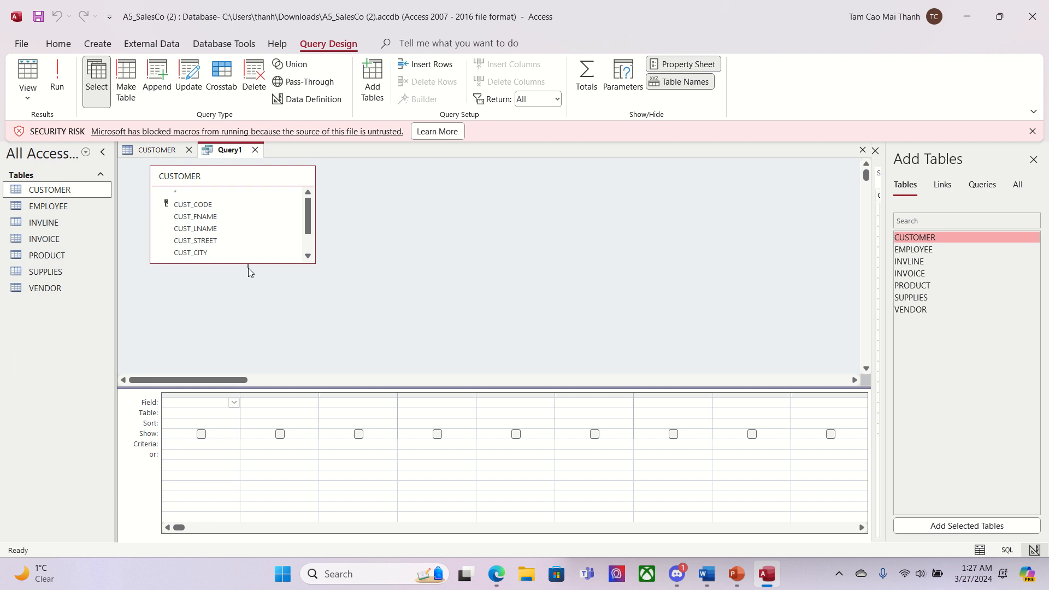
{"action": "left_click", "coordinate": [248, 264]}
{"action": "left_click_drag", "start_coordinate": [248, 263], "coordinate": [250, 333]}
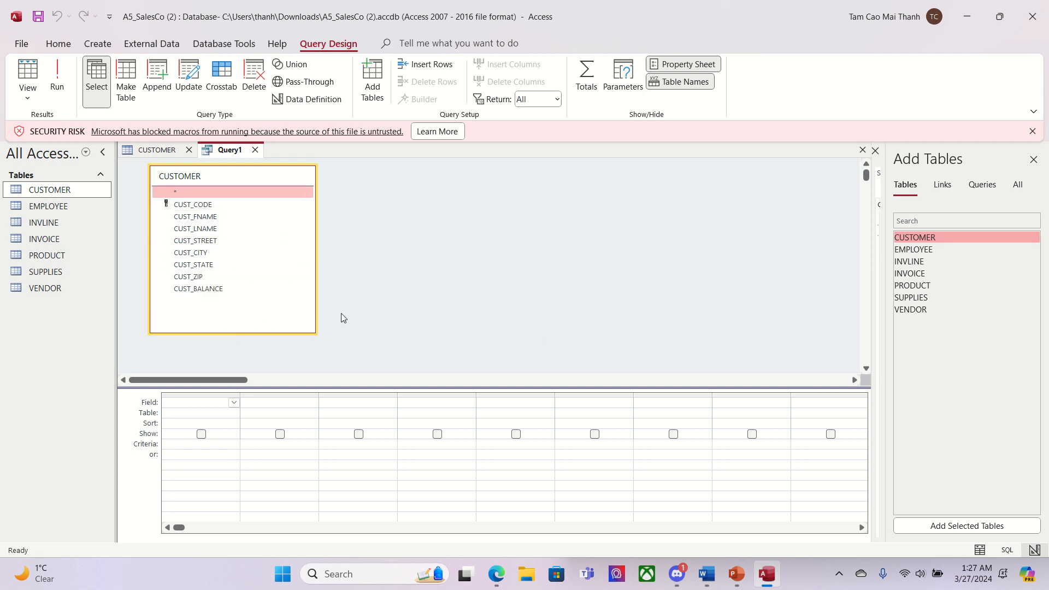
Step: Add the CUST_LNAME and CUST_BALANCE fields from CUSTOMER to the query's design grid
{"action": "double_click", "coordinate": [231, 228]}
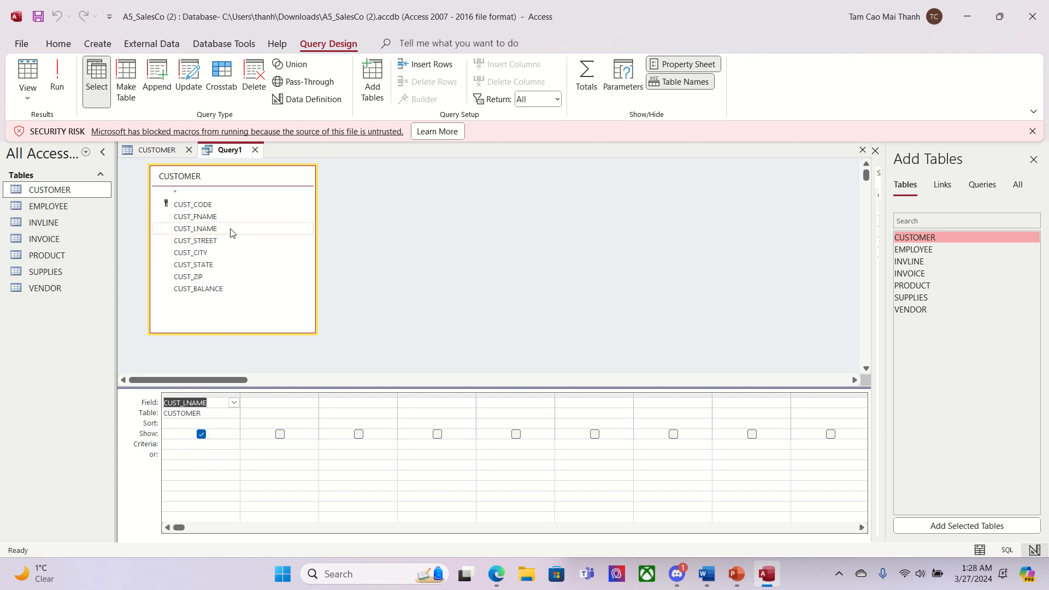
{"action": "double_click", "coordinate": [228, 288]}
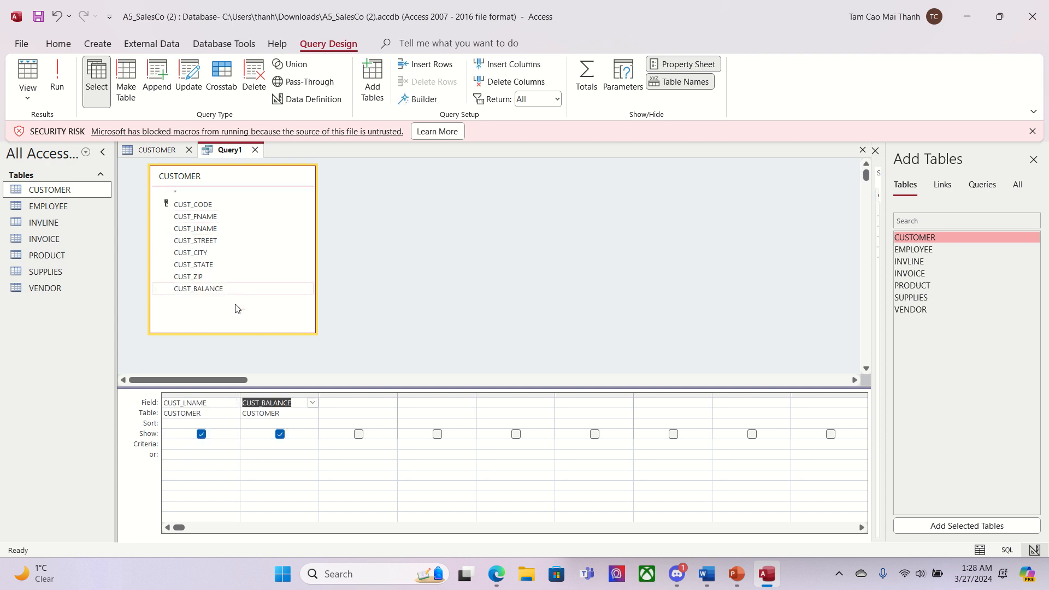
{"action": "left_click", "coordinate": [274, 426]}
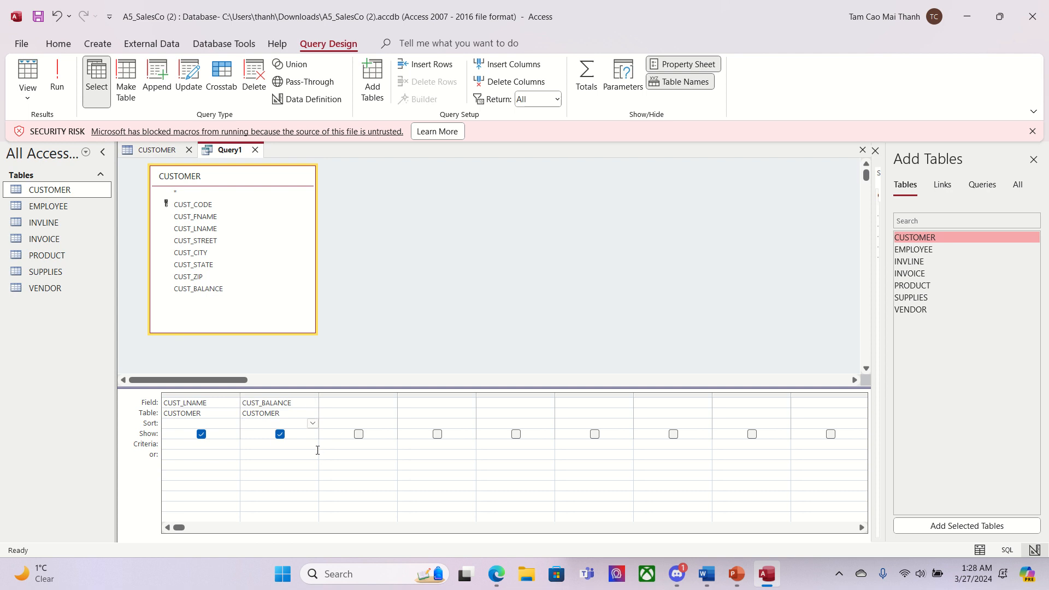
{"action": "left_click", "coordinate": [313, 425]}
{"action": "left_click", "coordinate": [312, 425]}
Step: Sort the query by CUST_LNAME in descending order and run it
{"action": "left_click", "coordinate": [208, 424]}
{"action": "left_click", "coordinate": [234, 424]}
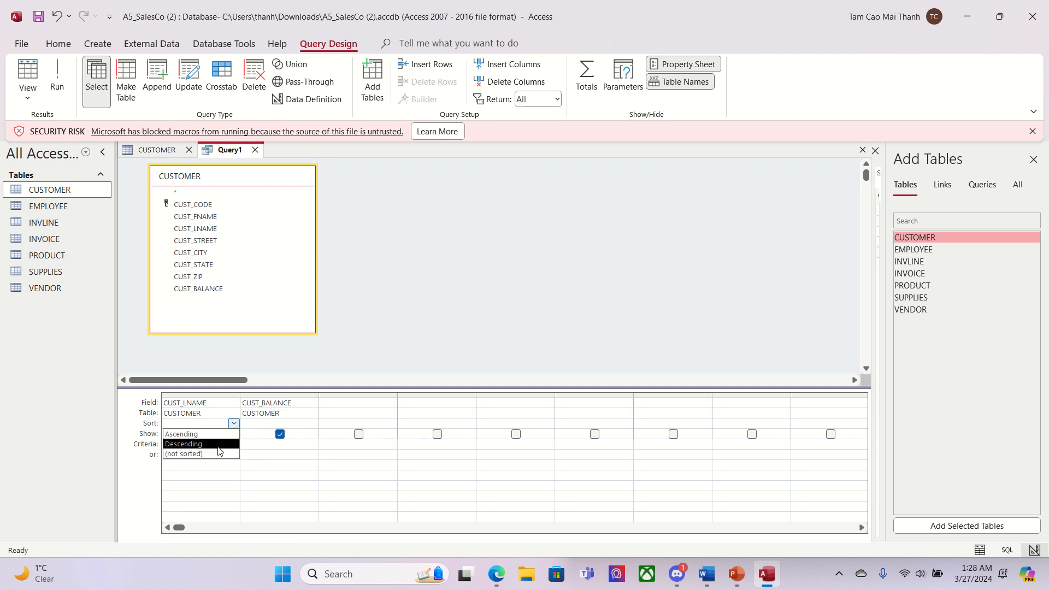
{"action": "left_click", "coordinate": [218, 444]}
{"action": "left_click", "coordinate": [376, 348]}
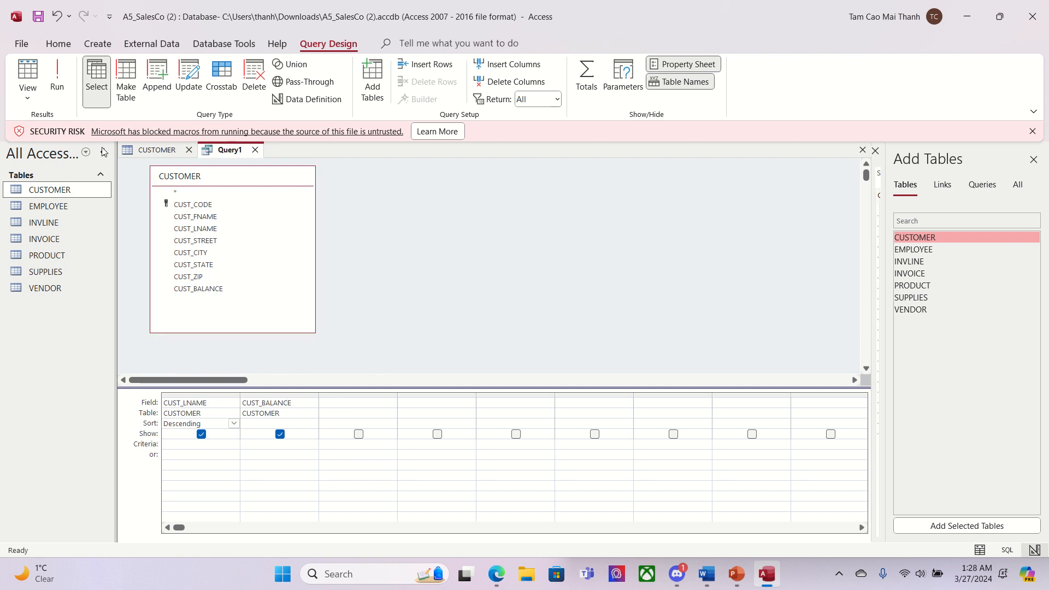
{"action": "left_click", "coordinate": [57, 76]}
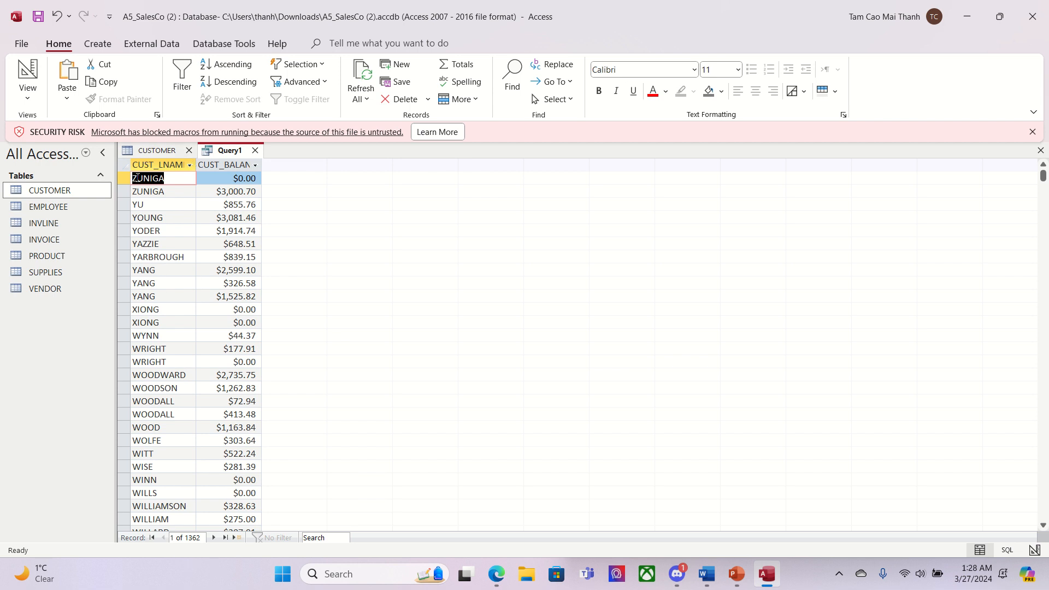
Step: Go back to the query's Design View, sort CUST_LNAME in ascending order, rerun the query and review the results
{"action": "left_click", "coordinate": [19, 94]}
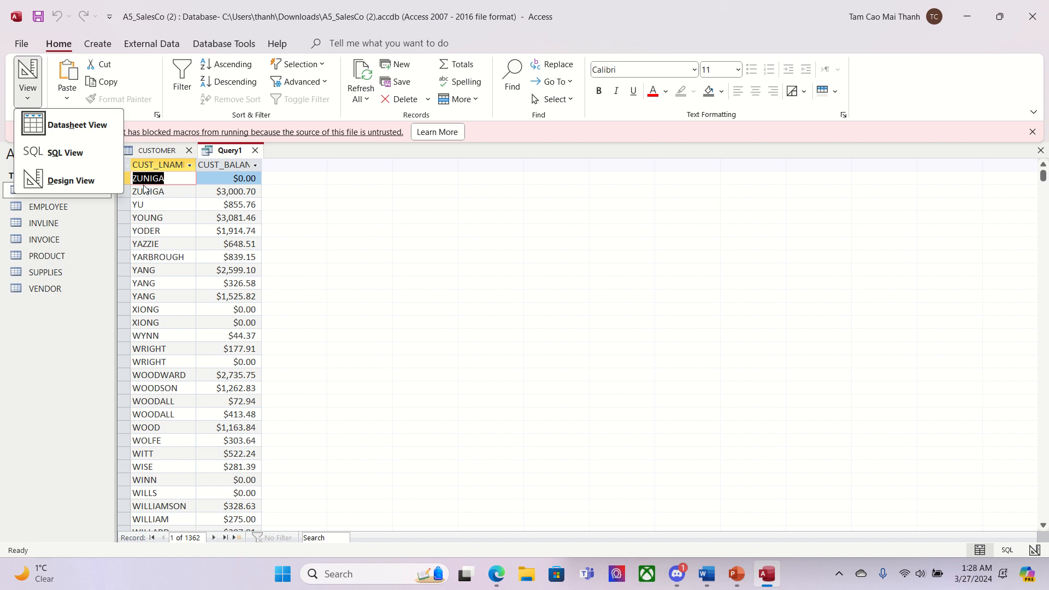
{"action": "left_click", "coordinate": [71, 181]}
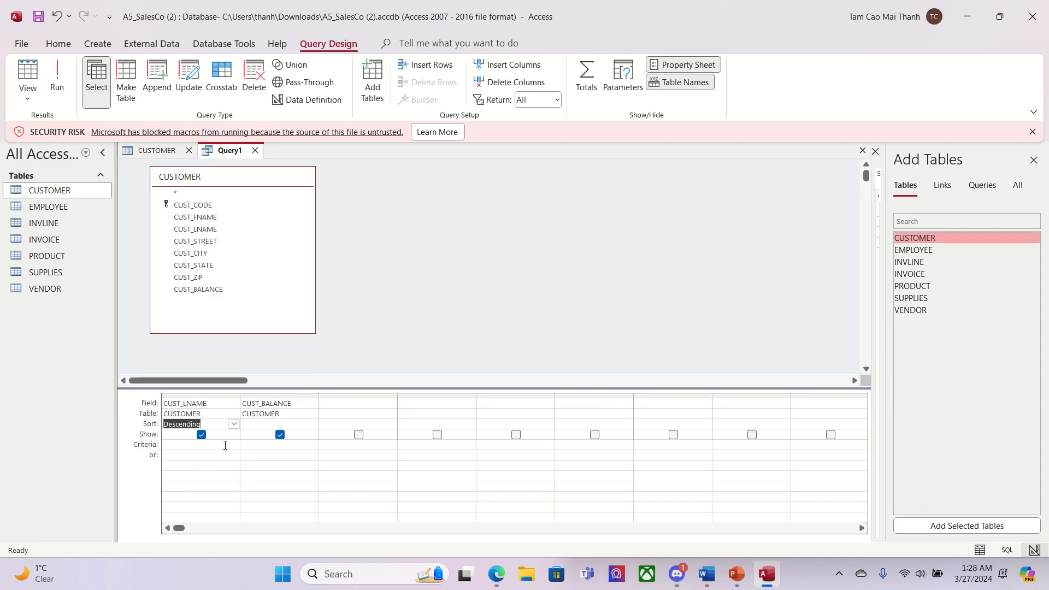
{"action": "left_click", "coordinate": [234, 424]}
{"action": "left_click", "coordinate": [186, 434]}
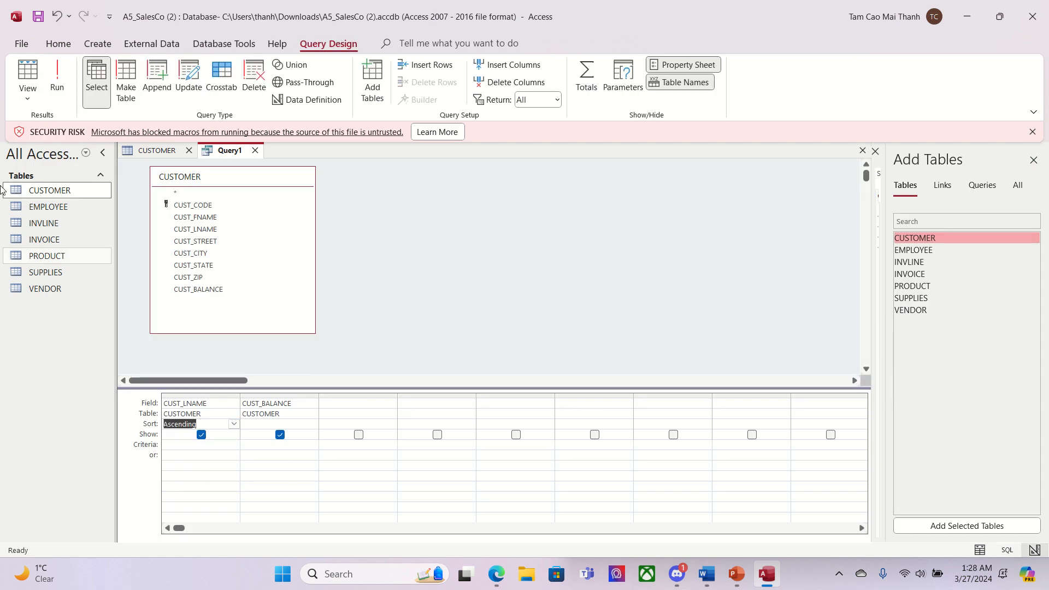
{"action": "left_click", "coordinate": [59, 88]}
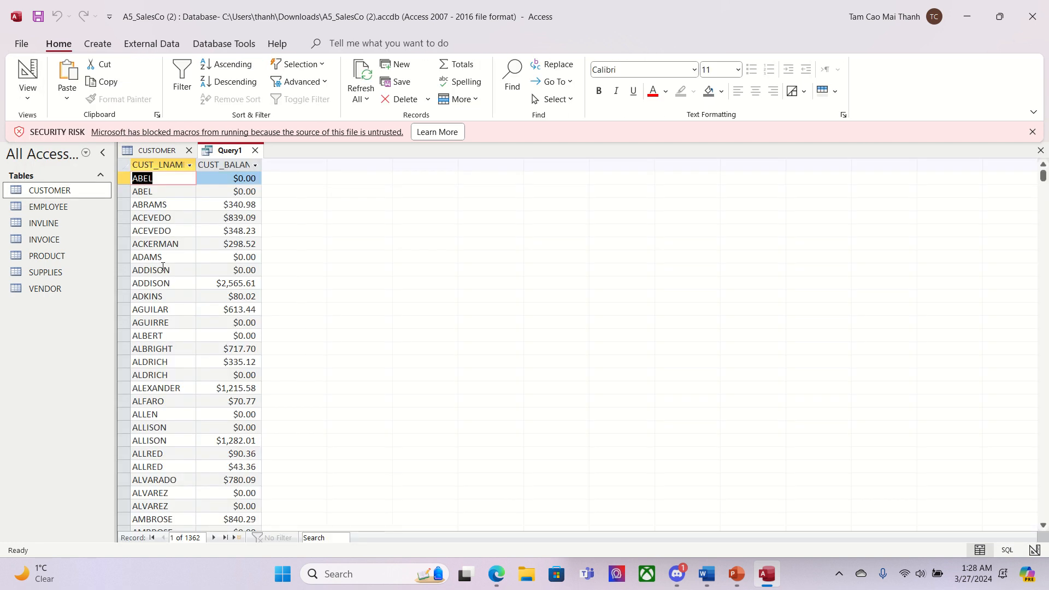
{"action": "scroll", "coordinate": [193, 442], "scroll_direction": "down", "scroll_amount": 8}
{"action": "scroll", "coordinate": [176, 440], "scroll_direction": "up", "scroll_amount": 8}
{"action": "left_click", "coordinate": [429, 28]}
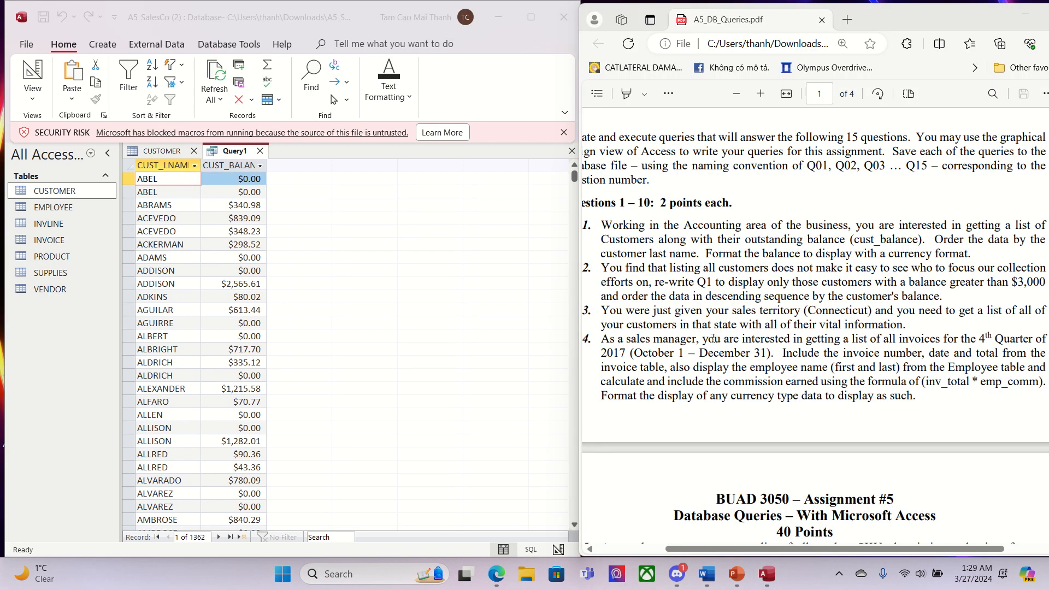
Step: Save the customer balance query under the name Q01
{"action": "right_click", "coordinate": [247, 153]}
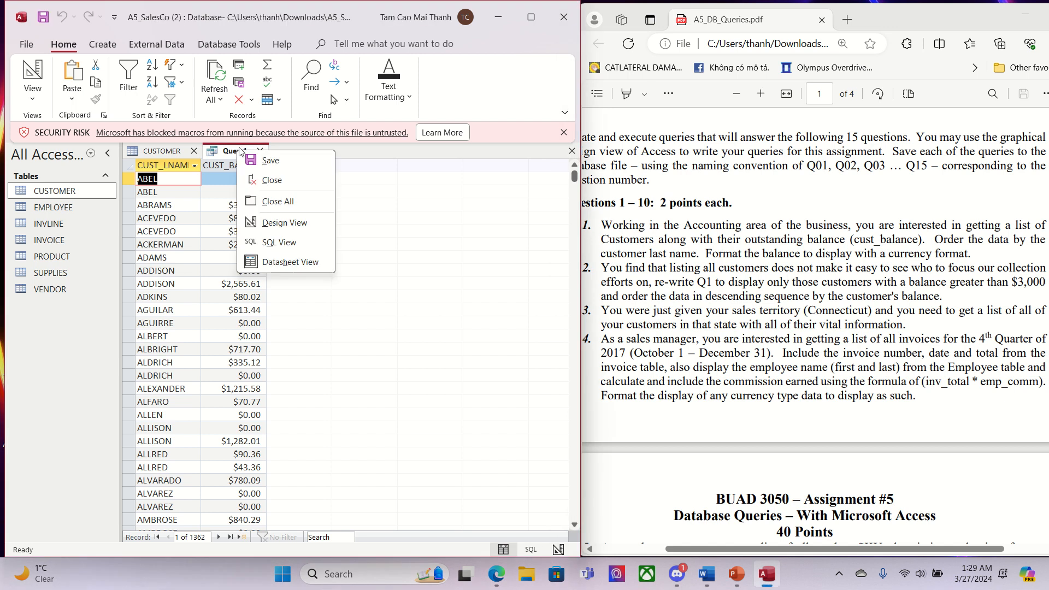
{"action": "left_click", "coordinate": [257, 162]}
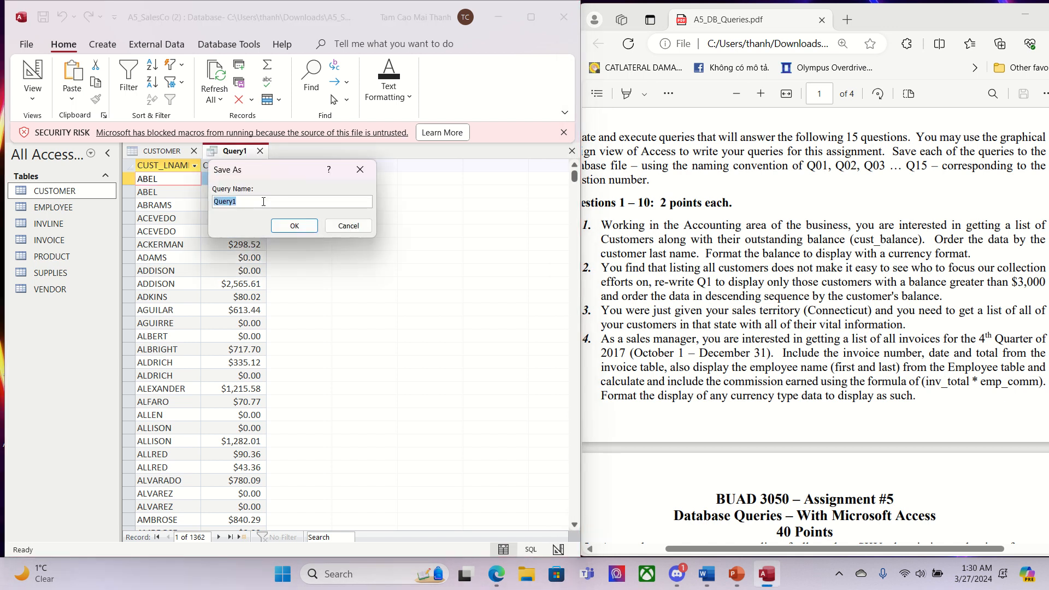
{"action": "type", "text": "Q01"}
{"action": "left_click", "coordinate": [294, 226]}
{"action": "left_click", "coordinate": [28, 324]}
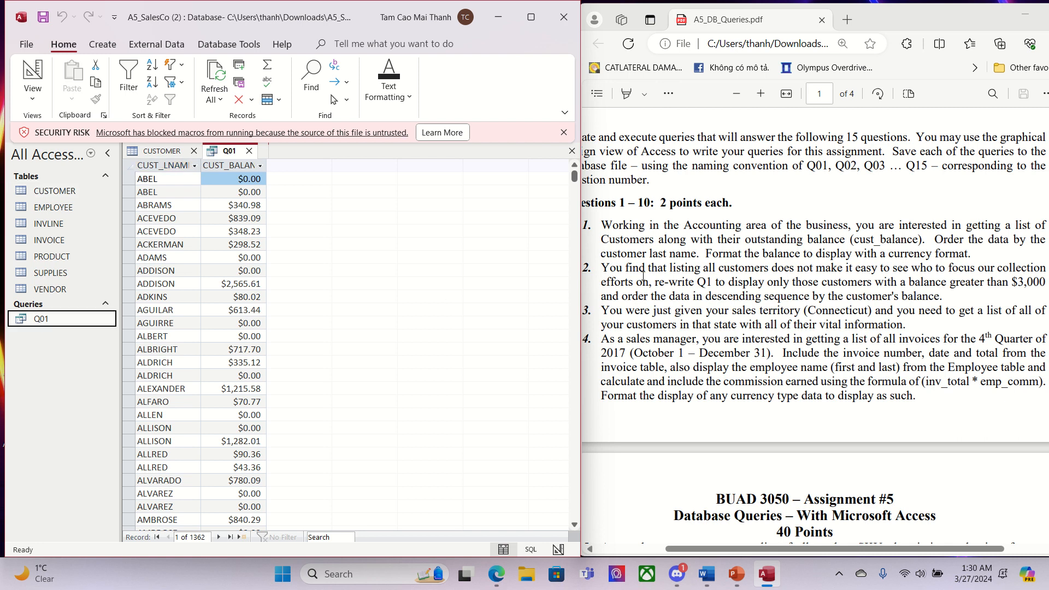
{"action": "double_click", "coordinate": [712, 283]}
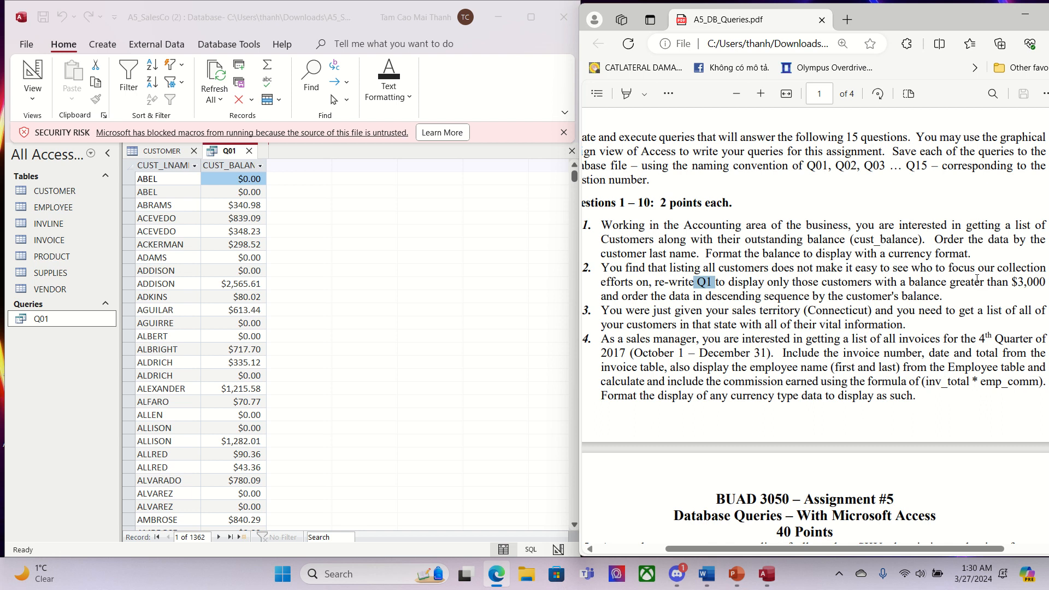
Step: Check question 2's balance and sort requirements in the assignment PDF and create a new Access query design based on the CUSTOMER table
{"action": "left_click_drag", "start_coordinate": [949, 283], "coordinate": [1040, 285]}
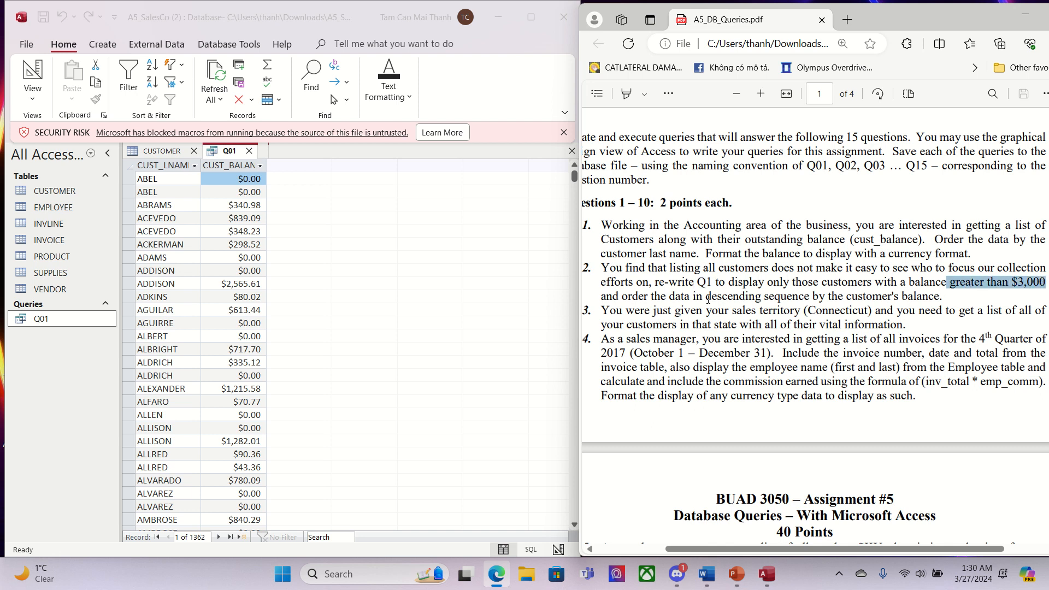
{"action": "left_click_drag", "start_coordinate": [708, 299], "coordinate": [758, 304]}
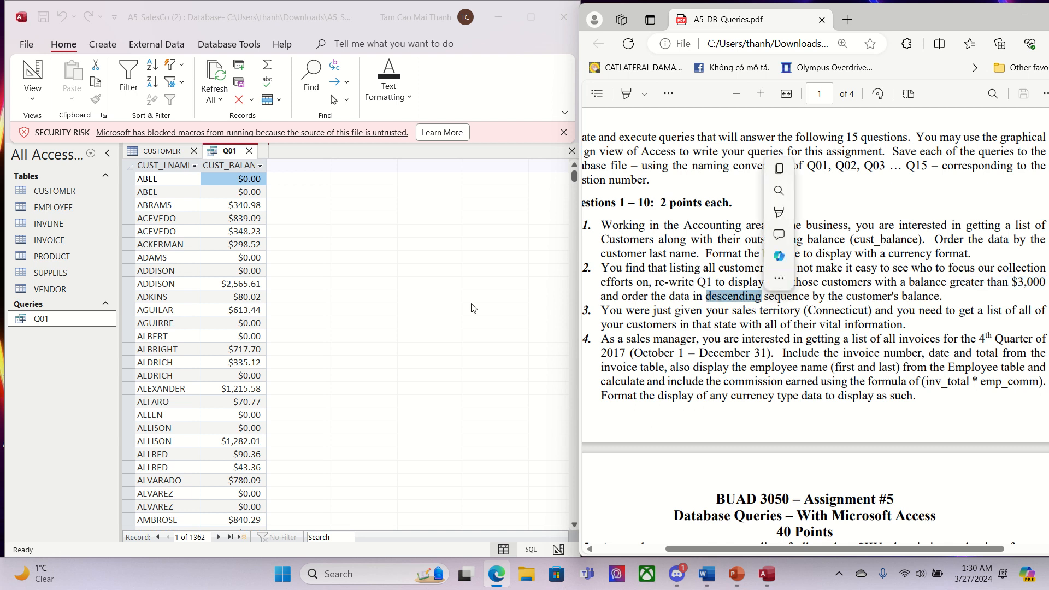
{"action": "double_click", "coordinate": [55, 191]}
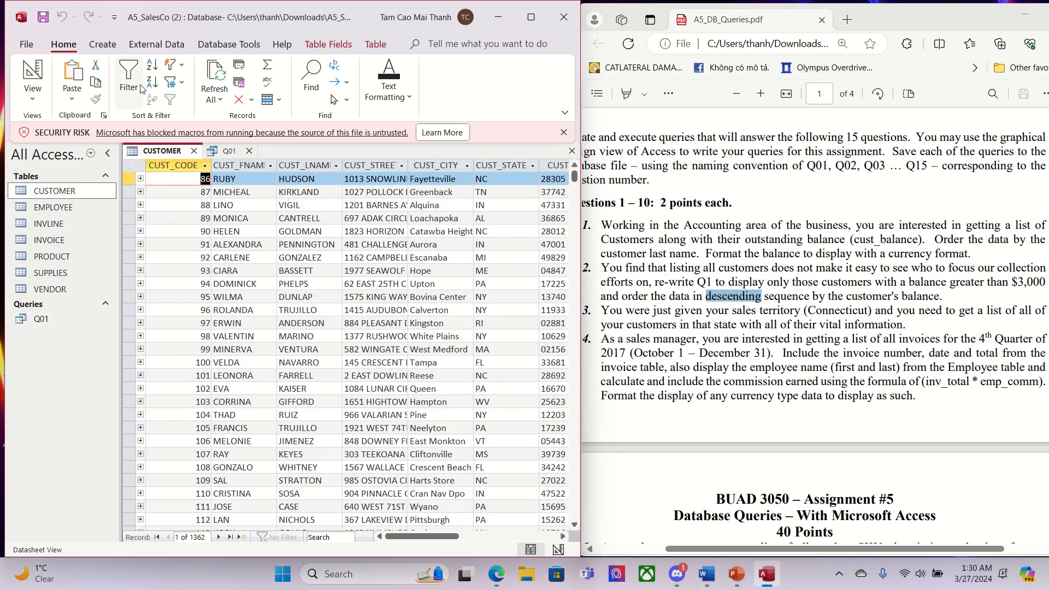
{"action": "left_click", "coordinate": [94, 45]}
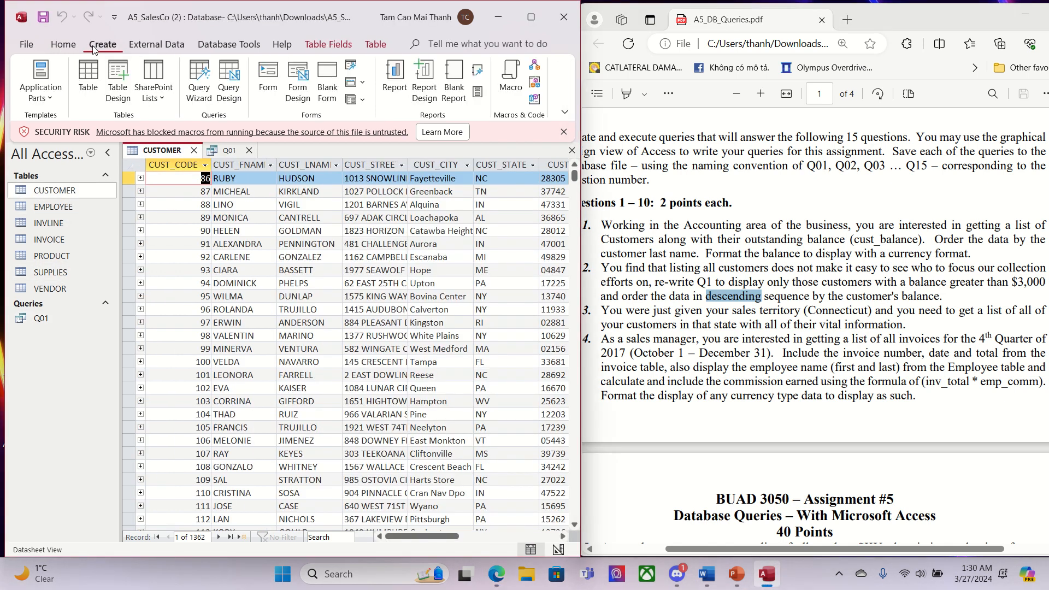
{"action": "left_click", "coordinate": [229, 82]}
{"action": "double_click", "coordinate": [446, 239]}
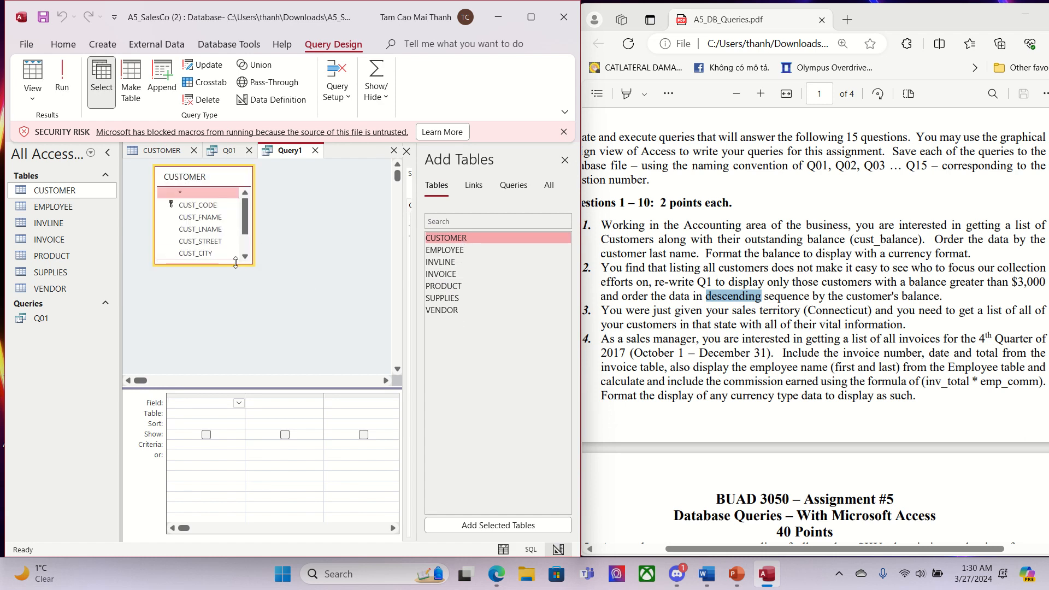
Step: Enlarge the CUSTOMER field list to show all fields and add CUST_LNAME and CUST_BALANCE to the query's design grid
{"action": "left_click_drag", "start_coordinate": [198, 261], "coordinate": [233, 322]}
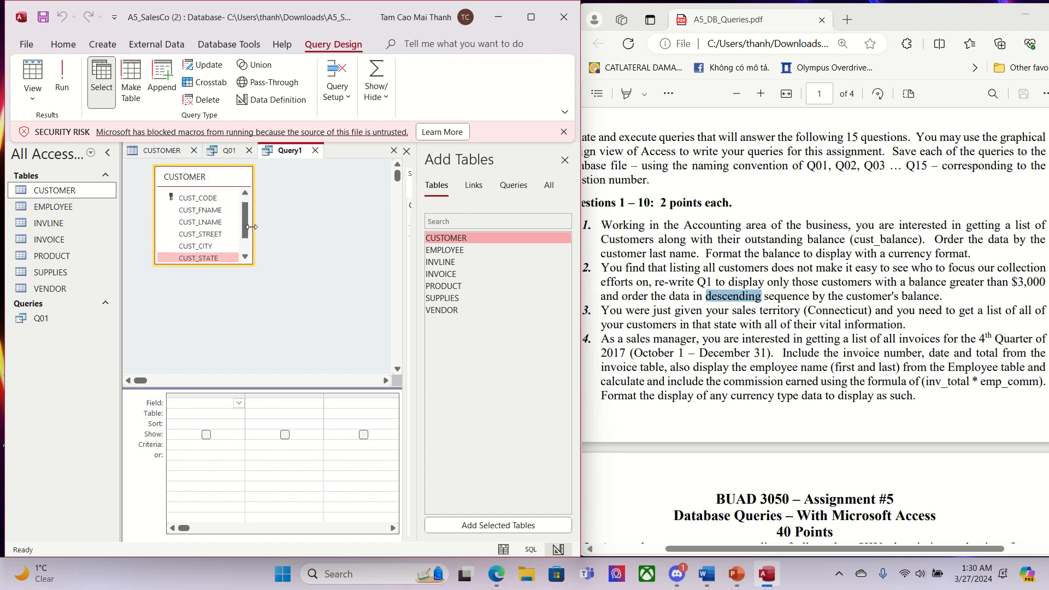
{"action": "left_click_drag", "start_coordinate": [253, 230], "coordinate": [286, 232]}
{"action": "left_click_drag", "start_coordinate": [249, 266], "coordinate": [251, 328]}
{"action": "left_click", "coordinate": [309, 281]}
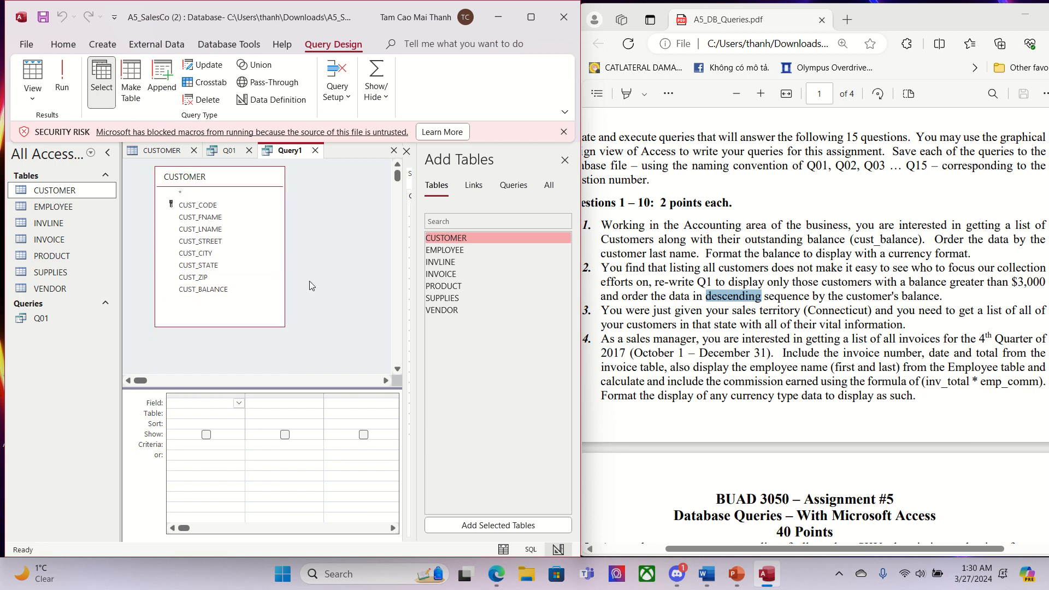
{"action": "double_click", "coordinate": [208, 231]}
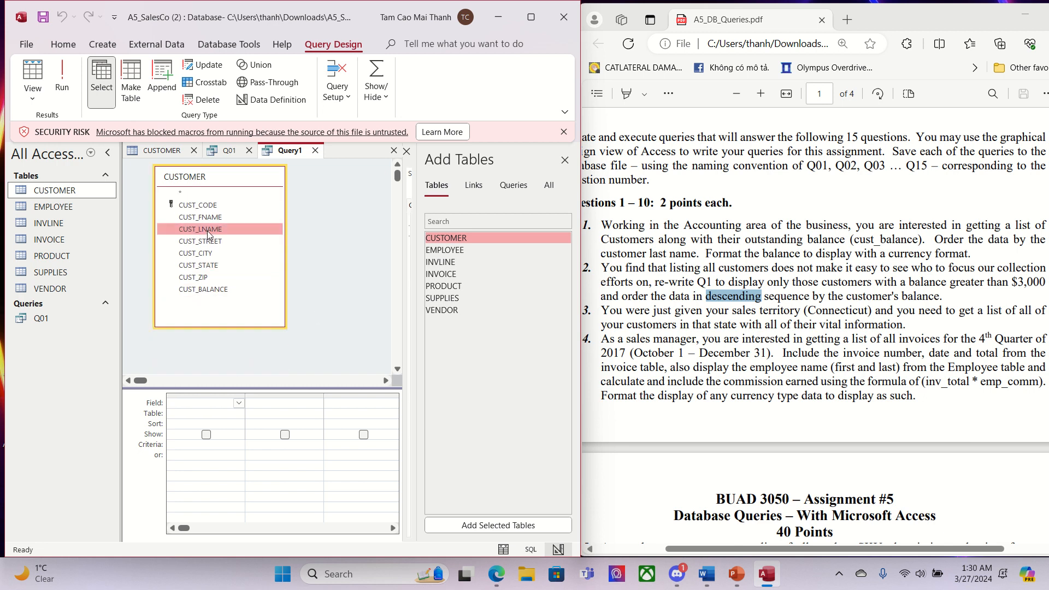
{"action": "double_click", "coordinate": [228, 291]}
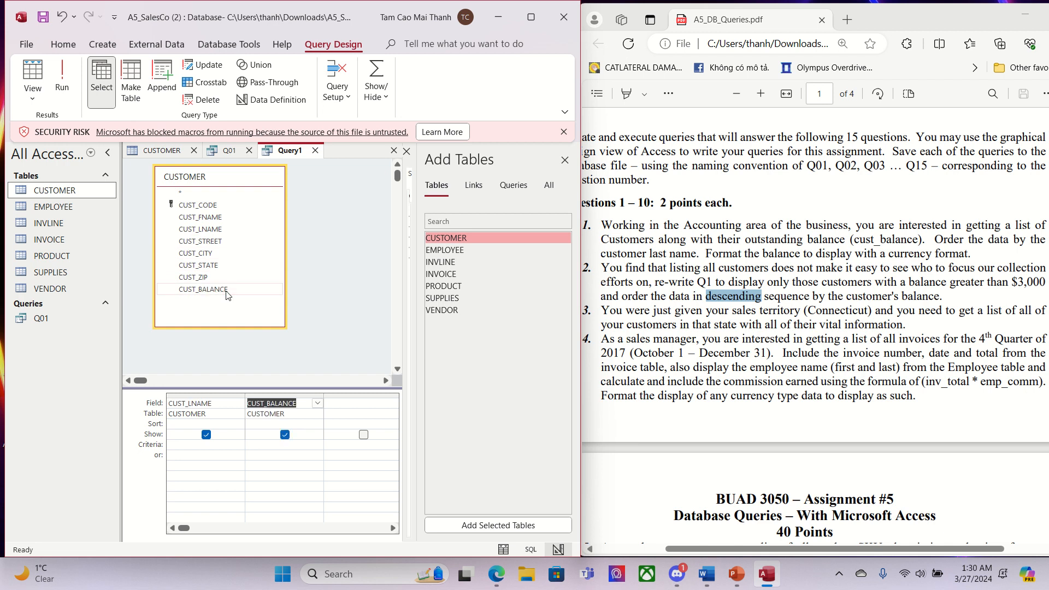
Step: Limit CUST_BALANCE to values >3000, sort it in descending order and run the query
{"action": "left_click", "coordinate": [265, 445]}
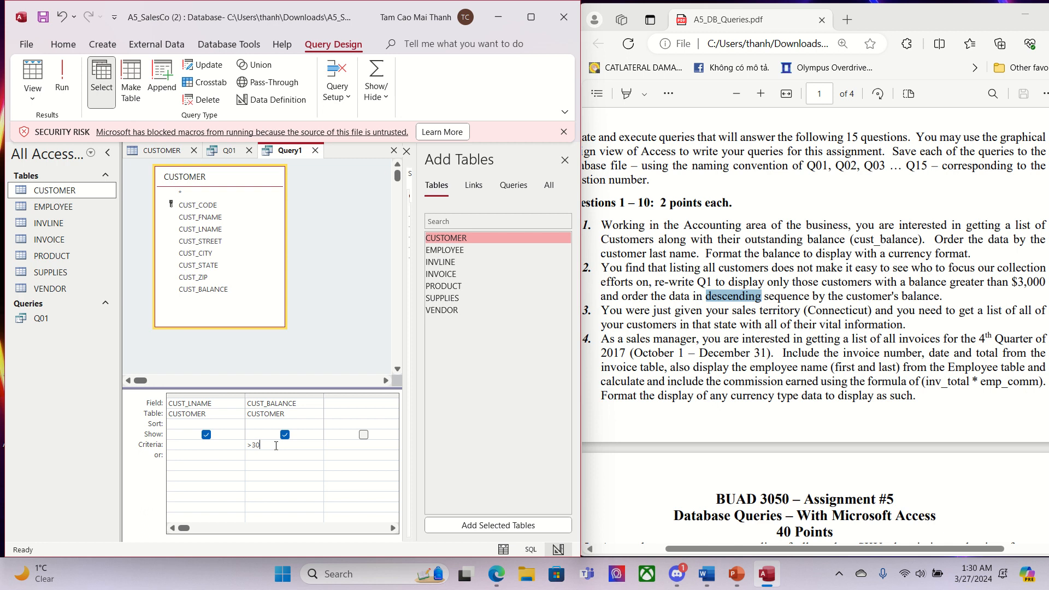
{"action": "left_click", "coordinate": [277, 424]}
{"action": "left_click", "coordinate": [317, 424]}
{"action": "left_click", "coordinate": [284, 444]}
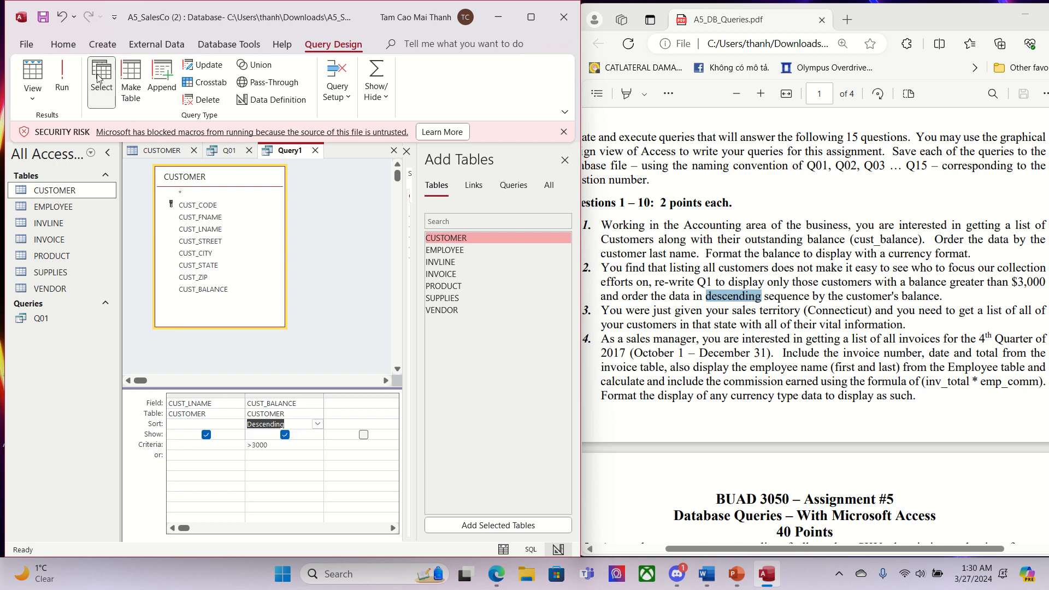
{"action": "left_click", "coordinate": [62, 76]}
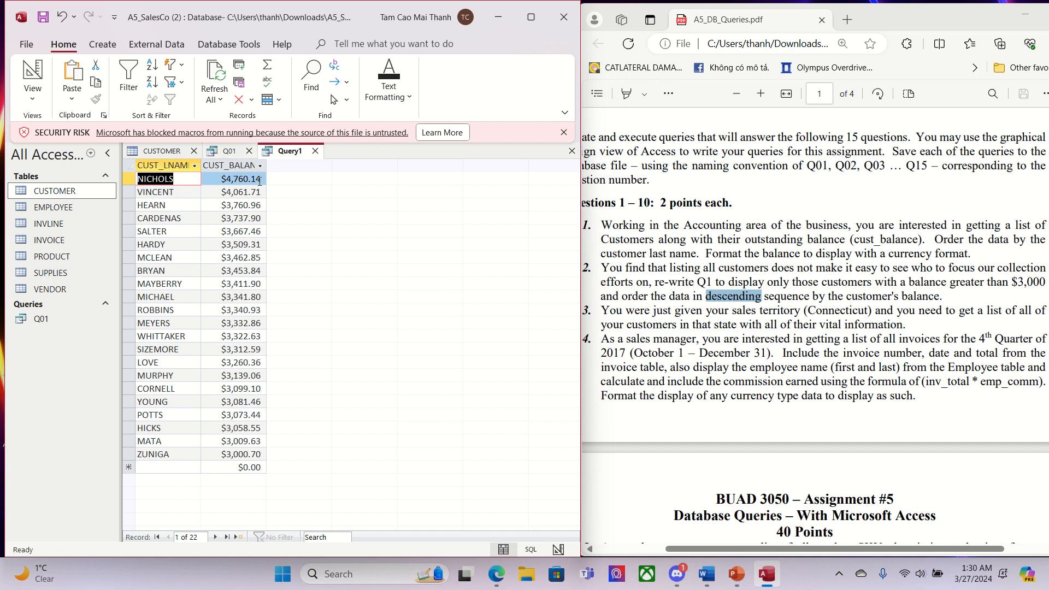
Step: Save the query of customers with high balances under the name Q02
{"action": "right_click", "coordinate": [287, 153]}
{"action": "left_click", "coordinate": [304, 166]}
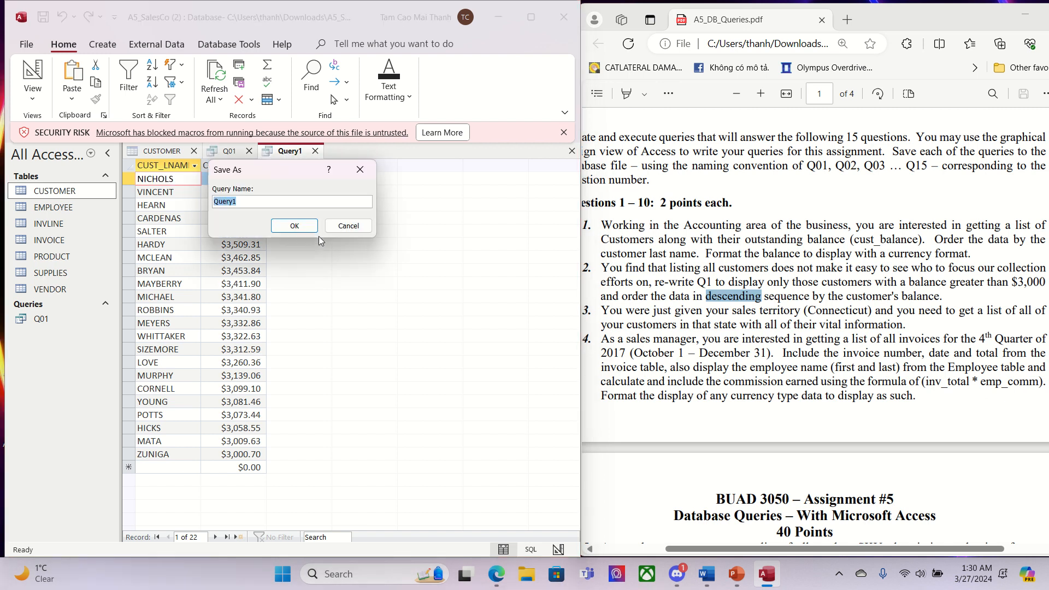
{"action": "type", "text": "Q02"}
{"action": "left_click", "coordinate": [311, 230]}
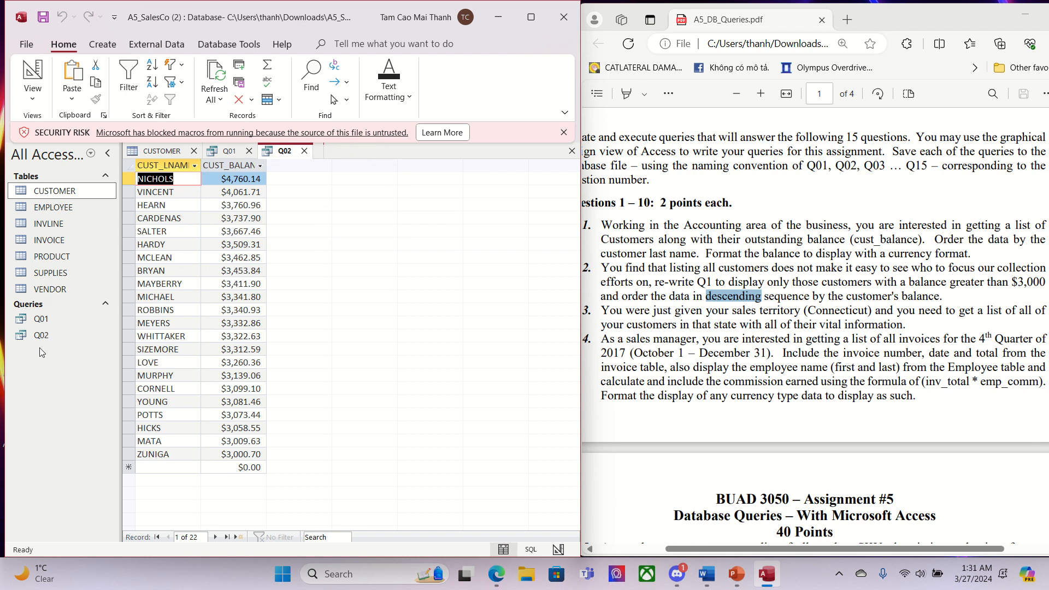
Step: Check question 3's Connecticut requirement in the assignment PDF and create a new Access query design based on the CUSTOMER table
{"action": "left_click", "coordinate": [642, 321]}
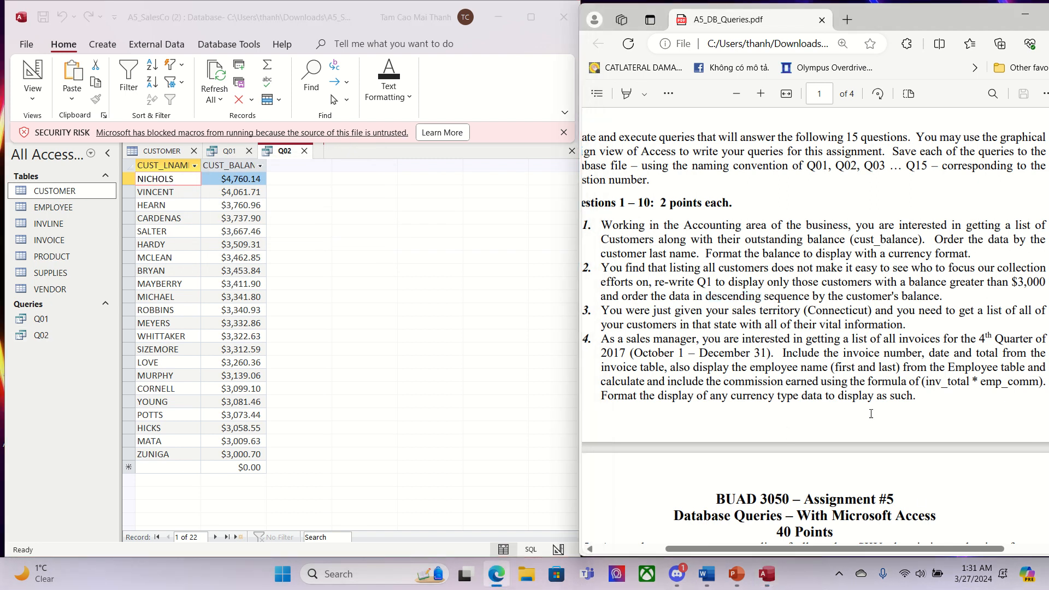
{"action": "left_click_drag", "start_coordinate": [881, 549], "coordinate": [889, 549]}
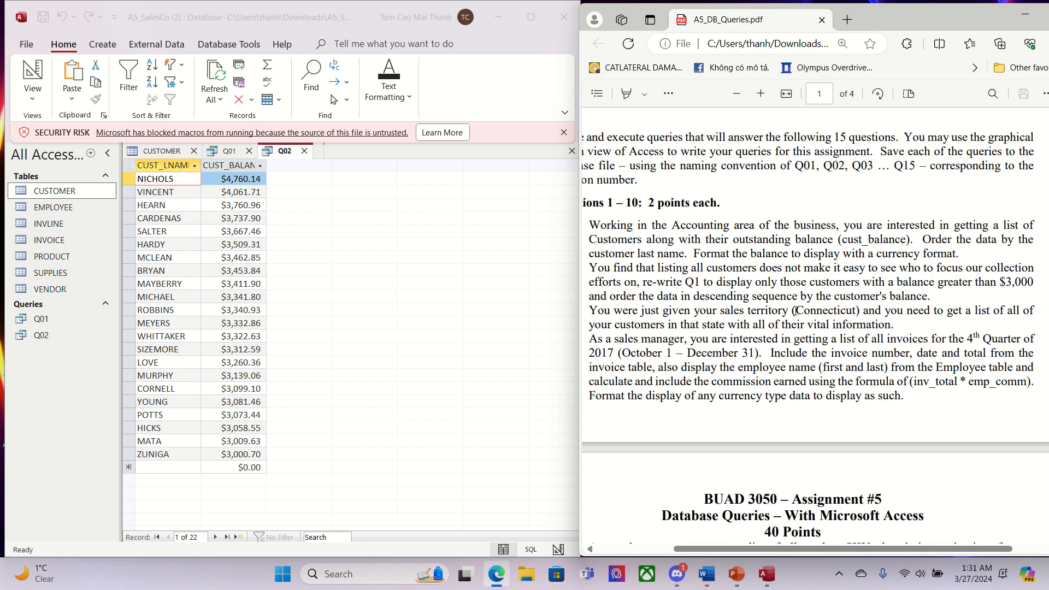
{"action": "left_click_drag", "start_coordinate": [796, 310], "coordinate": [860, 310]}
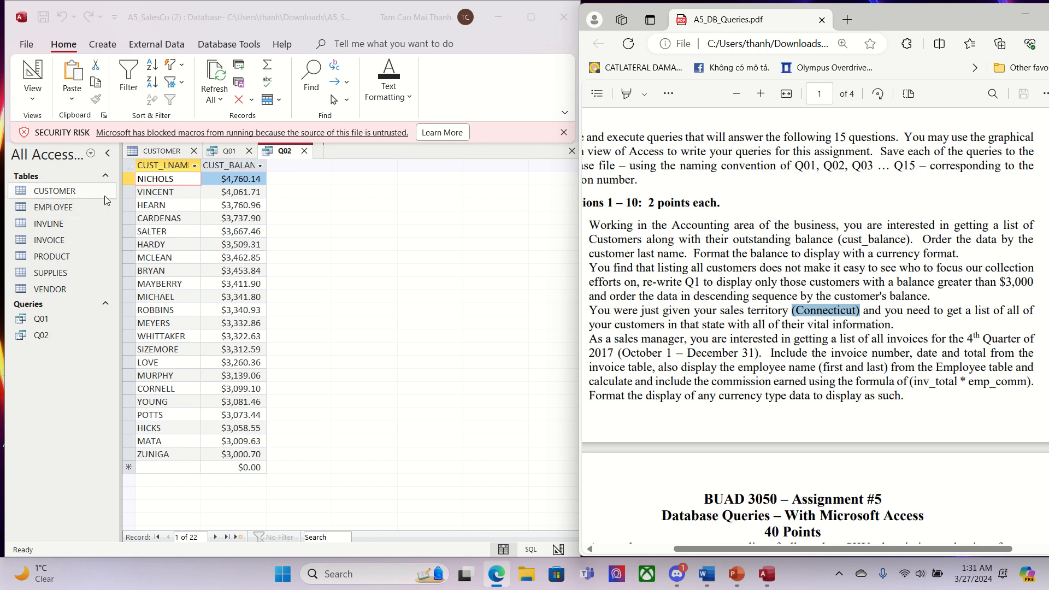
{"action": "double_click", "coordinate": [79, 192]}
{"action": "left_click", "coordinate": [102, 44]}
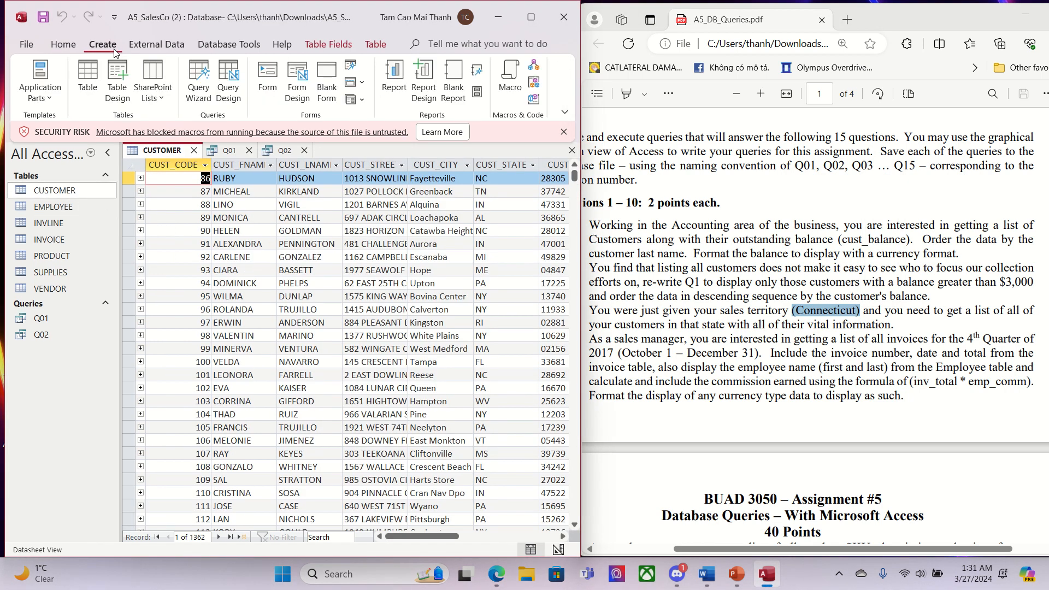
{"action": "left_click", "coordinate": [229, 93]}
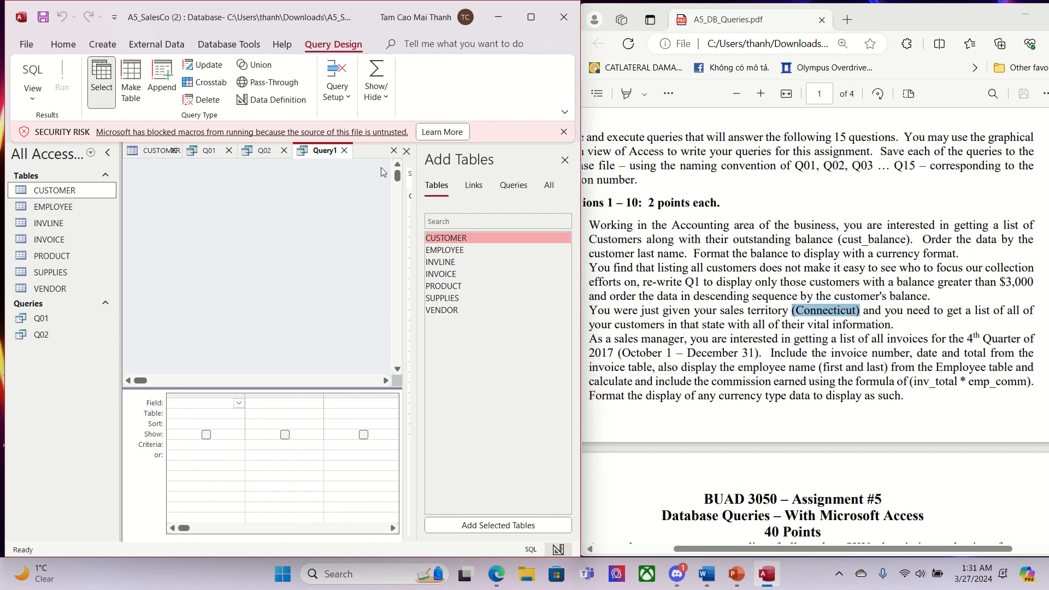
{"action": "double_click", "coordinate": [446, 241]}
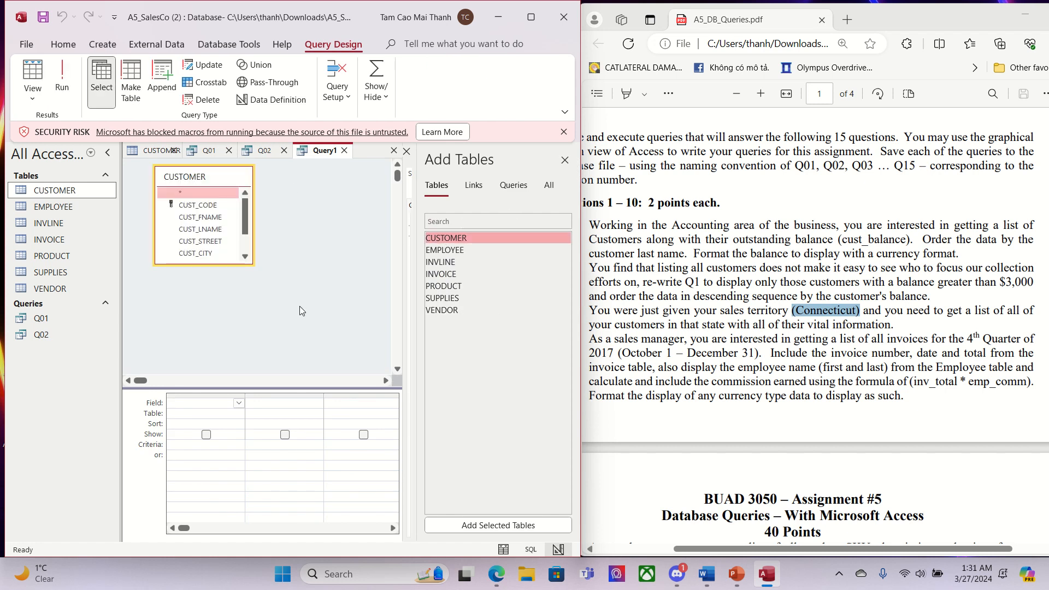
Step: Enlarge the CUSTOMER field list and add CUST_CODE to the design grid, deleting the duplicate CUST_CODE column
{"action": "left_click_drag", "start_coordinate": [254, 264], "coordinate": [326, 318]}
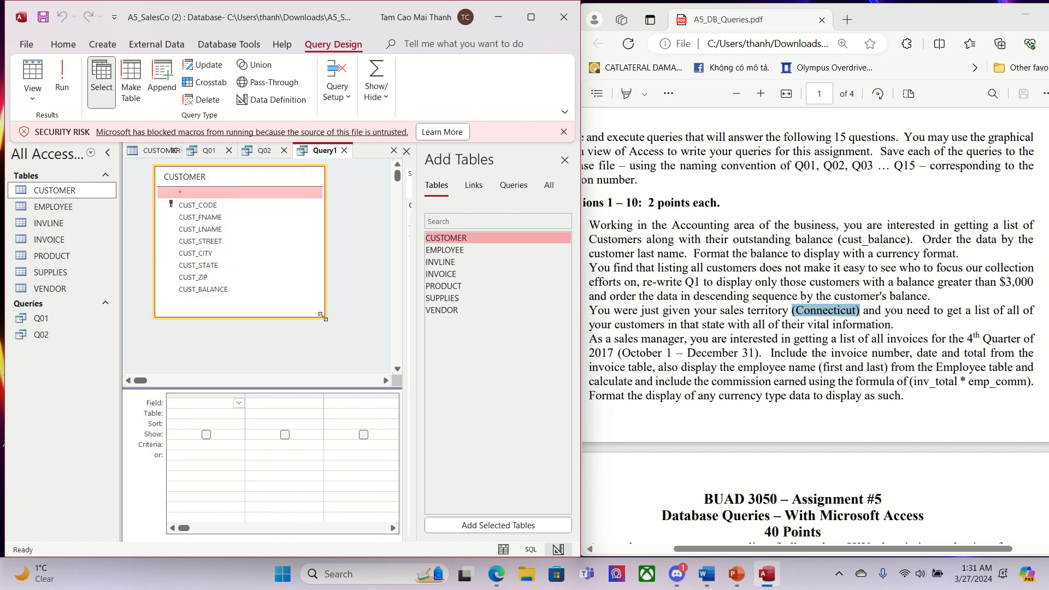
{"action": "double_click", "coordinate": [218, 206]}
{"action": "double_click", "coordinate": [219, 206]}
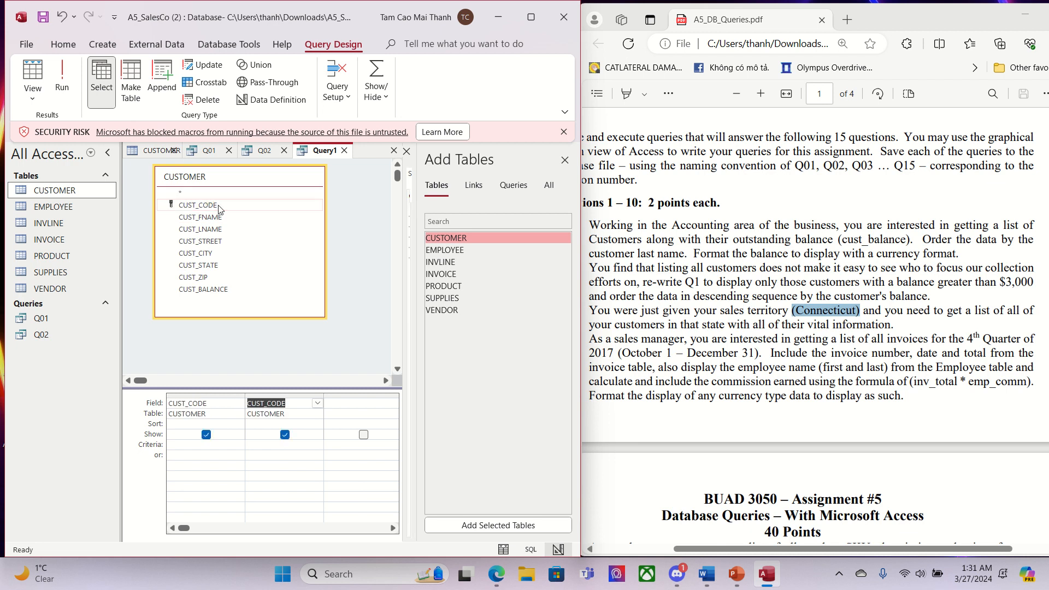
{"action": "left_click", "coordinate": [305, 393]}
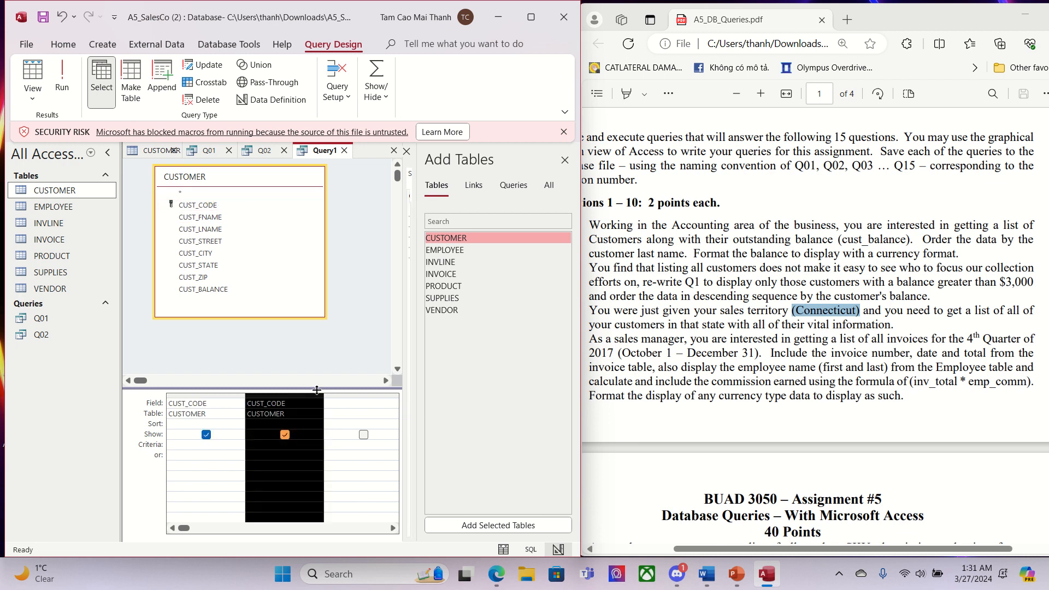
{"action": "key", "text": "Delete"}
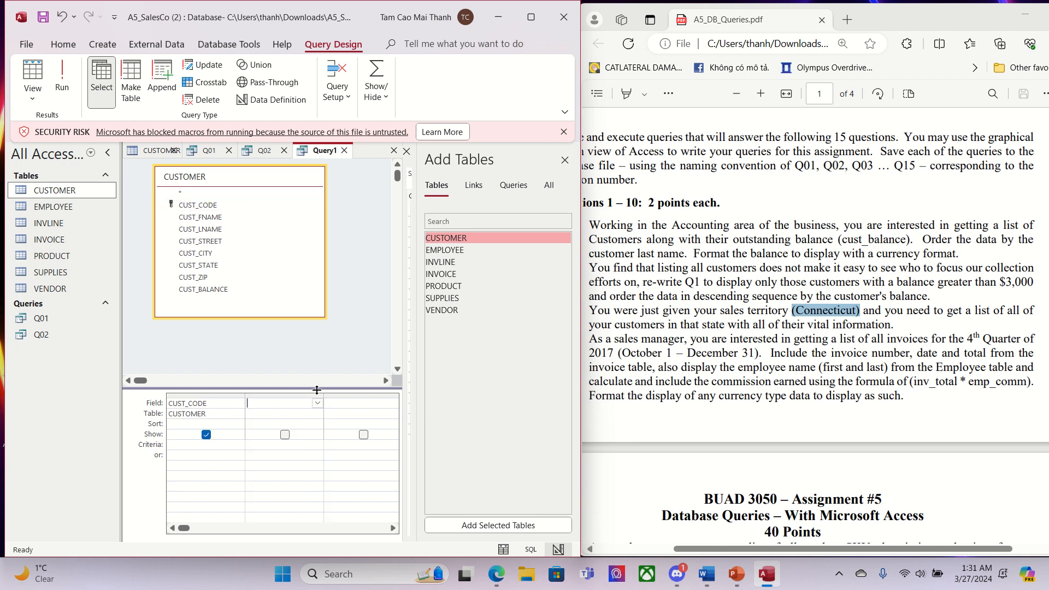
Step: Add CUST_FNAME, CUST_LNAME, CUST_STREET, CUST_CITY, CUST_STATE, CUST_ZIP and CUST_BALANCE to the query's design grid
{"action": "left_click", "coordinate": [208, 218]}
{"action": "double_click", "coordinate": [208, 218]}
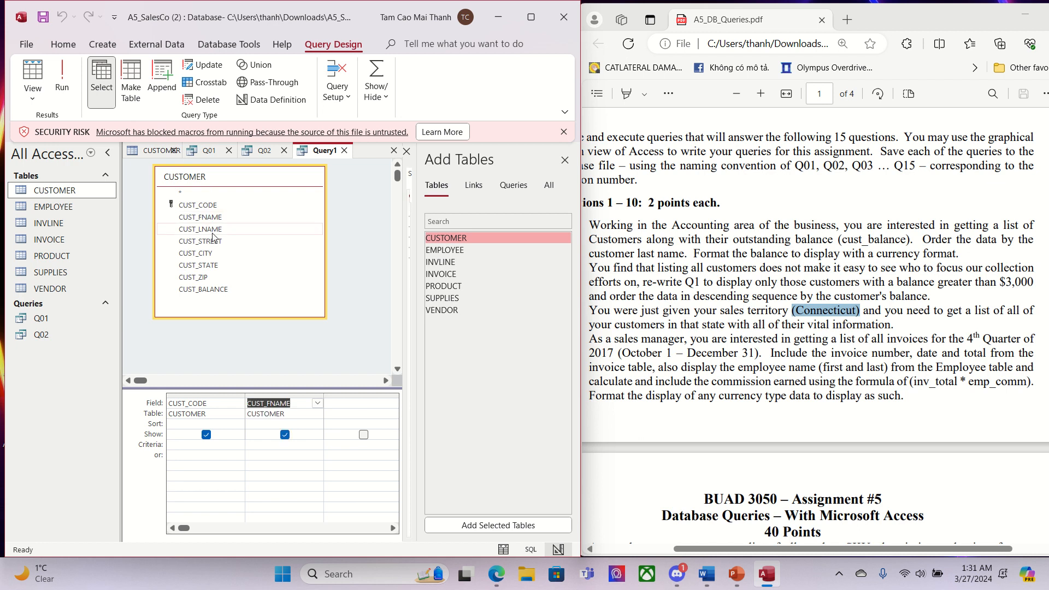
{"action": "double_click", "coordinate": [215, 229]}
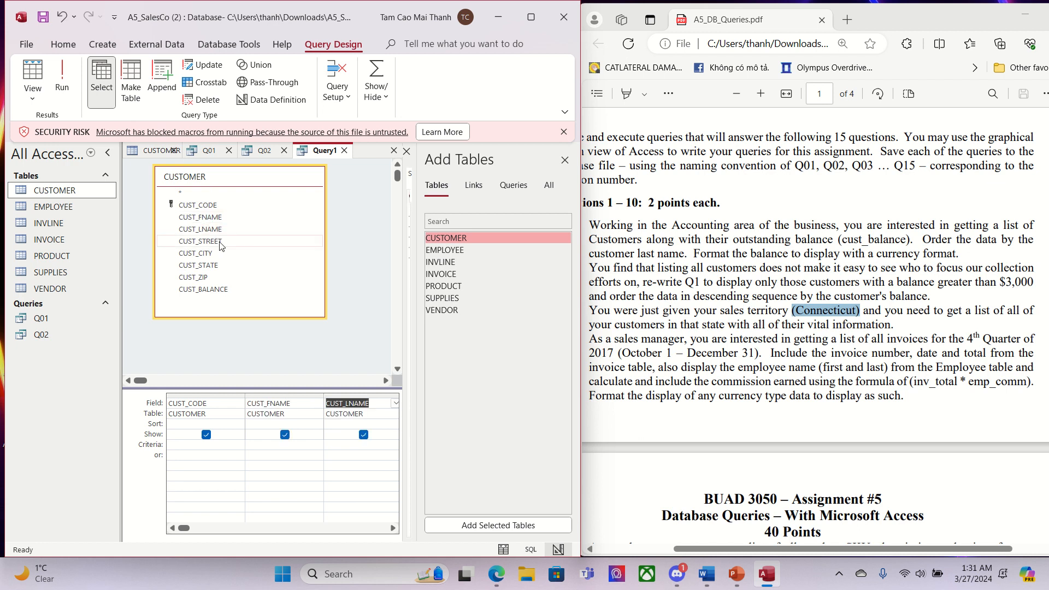
{"action": "double_click", "coordinate": [220, 244]}
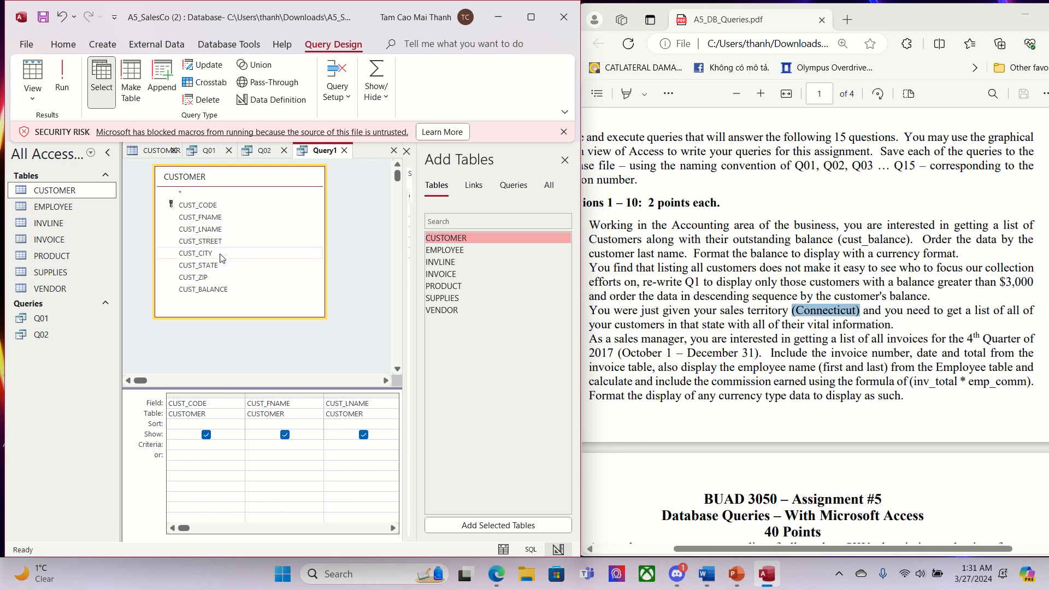
{"action": "double_click", "coordinate": [221, 254]}
{"action": "double_click", "coordinate": [221, 278]}
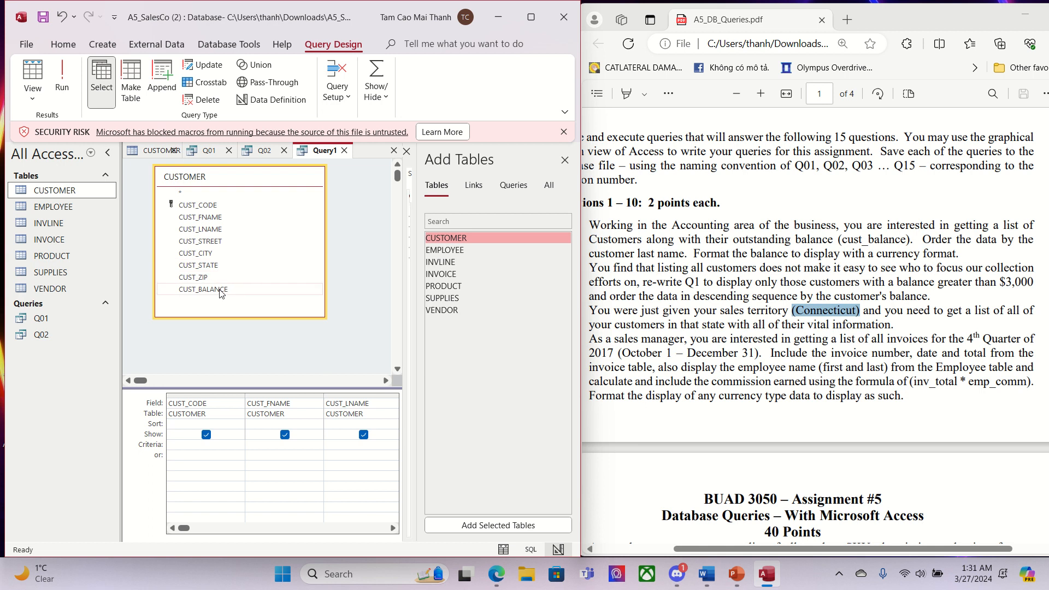
{"action": "double_click", "coordinate": [221, 289]}
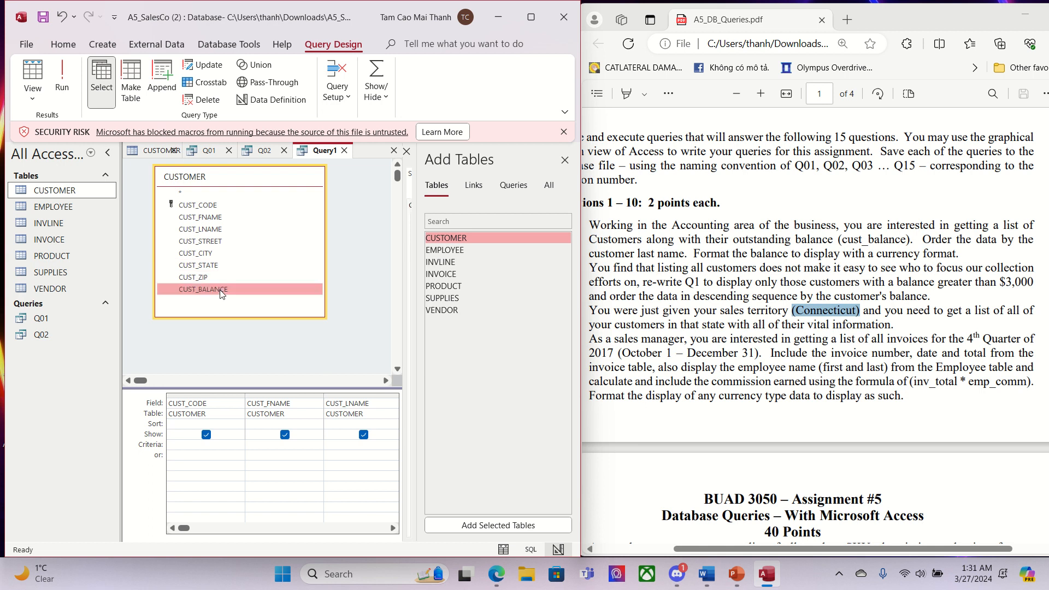
Step: Maximize the Access window, set the CUST_STATE criteria to "ct" and run the query
{"action": "left_click", "coordinate": [531, 17]}
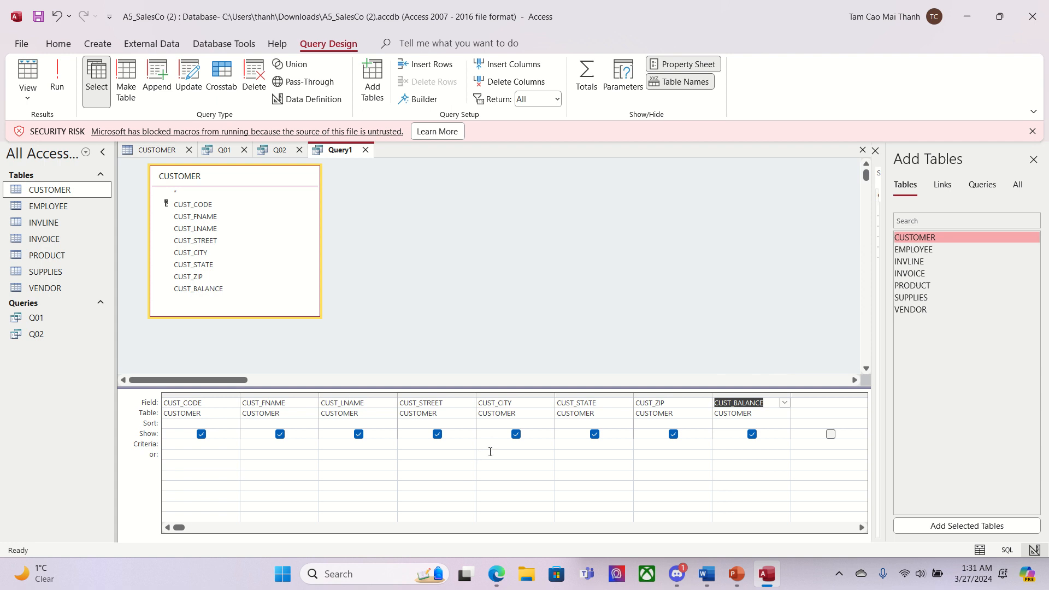
{"action": "left_click", "coordinate": [568, 445]}
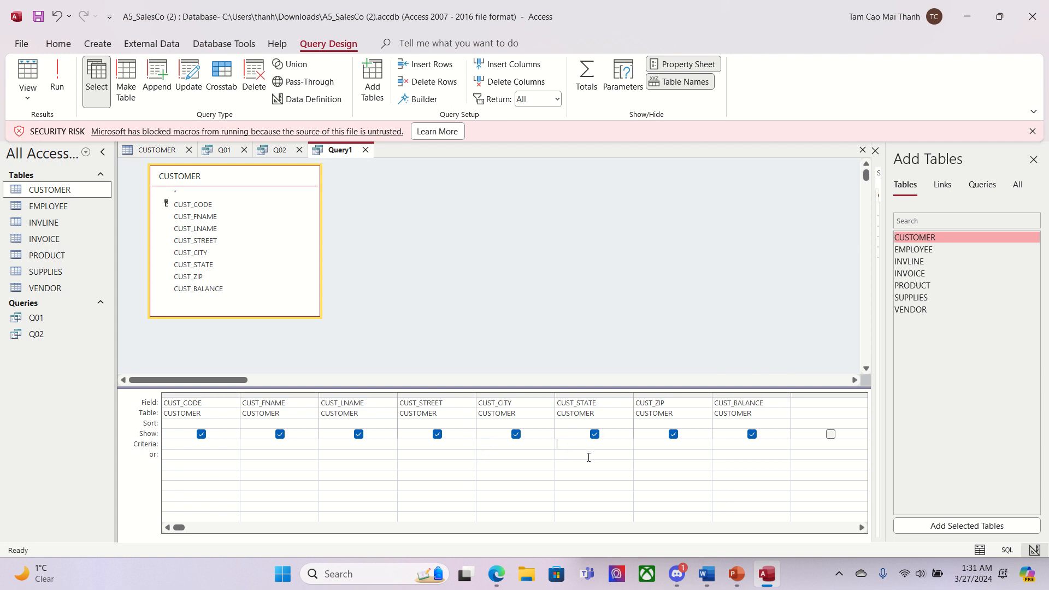
{"action": "type", "text": "\"ct\""}
{"action": "left_click", "coordinate": [611, 321]}
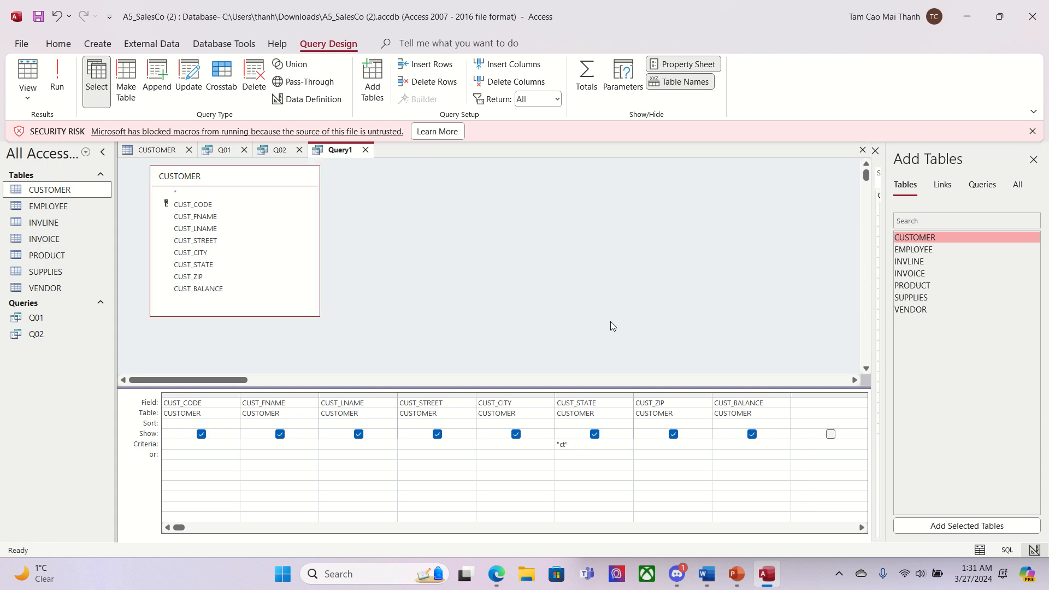
{"action": "left_click", "coordinate": [57, 77]}
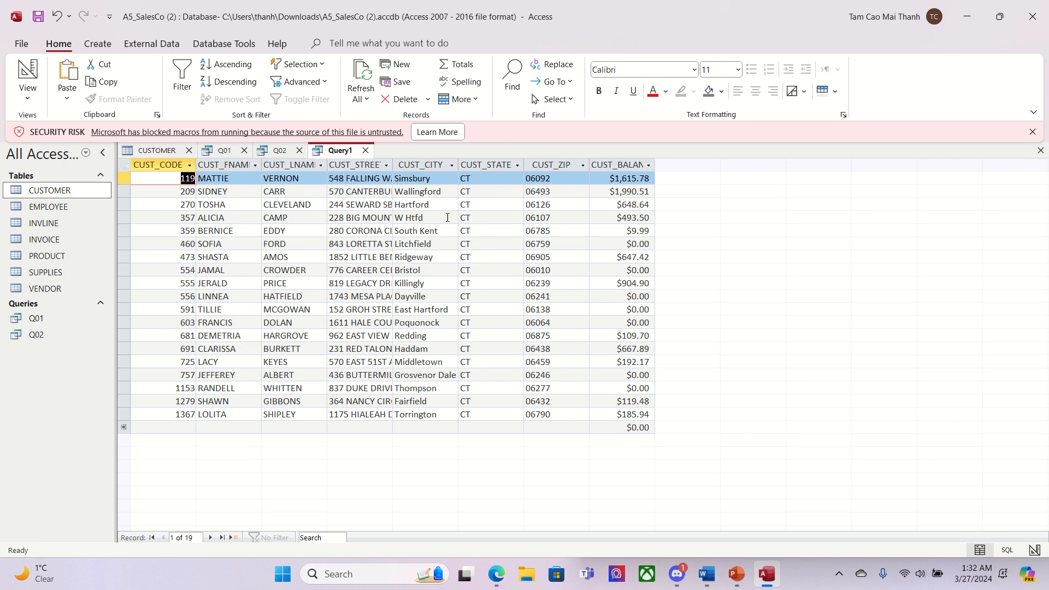
Step: Save the Connecticut customers query under the name Q03
{"action": "right_click", "coordinate": [342, 155]}
{"action": "left_click", "coordinate": [372, 163]}
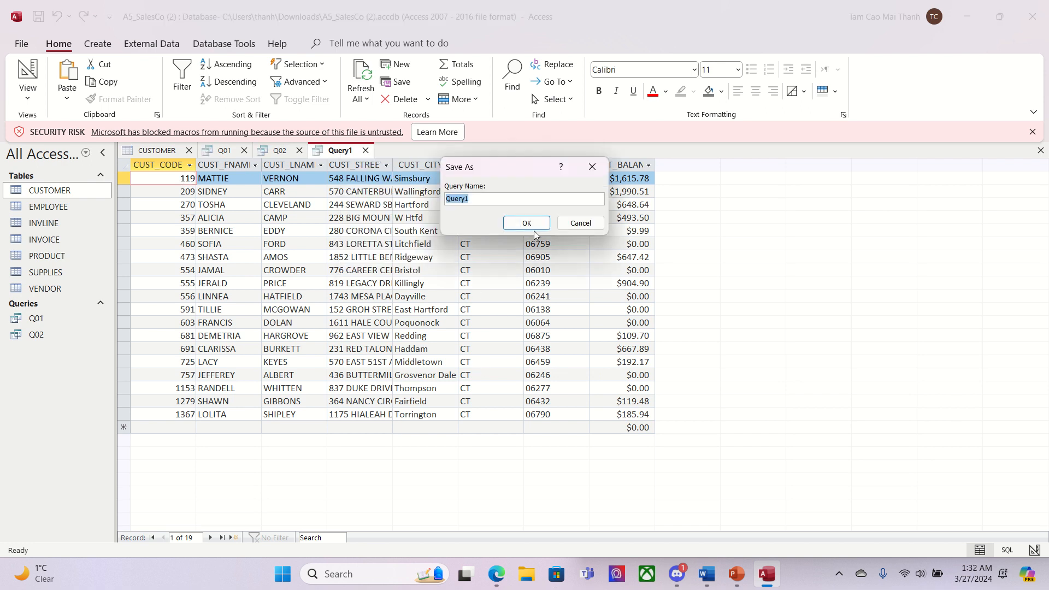
{"action": "type", "text": "Q03"}
{"action": "left_click", "coordinate": [527, 223]}
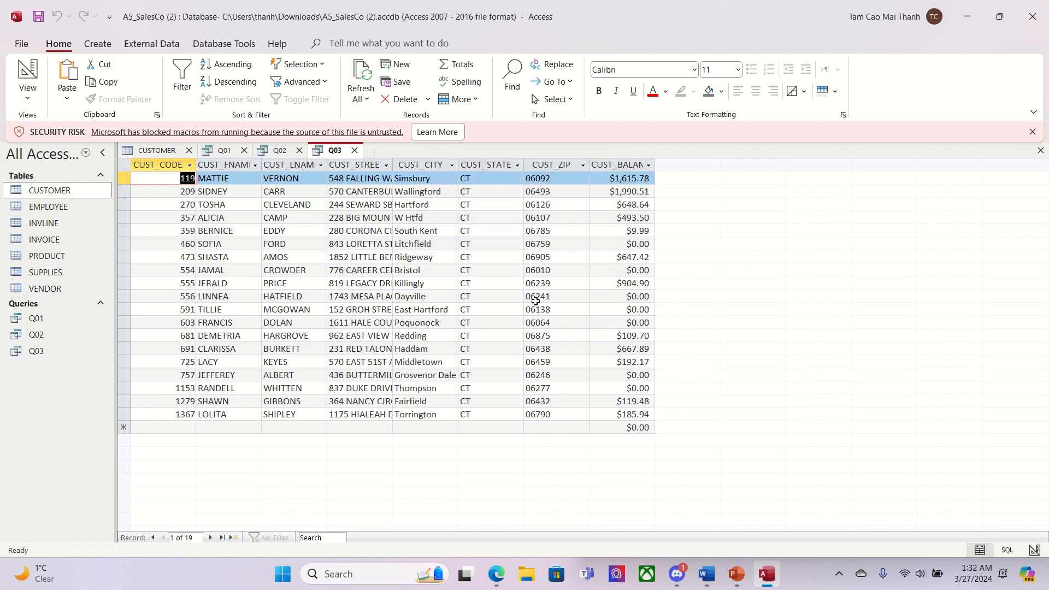
Step: Place Access beside the A5_DB_Queries.pdf assignment and read the question on fourth-quarter 2017 invoices and employee commission
{"action": "left_click", "coordinate": [1001, 23]}
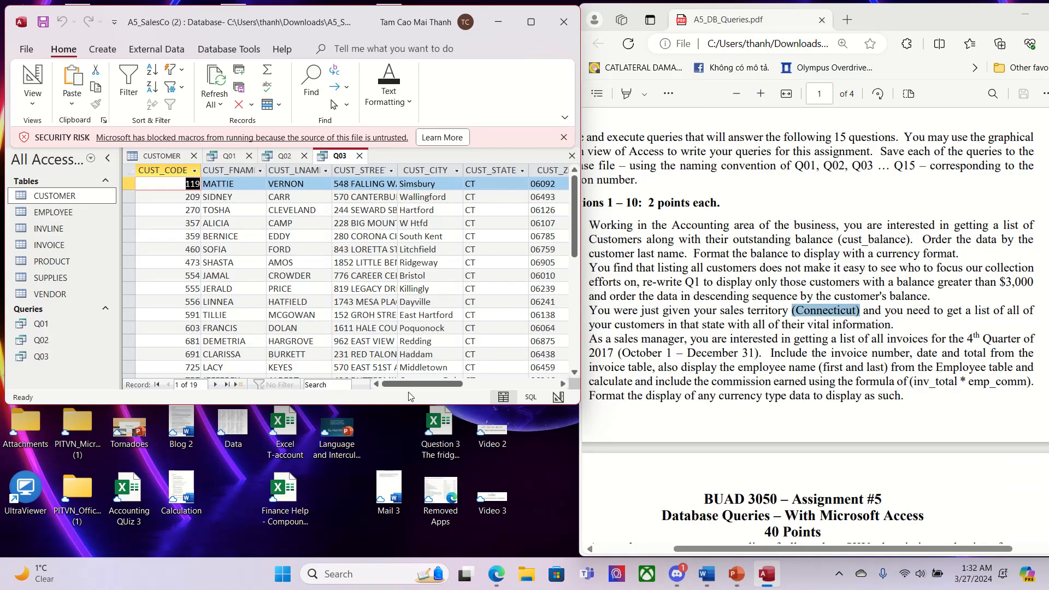
{"action": "left_click_drag", "start_coordinate": [420, 404], "coordinate": [493, 554]}
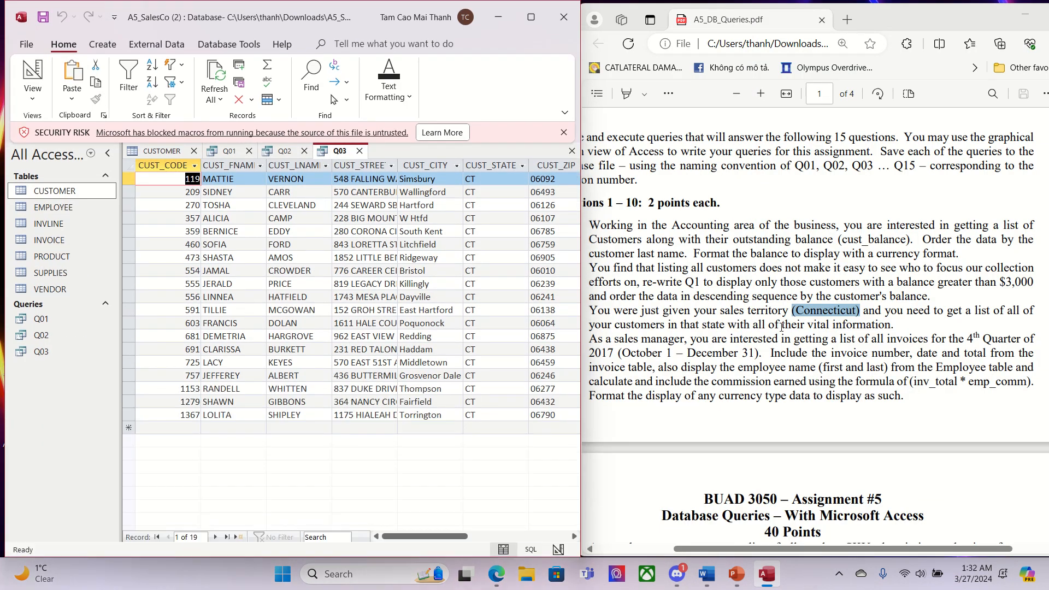
{"action": "left_click", "coordinate": [636, 385]}
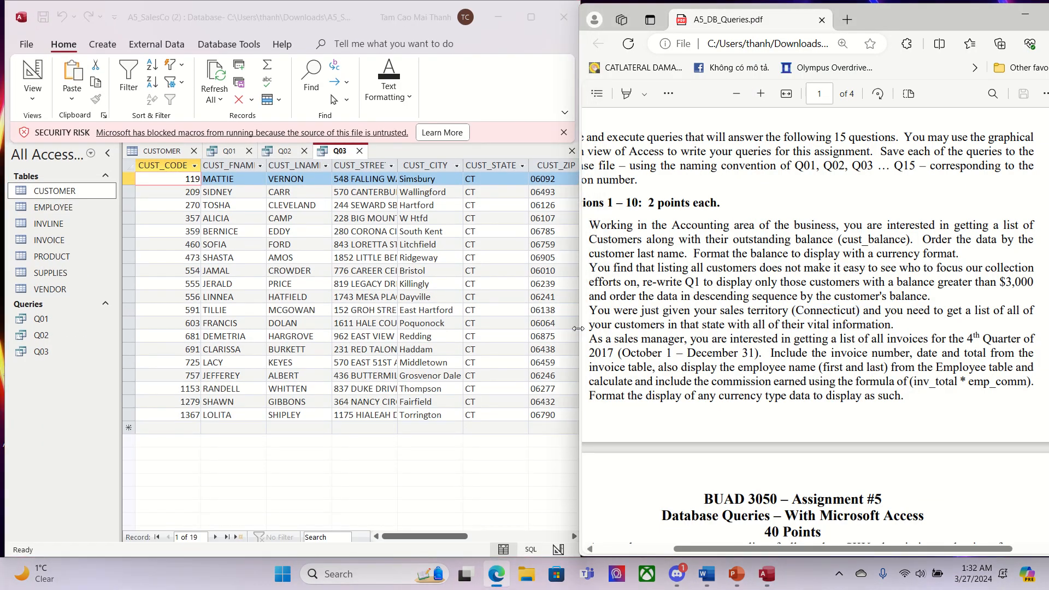
{"action": "left_click_drag", "start_coordinate": [580, 328], "coordinate": [676, 339]}
{"action": "left_click_drag", "start_coordinate": [856, 339], "coordinate": [904, 342]}
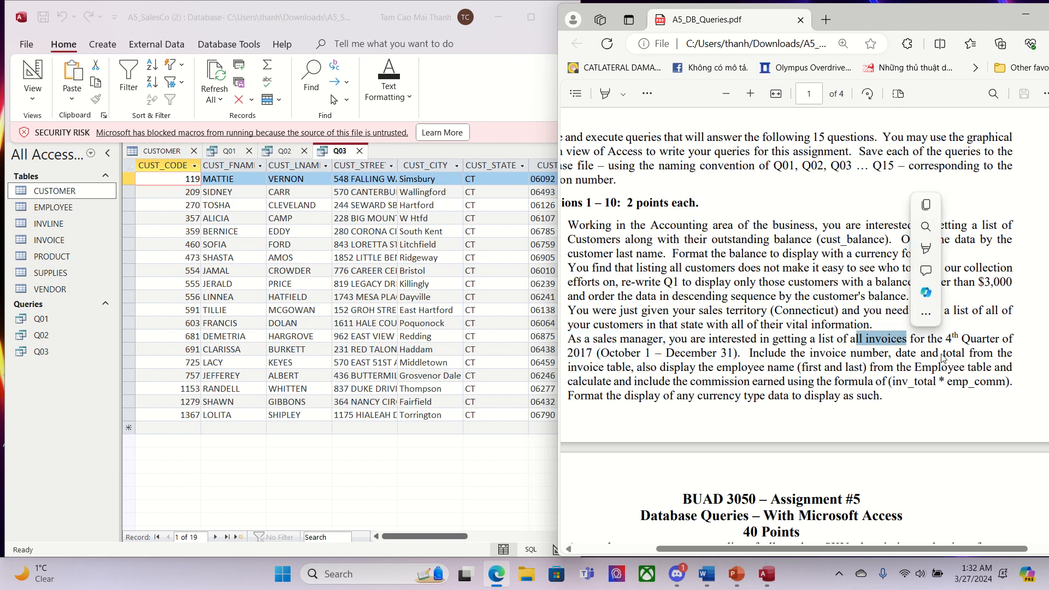
{"action": "left_click", "coordinate": [789, 347]}
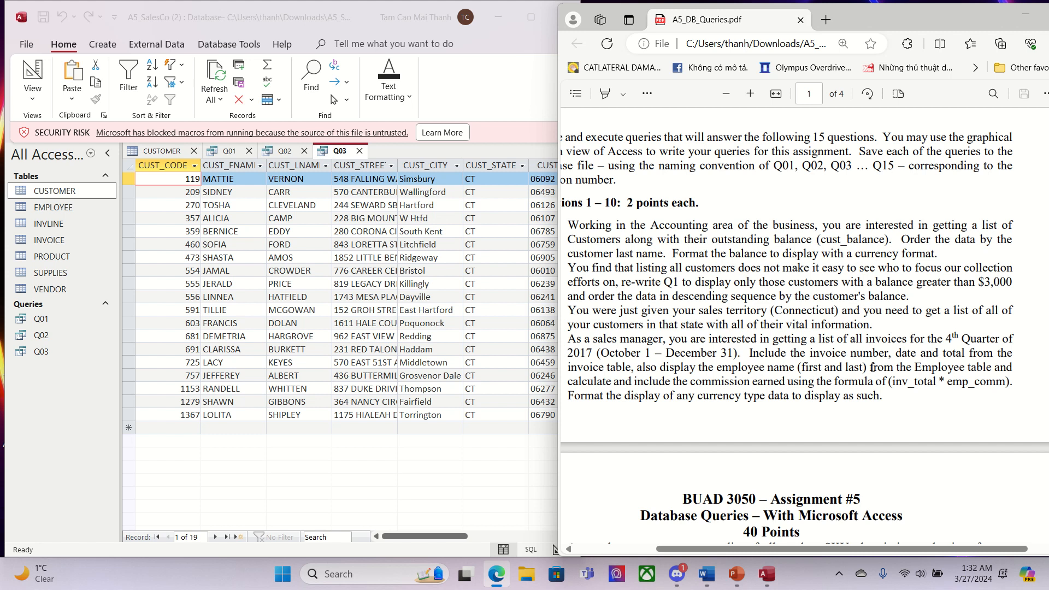
{"action": "left_click_drag", "start_coordinate": [762, 356], "coordinate": [899, 405]}
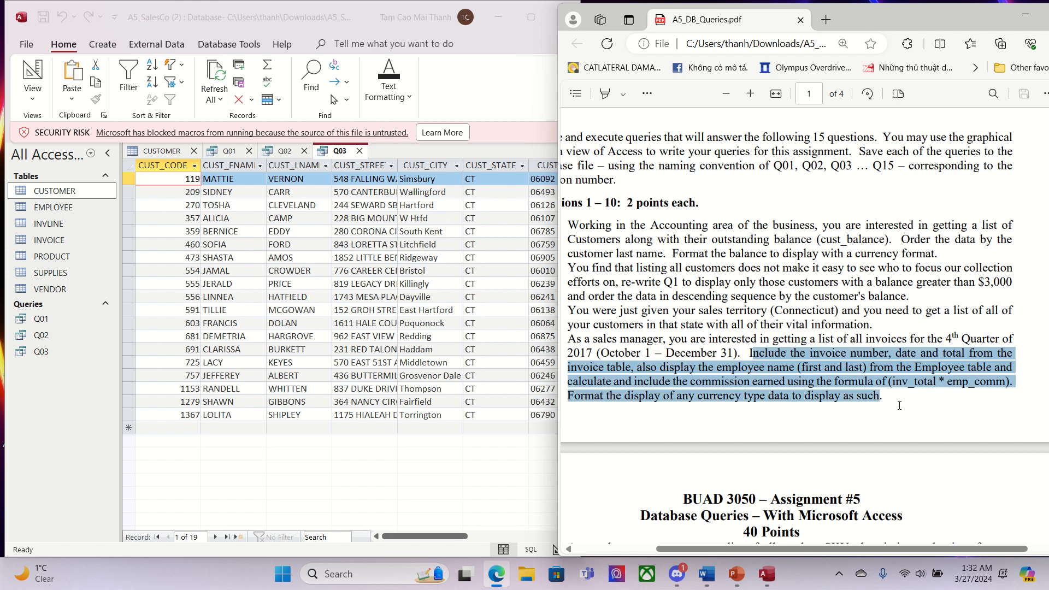
Step: Open the INVOICE and EMPLOYEE tables in a widened Access window to examine their fields
{"action": "double_click", "coordinate": [60, 242]}
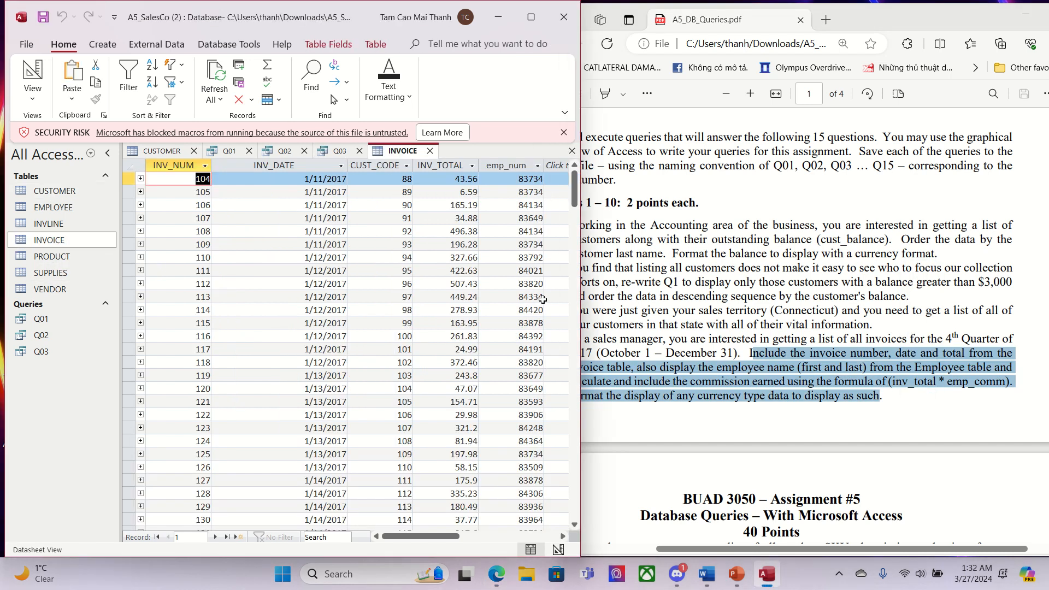
{"action": "left_click_drag", "start_coordinate": [581, 77], "coordinate": [854, 94]}
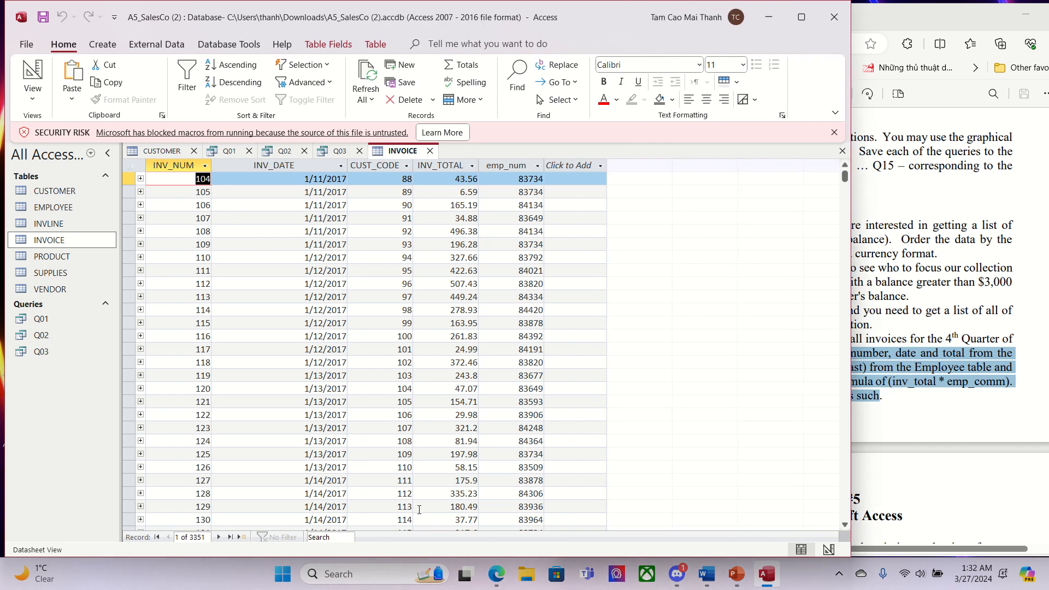
{"action": "left_click", "coordinate": [61, 208]}
{"action": "double_click", "coordinate": [60, 208]}
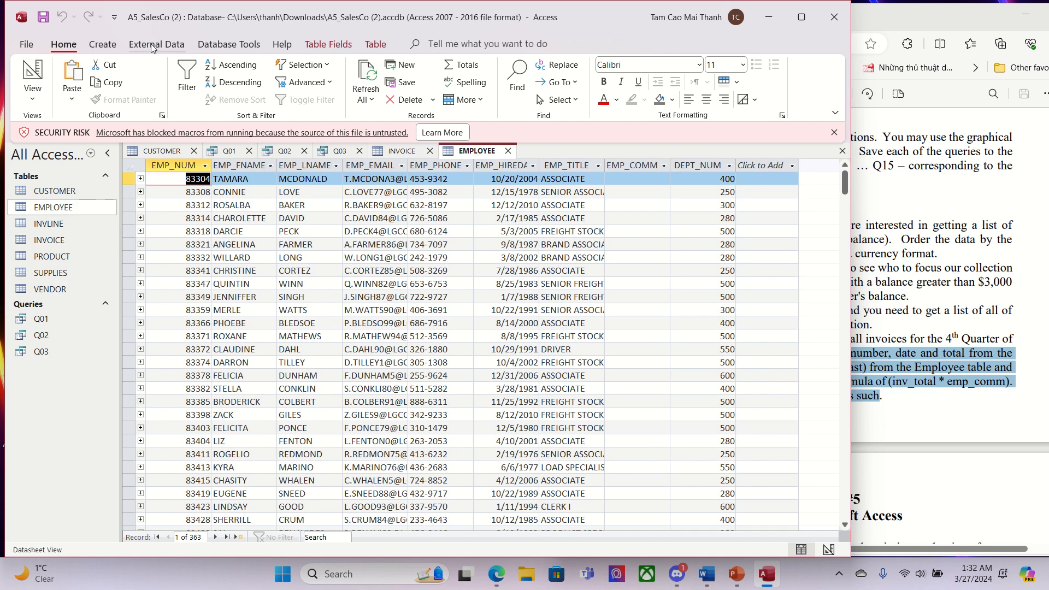
Step: Create a new query in Design view and add the INVOICE table, with Access narrowed beside the assignment PDF
{"action": "left_click", "coordinate": [114, 45]}
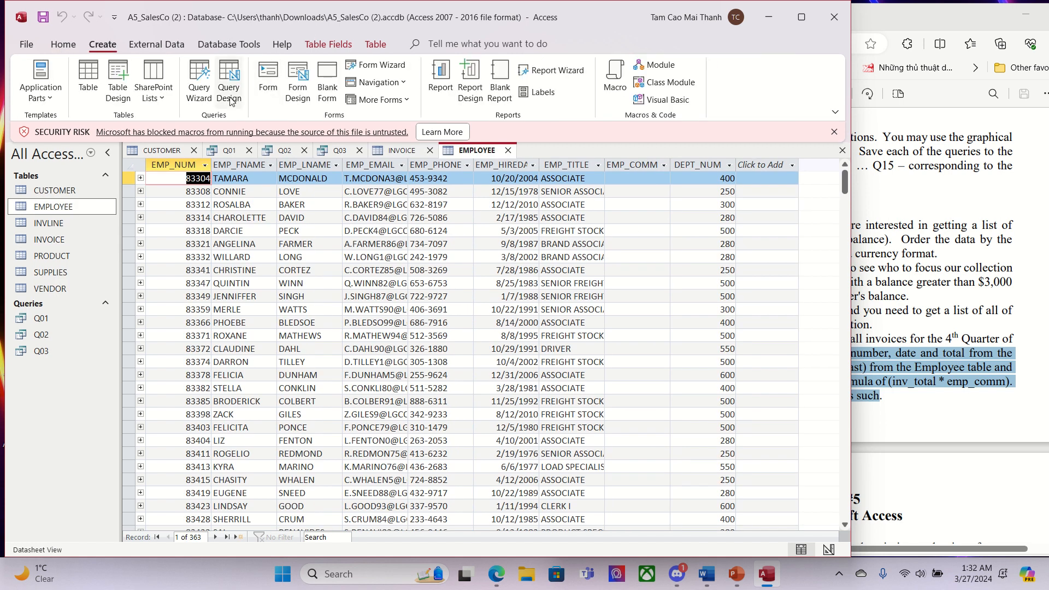
{"action": "left_click", "coordinate": [229, 87]}
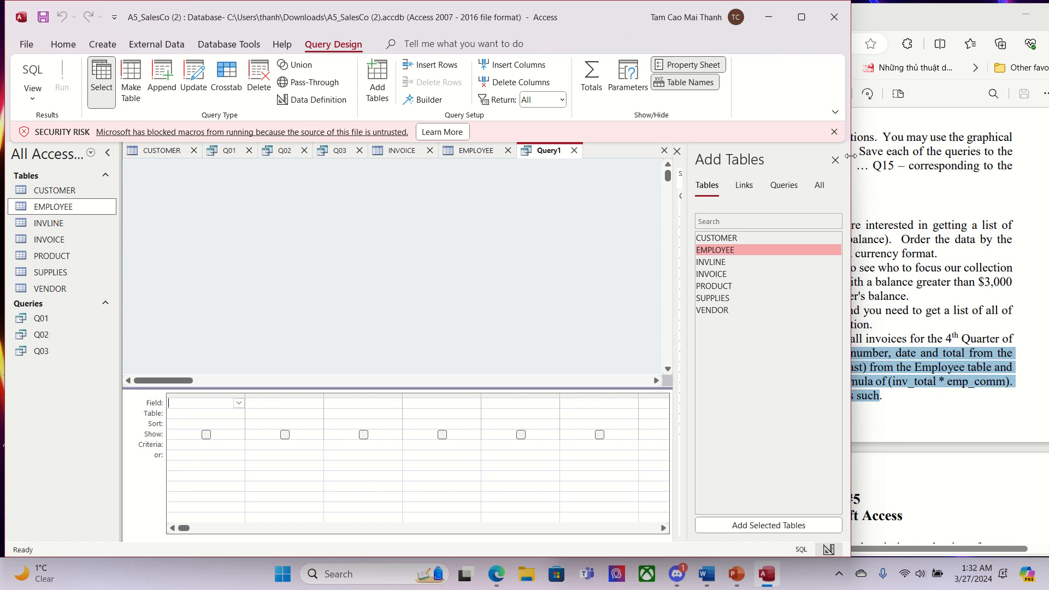
{"action": "left_click_drag", "start_coordinate": [851, 157], "coordinate": [557, 165]}
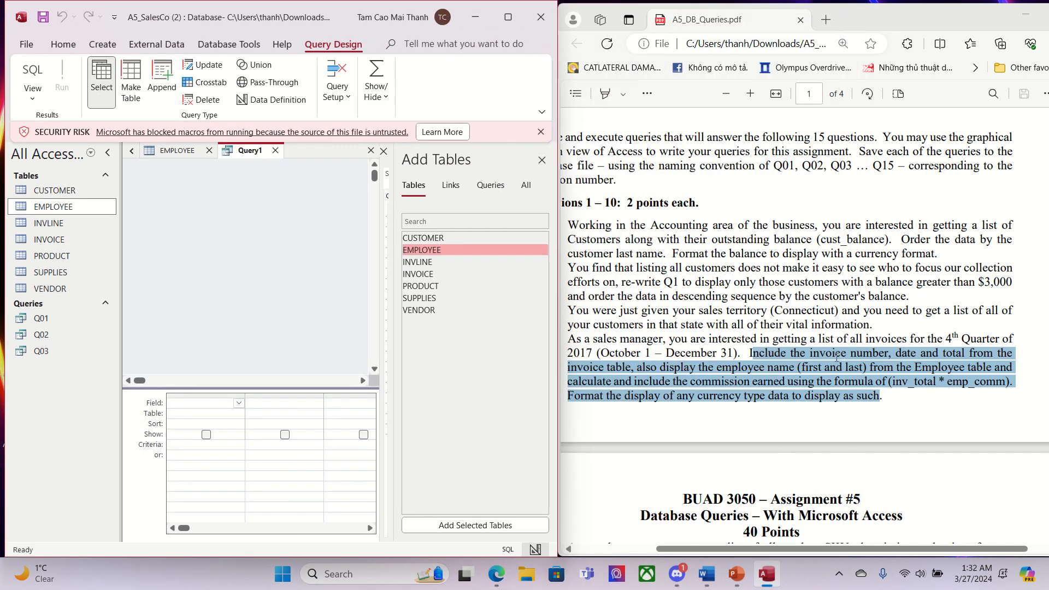
{"action": "left_click", "coordinate": [435, 275]}
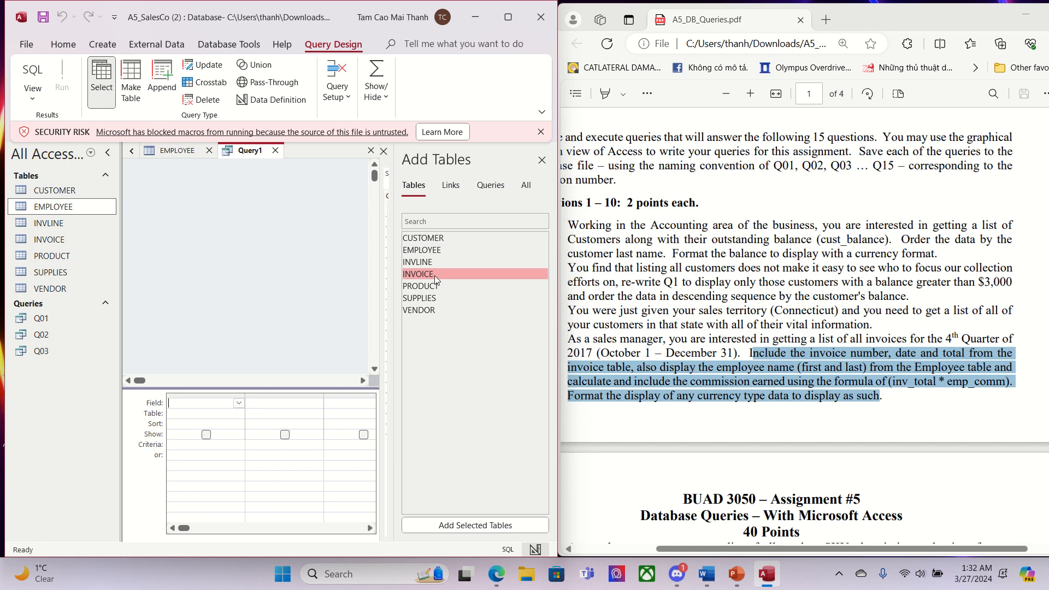
{"action": "double_click", "coordinate": [434, 276]}
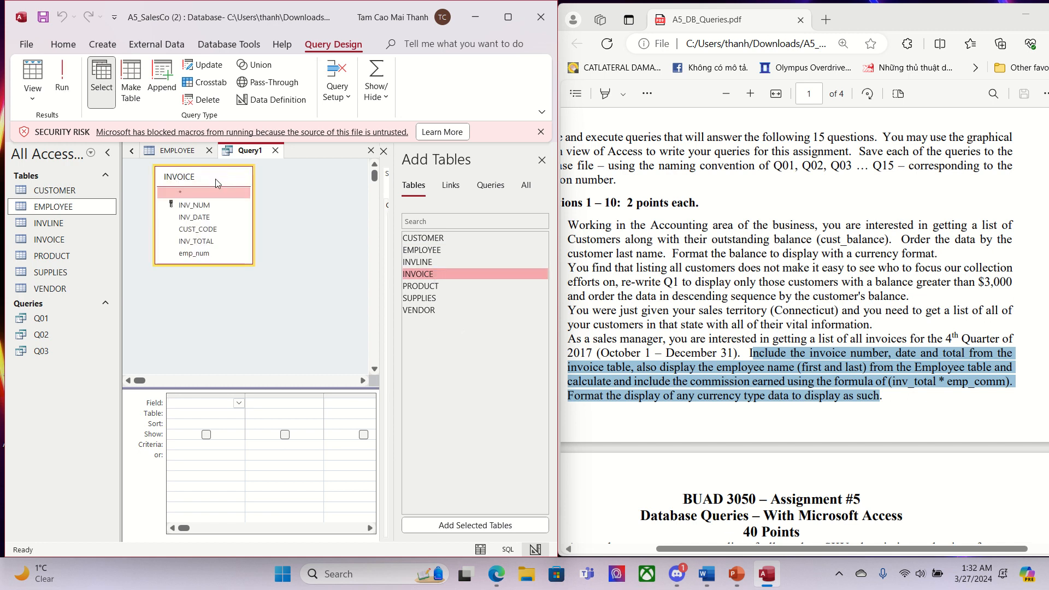
{"action": "left_click_drag", "start_coordinate": [218, 180], "coordinate": [204, 205]}
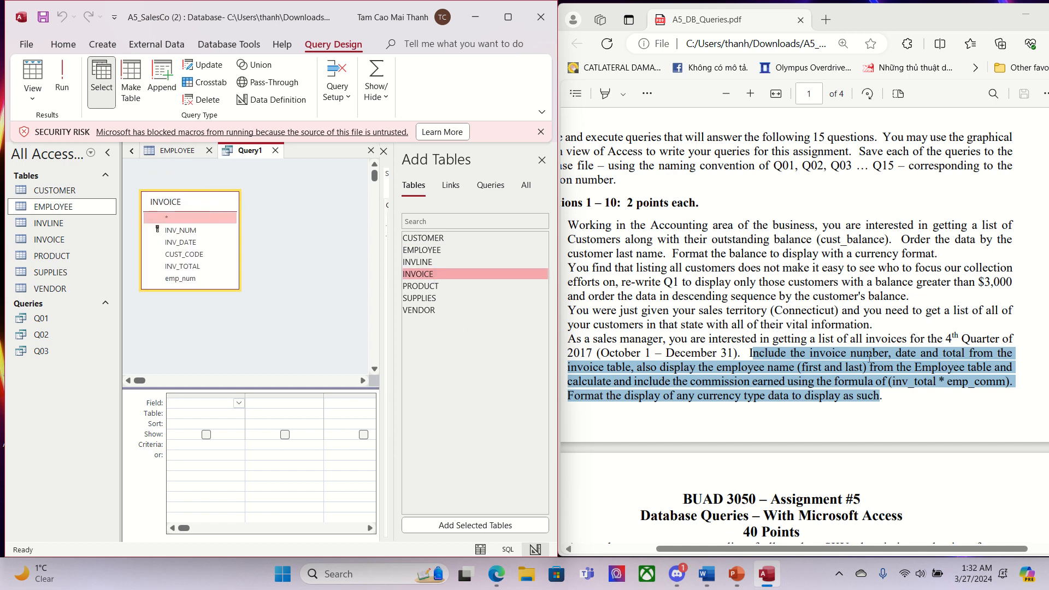
Step: Add INV_NUM, INV_DATE and INV_TOTAL from the INVOICE table to the query's design grid
{"action": "left_click", "coordinate": [192, 231]}
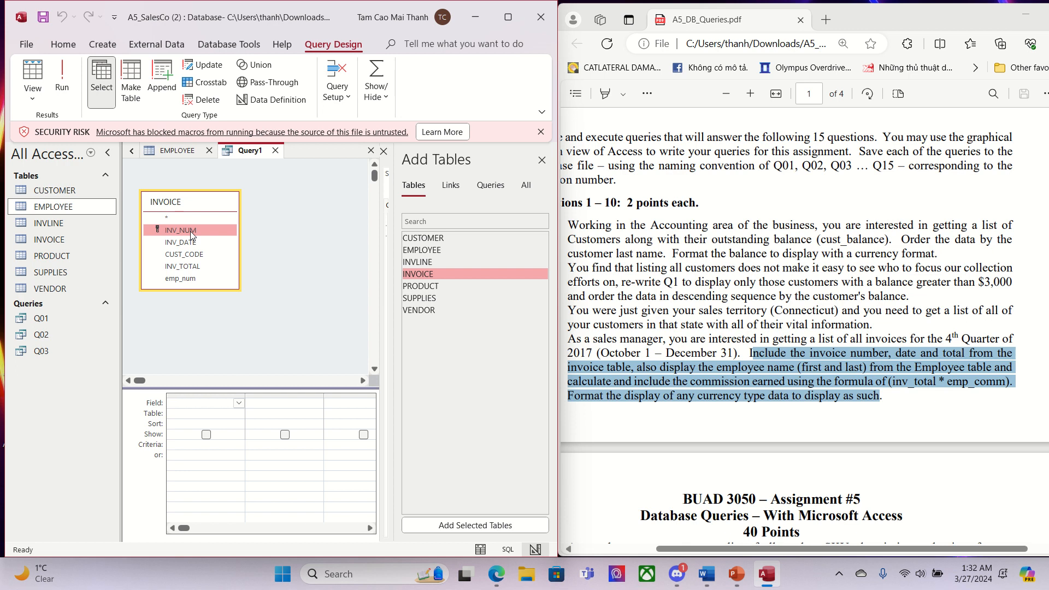
{"action": "double_click", "coordinate": [192, 232]}
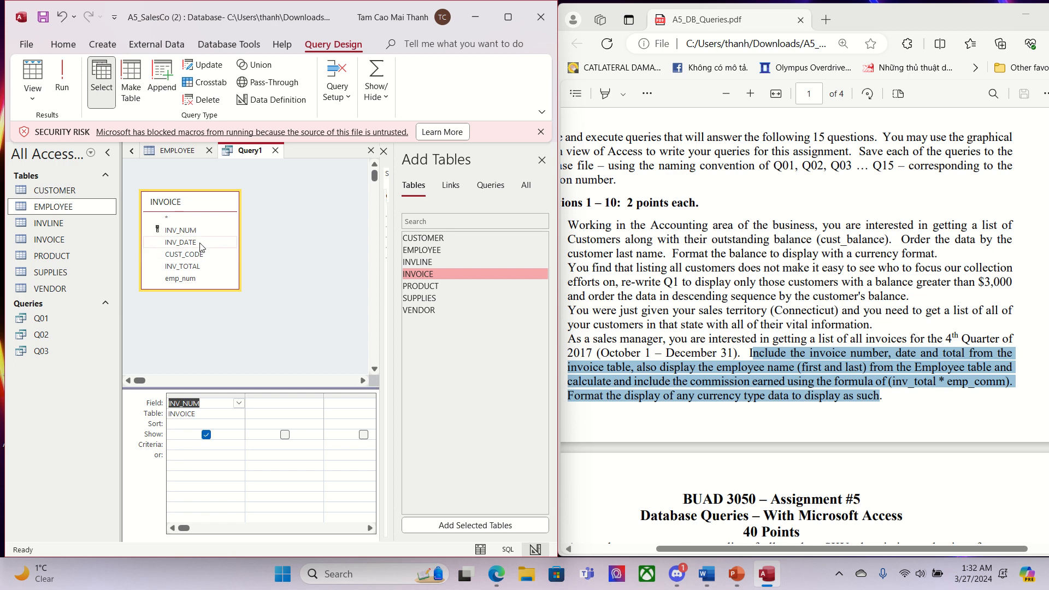
{"action": "left_click", "coordinate": [199, 242]}
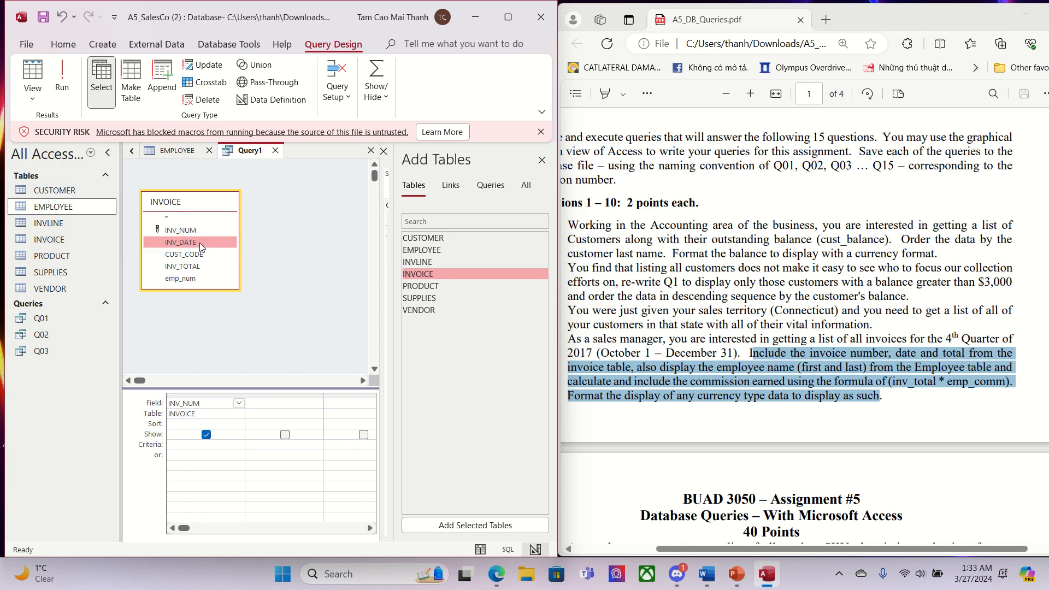
{"action": "double_click", "coordinate": [199, 242]}
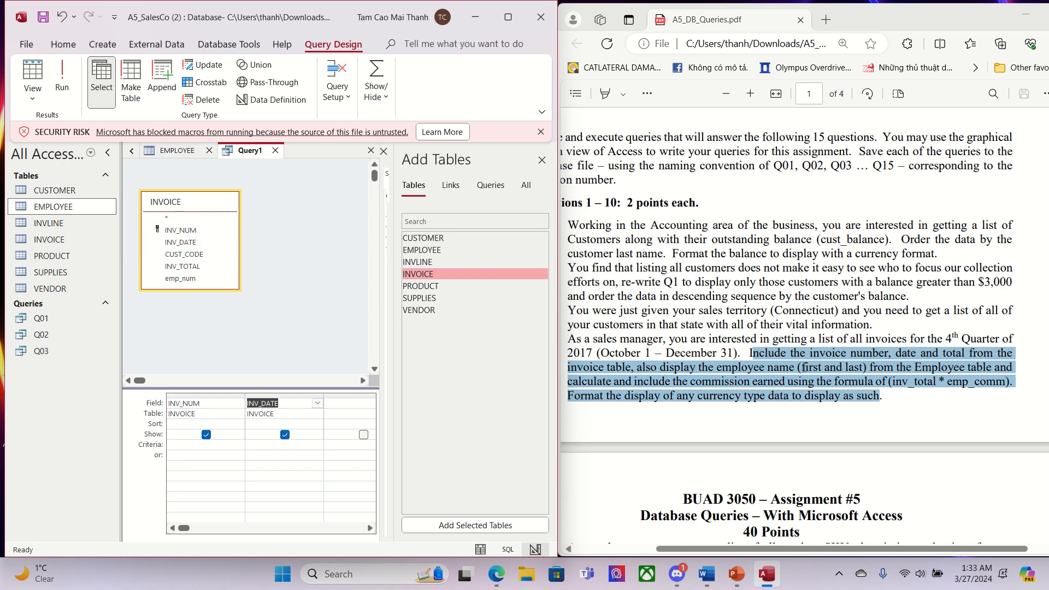
{"action": "double_click", "coordinate": [204, 268]}
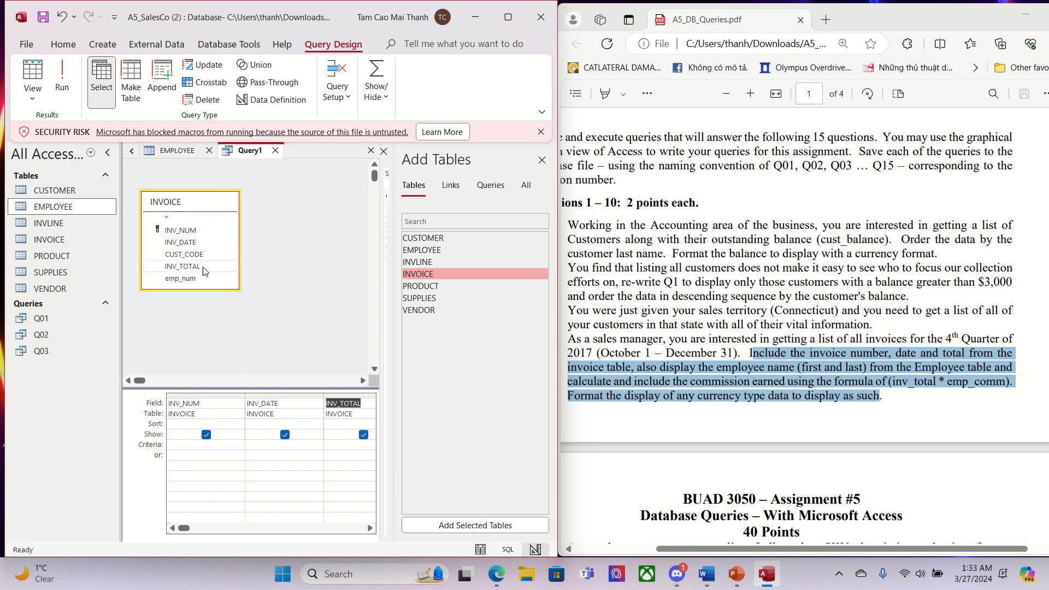
Step: Add the EMPLOYEE table to the query and widen the Access window to show its full field list
{"action": "left_click", "coordinate": [870, 387]}
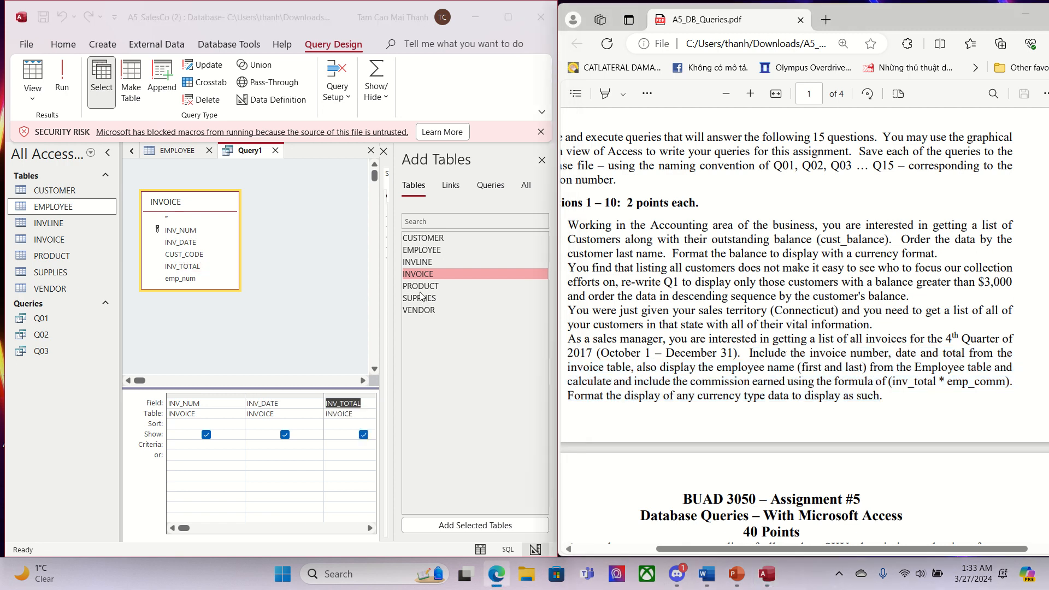
{"action": "left_click", "coordinate": [428, 255]}
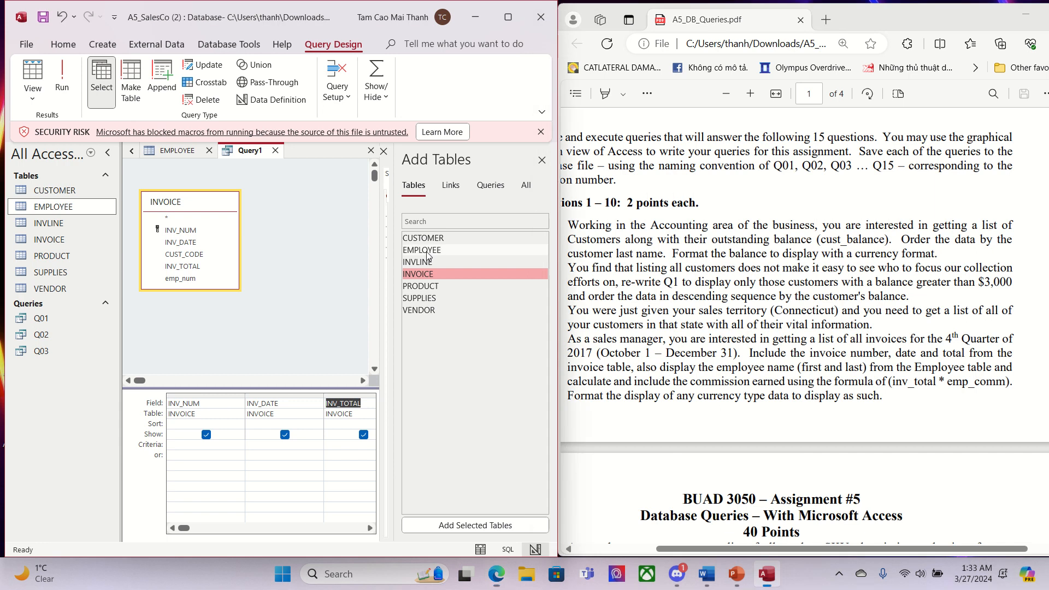
{"action": "double_click", "coordinate": [428, 255]}
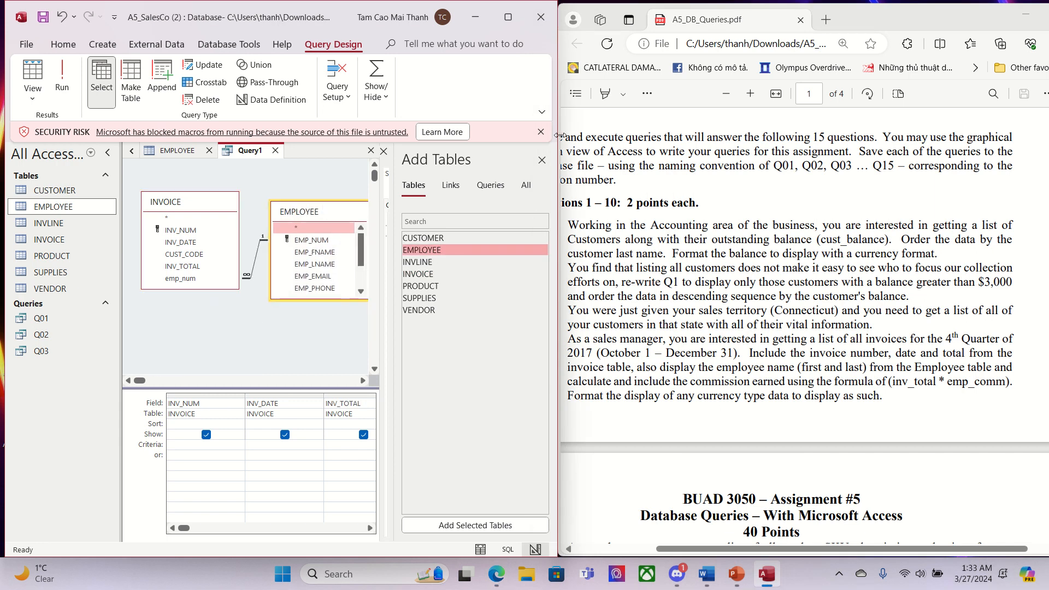
{"action": "left_click_drag", "start_coordinate": [560, 135], "coordinate": [614, 137]}
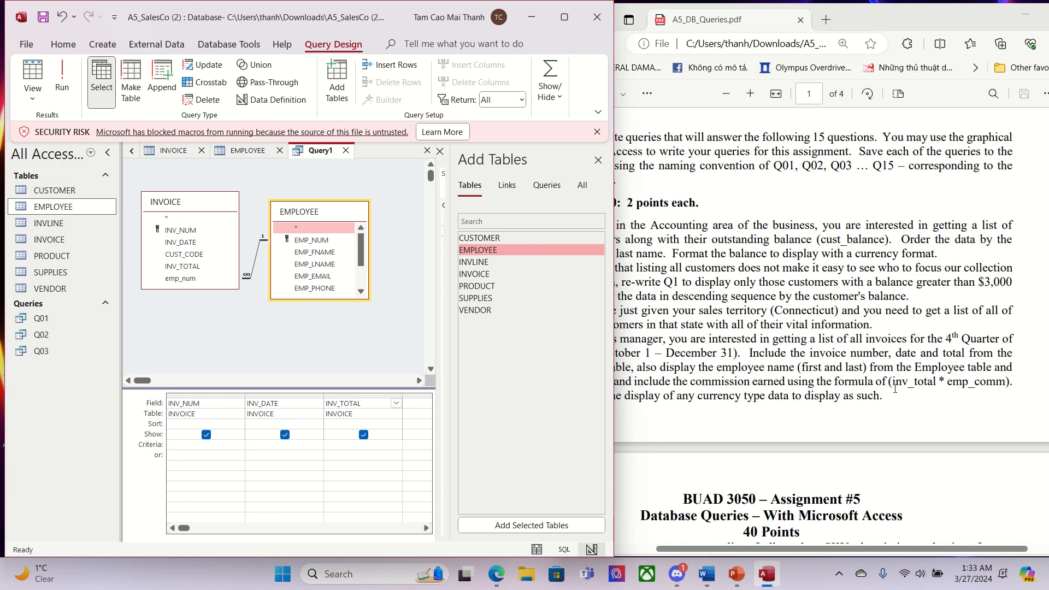
Step: Check the employee name requirement in the PDF and add EMP_FNAME and EMP_LNAME to the design grid
{"action": "left_click", "coordinate": [958, 377]}
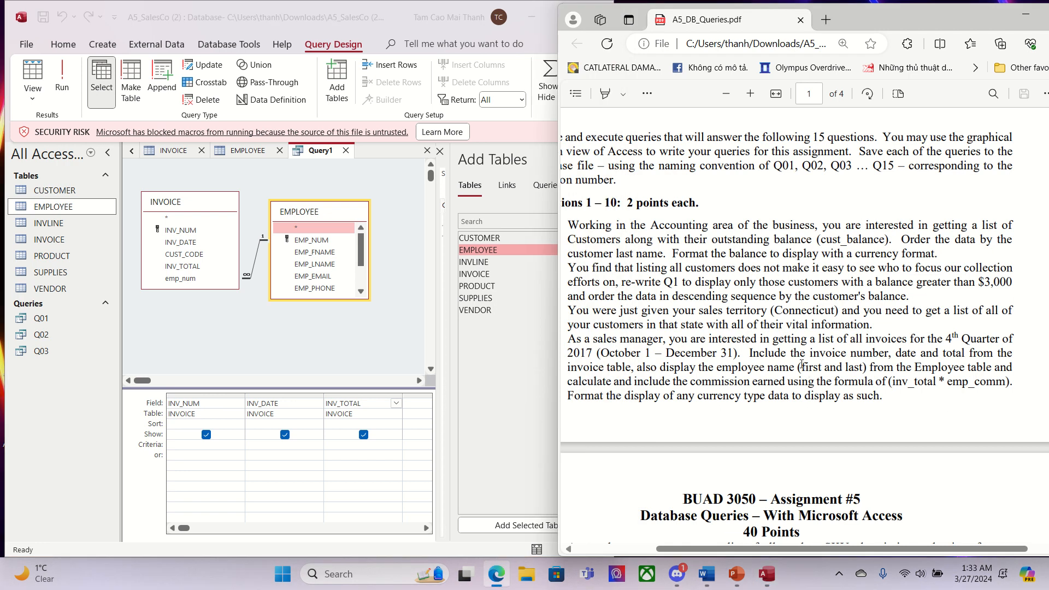
{"action": "double_click", "coordinate": [315, 253]}
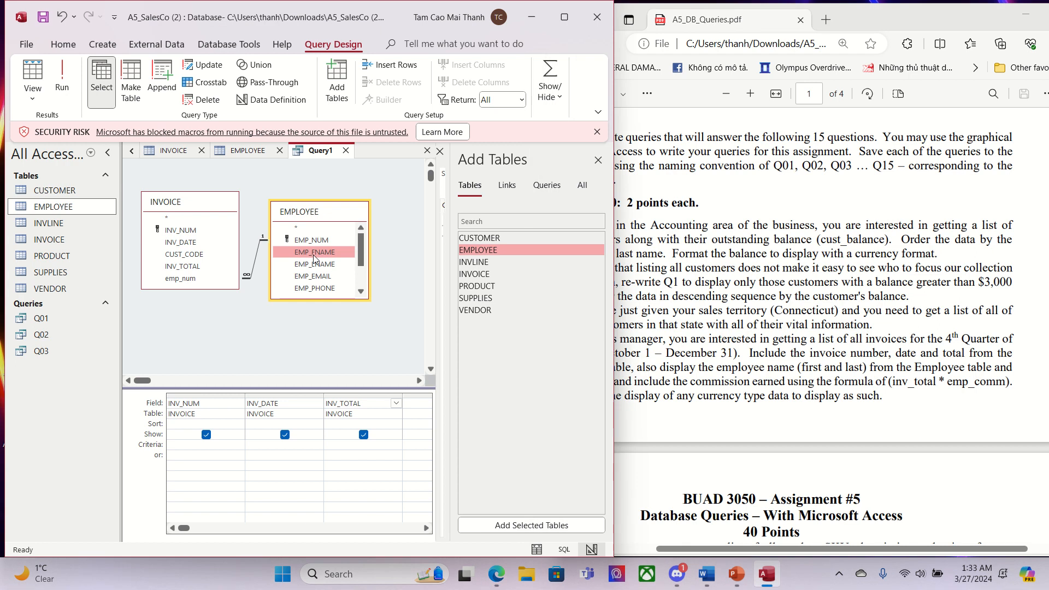
{"action": "left_click", "coordinate": [315, 266]}
{"action": "double_click", "coordinate": [315, 268]}
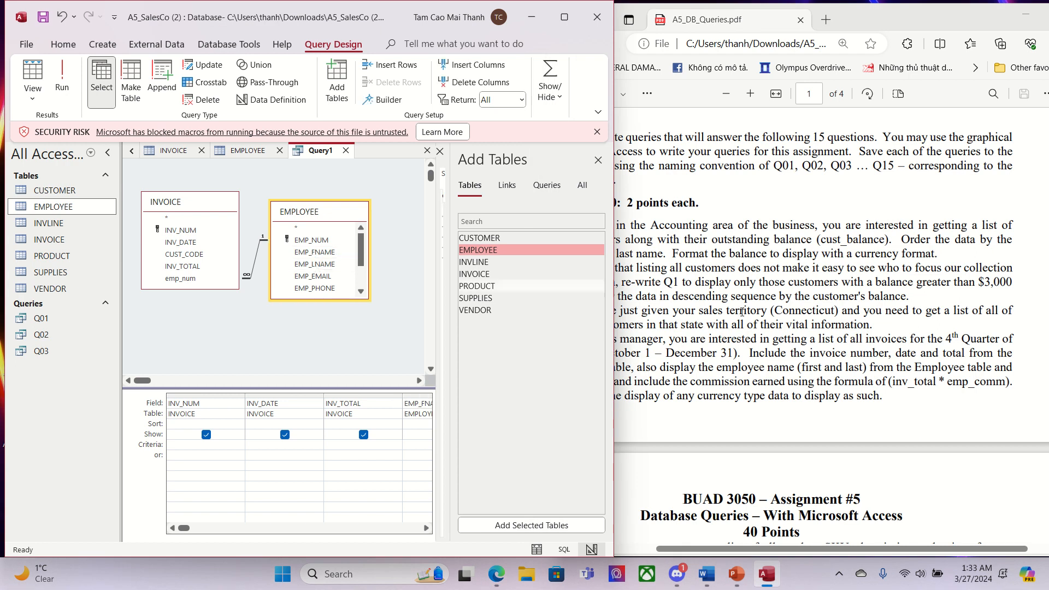
Step: Set the INV_DATE criteria to >#10/01/2017#, checking the date range in the assignment PDF
{"action": "left_click", "coordinate": [917, 365]}
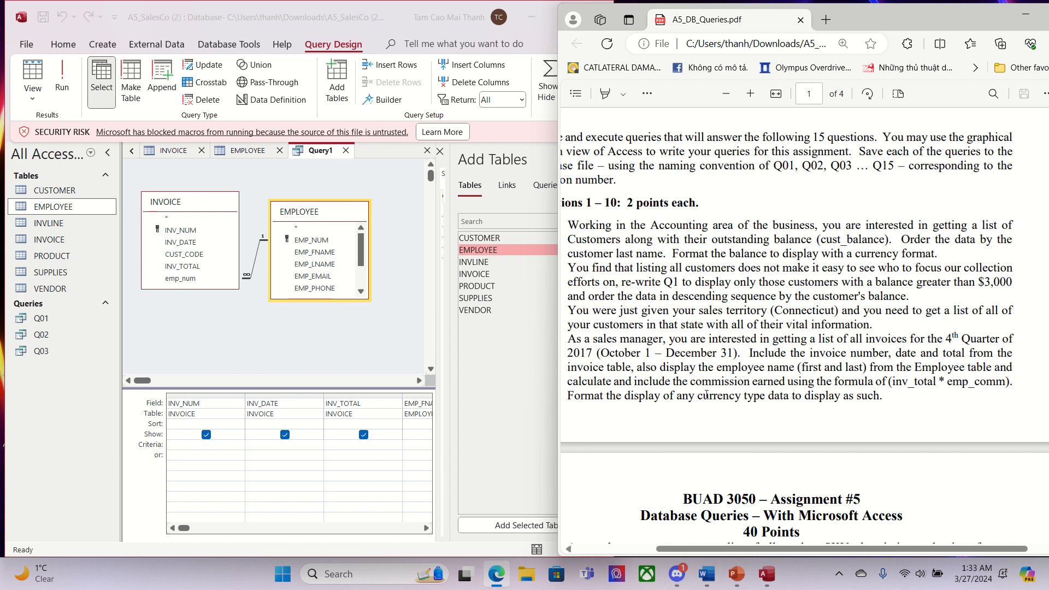
{"action": "left_click", "coordinate": [269, 446]}
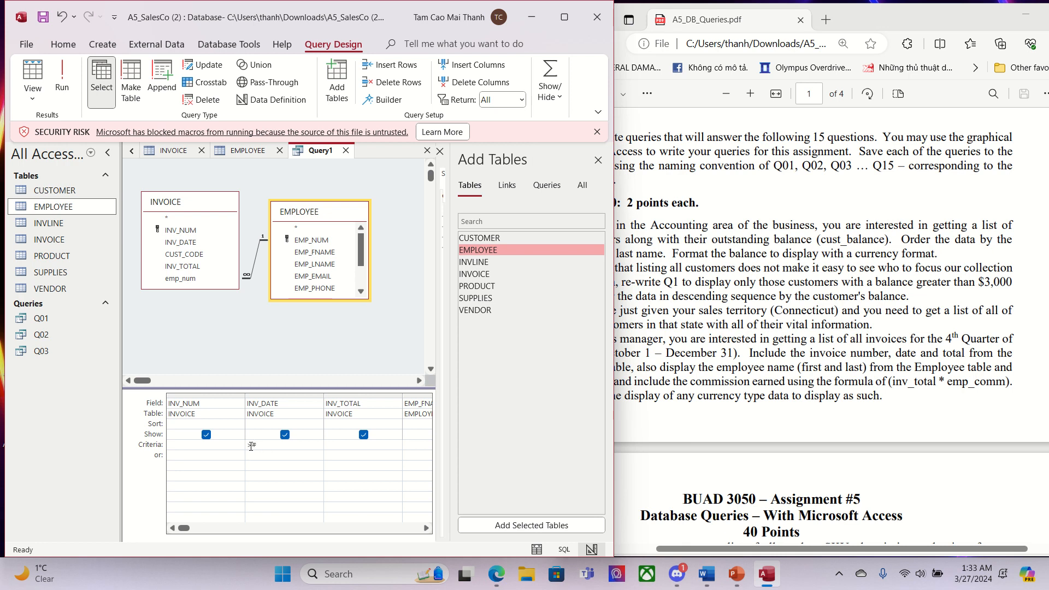
{"action": "type", "text": "#10/01/2017#"}
{"action": "left_click", "coordinate": [664, 353]}
{"action": "left_click_drag", "start_coordinate": [573, 353], "coordinate": [652, 353]}
Step: Check the commission formula for the fourth question in the assignment PDF and return to the maximized Access query design
{"action": "left_click", "coordinate": [924, 381]}
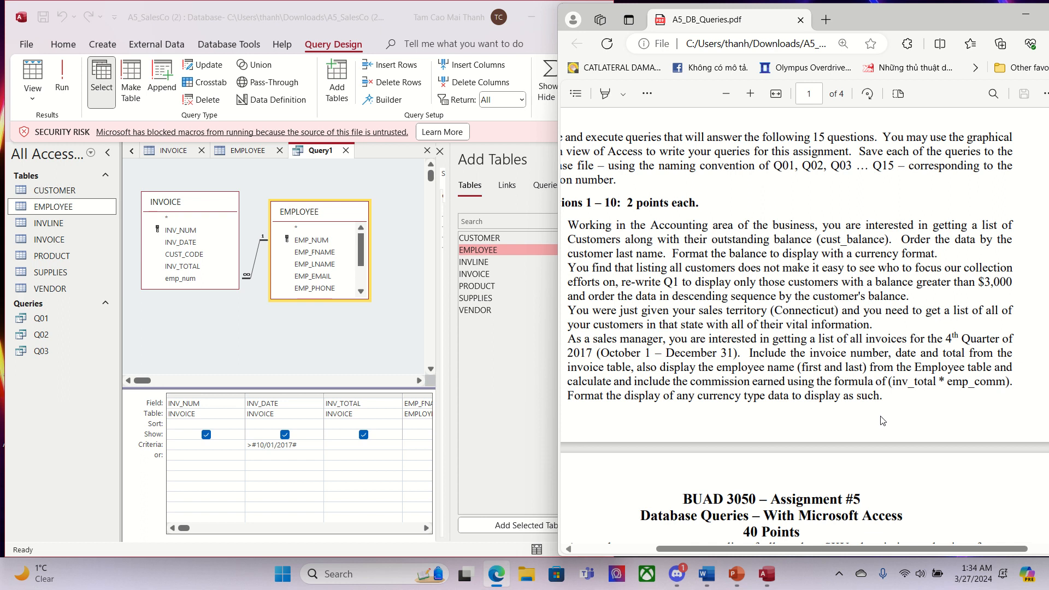
{"action": "left_click_drag", "start_coordinate": [682, 381], "coordinate": [759, 381]}
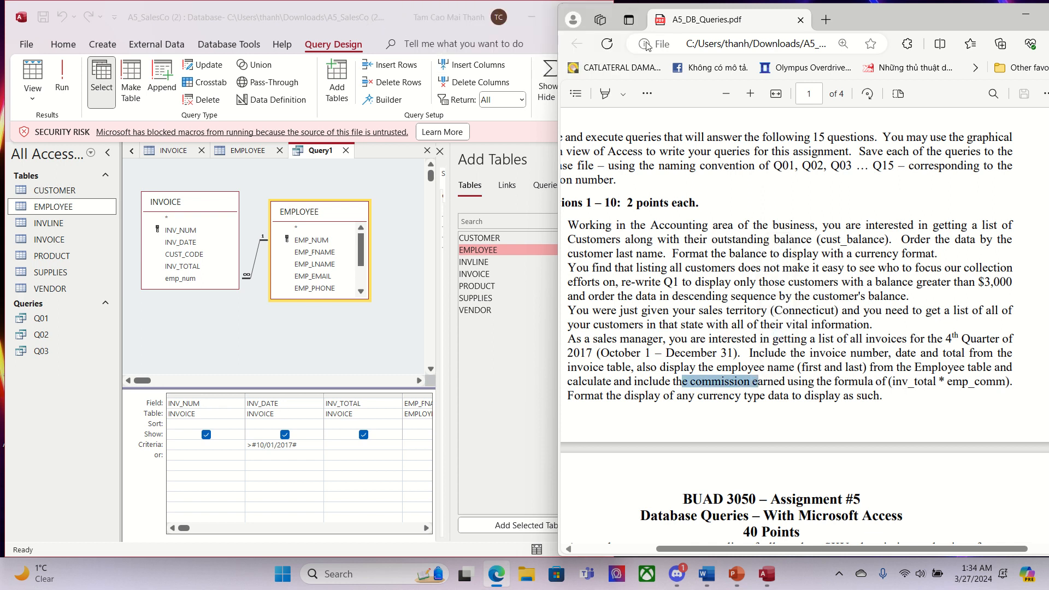
{"action": "double_click", "coordinate": [553, 23]}
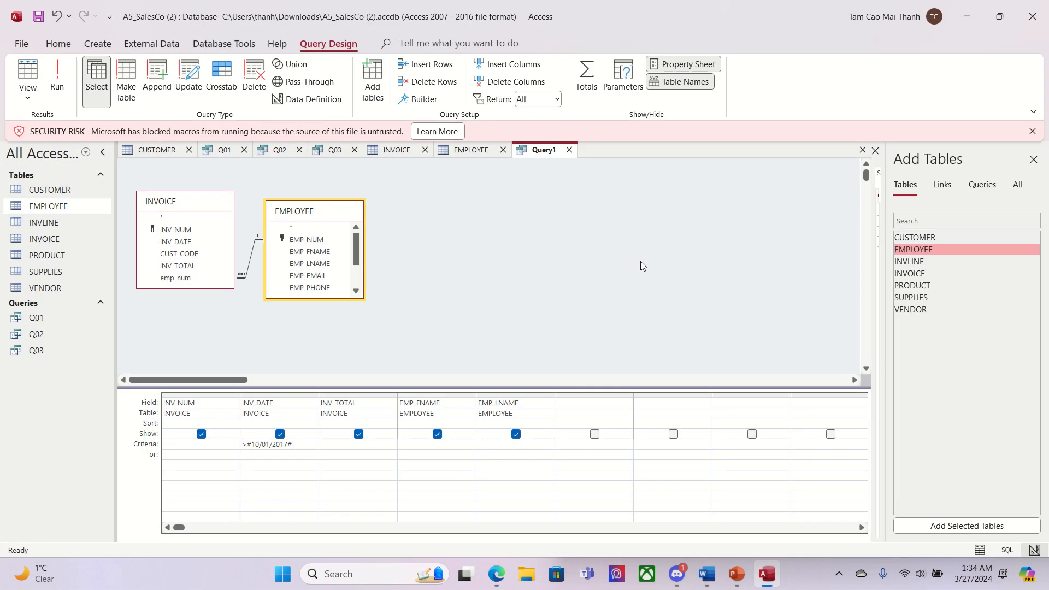
Step: Build an expression in the empty column after EMP_LNAME, starting with EMP_COMM from the EMPLOYEE table
{"action": "left_click", "coordinate": [584, 402]}
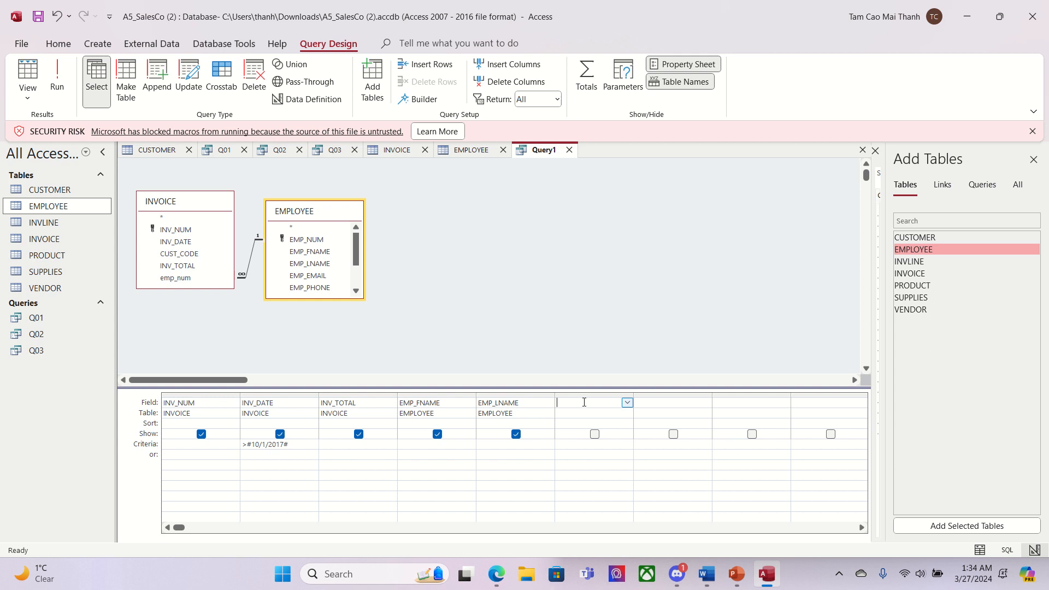
{"action": "left_click", "coordinate": [421, 104]}
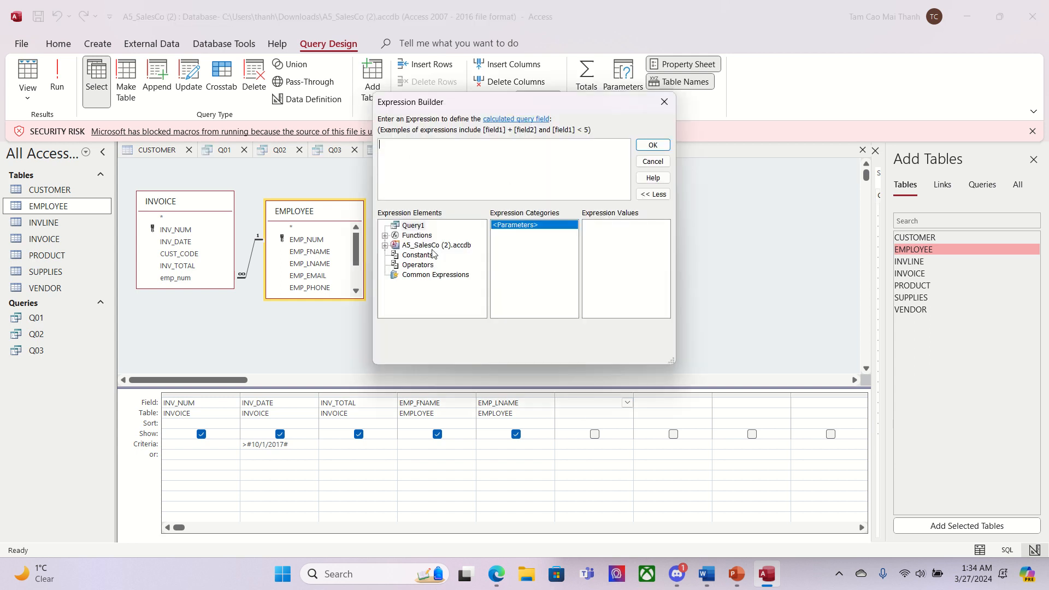
{"action": "left_click", "coordinate": [431, 248]}
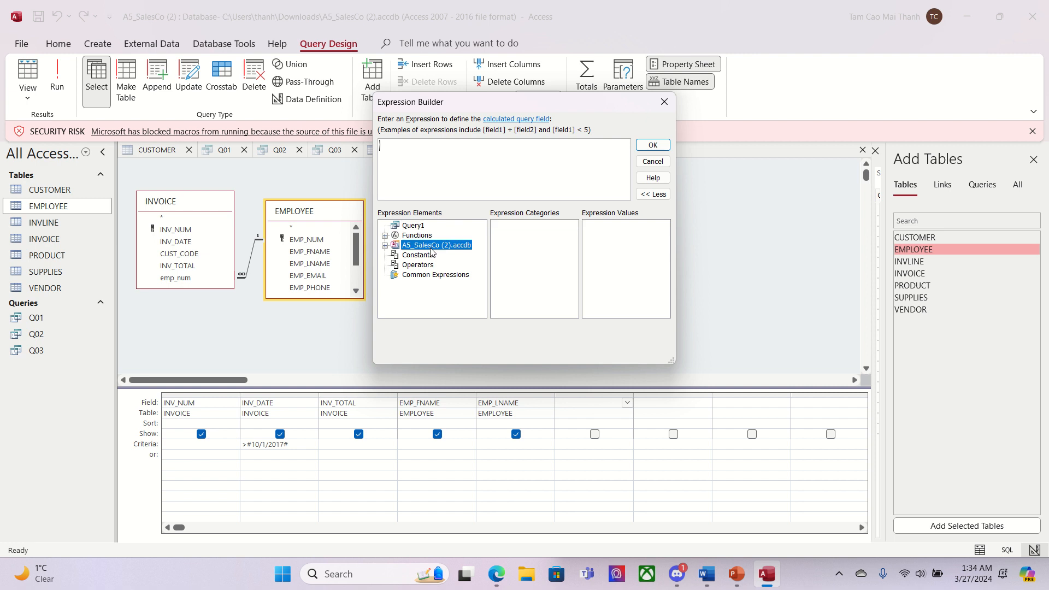
{"action": "double_click", "coordinate": [426, 248]}
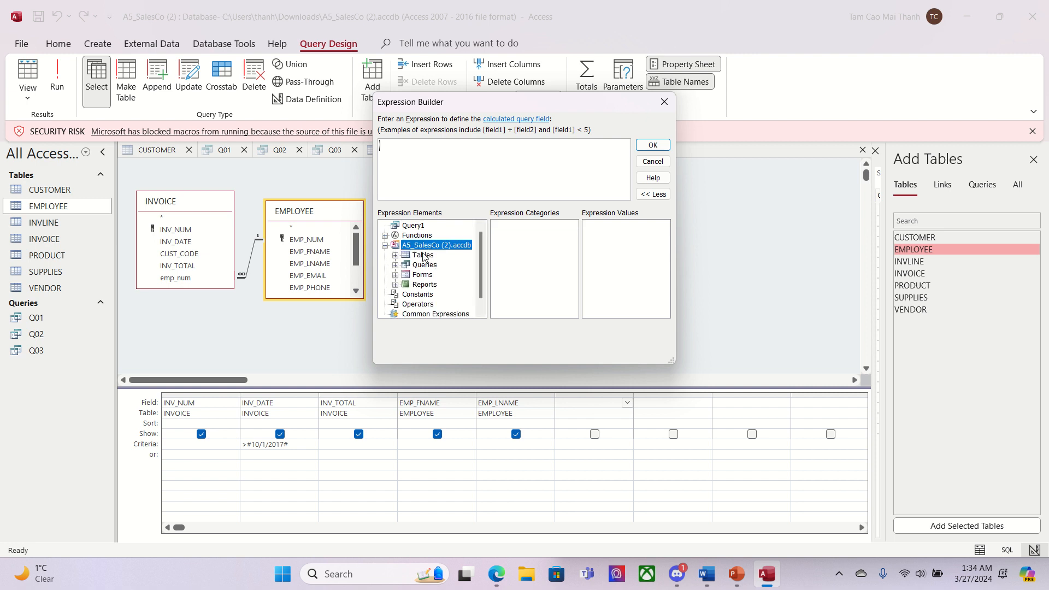
{"action": "double_click", "coordinate": [423, 256]}
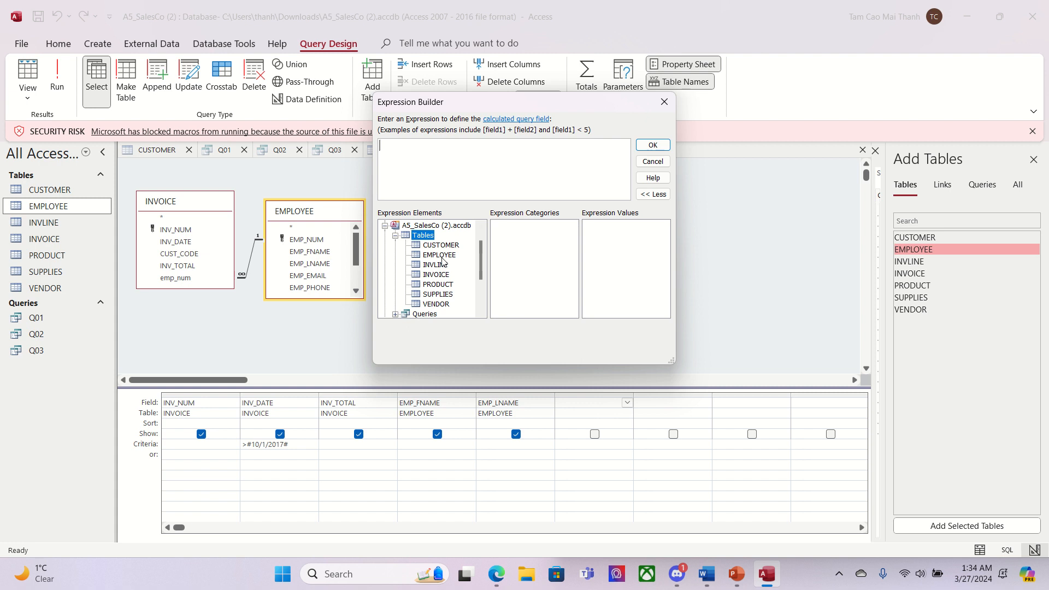
{"action": "left_click", "coordinate": [442, 257]}
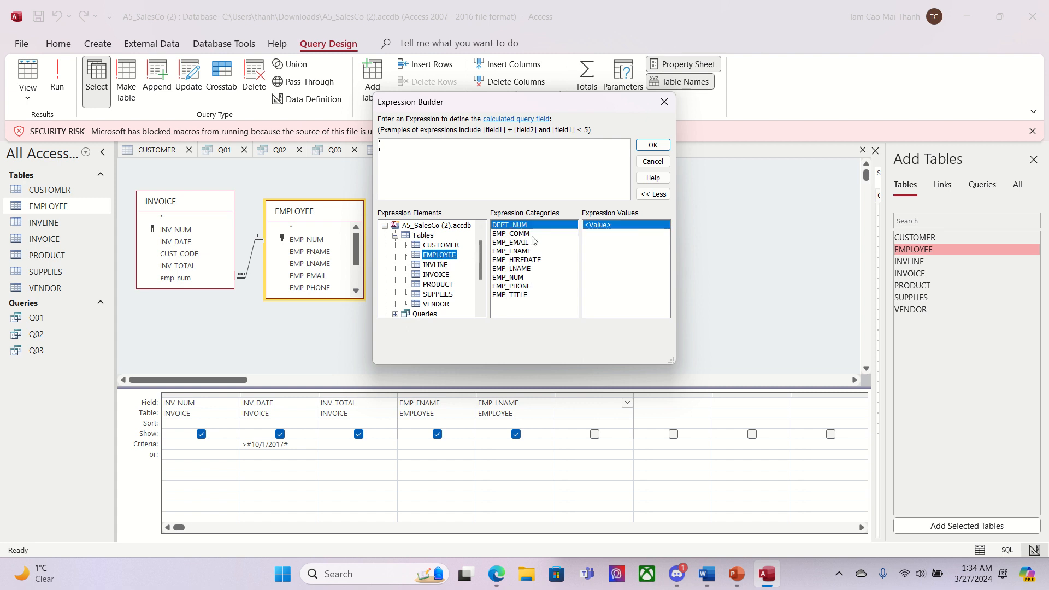
{"action": "left_click", "coordinate": [517, 236]}
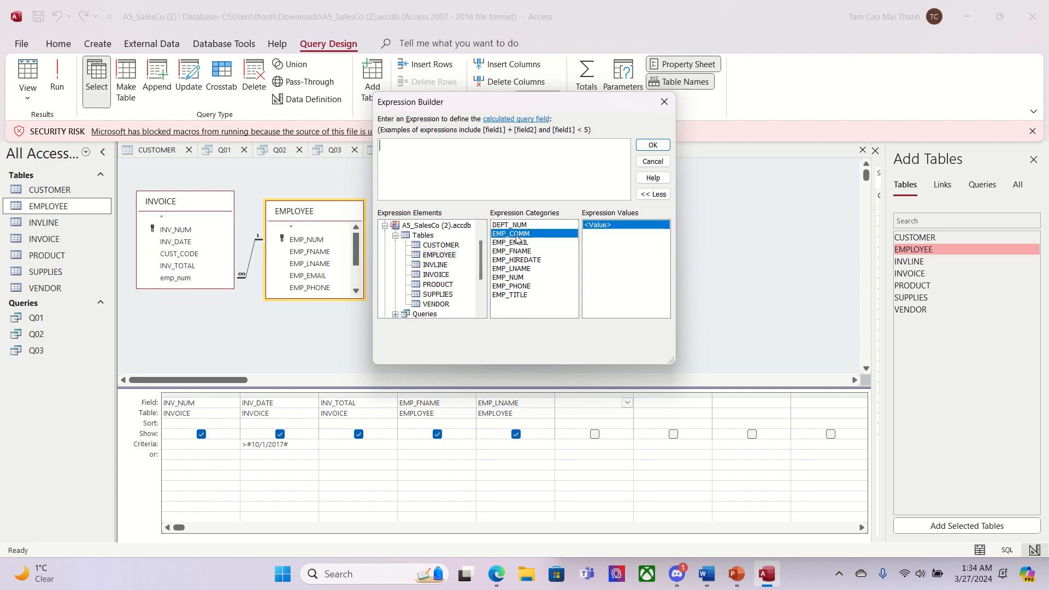
{"action": "double_click", "coordinate": [517, 239]}
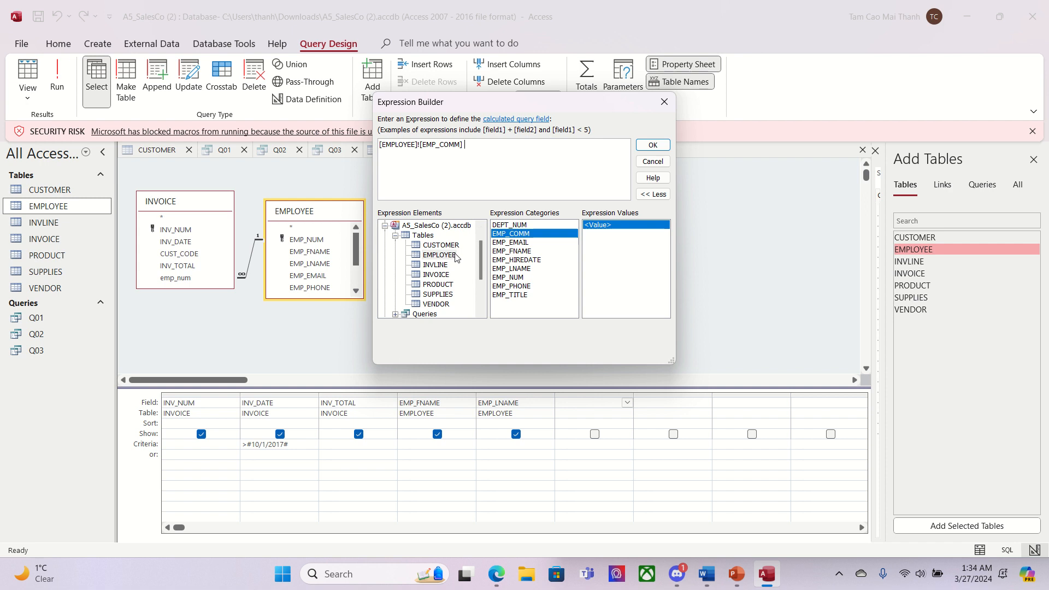
Step: Multiply the expression by INV_TOTAL from the INVOICE table and accept it as the calculated field
{"action": "type", "text": "*"}
{"action": "left_click", "coordinate": [440, 275]}
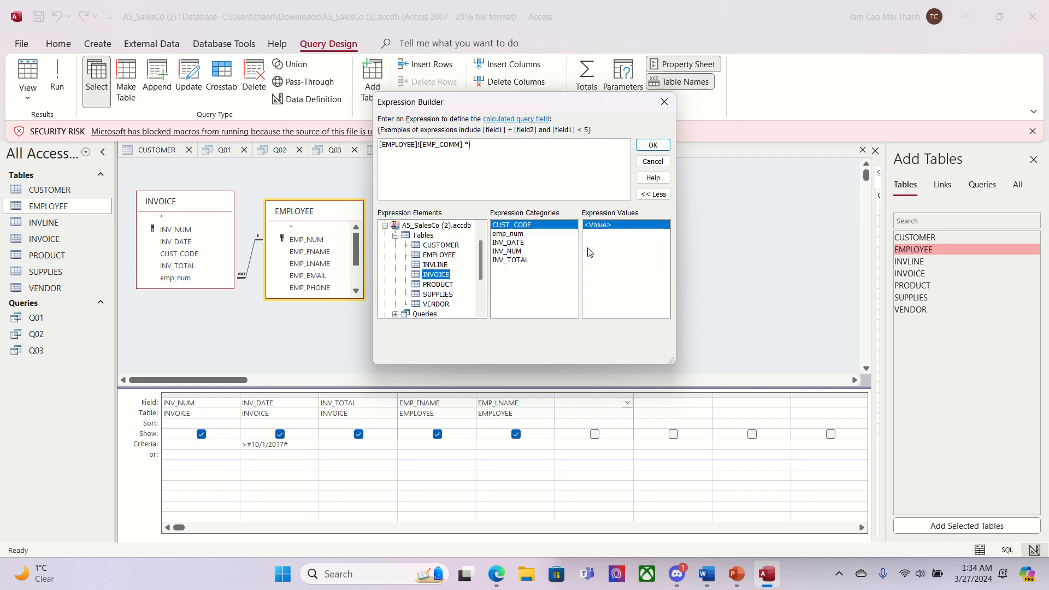
{"action": "left_click", "coordinate": [522, 263]}
{"action": "double_click", "coordinate": [522, 264]}
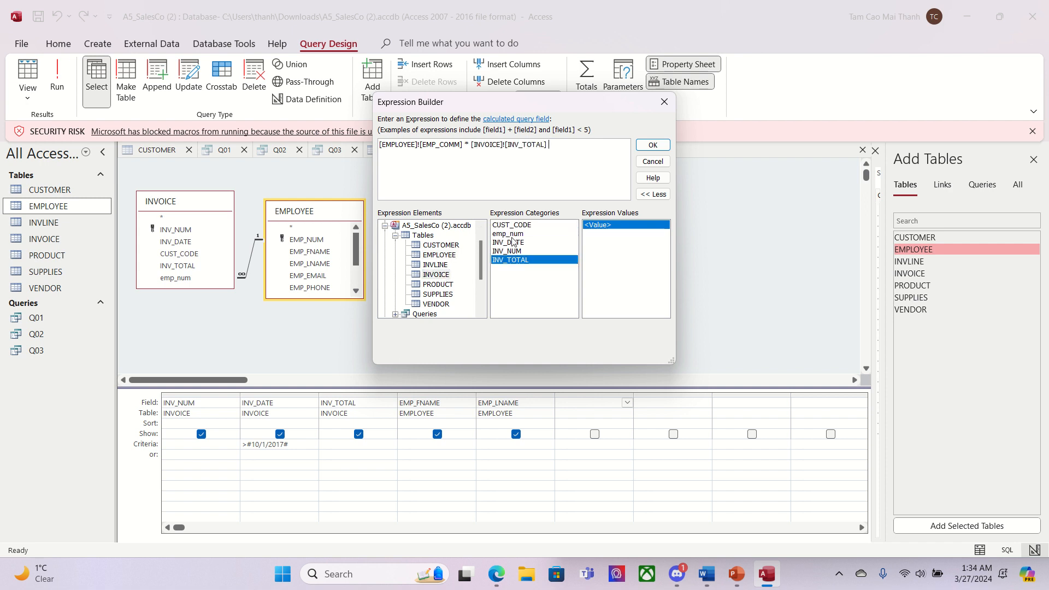
{"action": "left_click", "coordinate": [653, 145]}
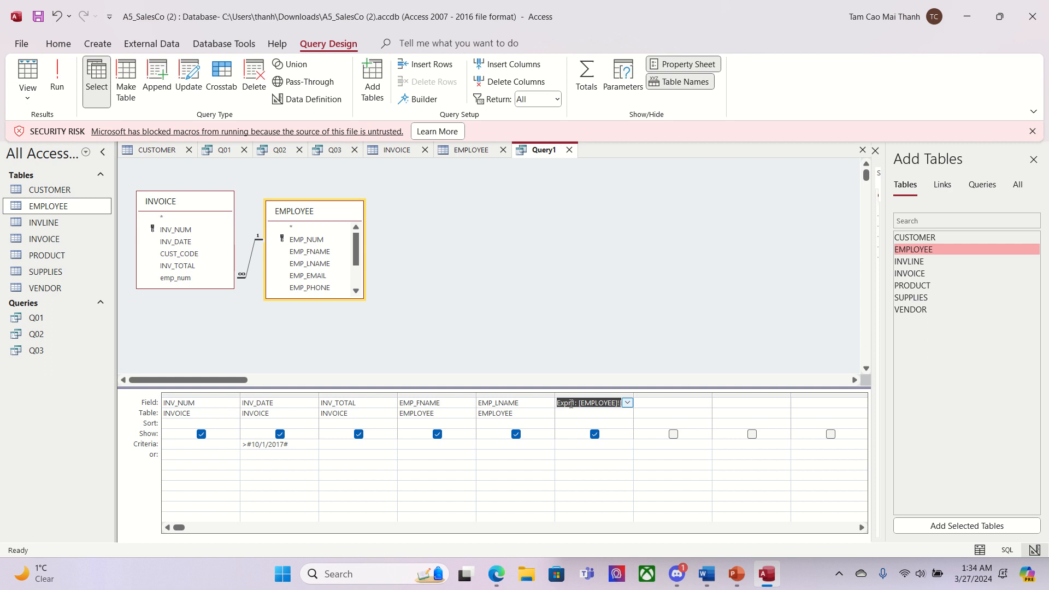
Step: Rename the calculated field's label from Expr1 to Commission
{"action": "left_click_drag", "start_coordinate": [572, 403], "coordinate": [556, 404]}
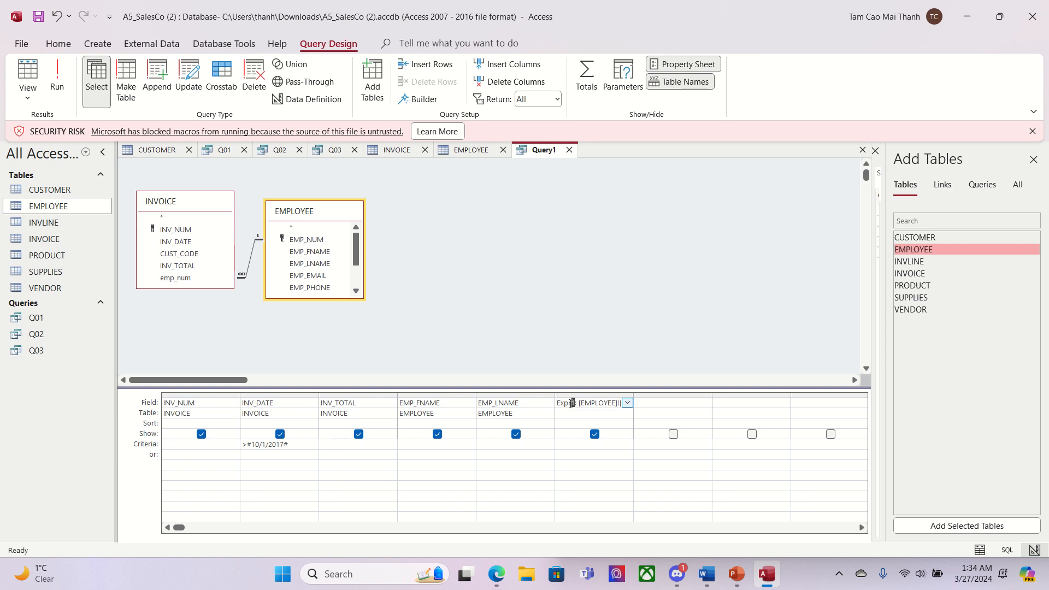
{"action": "type", "text": "Commission: [EMPL("}
{"action": "left_click", "coordinate": [628, 403]}
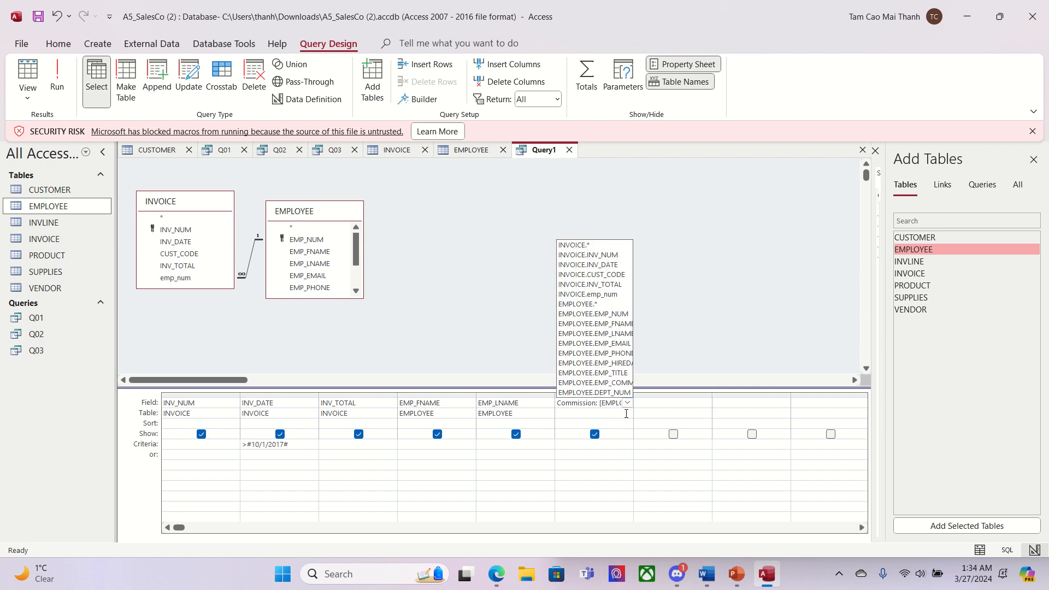
Step: Show the property sheet for the Commission field and widen it until its property names and values are readable
{"action": "left_click", "coordinate": [612, 409]}
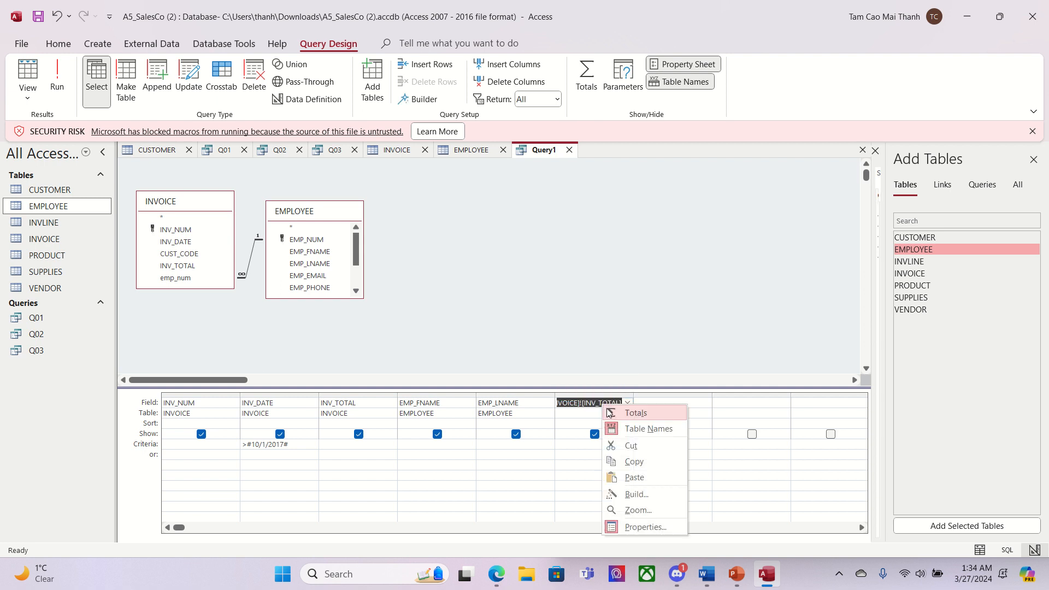
{"action": "left_click", "coordinate": [647, 527]}
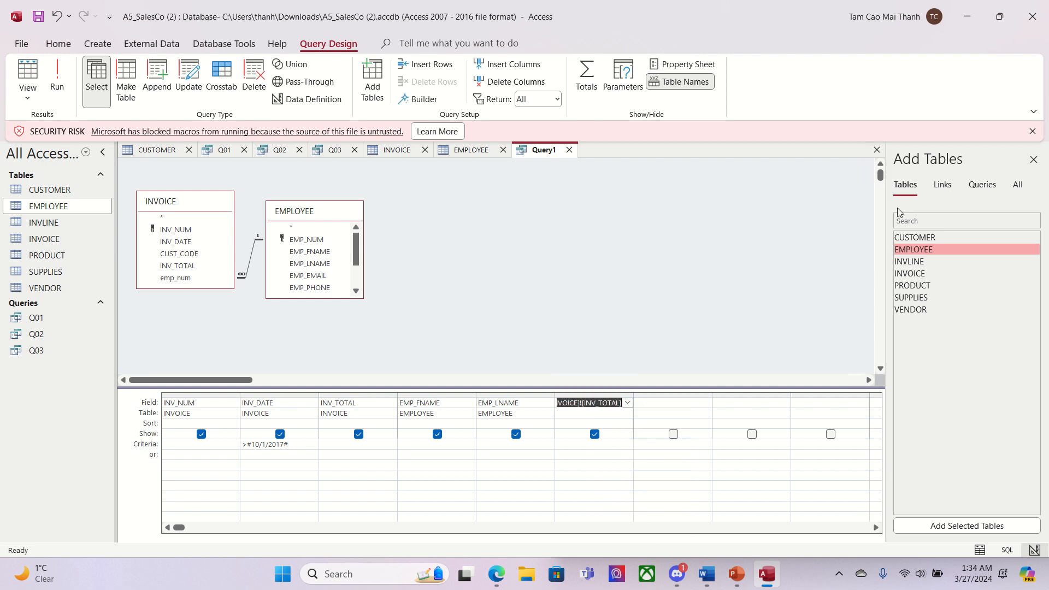
{"action": "left_click_drag", "start_coordinate": [886, 208], "coordinate": [727, 226]}
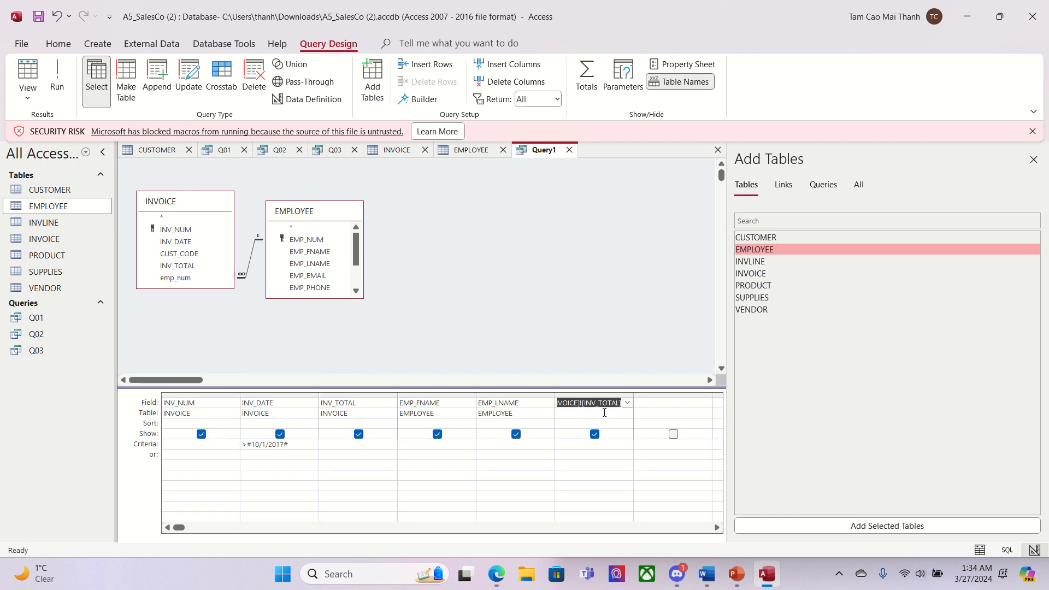
{"action": "right_click", "coordinate": [605, 407]}
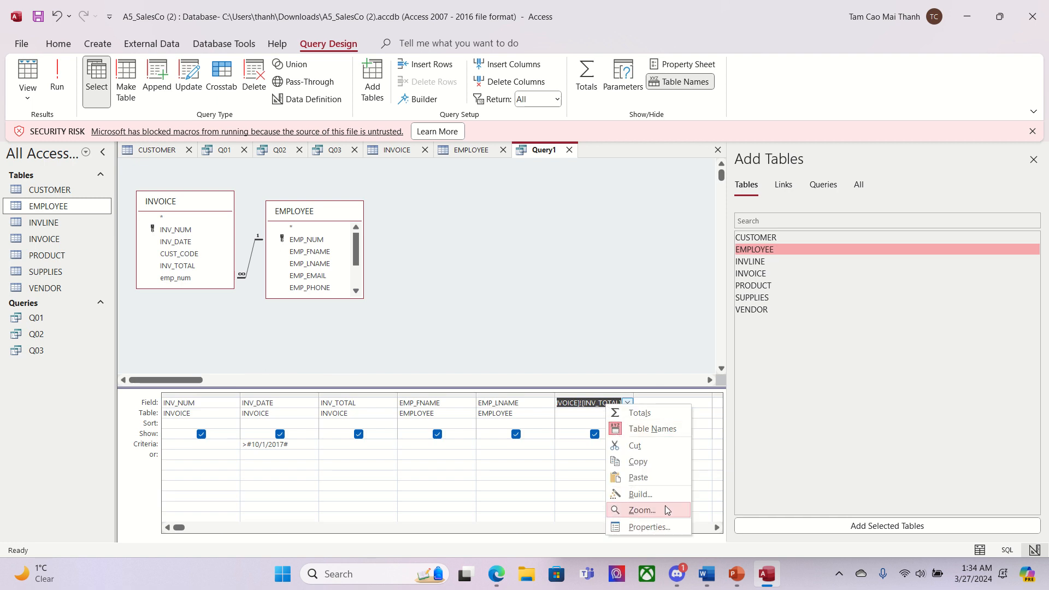
{"action": "left_click", "coordinate": [654, 528]}
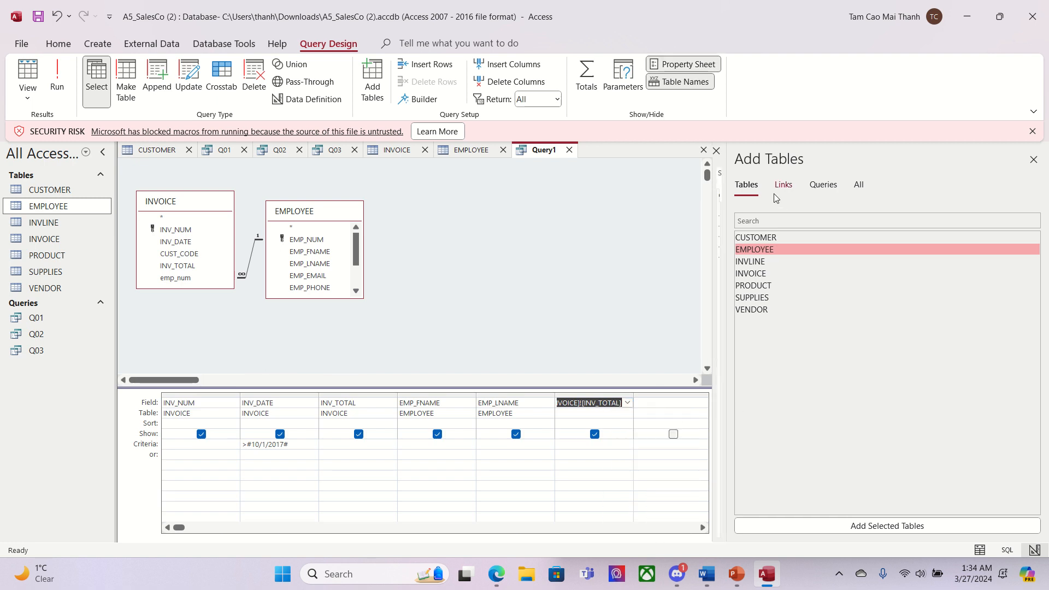
{"action": "left_click_drag", "start_coordinate": [729, 209], "coordinate": [484, 235]}
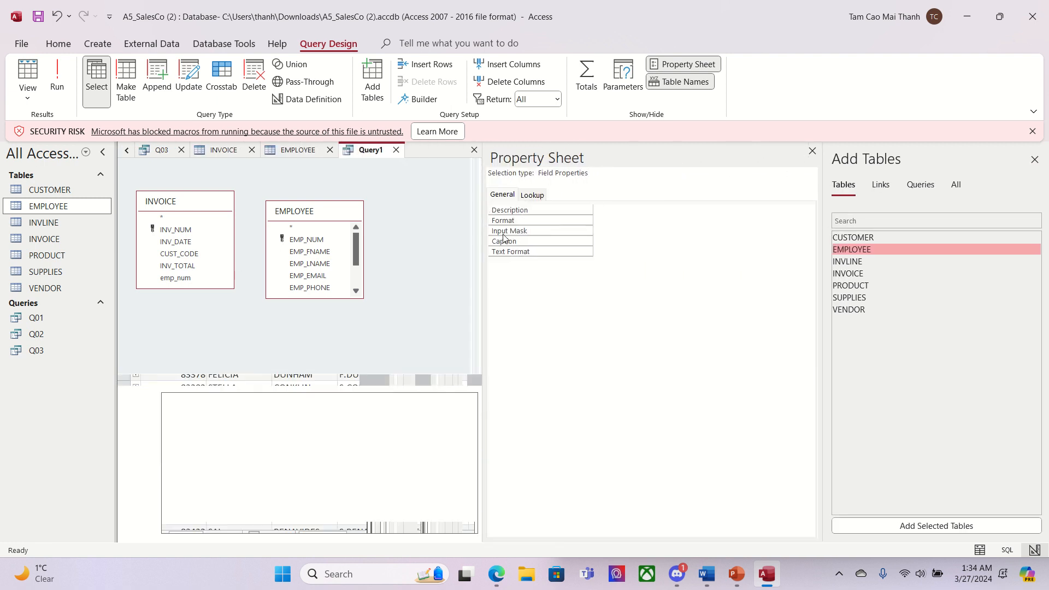
{"action": "left_click", "coordinate": [548, 222]}
{"action": "left_click", "coordinate": [809, 221]}
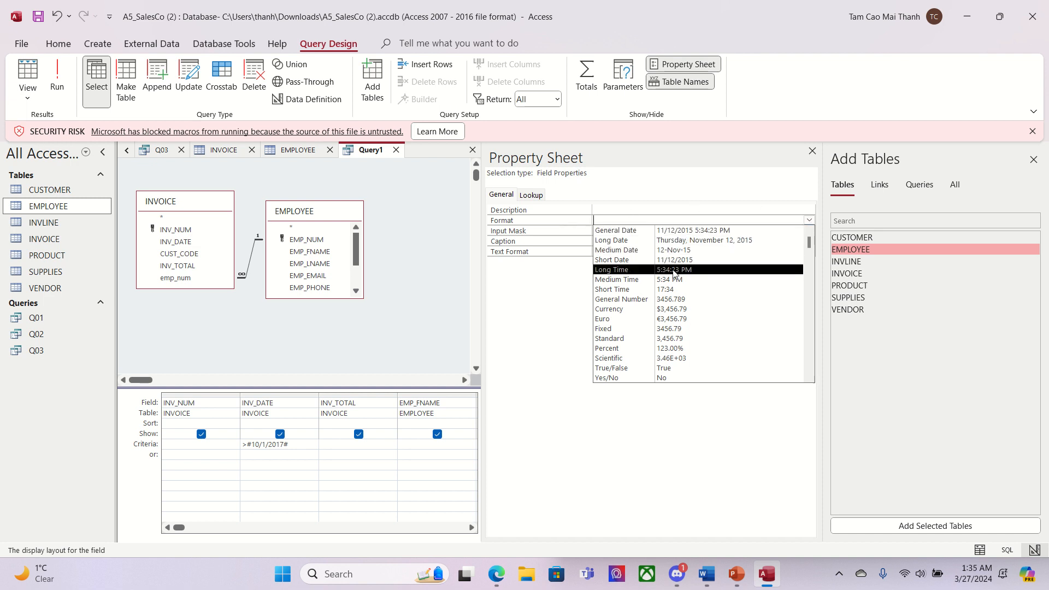
{"action": "left_click", "coordinate": [564, 232]}
{"action": "left_click", "coordinate": [623, 222]}
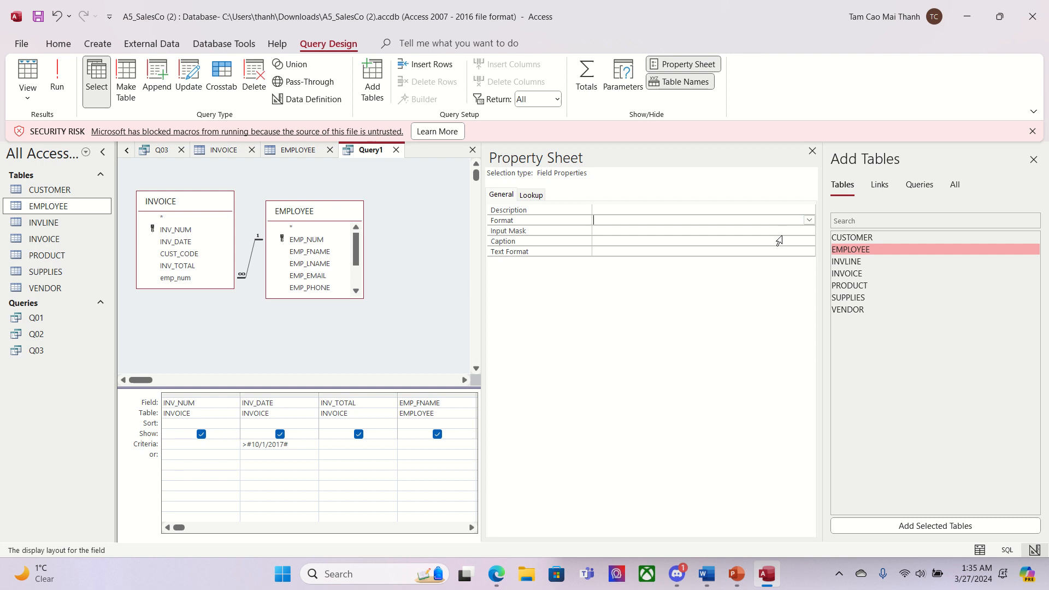
{"action": "left_click", "coordinate": [810, 221]}
Step: Select the Commission field in the design grid and set its Format property to Currency
{"action": "left_click", "coordinate": [494, 345]}
{"action": "left_click", "coordinate": [408, 508]}
{"action": "left_click", "coordinate": [189, 528]}
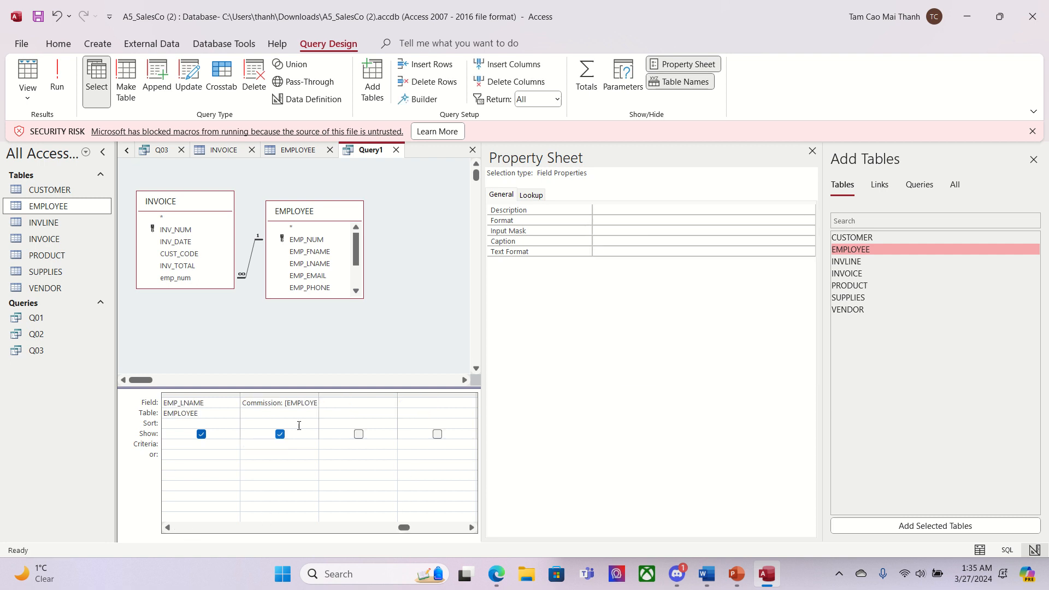
{"action": "left_click", "coordinate": [300, 396]}
{"action": "left_click", "coordinate": [299, 402]}
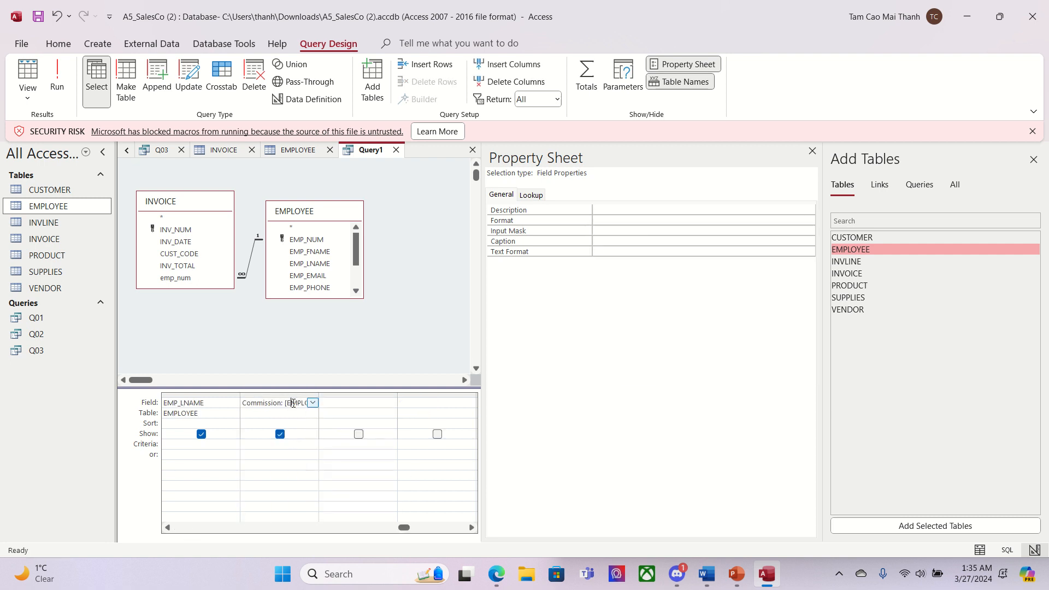
{"action": "right_click", "coordinate": [300, 405]}
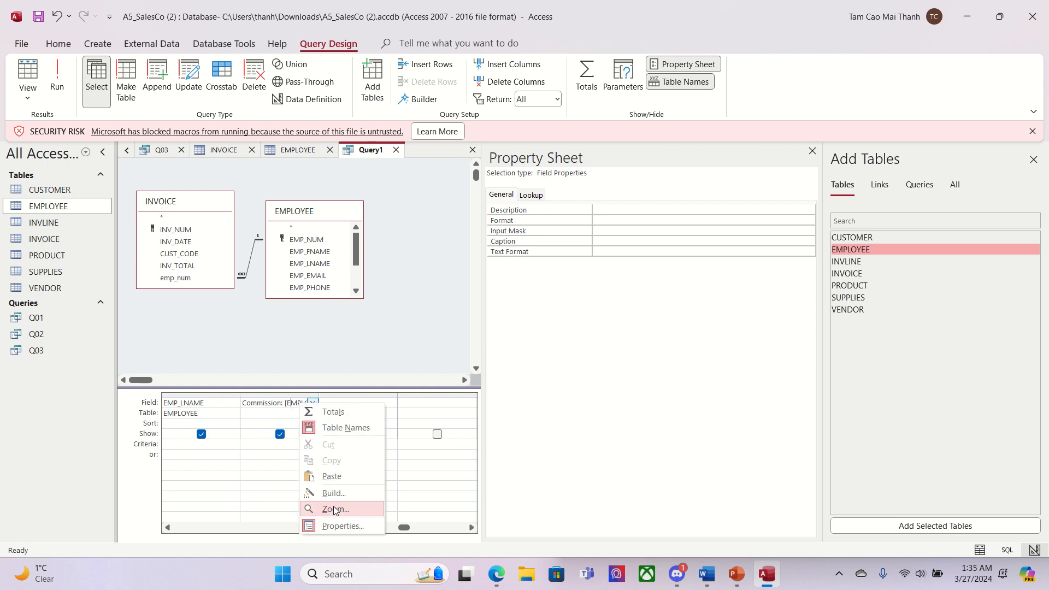
{"action": "left_click", "coordinate": [322, 526]}
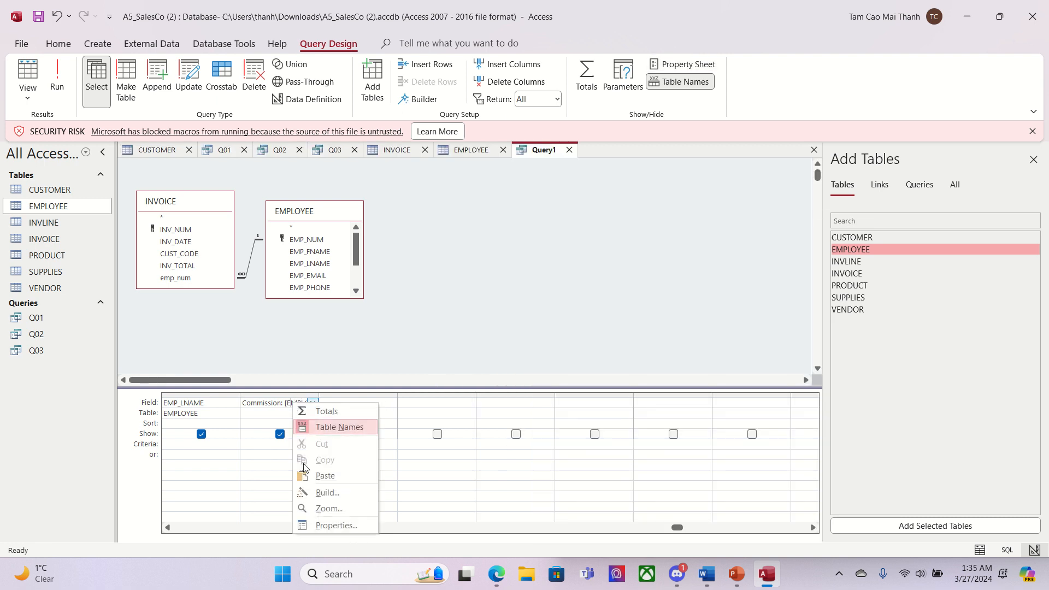
{"action": "right_click", "coordinate": [294, 405]}
{"action": "left_click", "coordinate": [328, 534]}
{"action": "left_click", "coordinate": [612, 221]}
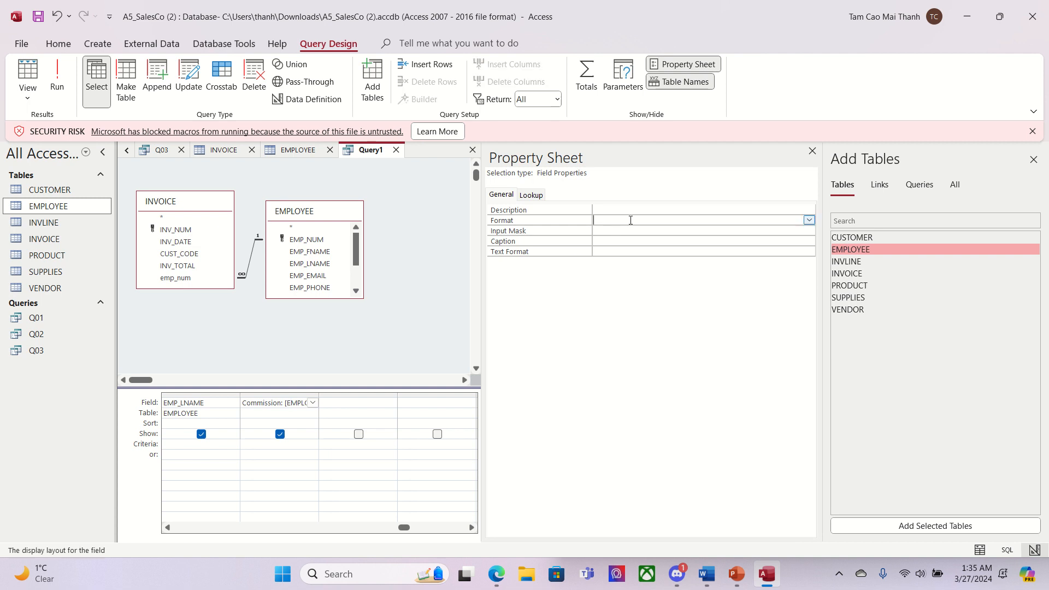
{"action": "left_click", "coordinate": [810, 221]}
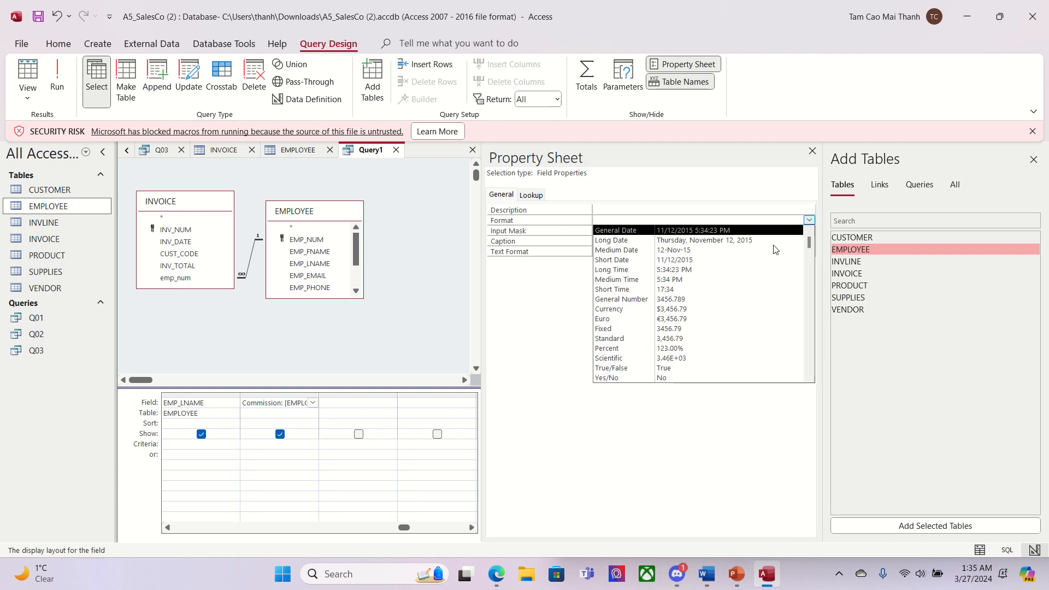
{"action": "left_click", "coordinate": [619, 310]}
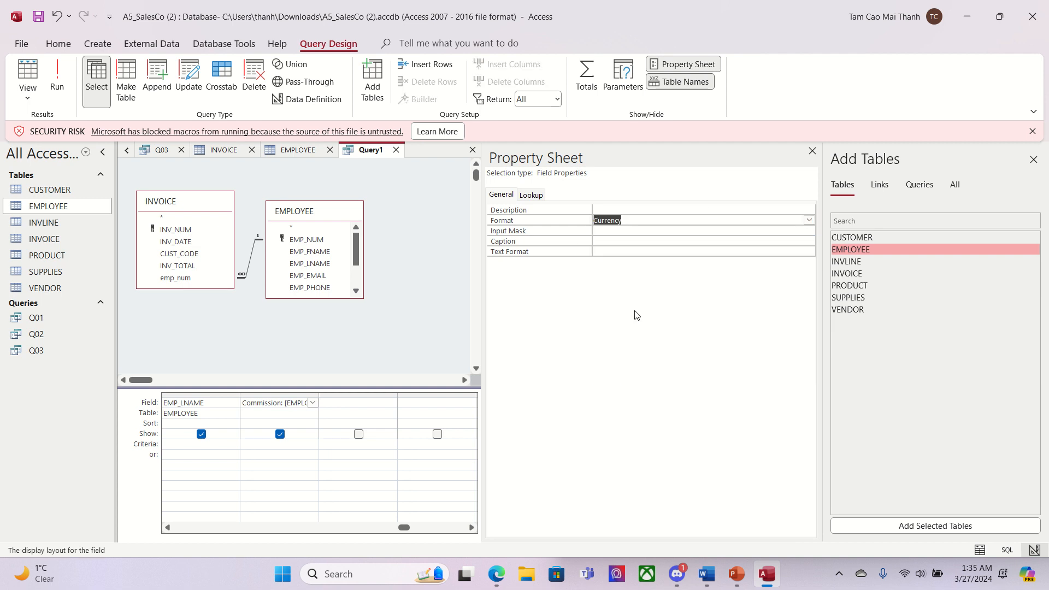
Step: Narrow the property sheet, run the query and check the INV_TOTAL and Commission columns in the results
{"action": "left_click", "coordinate": [294, 353]}
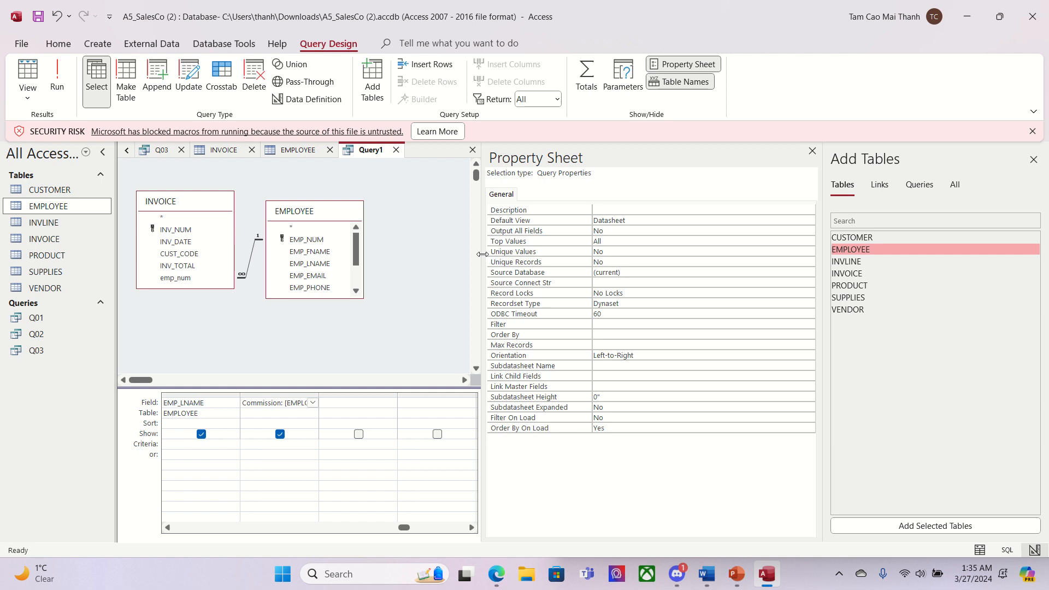
{"action": "left_click_drag", "start_coordinate": [482, 254], "coordinate": [621, 254]}
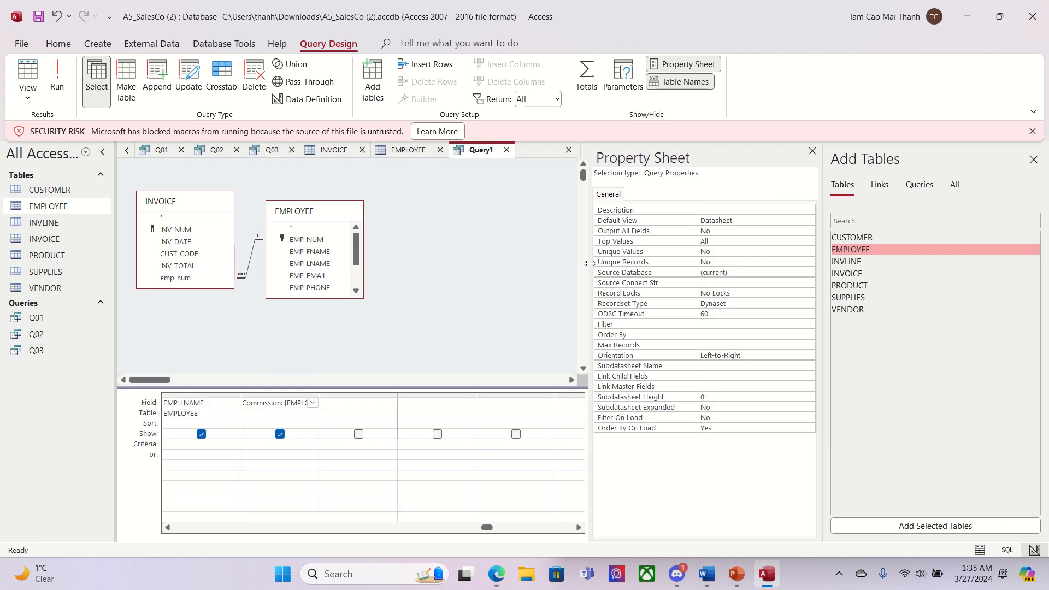
{"action": "left_click", "coordinate": [57, 82]}
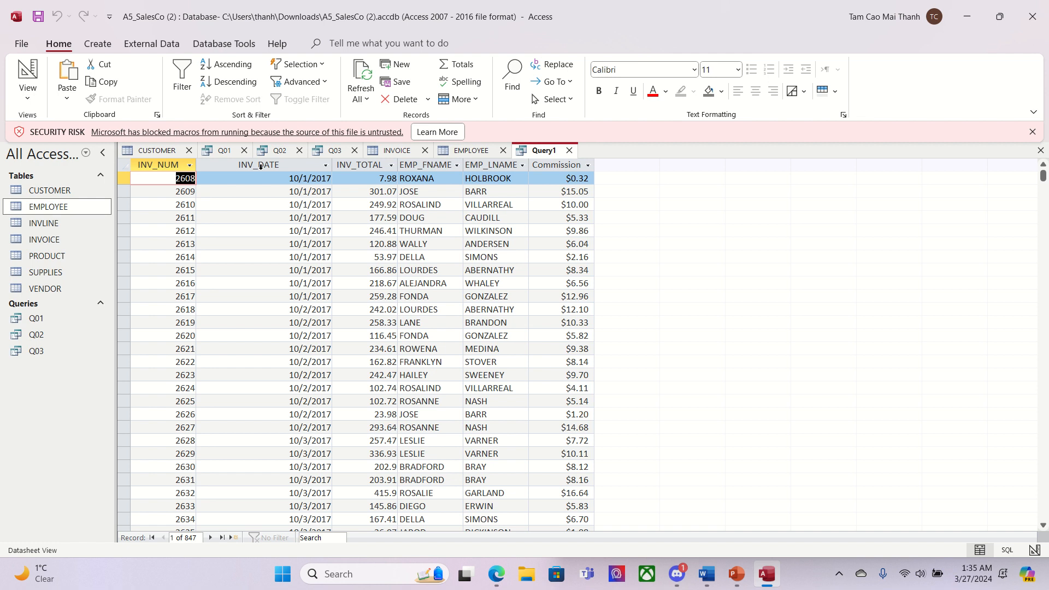
{"action": "left_click", "coordinate": [366, 166]}
{"action": "left_click", "coordinate": [551, 166]}
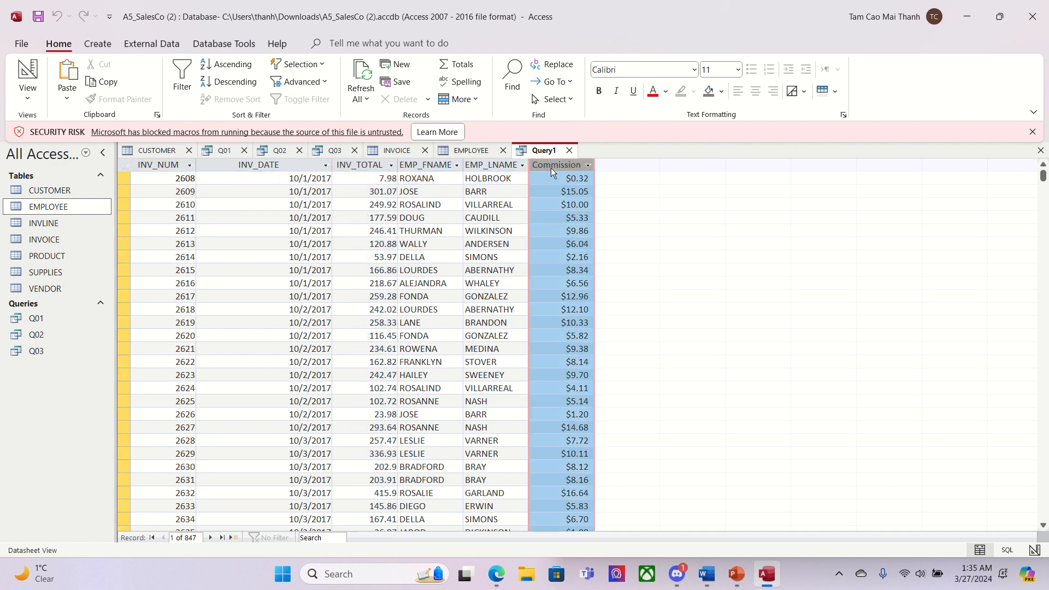
Step: Select the INV_TOTAL column in the query results, then open the INVOICE table in Design view as read-only
{"action": "left_click", "coordinate": [380, 165]}
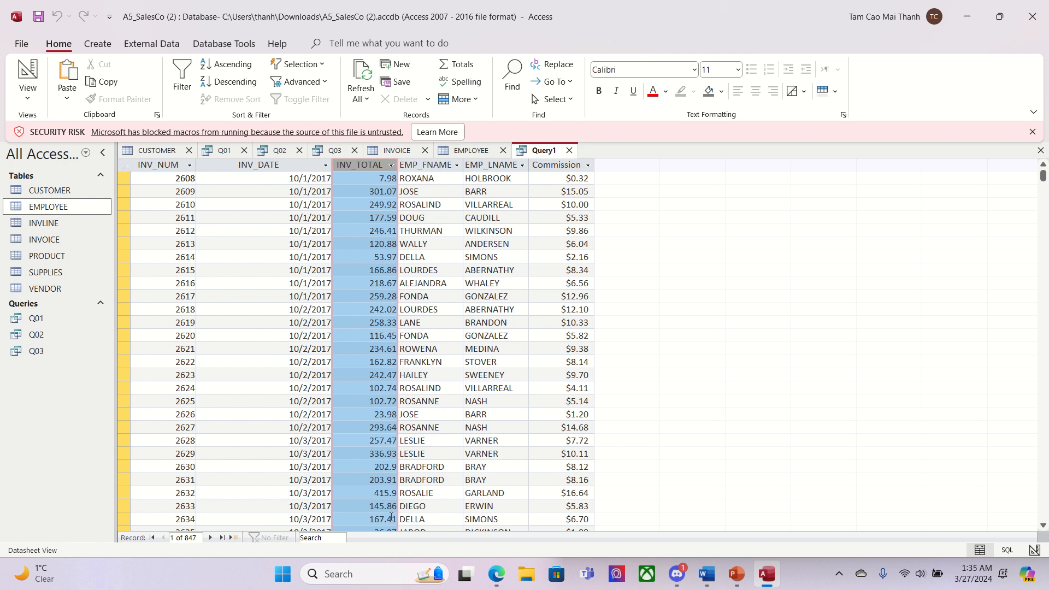
{"action": "double_click", "coordinate": [43, 240]}
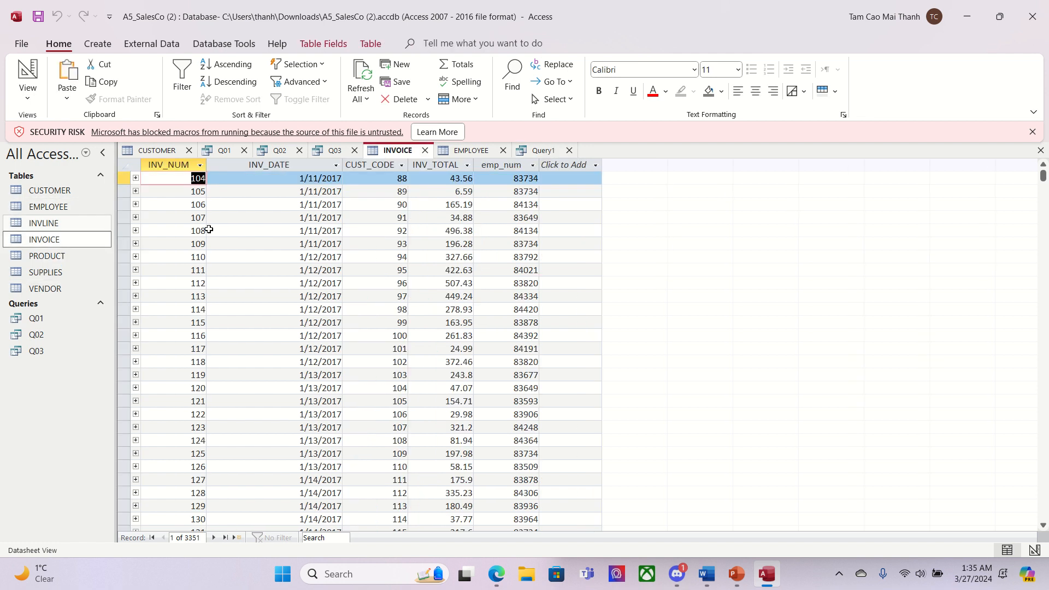
{"action": "left_click", "coordinate": [27, 94]}
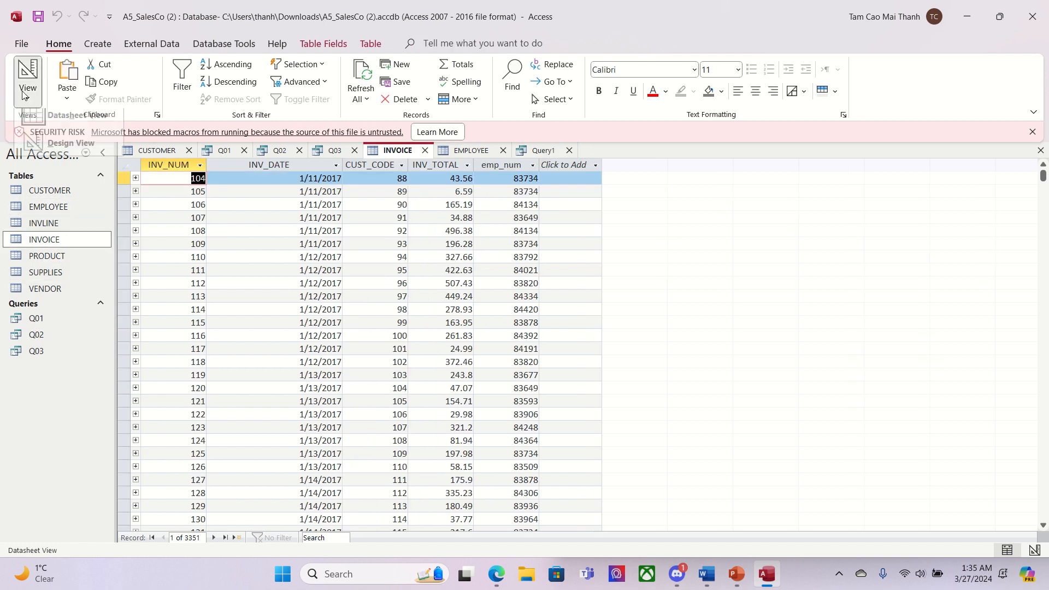
{"action": "left_click", "coordinate": [61, 150]}
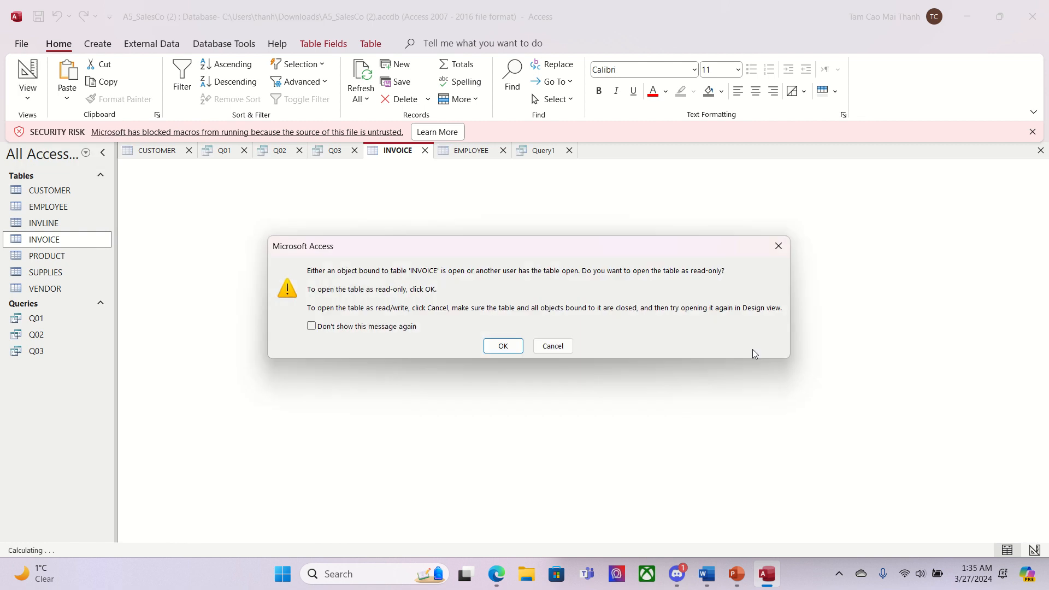
{"action": "left_click", "coordinate": [496, 349]}
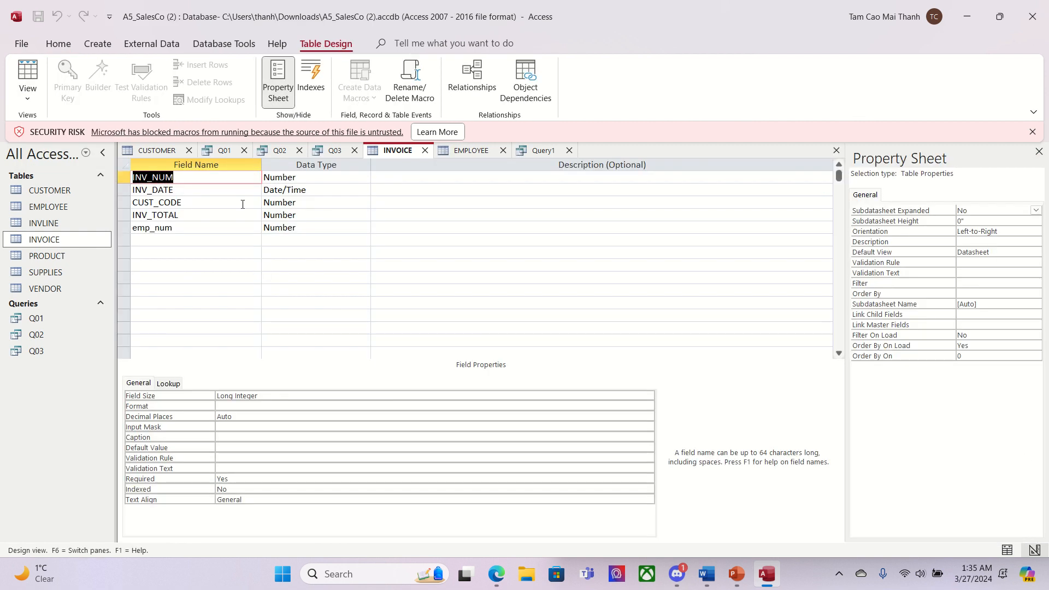
Step: Examine the data types available for the INV_TOTAL field of the INVOICE table
{"action": "left_click", "coordinate": [288, 228]}
{"action": "left_click", "coordinate": [339, 214]}
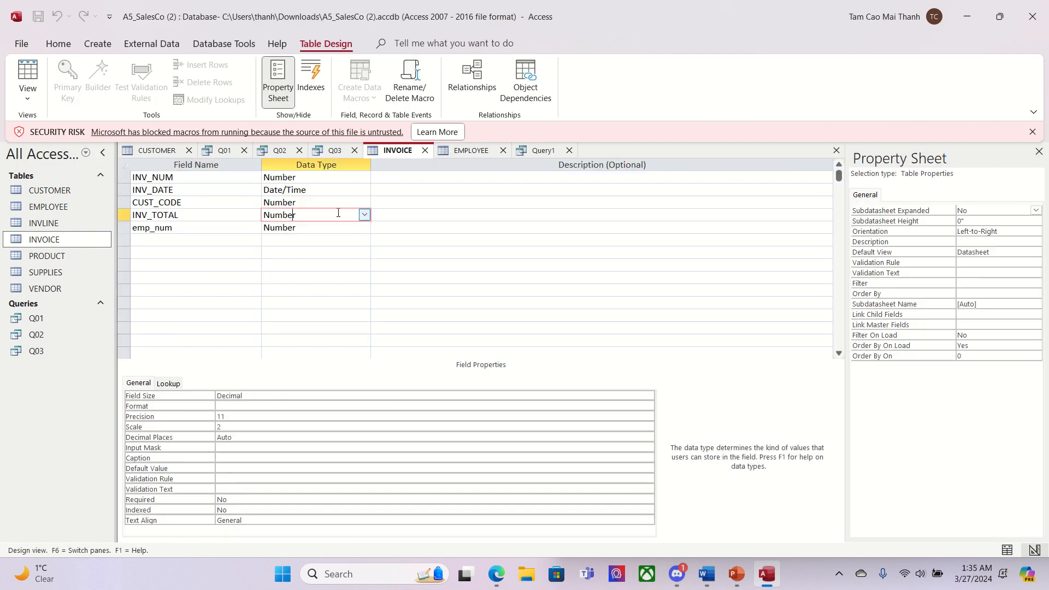
{"action": "left_click", "coordinate": [364, 215]}
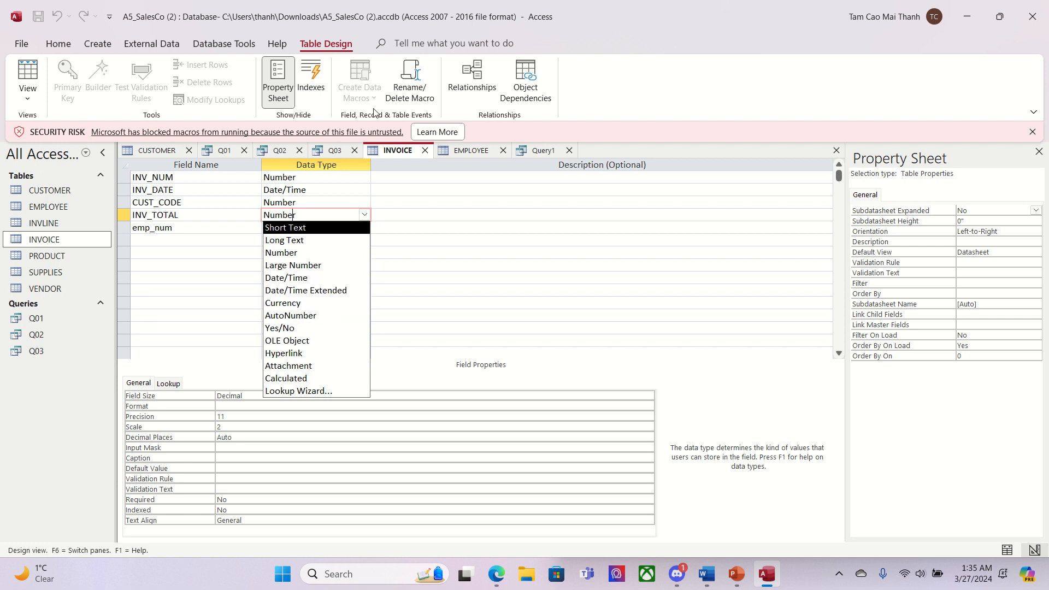
{"action": "left_click", "coordinate": [434, 257]}
{"action": "left_click", "coordinate": [338, 217]}
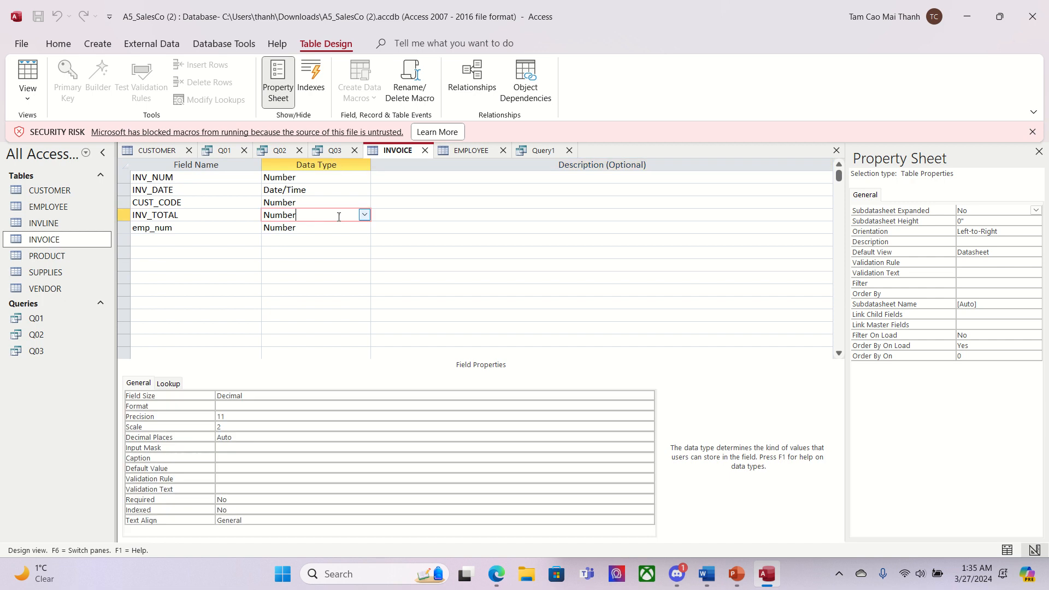
{"action": "left_click", "coordinate": [367, 216]}
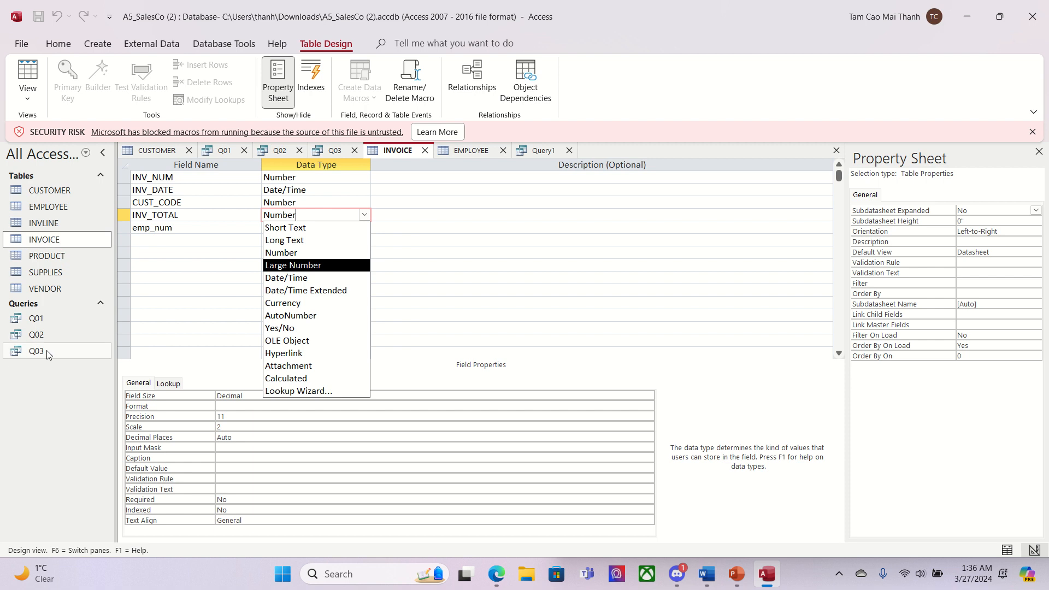
Step: Return to the unsaved query's results and check the INV_TOTAL column's options for a format setting
{"action": "left_click", "coordinate": [545, 150]}
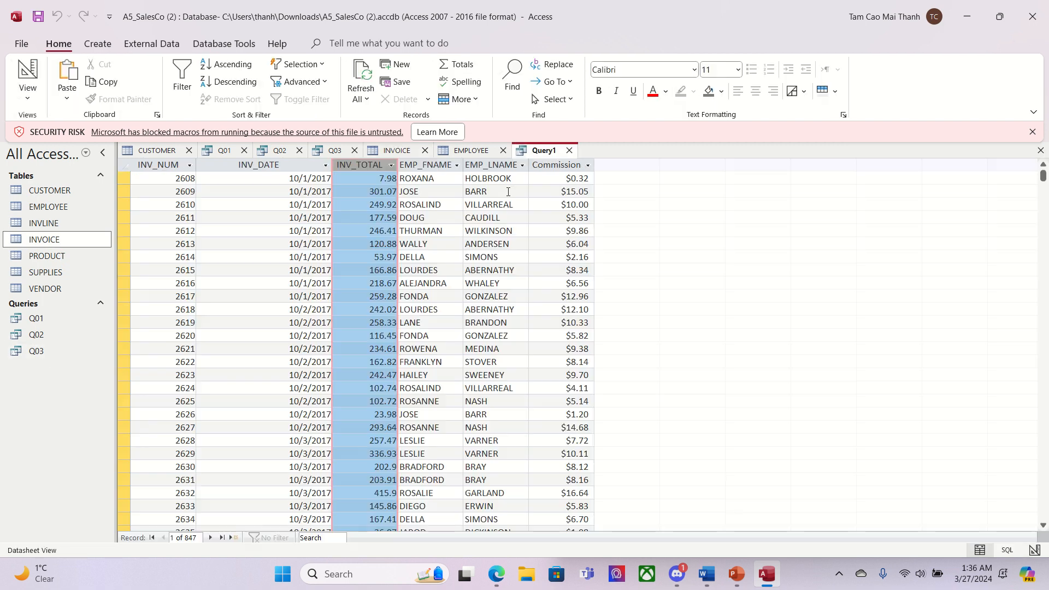
{"action": "right_click", "coordinate": [380, 166]}
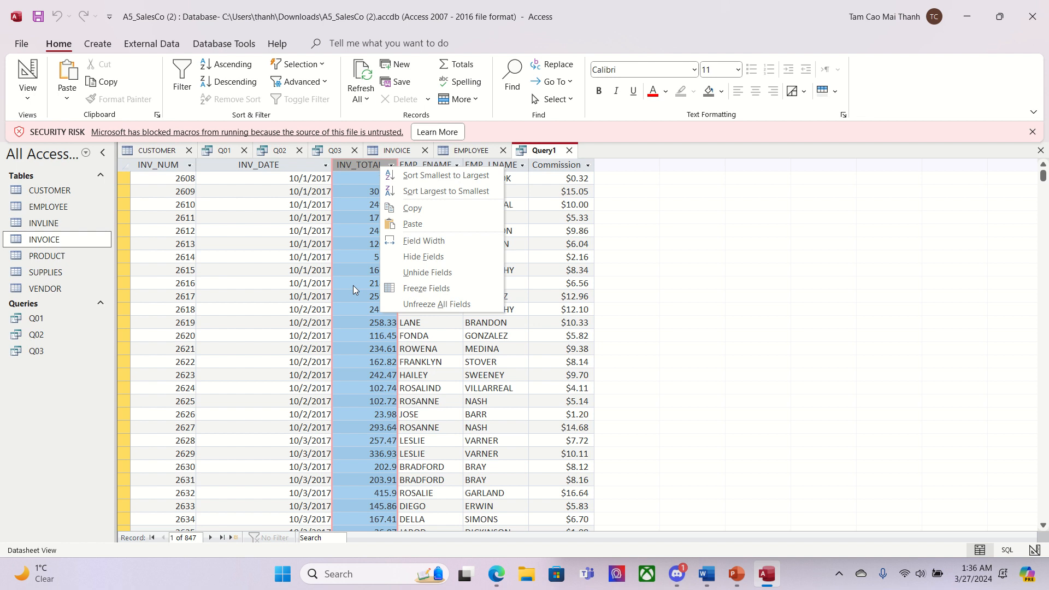
{"action": "left_click", "coordinate": [366, 155]}
{"action": "left_click", "coordinate": [547, 151]}
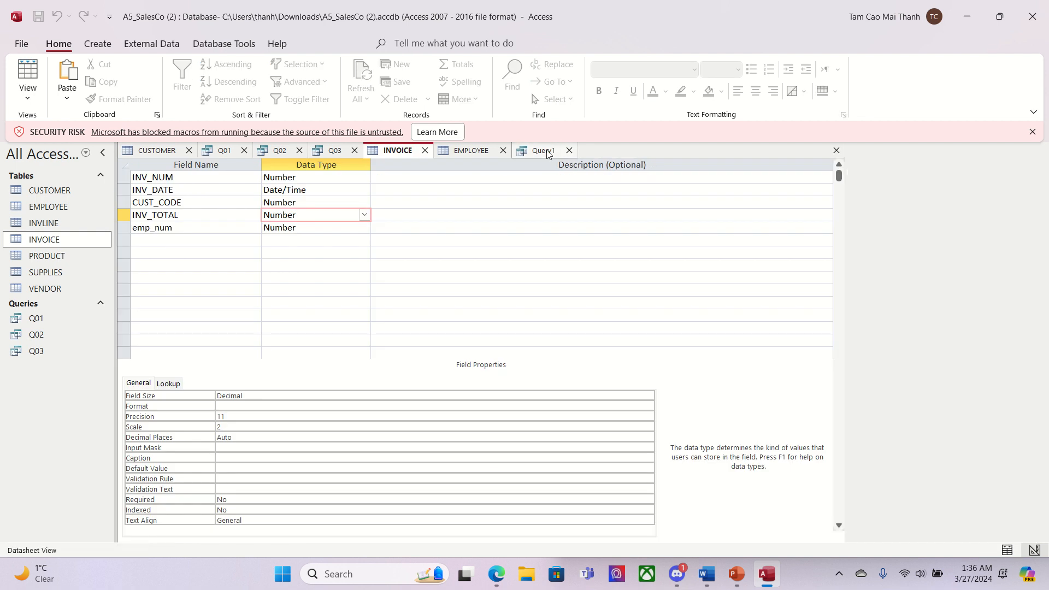
{"action": "left_click", "coordinate": [392, 165]}
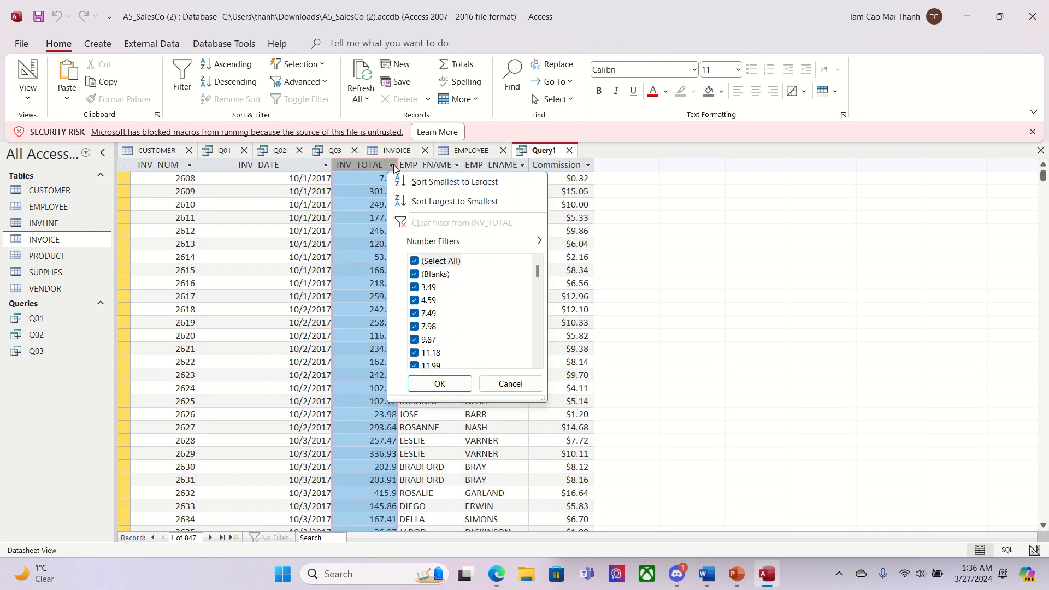
{"action": "left_click", "coordinate": [393, 165]}
{"action": "left_click", "coordinate": [393, 165]}
Step: Switch the query to Design view and set the INV_TOTAL field's Format property to Currency
{"action": "left_click", "coordinate": [28, 98]}
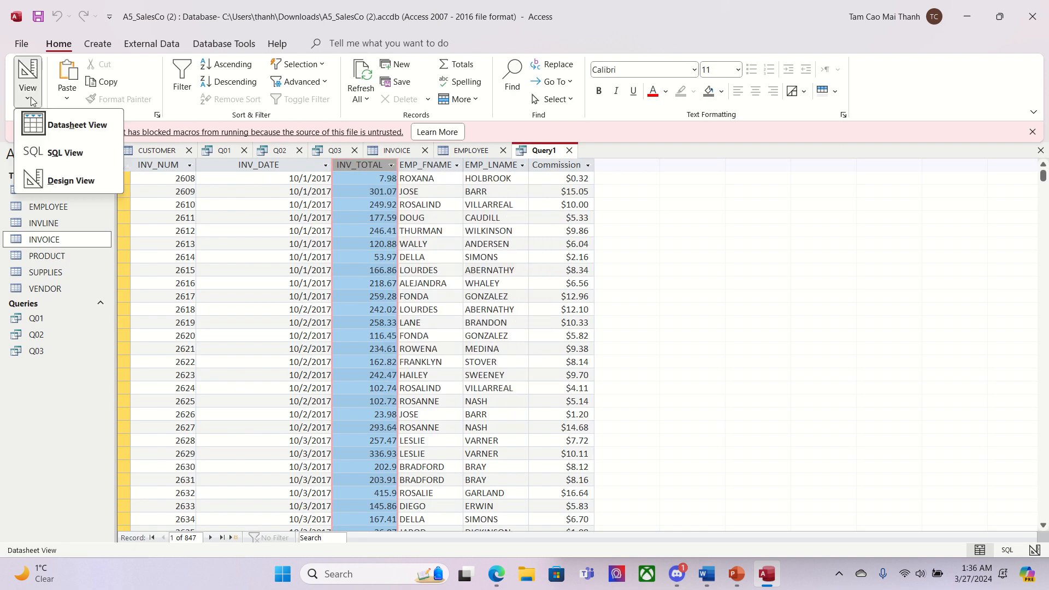
{"action": "left_click", "coordinate": [52, 181]}
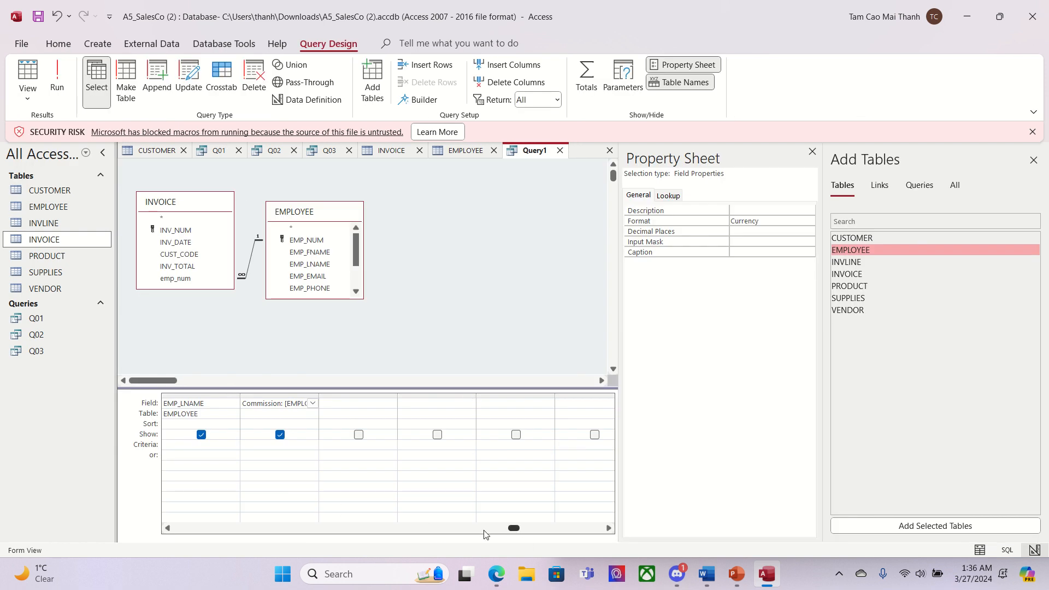
{"action": "left_click", "coordinate": [169, 531]}
{"action": "left_click", "coordinate": [169, 531]}
{"action": "left_click", "coordinate": [169, 530]}
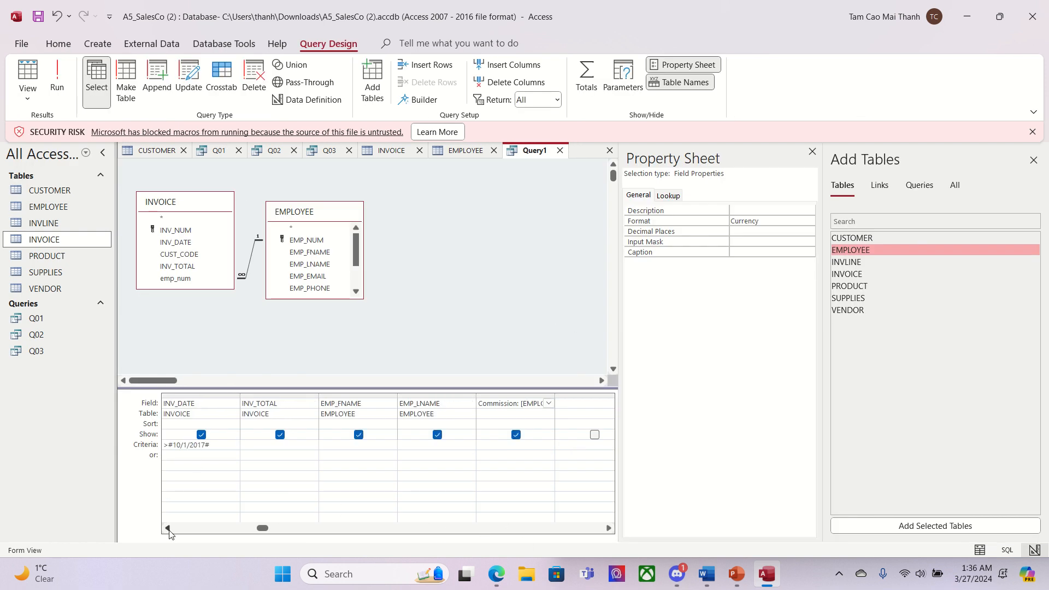
{"action": "left_click", "coordinate": [291, 387]}
{"action": "left_click", "coordinate": [290, 396]}
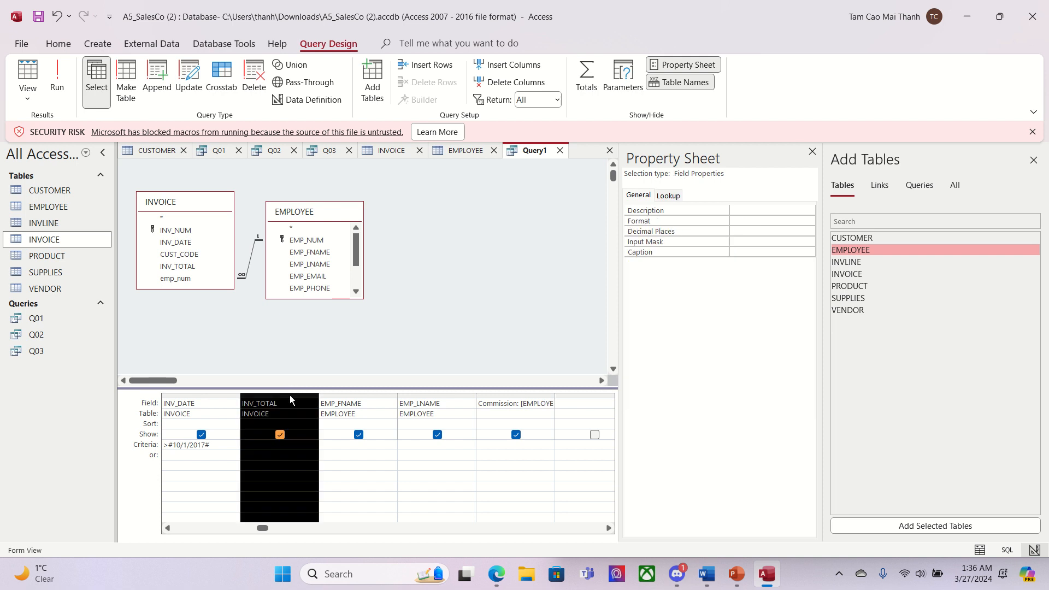
{"action": "left_click", "coordinate": [771, 221]}
{"action": "left_click", "coordinate": [809, 221]}
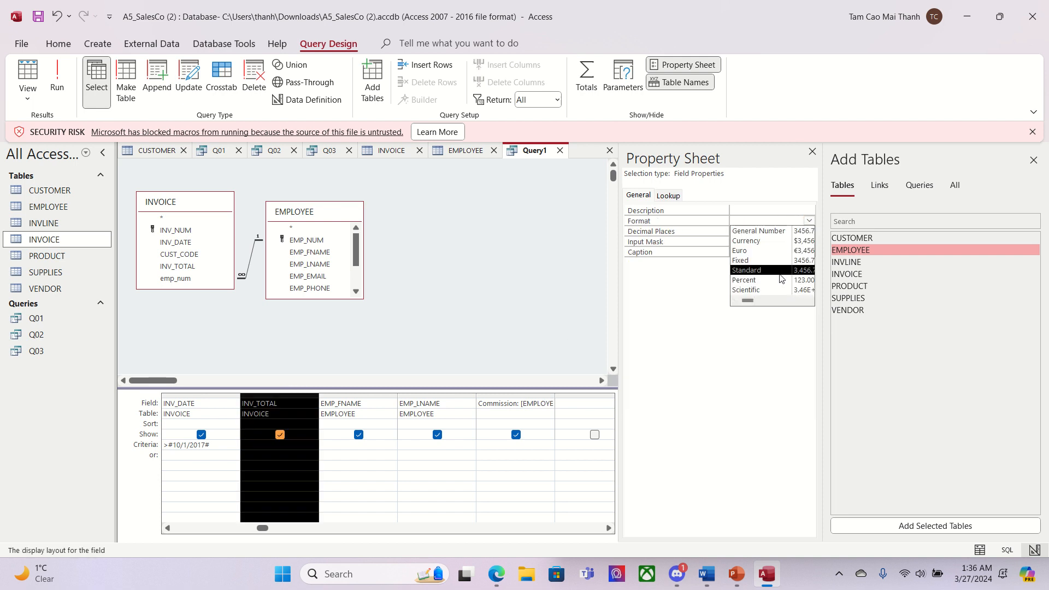
{"action": "left_click", "coordinate": [748, 241]}
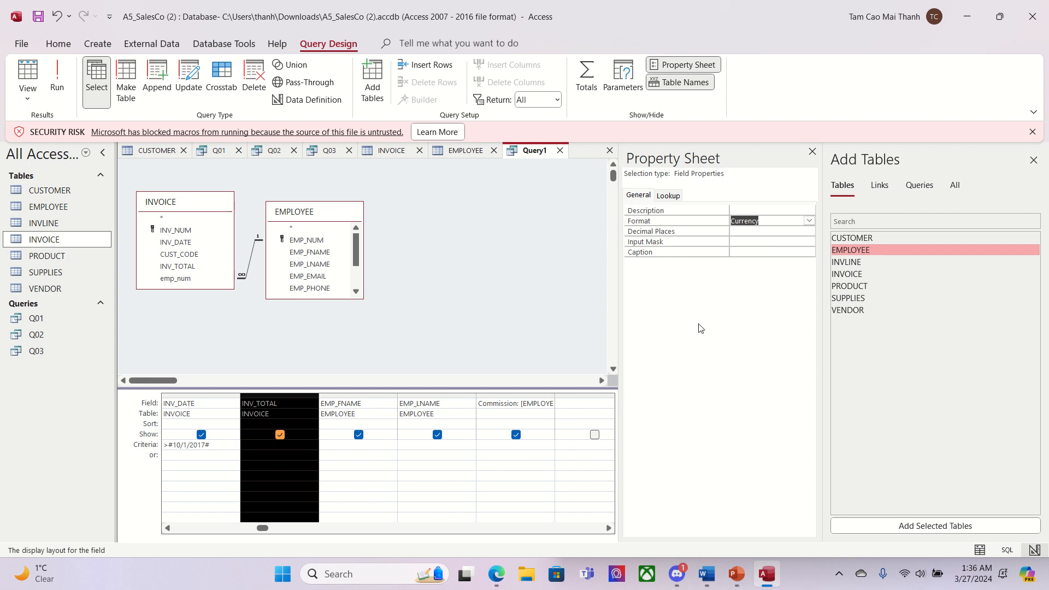
{"action": "left_click", "coordinate": [449, 322]}
Step: Run the query and save it as Q04
{"action": "left_click", "coordinate": [57, 76]}
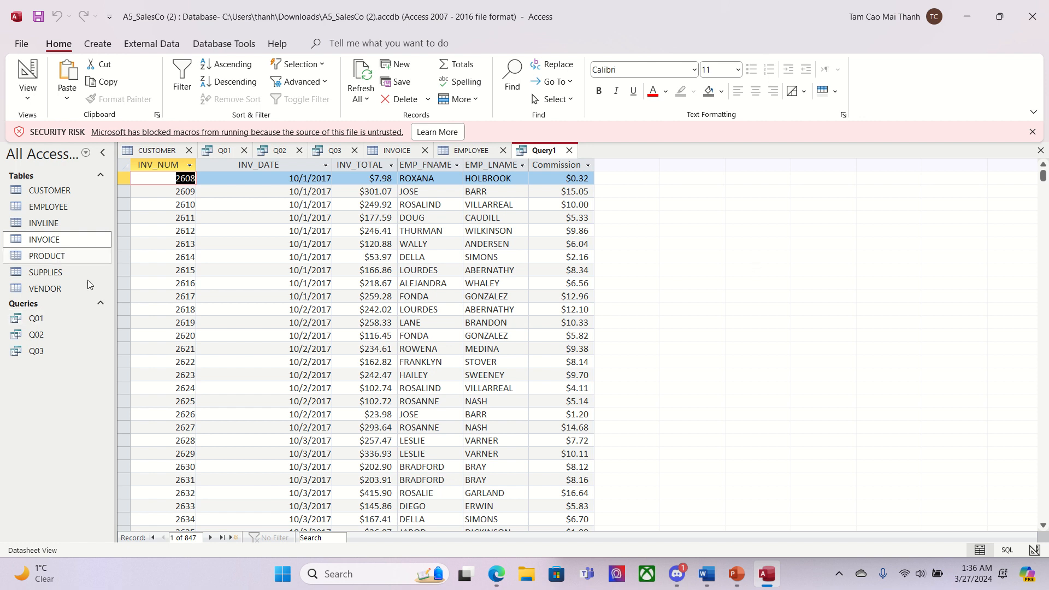
{"action": "right_click", "coordinate": [550, 146]}
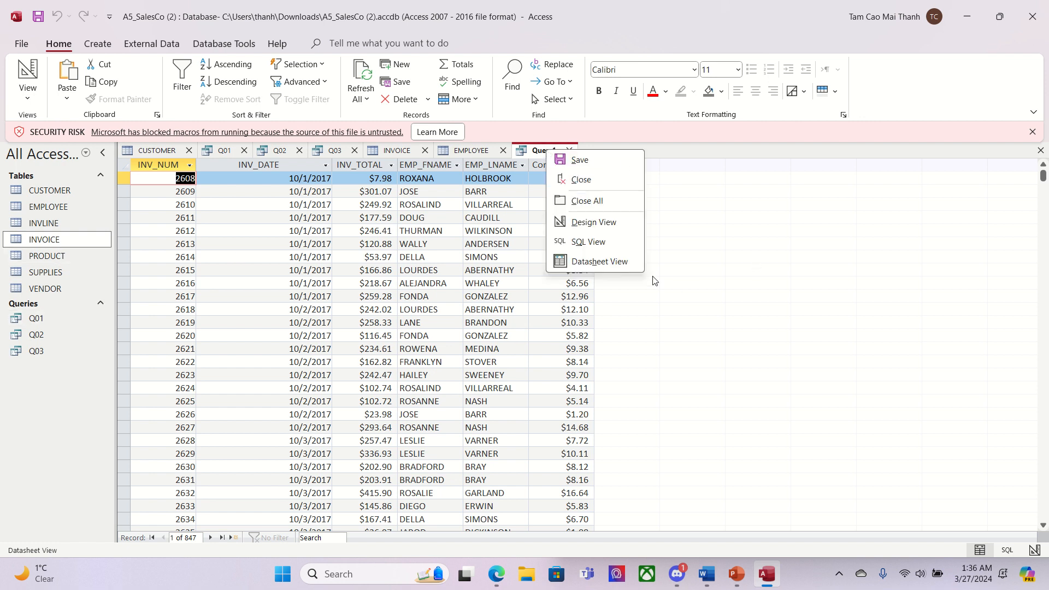
{"action": "left_click", "coordinate": [581, 160]}
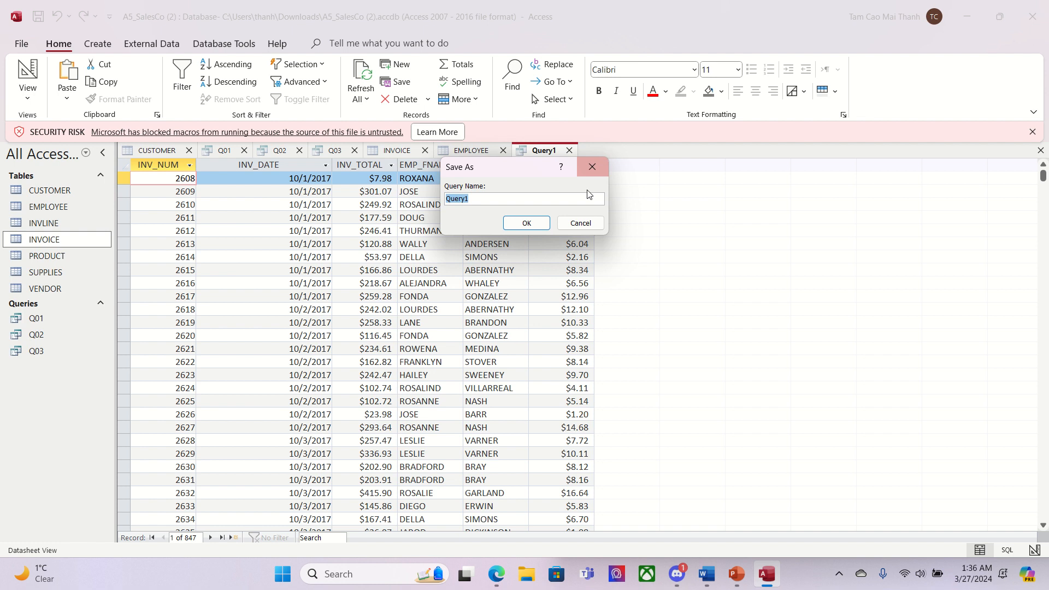
{"action": "type", "text": "Q04"}
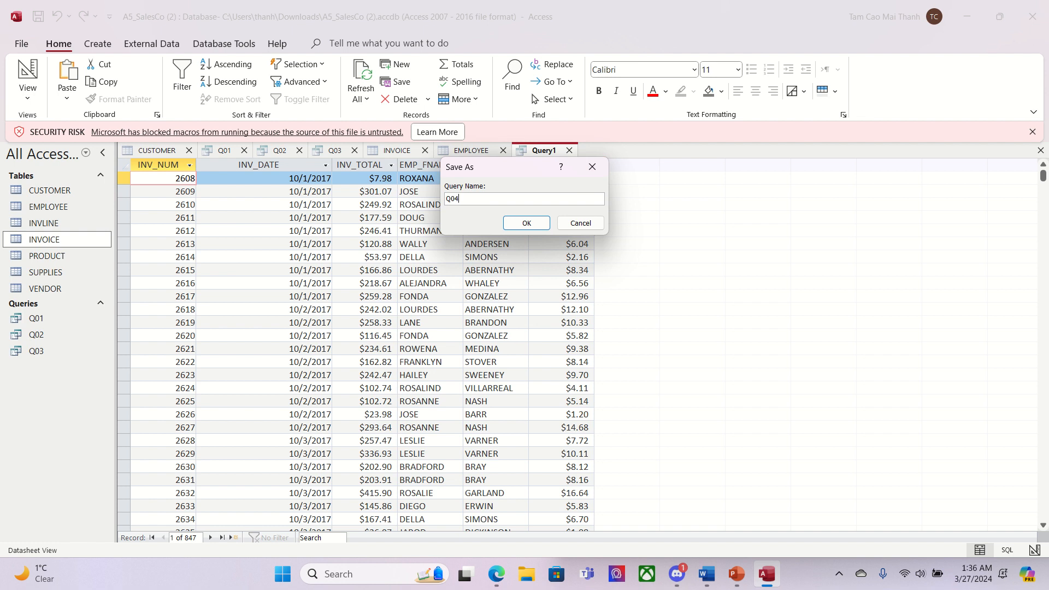
{"action": "left_click", "coordinate": [526, 223]}
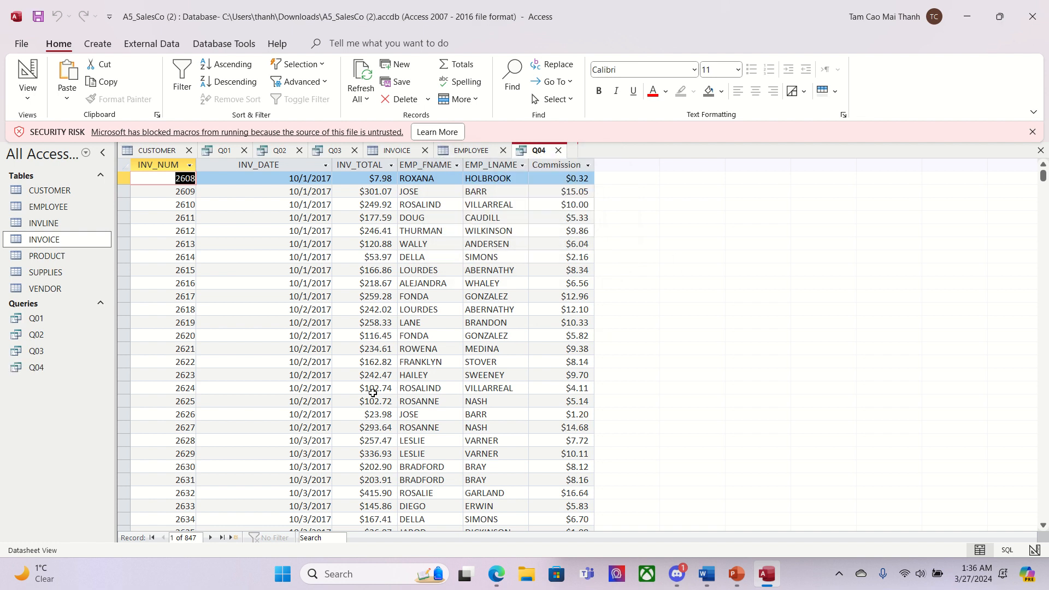
Step: Show the database window beside the assignment PDF and read question 5 about the product SKU, description and price list
{"action": "left_click", "coordinate": [1001, 17]}
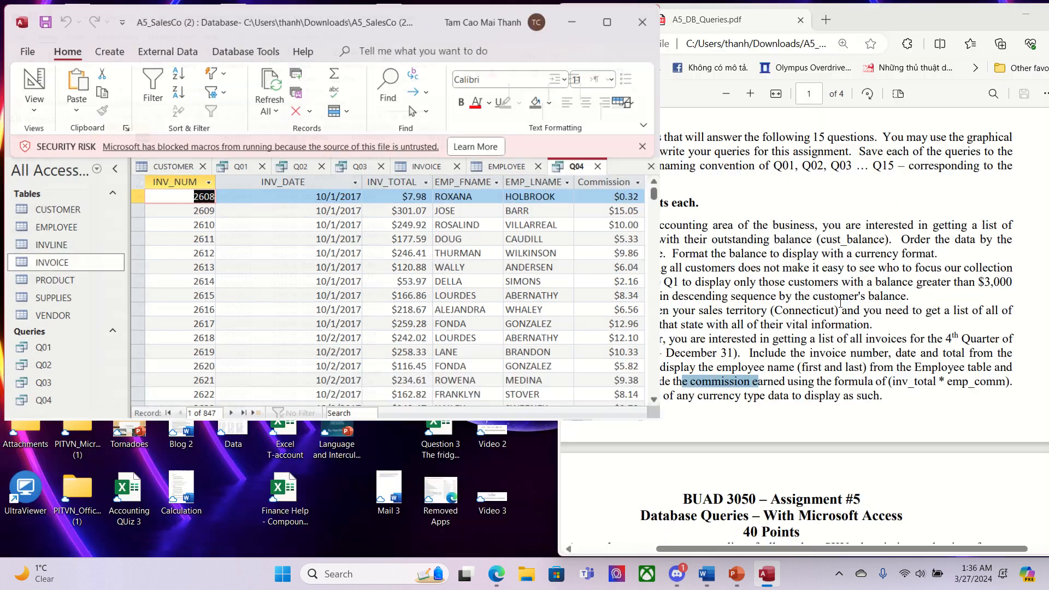
{"action": "left_click_drag", "start_coordinate": [537, 407], "coordinate": [539, 555]}
{"action": "left_click", "coordinate": [705, 476]}
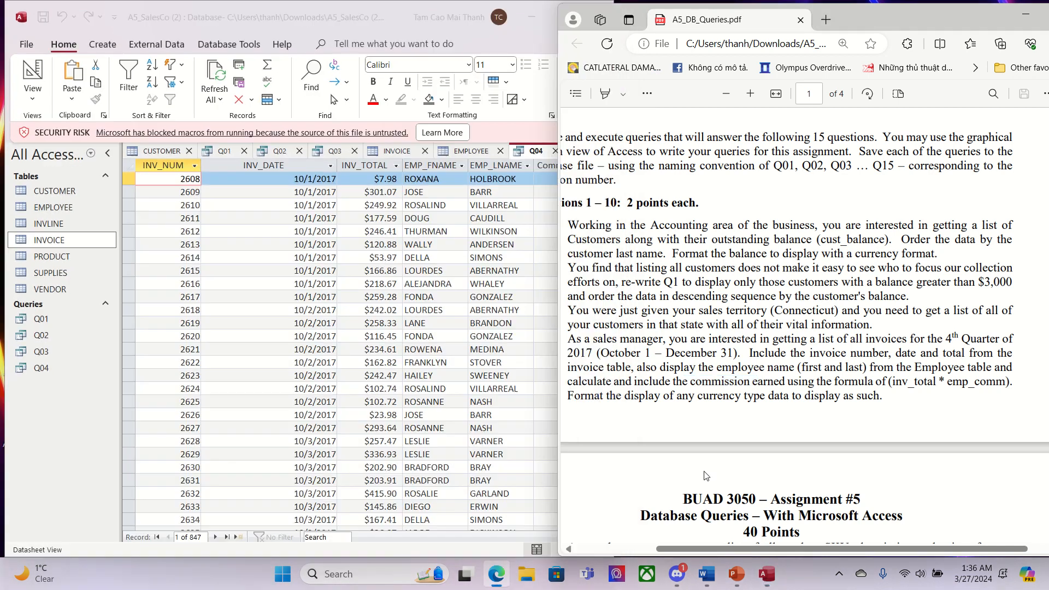
{"action": "scroll", "coordinate": [659, 396], "scroll_direction": "down", "scroll_amount": 4}
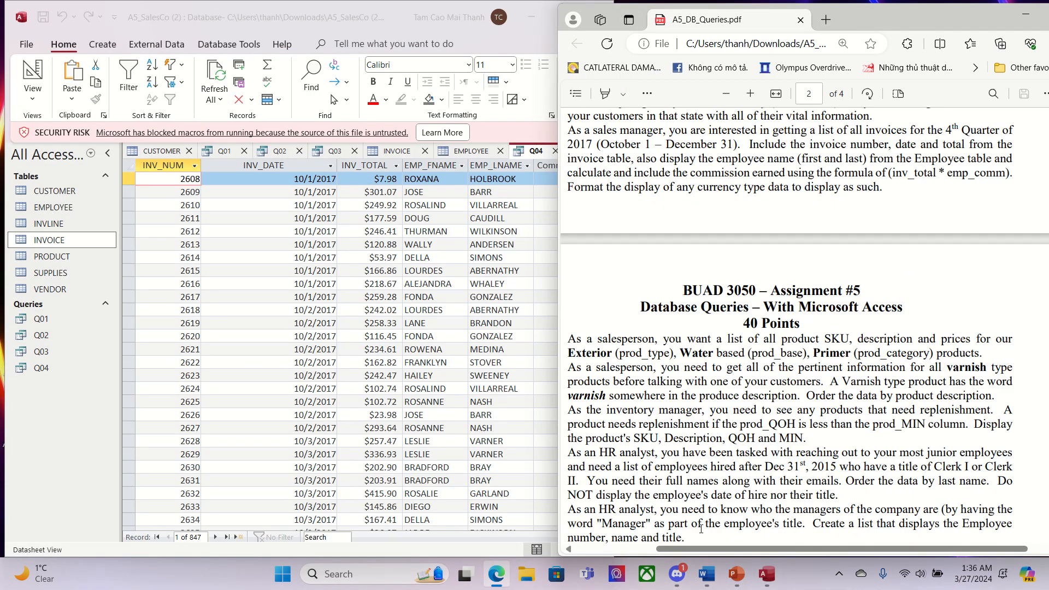
{"action": "left_click_drag", "start_coordinate": [696, 548], "coordinate": [679, 550]}
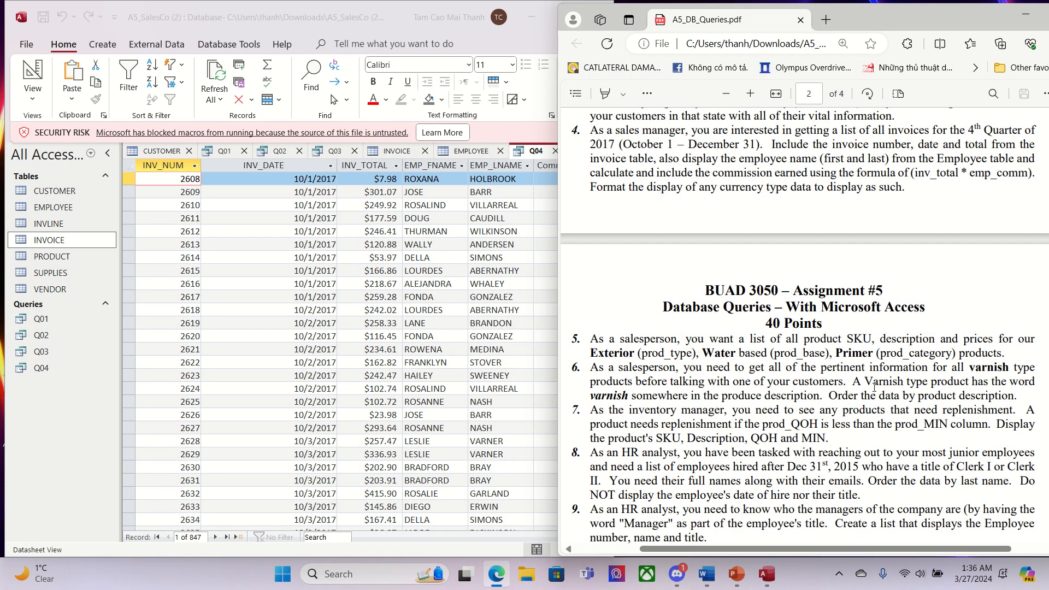
{"action": "left_click_drag", "start_coordinate": [627, 338], "coordinate": [873, 339]}
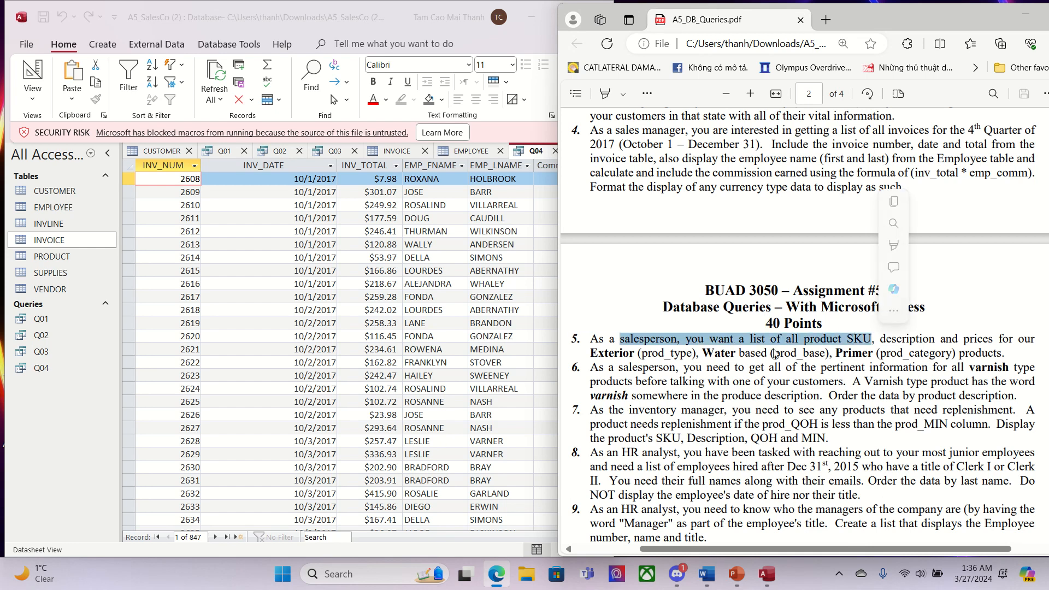
Step: Open the PRODUCT table, create a new query in Design view with PRODUCT added, and widen its field list
{"action": "double_click", "coordinate": [63, 257]}
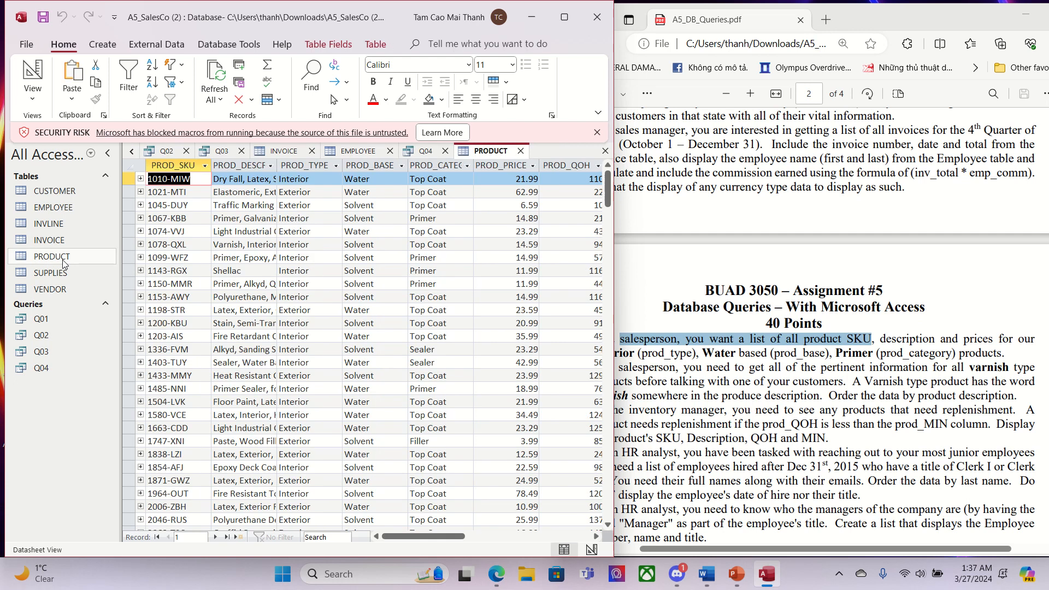
{"action": "left_click", "coordinate": [112, 45]}
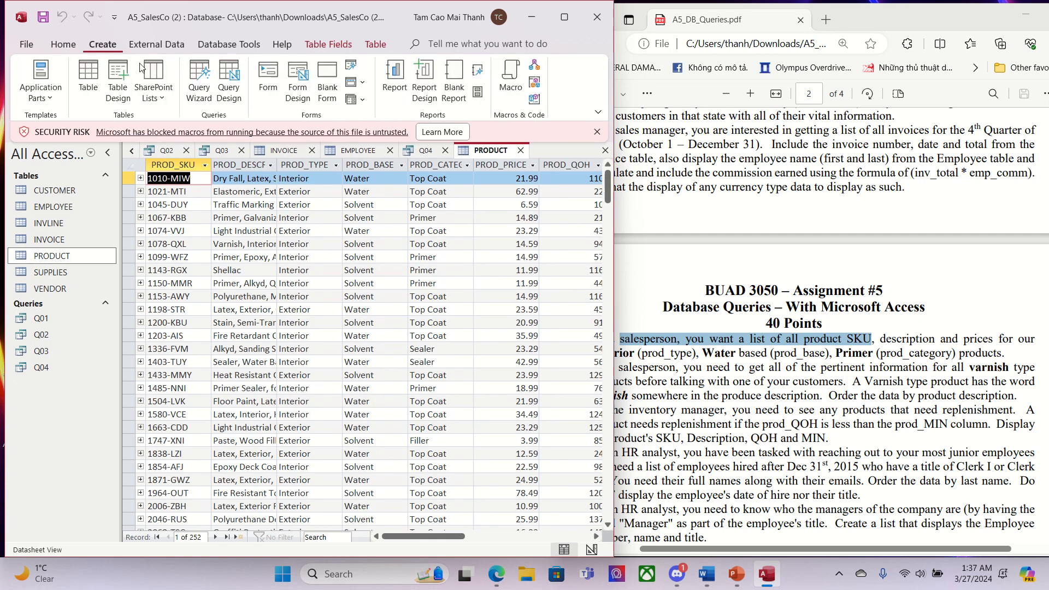
{"action": "left_click", "coordinate": [228, 82]}
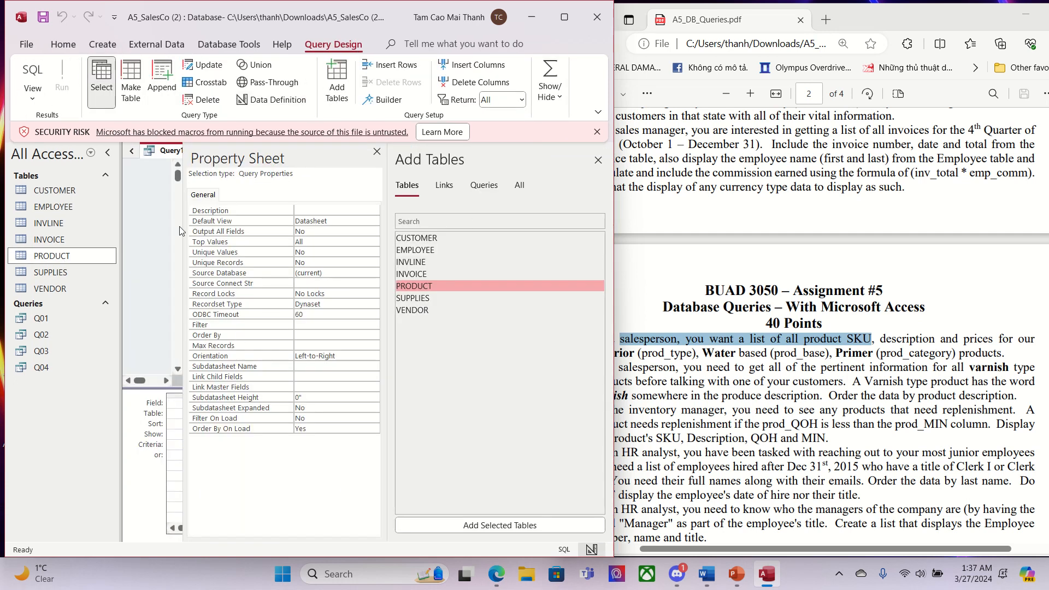
{"action": "left_click_drag", "start_coordinate": [185, 206], "coordinate": [505, 249]}
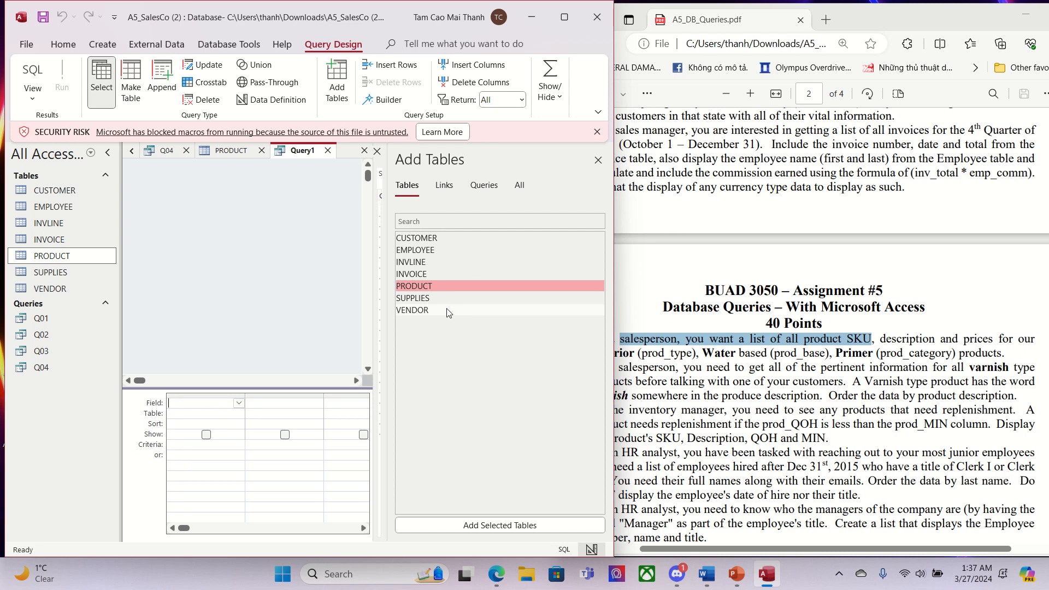
{"action": "double_click", "coordinate": [448, 285]}
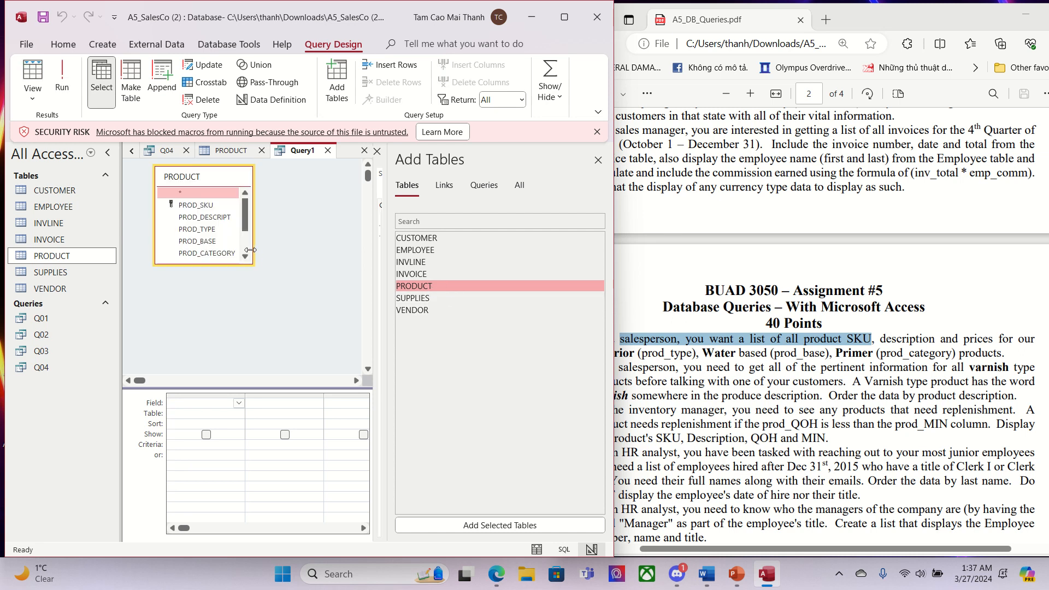
{"action": "left_click_drag", "start_coordinate": [253, 249], "coordinate": [320, 248]}
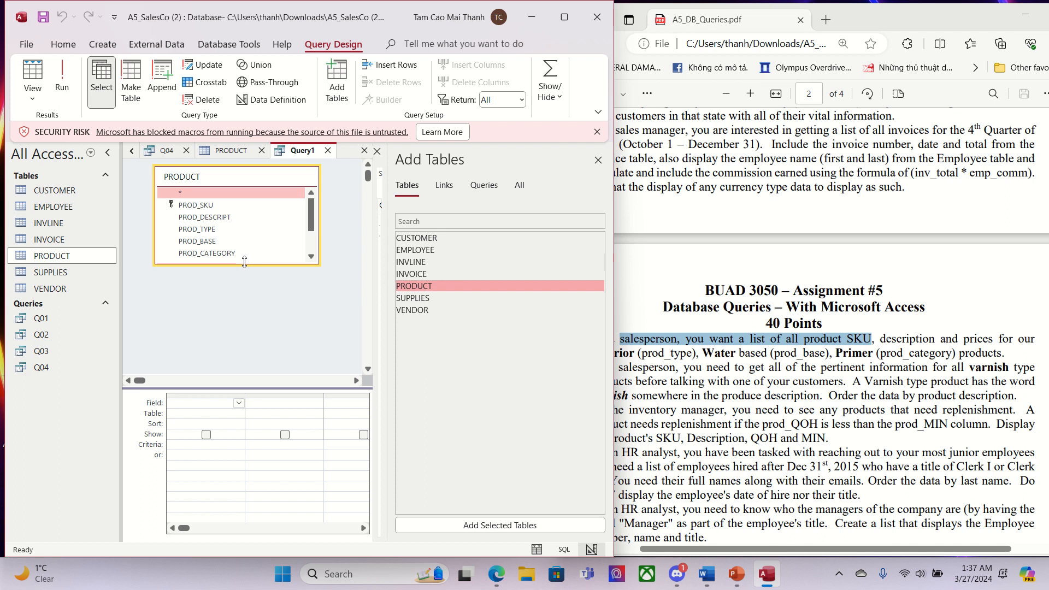
Step: Enlarge the PRODUCT field list and add PROD_SKU, PROD_DESCRIPT, PROD_TYPE, PROD_BASE and PROD_CATEGORY to the query grid
{"action": "left_click_drag", "start_coordinate": [244, 265], "coordinate": [235, 335]}
{"action": "left_click", "coordinate": [735, 372]}
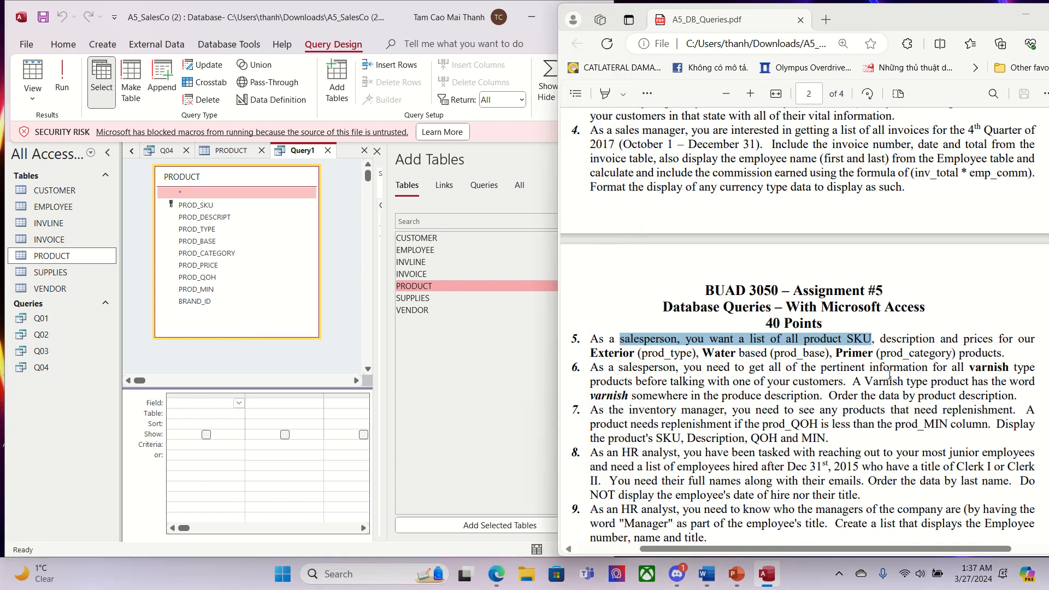
{"action": "left_click_drag", "start_coordinate": [896, 543], "coordinate": [911, 546]}
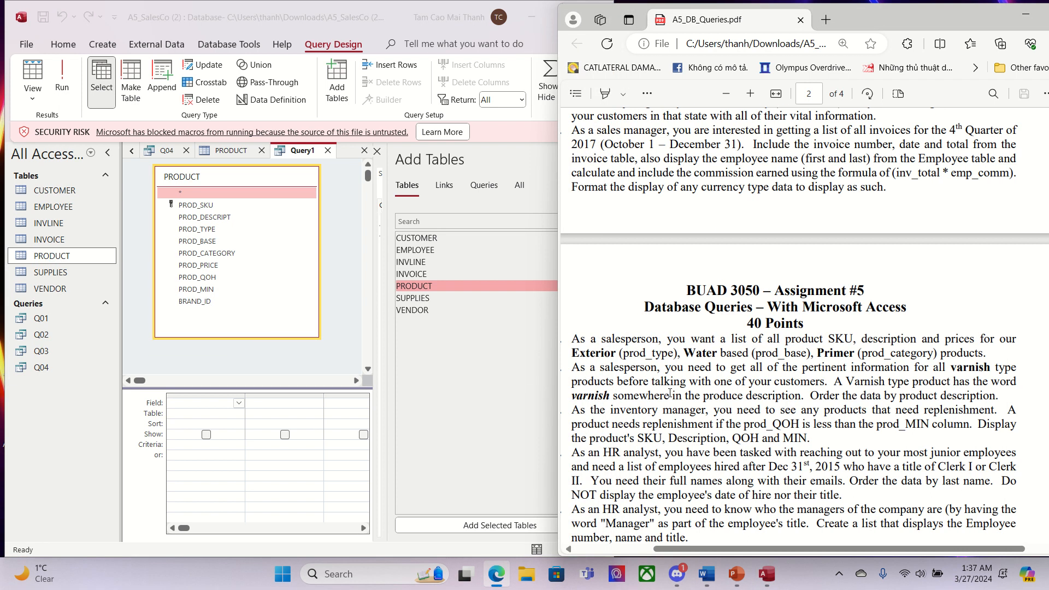
{"action": "left_click", "coordinate": [212, 213]}
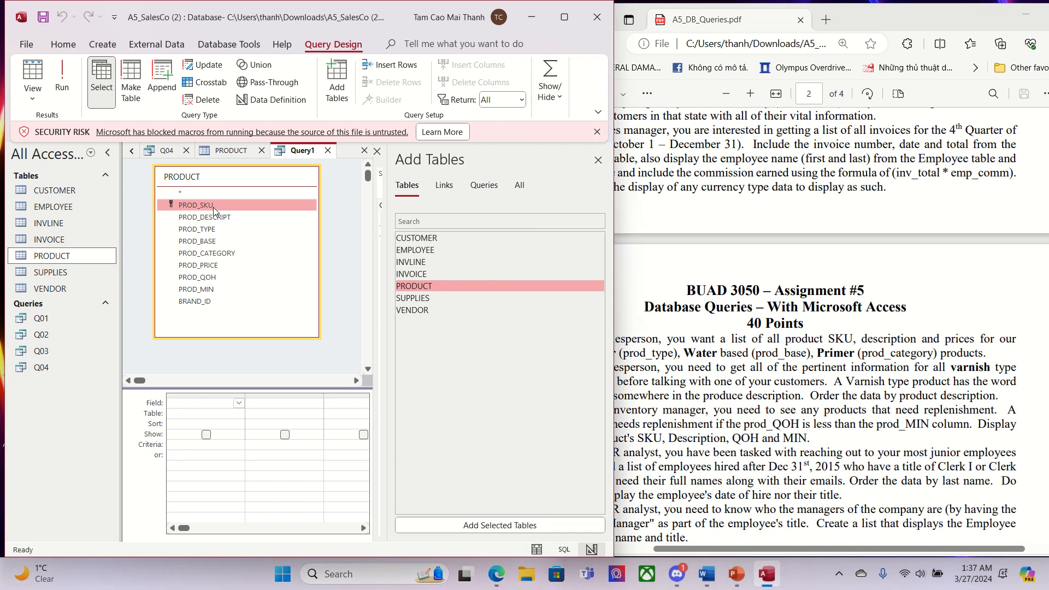
{"action": "double_click", "coordinate": [213, 206]}
{"action": "double_click", "coordinate": [220, 217]}
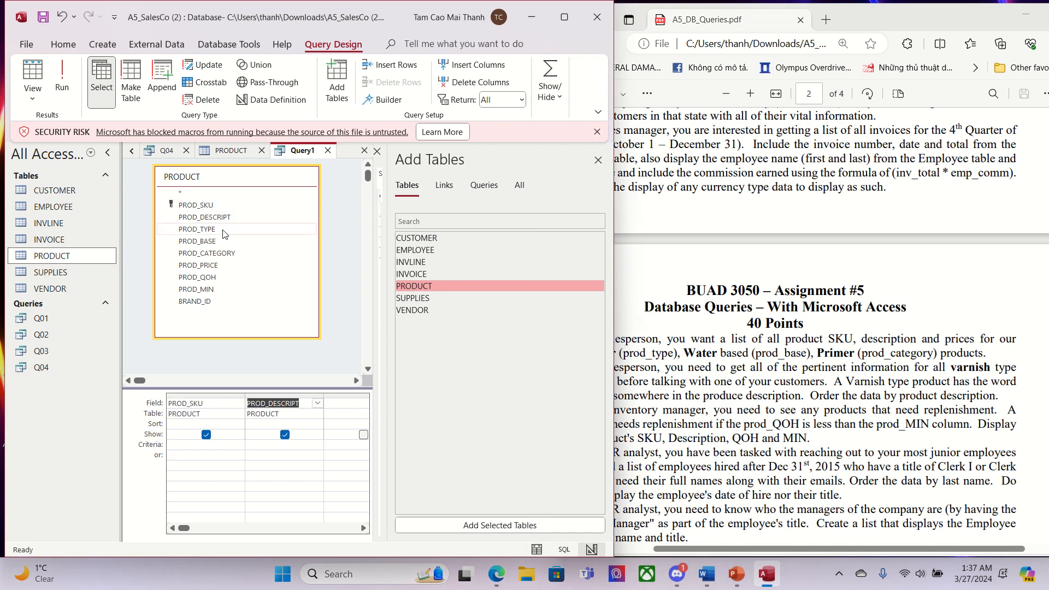
{"action": "double_click", "coordinate": [223, 229]}
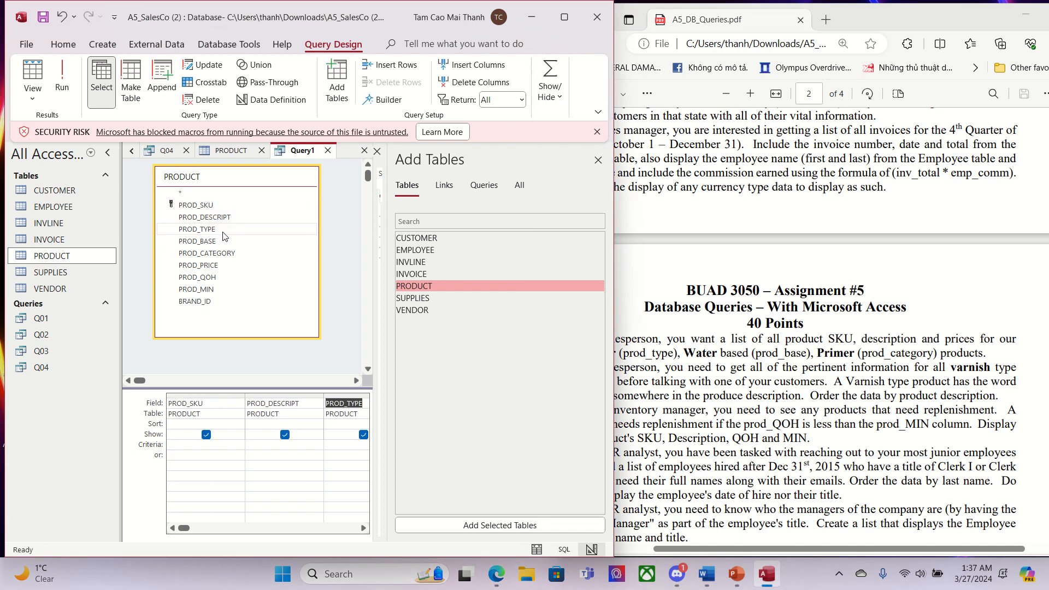
{"action": "left_click", "coordinate": [224, 243]}
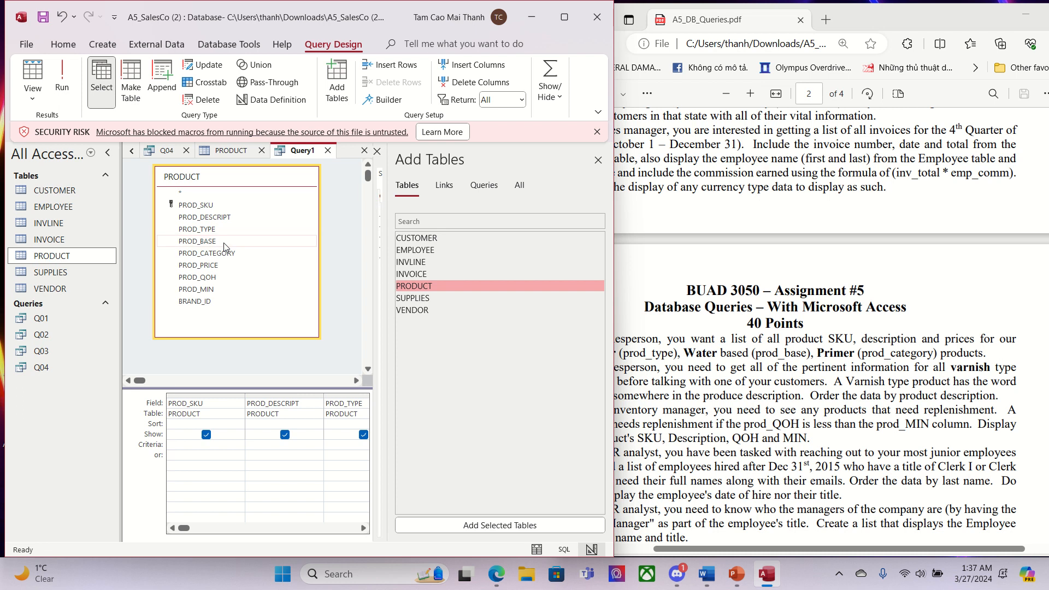
{"action": "double_click", "coordinate": [227, 252]}
Step: Maximize the database window and add PROD_PRICE to the query grid after PROD_CATEGORY
{"action": "left_click", "coordinate": [862, 411]}
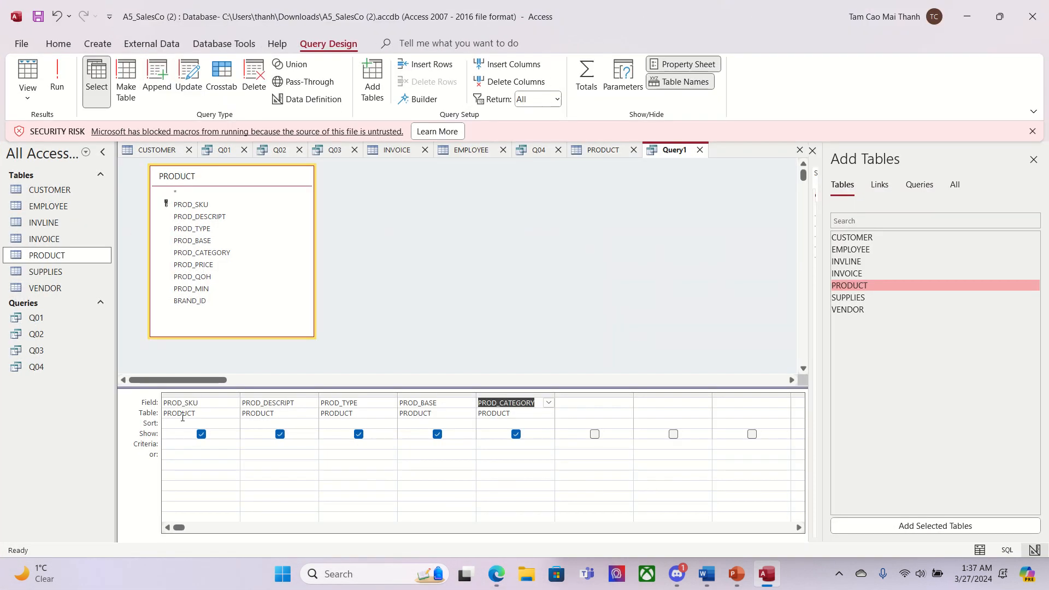
{"action": "left_click_drag", "start_coordinate": [179, 528], "coordinate": [146, 519]}
{"action": "left_click", "coordinate": [1000, 16]}
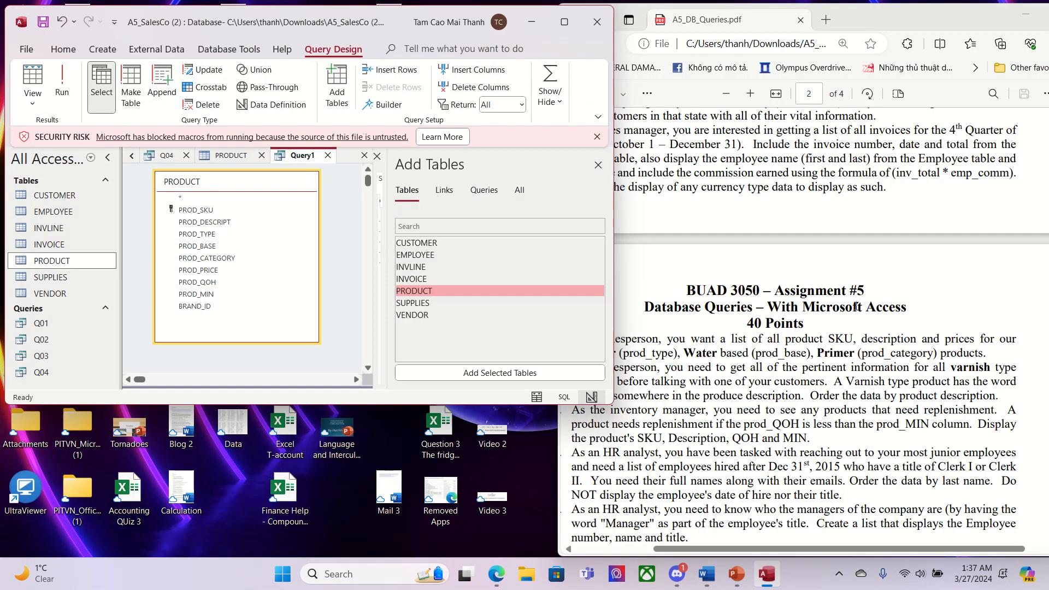
{"action": "double_click", "coordinate": [564, 23]}
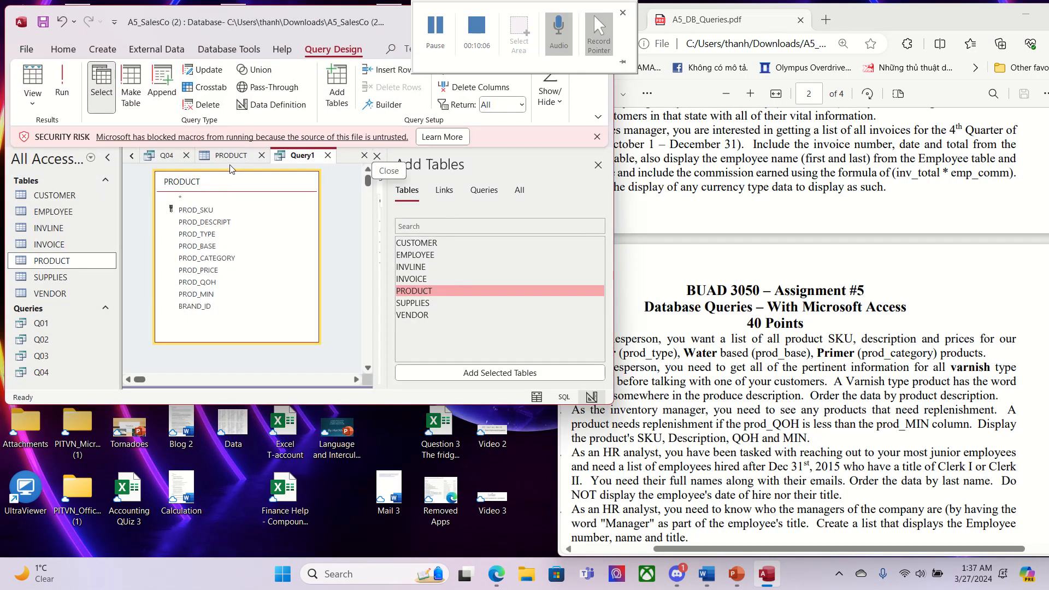
{"action": "left_click", "coordinate": [570, 24]}
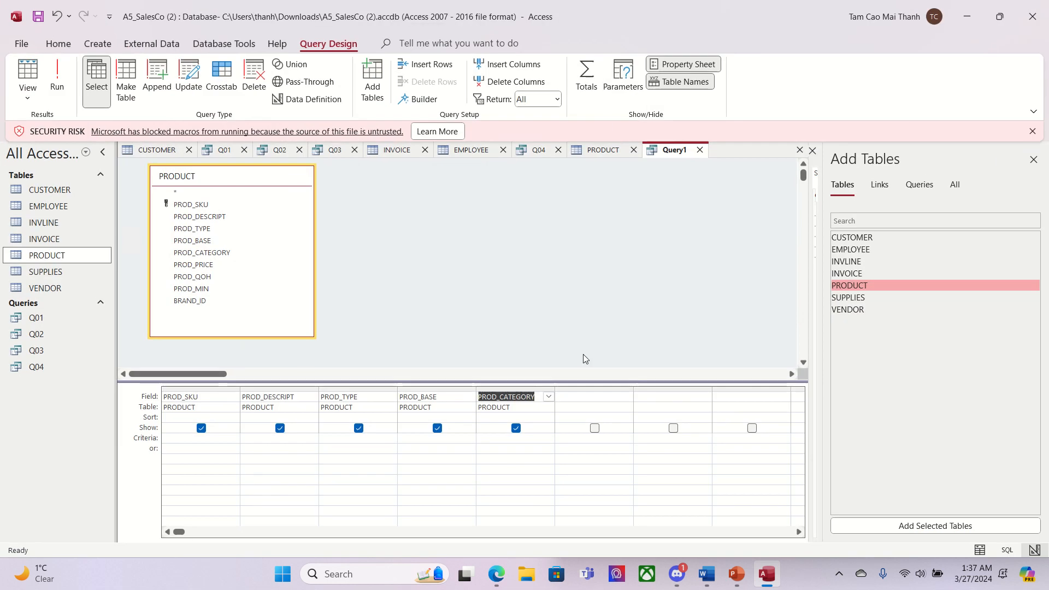
{"action": "left_click", "coordinate": [566, 389]}
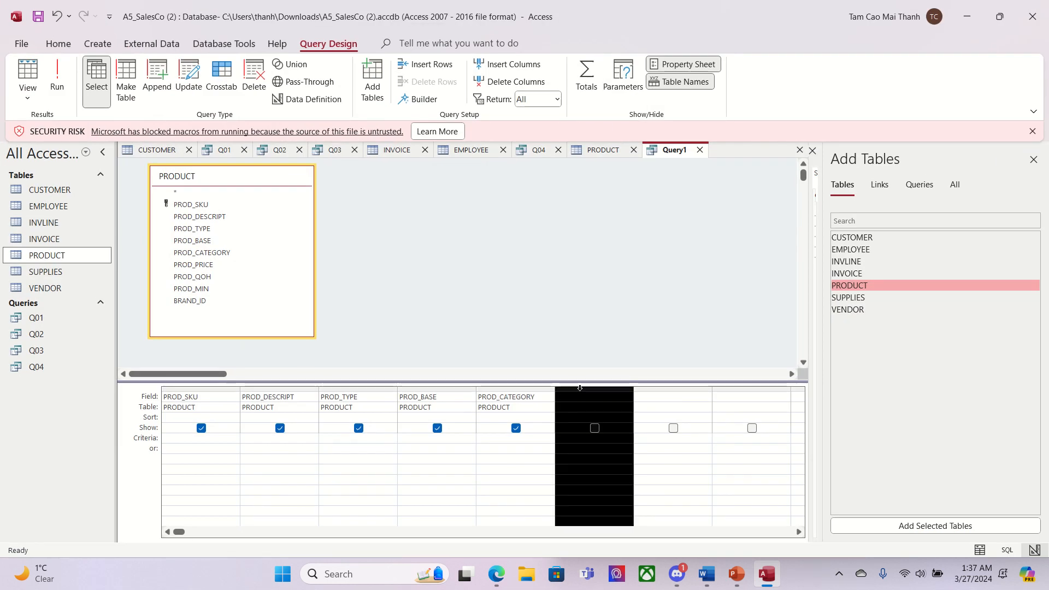
{"action": "double_click", "coordinate": [209, 266]}
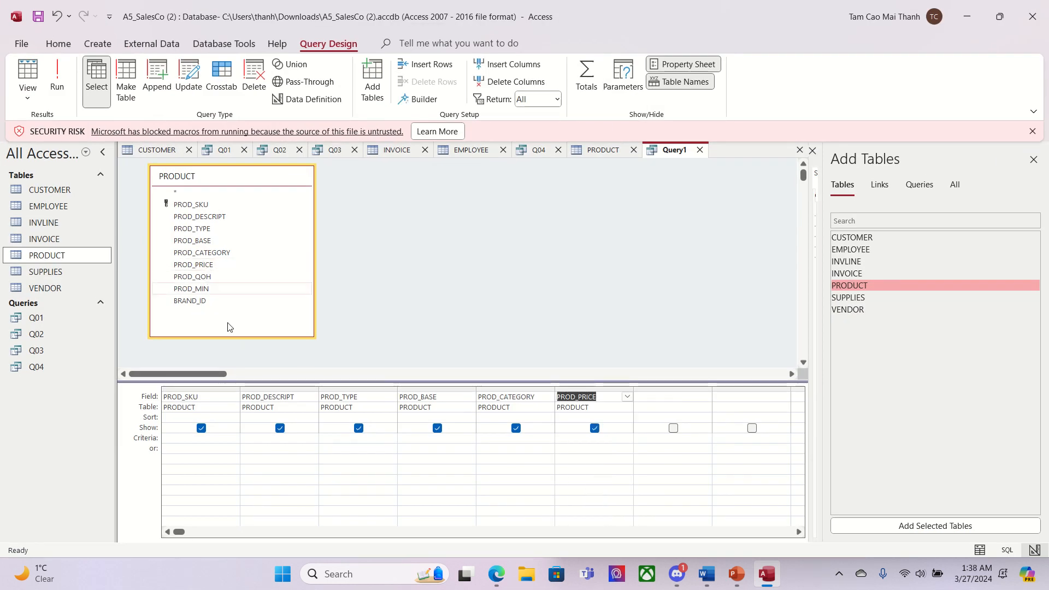
Step: Open the PRODUCT table in Design view and set the data type of PROD_PRICE to Currency
{"action": "double_click", "coordinate": [60, 257]}
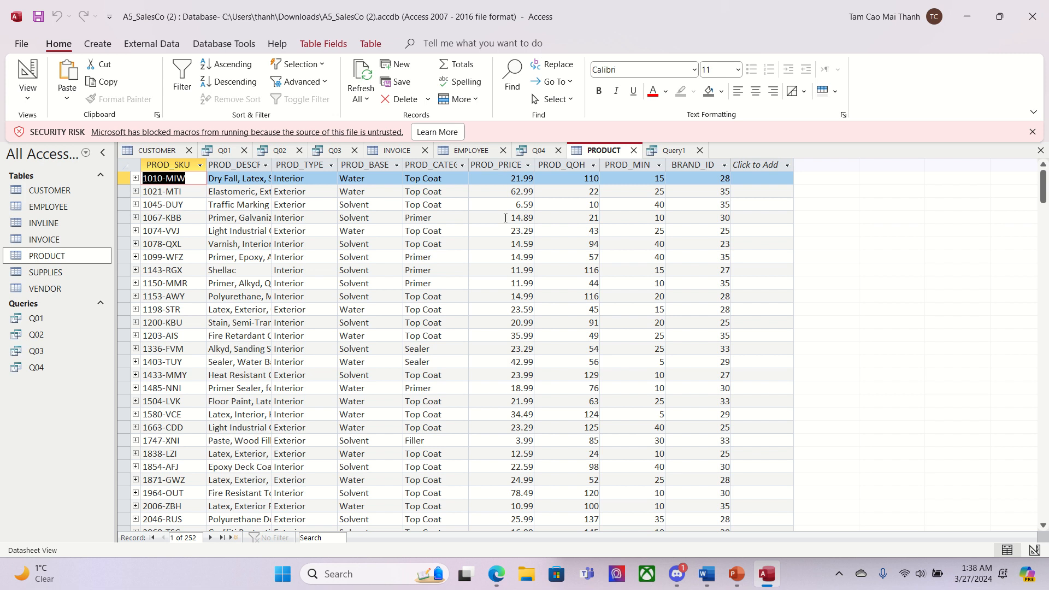
{"action": "left_click", "coordinate": [28, 92]}
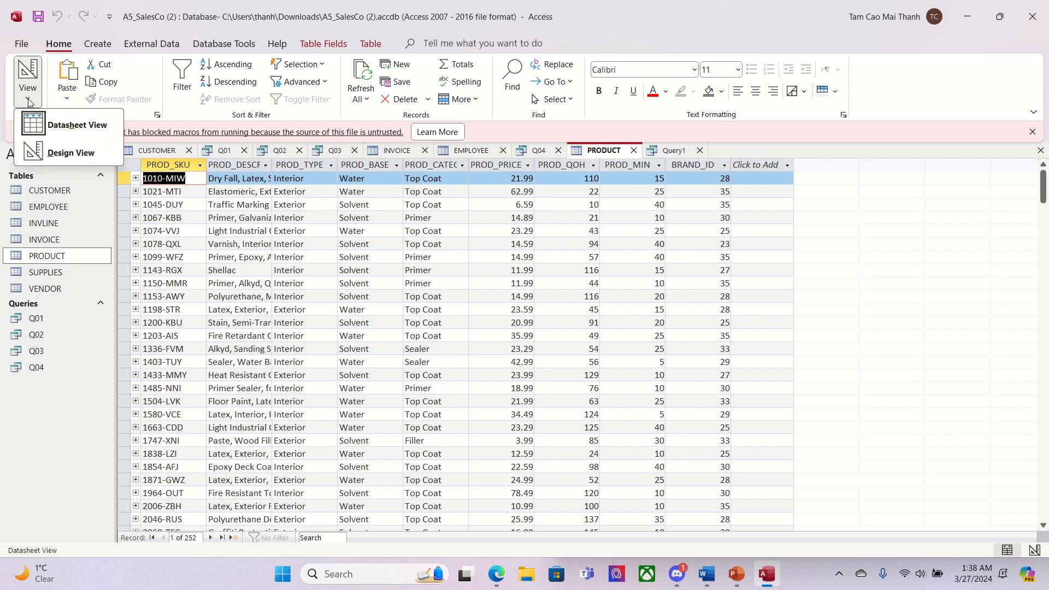
{"action": "left_click", "coordinate": [65, 152]}
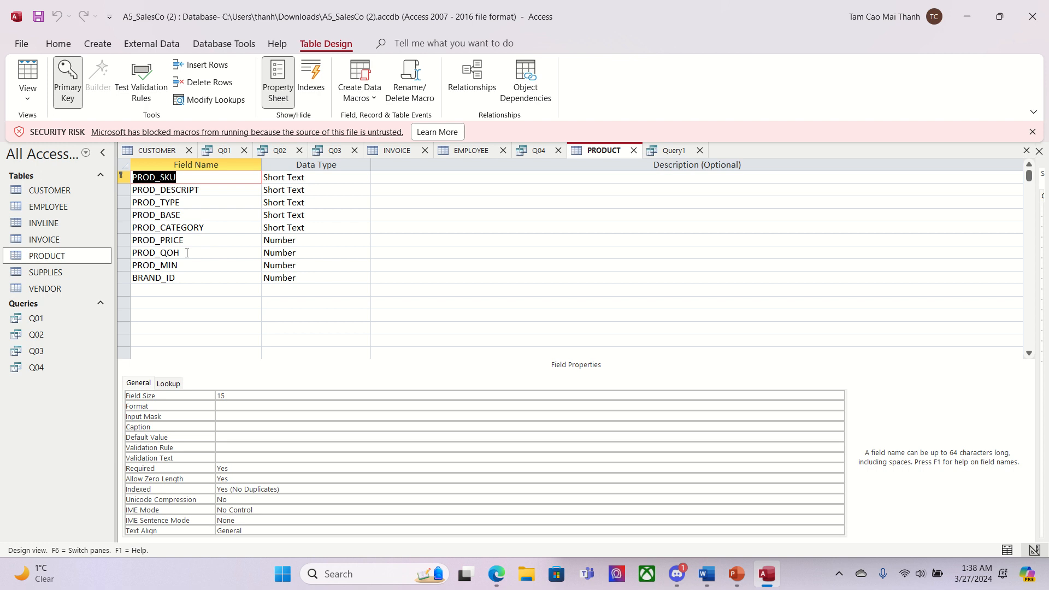
{"action": "left_click", "coordinate": [288, 238]}
{"action": "left_click", "coordinate": [364, 240]}
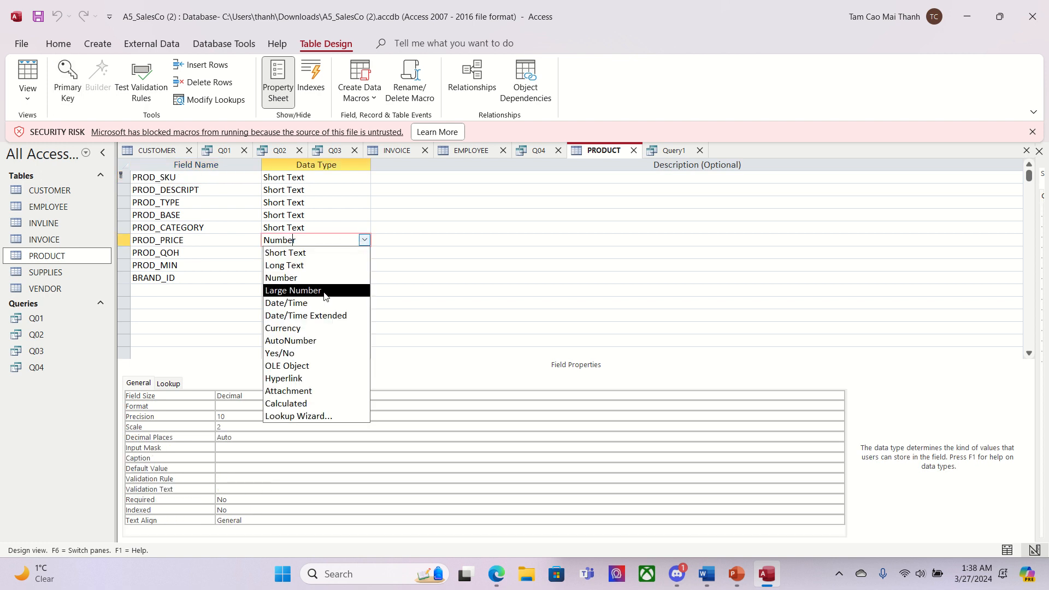
{"action": "left_click", "coordinate": [303, 328]}
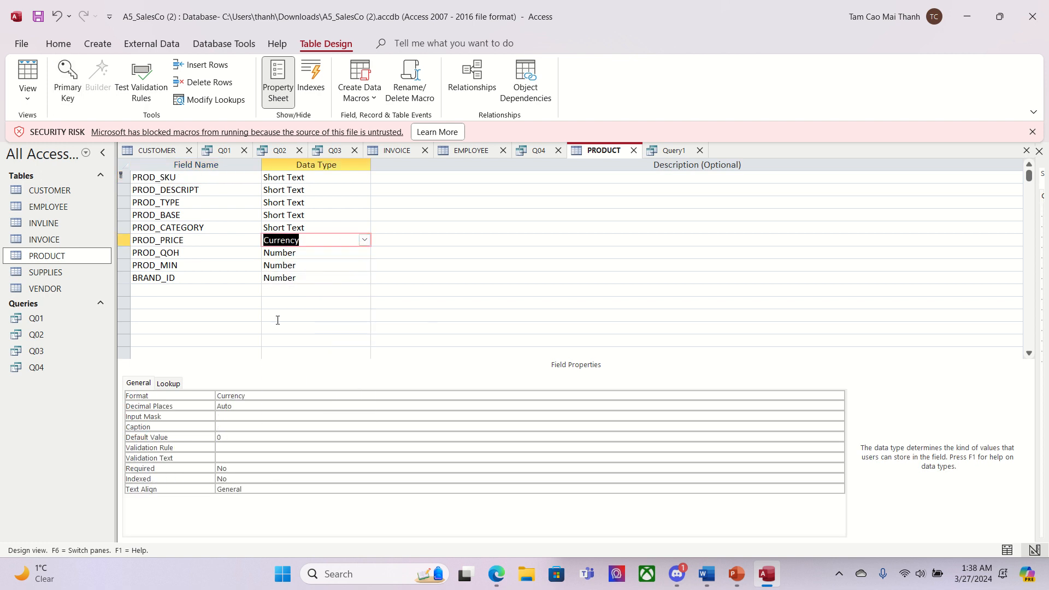
Step: Return to the query, show its grid beside the assignment PDF and read question 5's type, base and category conditions
{"action": "left_click", "coordinate": [661, 154]}
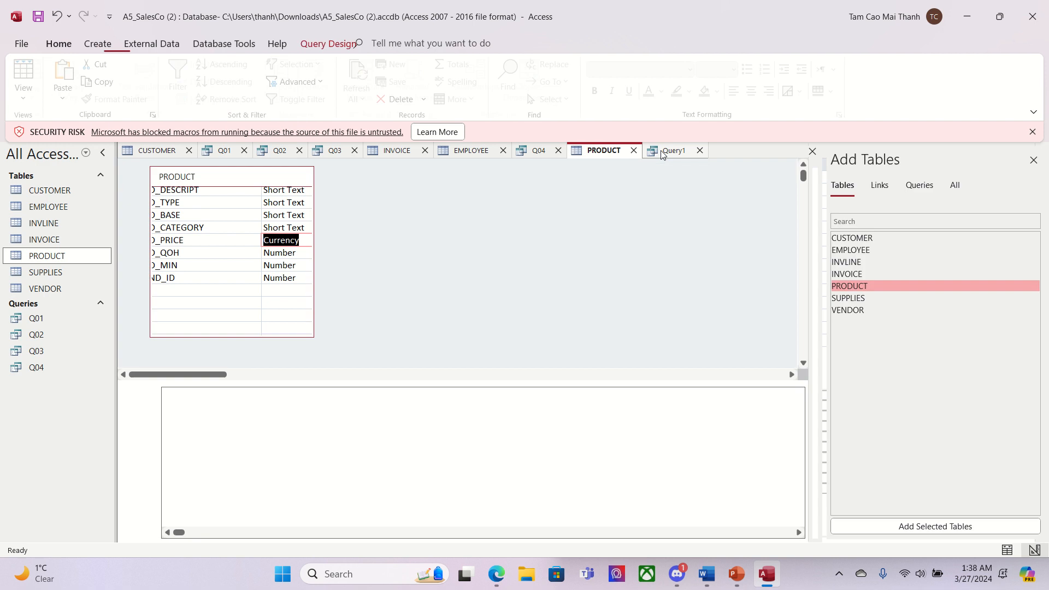
{"action": "left_click", "coordinate": [1005, 17]}
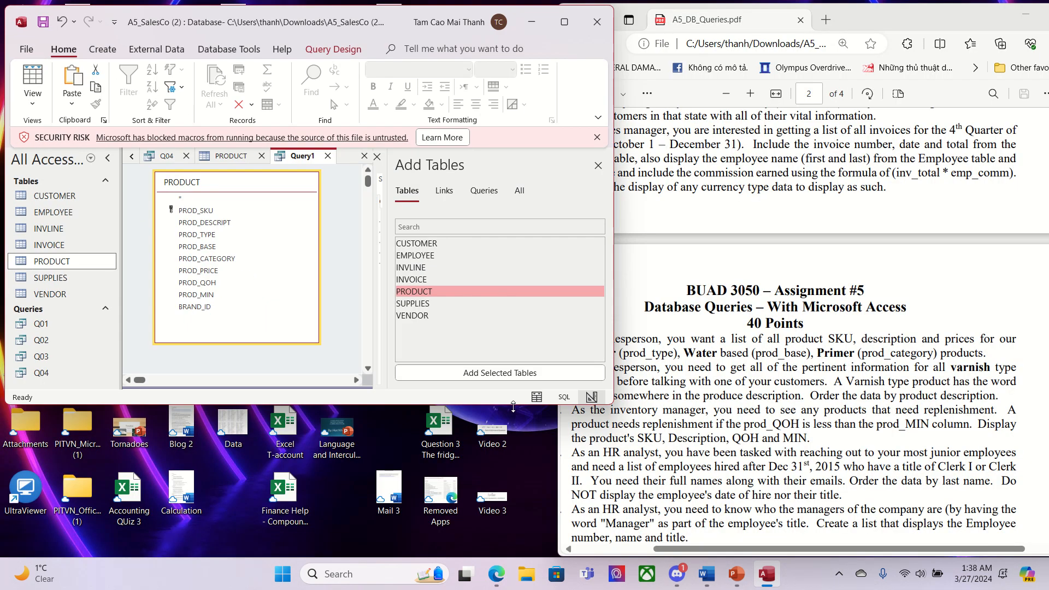
{"action": "left_click_drag", "start_coordinate": [514, 406], "coordinate": [513, 538]}
{"action": "left_click", "coordinate": [351, 506]}
{"action": "left_click", "coordinate": [351, 506]}
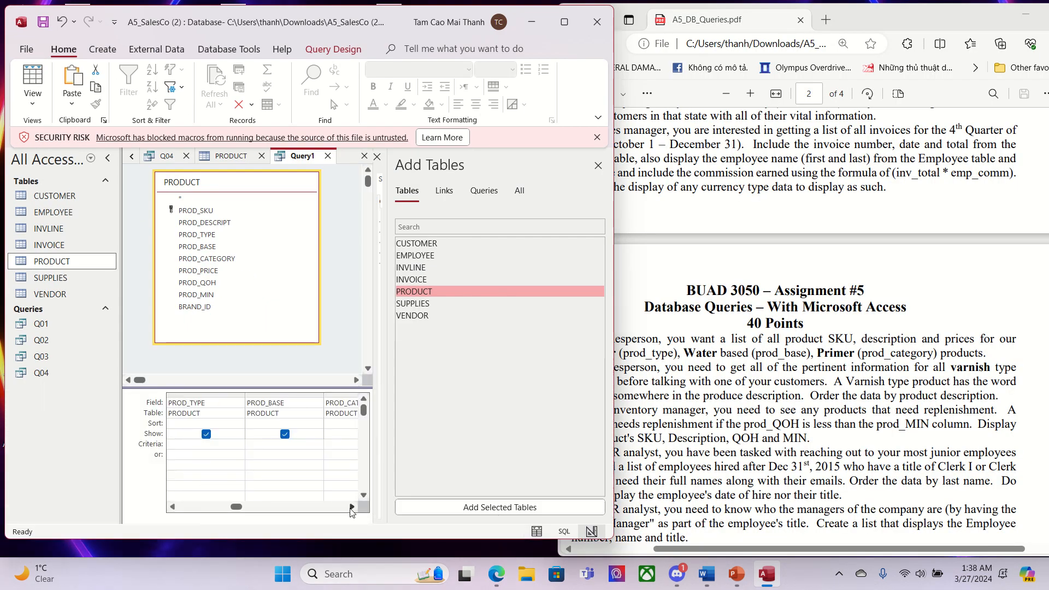
{"action": "left_click", "coordinate": [787, 402]}
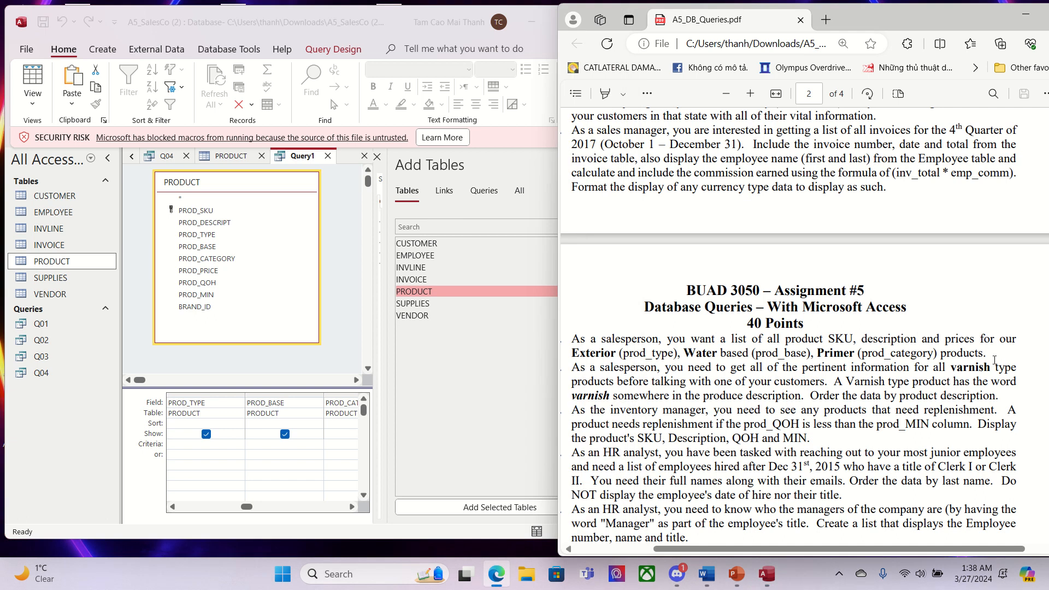
{"action": "double_click", "coordinate": [594, 355]}
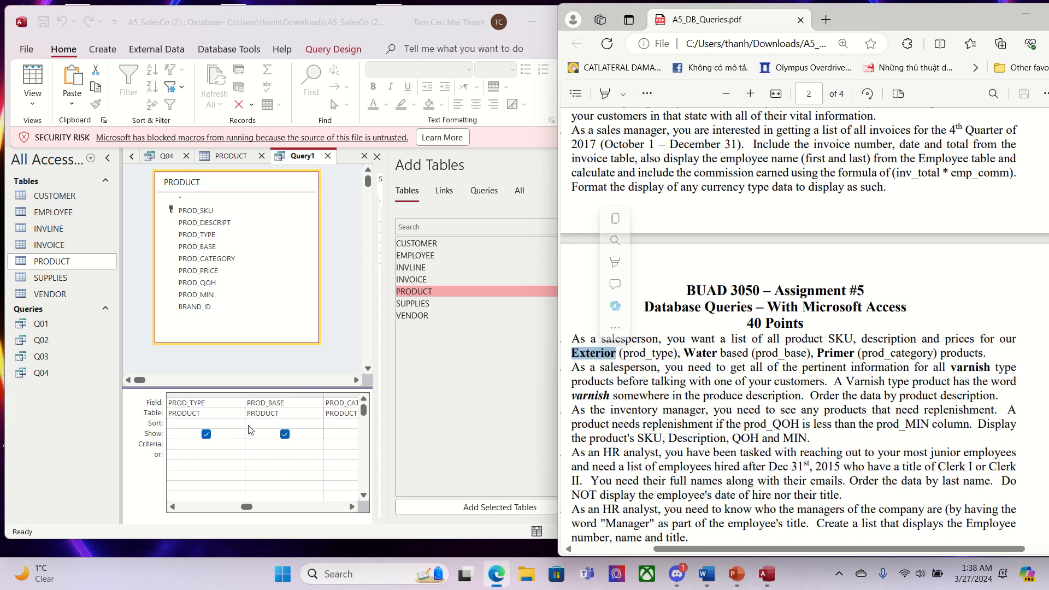
Step: Enter the criteria Exterior for PROD_TYPE, Water for PROD_BASE and Primer for PROD_CATEGORY
{"action": "left_click", "coordinate": [201, 455]}
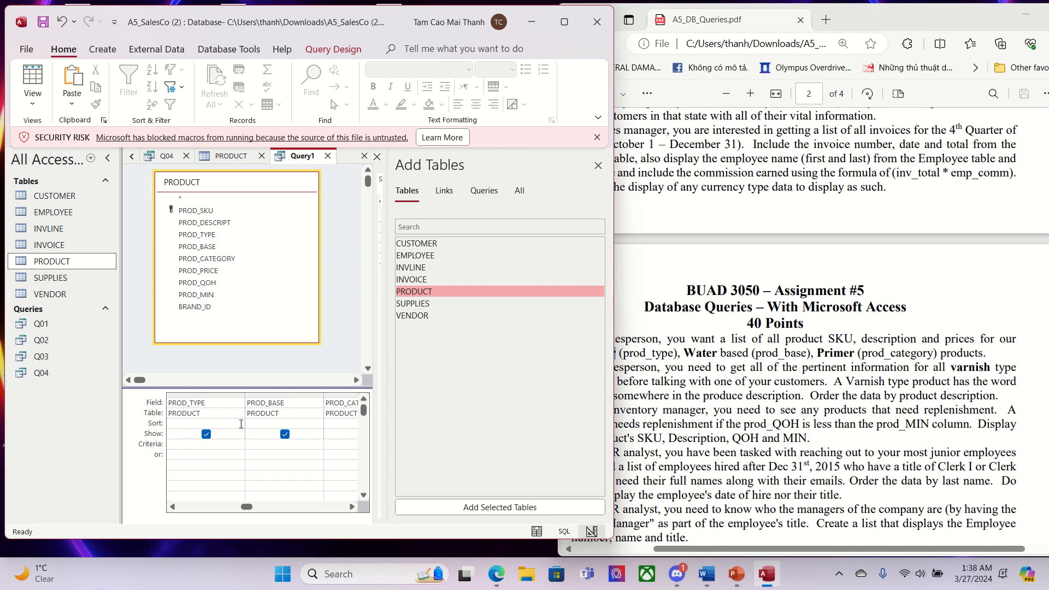
{"action": "type", "text": "'*"}
{"action": "left_click", "coordinate": [723, 440]}
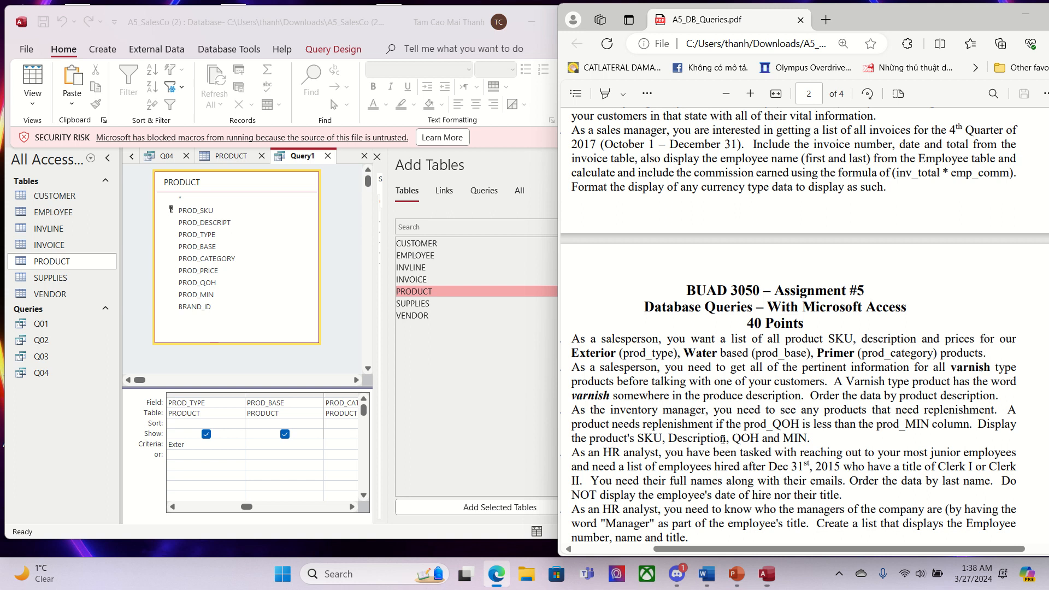
{"action": "left_click", "coordinate": [205, 446]}
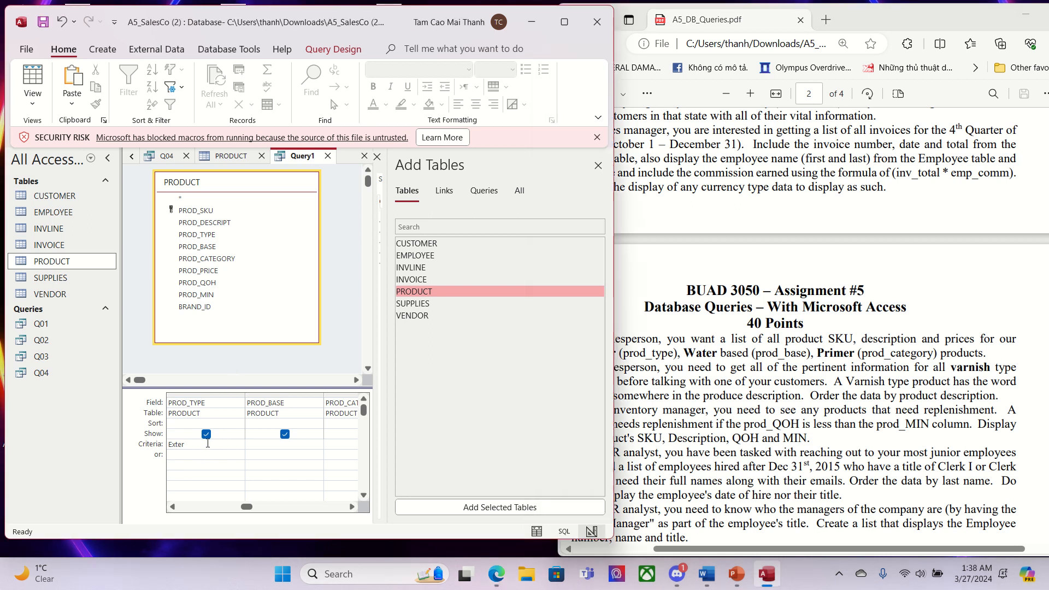
{"action": "key", "text": "Tab"}
{"action": "type", "text": "\"W"}
{"action": "type", "text": "ater"}
{"action": "key", "text": "Tab"}
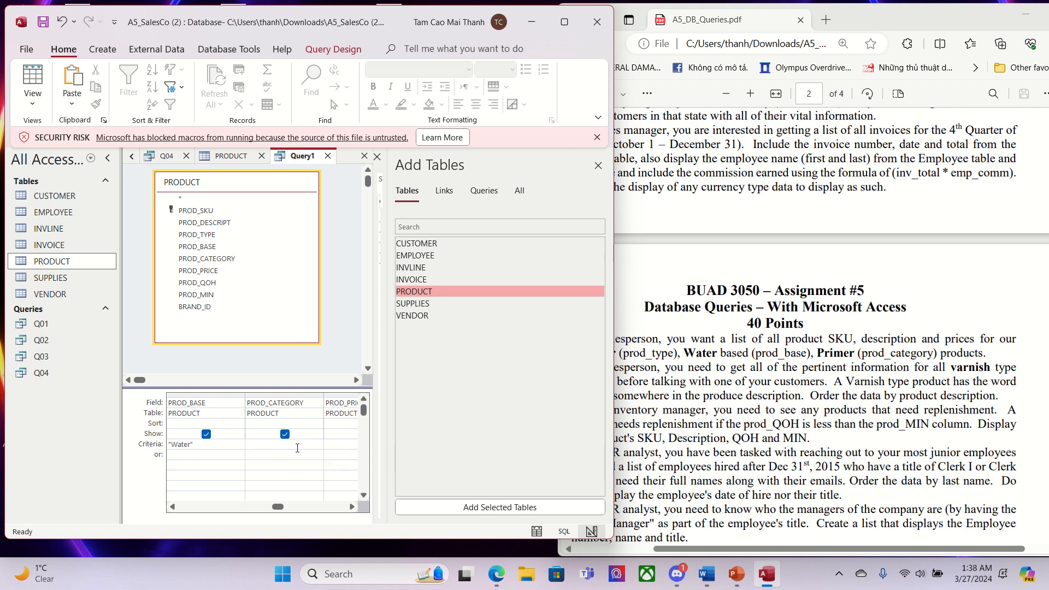
{"action": "type", "text": "Primer"}
{"action": "key", "text": "Tab"}
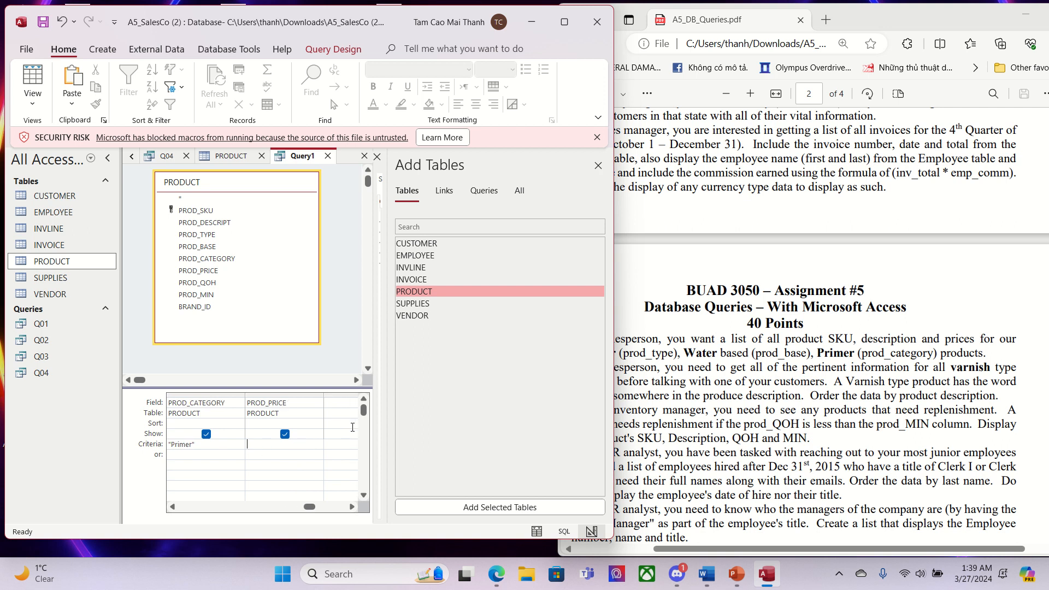
Step: Try to run the query in the maximized database window
{"action": "left_click", "coordinate": [564, 21]}
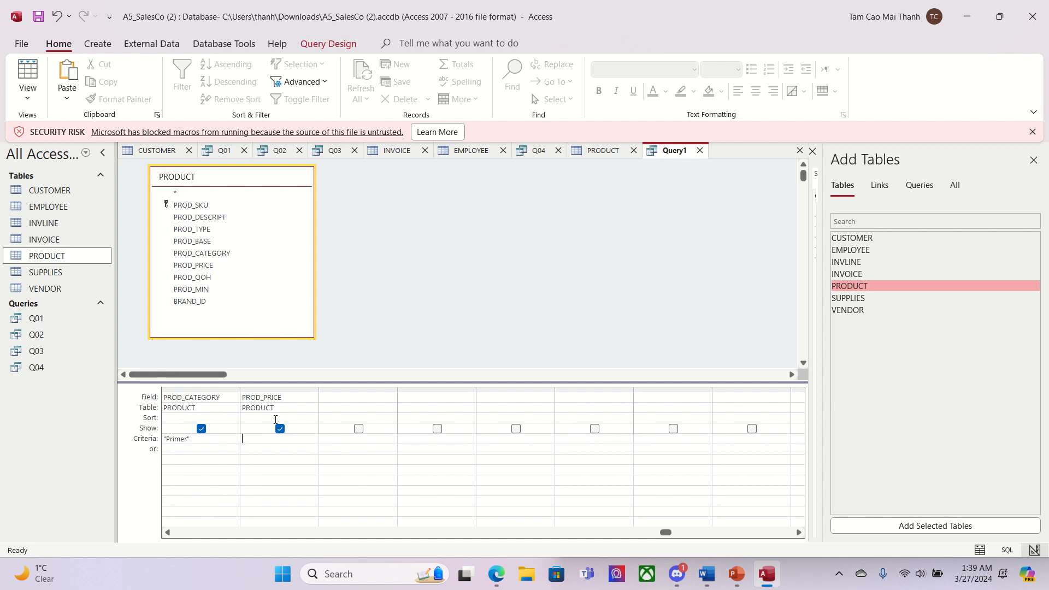
{"action": "left_click", "coordinate": [328, 44]}
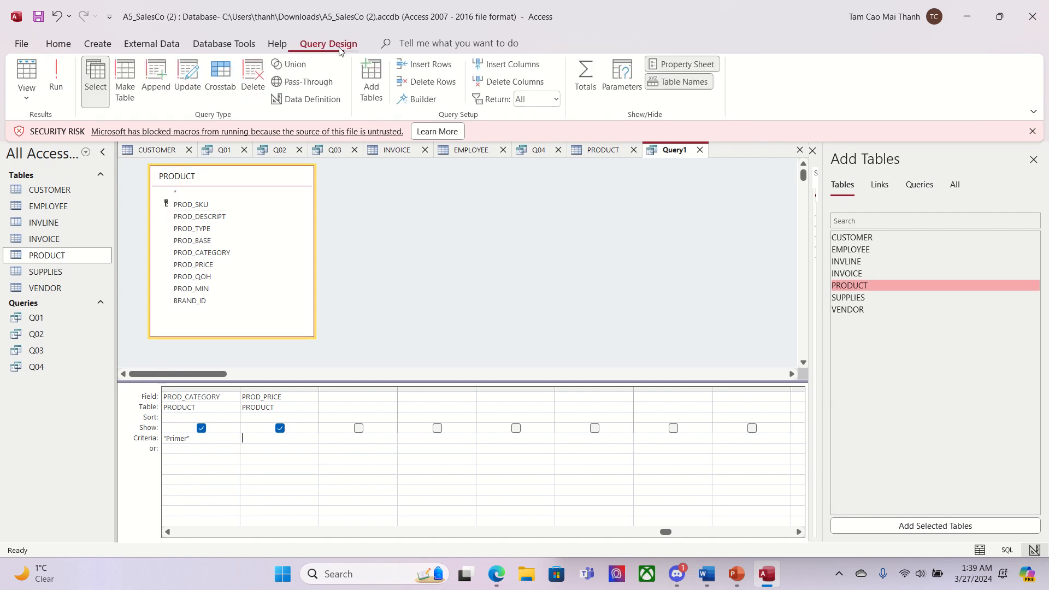
{"action": "left_click", "coordinate": [58, 81]}
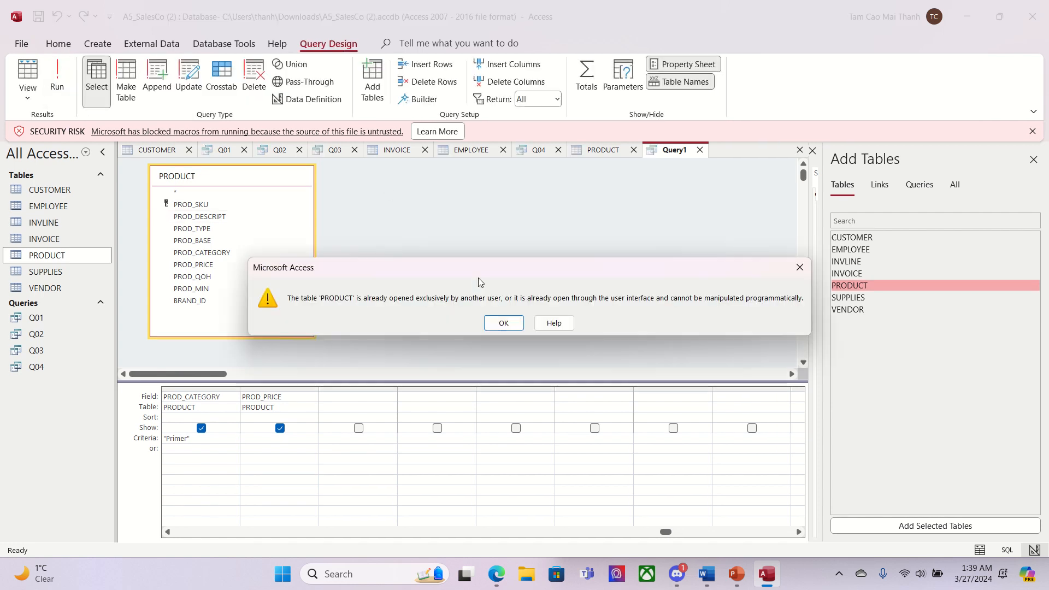
{"action": "left_click", "coordinate": [503, 322]}
Step: Change the PROD_TYPE criterion to a Like match with asterisk wildcards around the quoted word Exterior
{"action": "left_click_drag", "start_coordinate": [666, 532], "coordinate": [181, 533]}
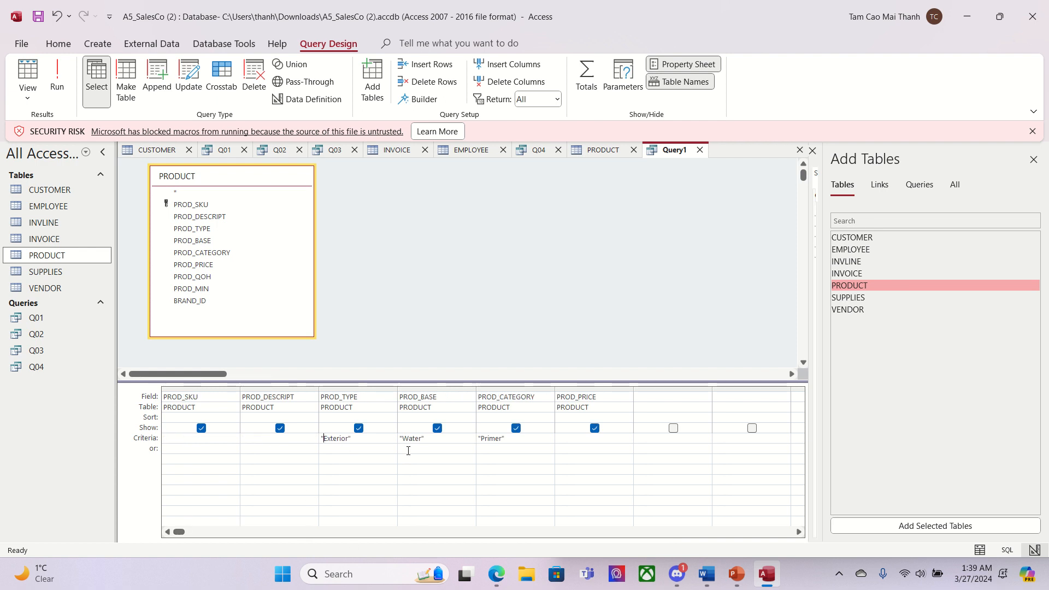
{"action": "type", "text": "*'"}
{"action": "key", "text": "Right"}
{"action": "key", "text": "Right"}
{"action": "key", "text": "Right"}
{"action": "key", "text": "Right"}
{"action": "key", "text": "Right"}
{"action": "key", "text": "Right"}
{"action": "key", "text": "Right"}
{"action": "key", "text": "Right"}
{"action": "key", "text": "Right"}
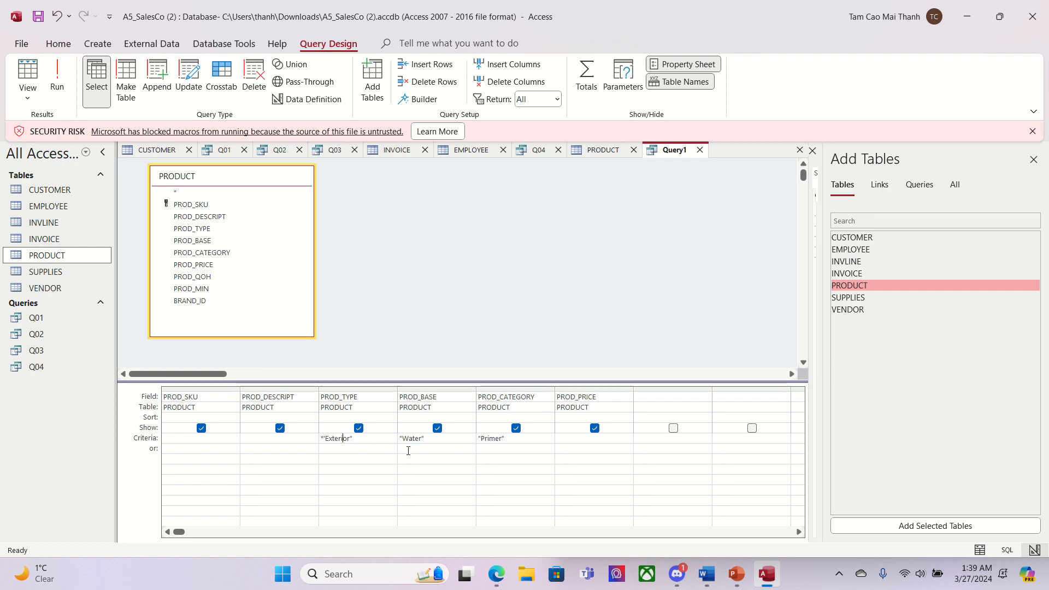
{"action": "key", "text": "BackSpace"}
{"action": "type", "text": "'"}
Step: Change the PROD_BASE criterion to a Like match with asterisk wildcards around the quoted word Water
{"action": "left_click", "coordinate": [404, 441]}
{"action": "key", "text": "BackSpace"}
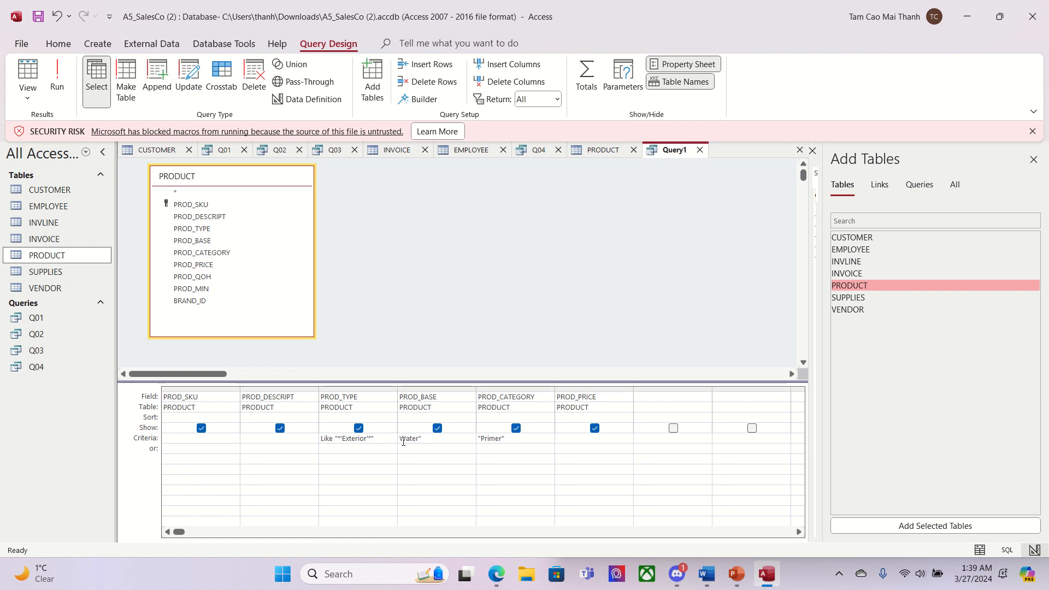
{"action": "type", "text": "\"*"}
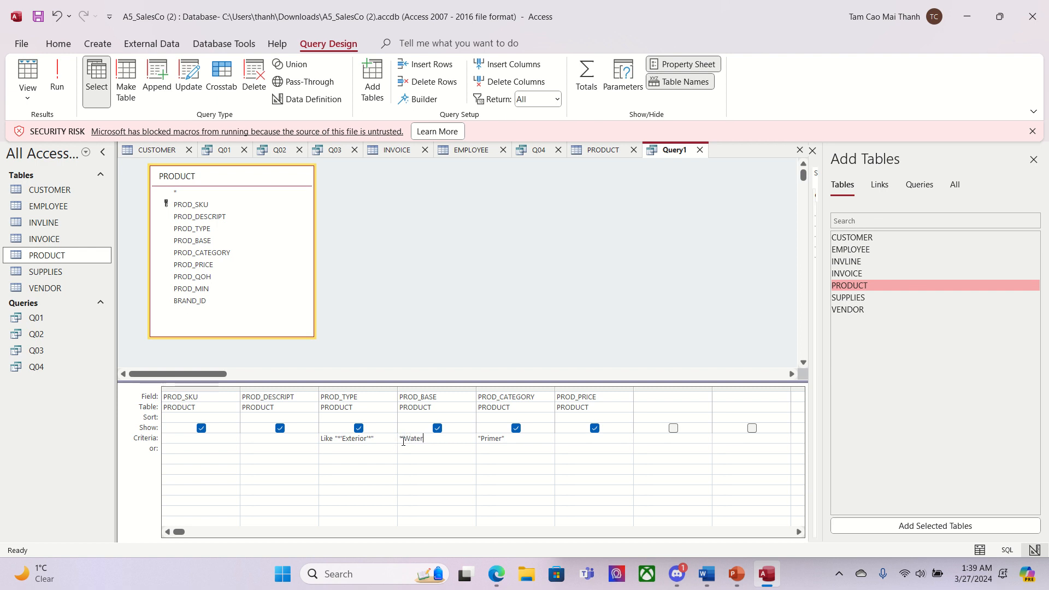
{"action": "key", "text": "Tab"}
{"action": "key", "text": "shift+Tab"}
{"action": "key", "text": "Tab"}
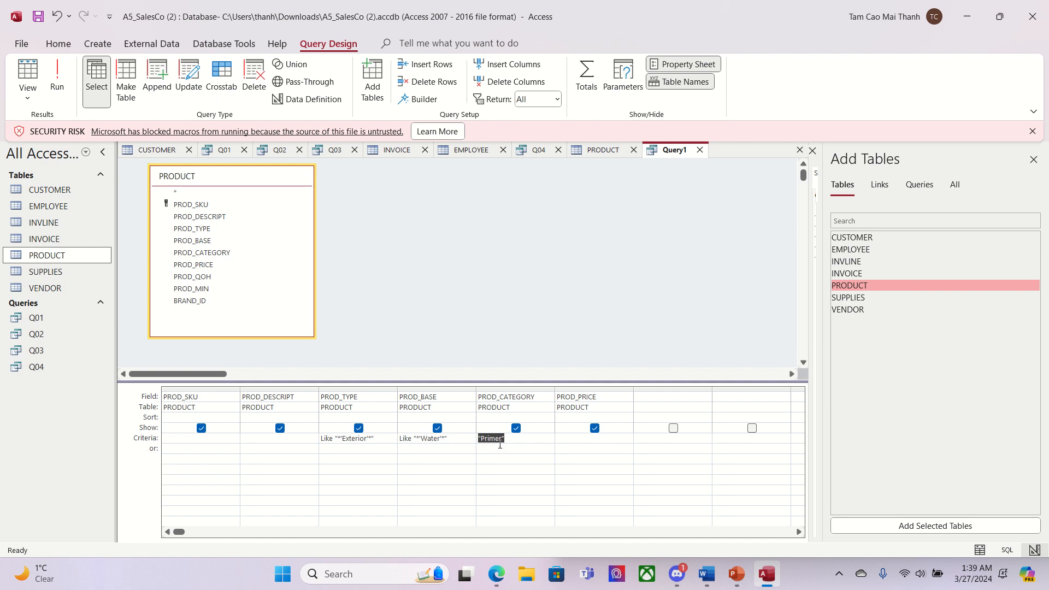
Step: Change the PROD_CATEGORY criterion to a wildcard match, "*Primer*", and try to run the query
{"action": "left_click", "coordinate": [483, 439]}
{"action": "type", "text": "*"}
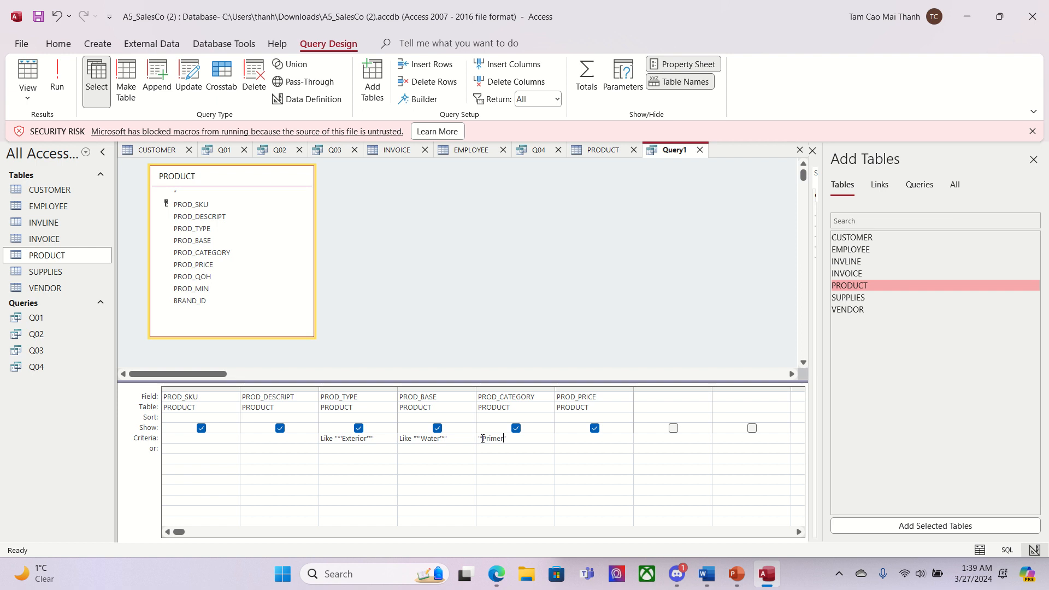
{"action": "key", "text": "End"}
{"action": "key", "text": "BackSpace"}
{"action": "type", "text": "*\""}
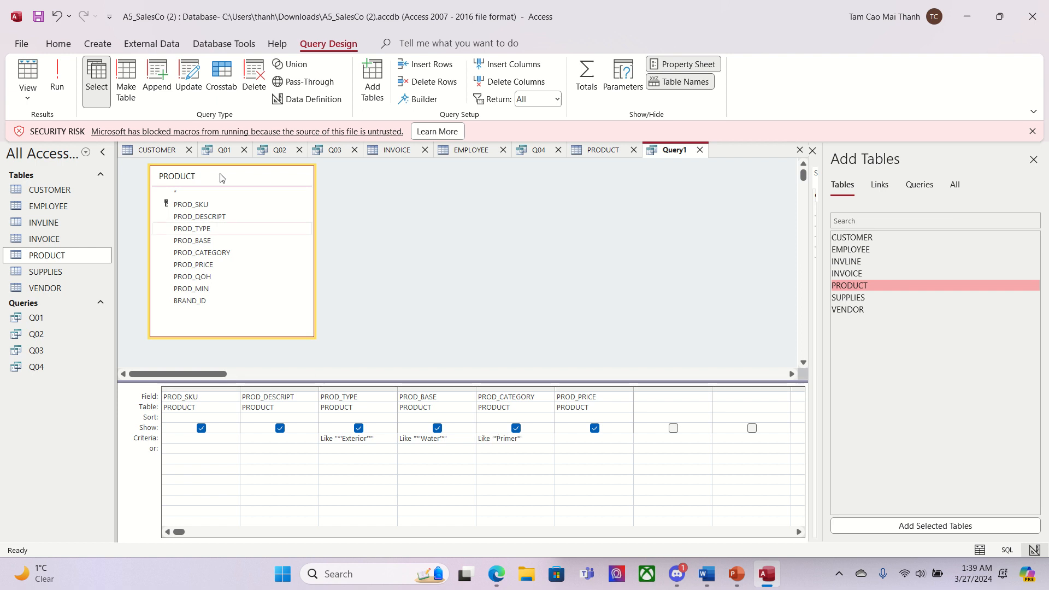
{"action": "left_click", "coordinate": [65, 87]}
{"action": "left_click", "coordinate": [515, 330]}
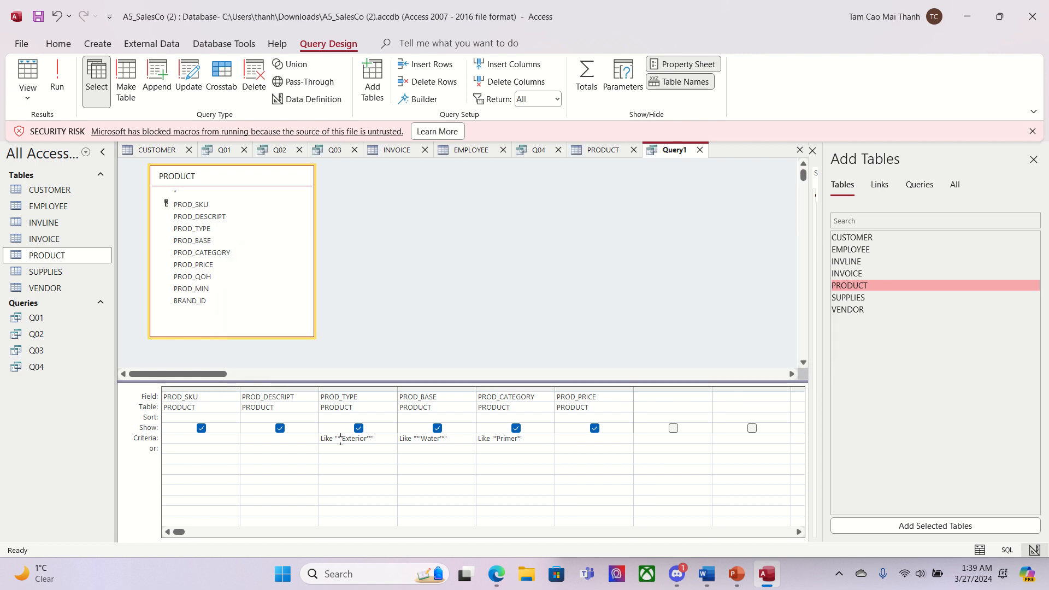
Step: Delete the PROD_DESCRIPT column from the query grid and try to run the query again
{"action": "left_click", "coordinate": [283, 388]}
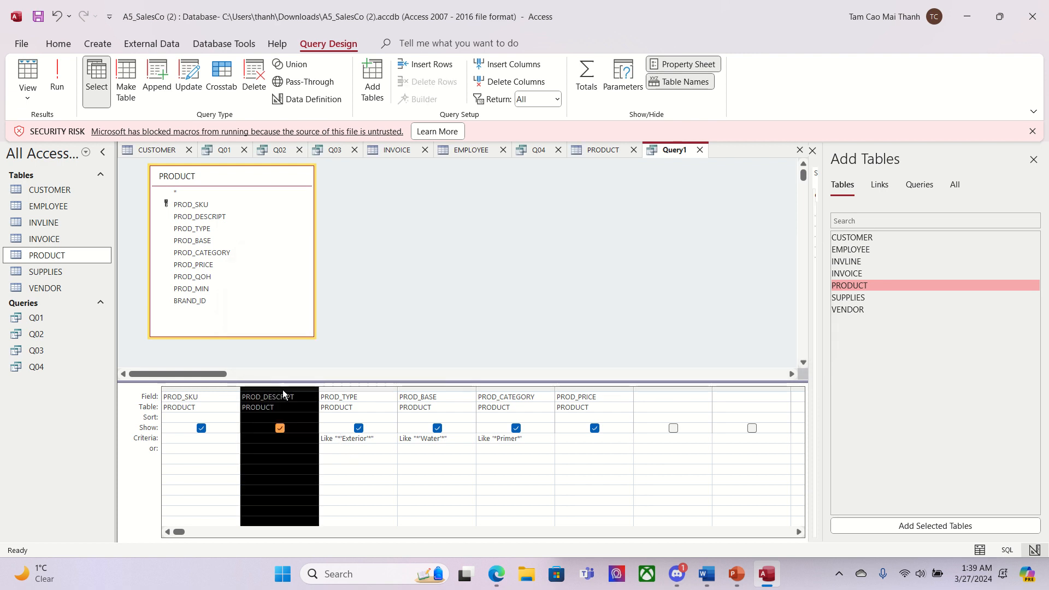
{"action": "key", "text": "Delete"}
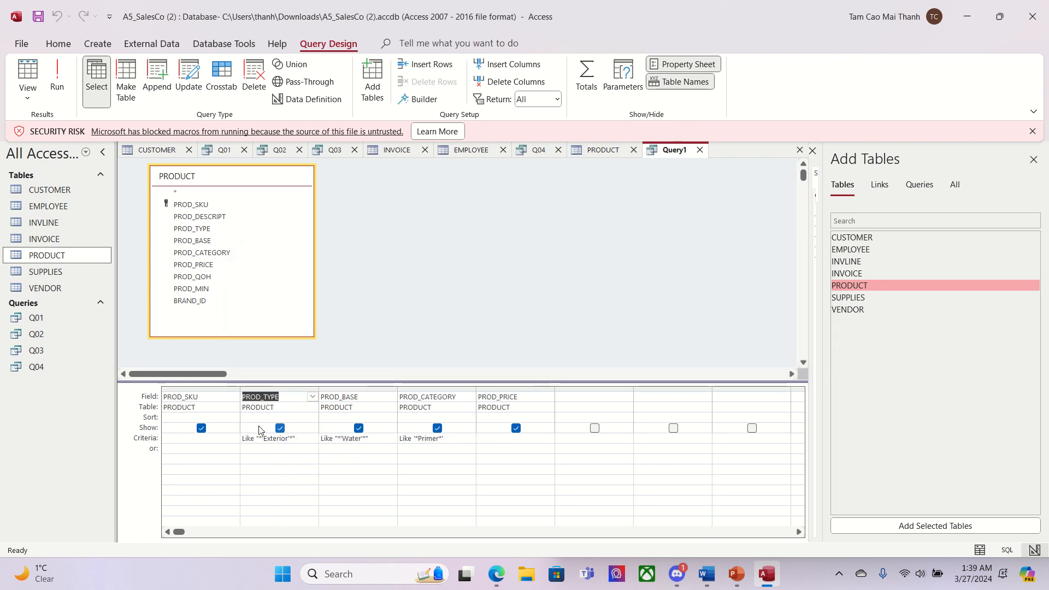
{"action": "left_click", "coordinate": [56, 79]}
{"action": "left_click", "coordinate": [504, 323]}
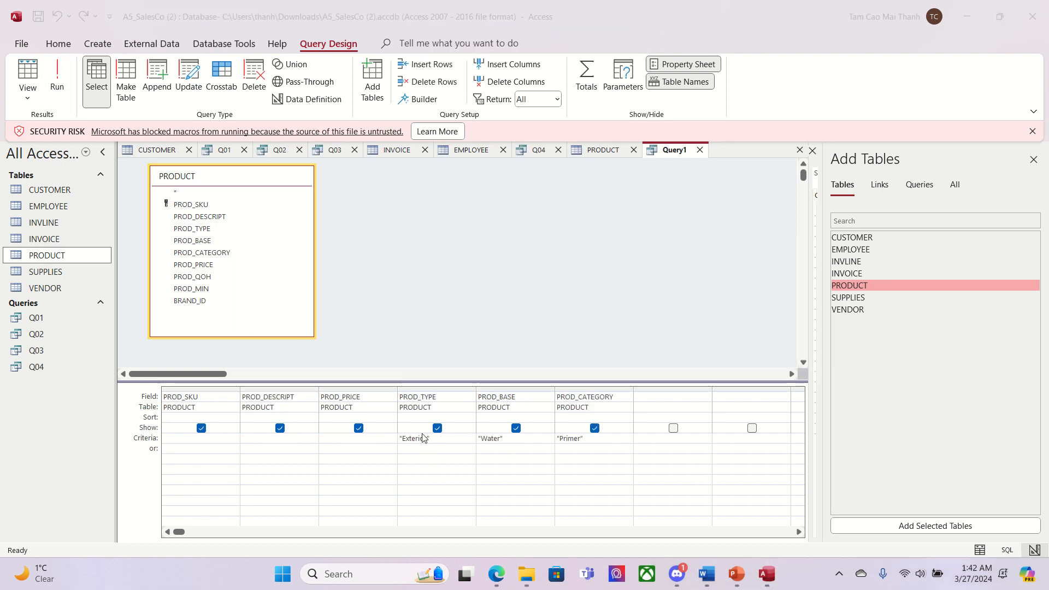
Step: Try to run the query with the plain criteria Exterior, Water and Primer
{"action": "left_click", "coordinate": [486, 479]}
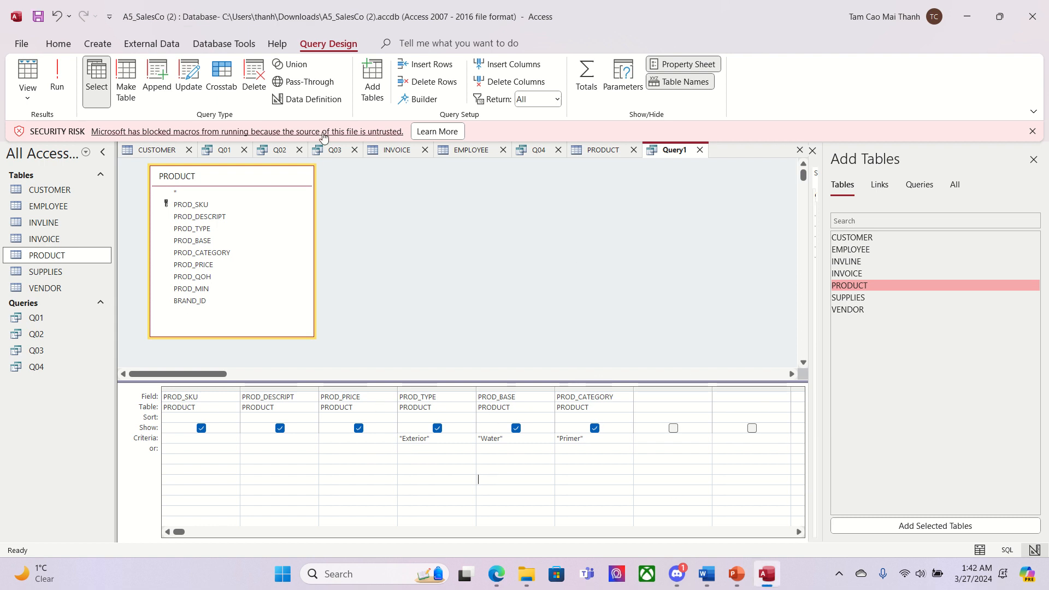
{"action": "left_click", "coordinate": [59, 85]}
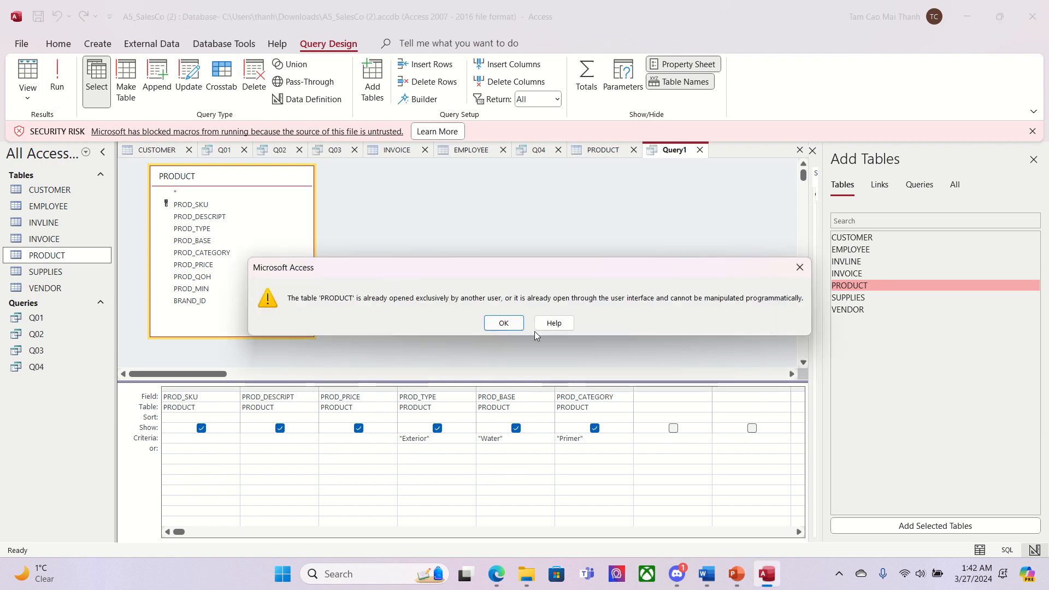
{"action": "left_click", "coordinate": [521, 327]}
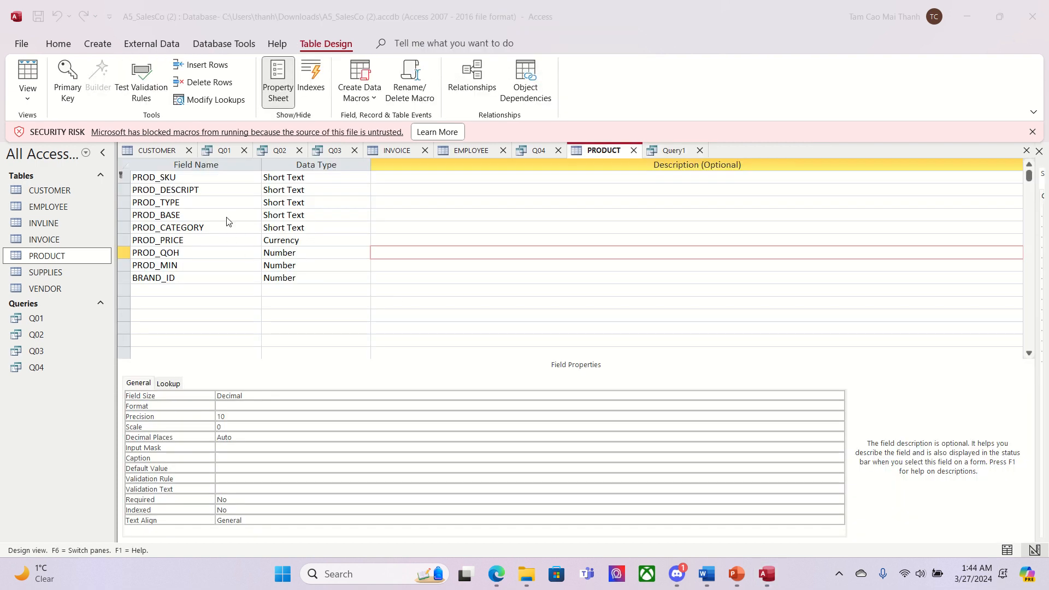
Step: Switch the PRODUCT table to Datasheet View and run the exterior, water-based primer query
{"action": "left_click", "coordinate": [27, 99]}
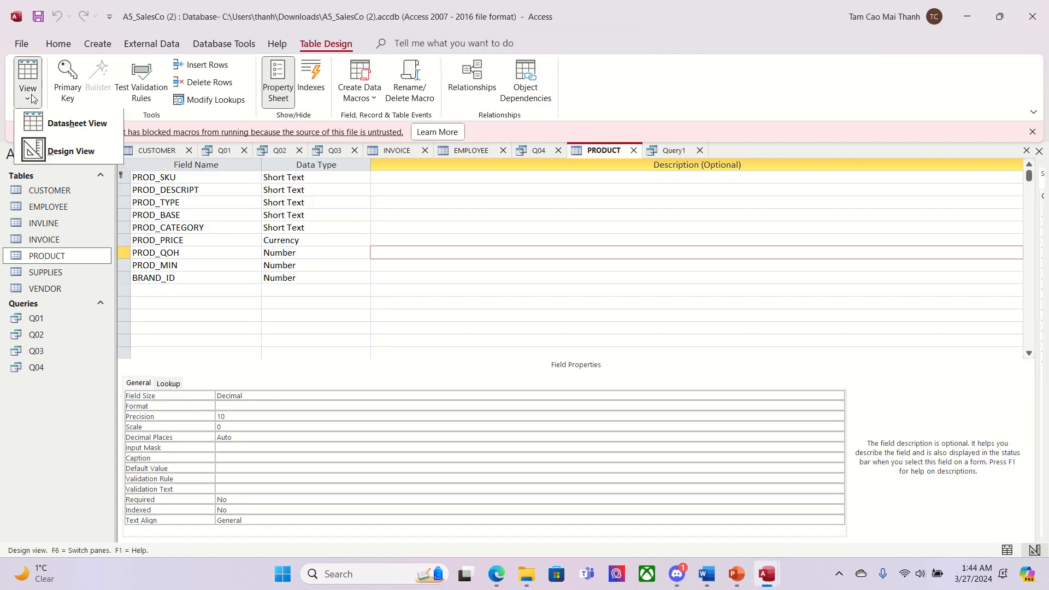
{"action": "left_click", "coordinate": [84, 131]}
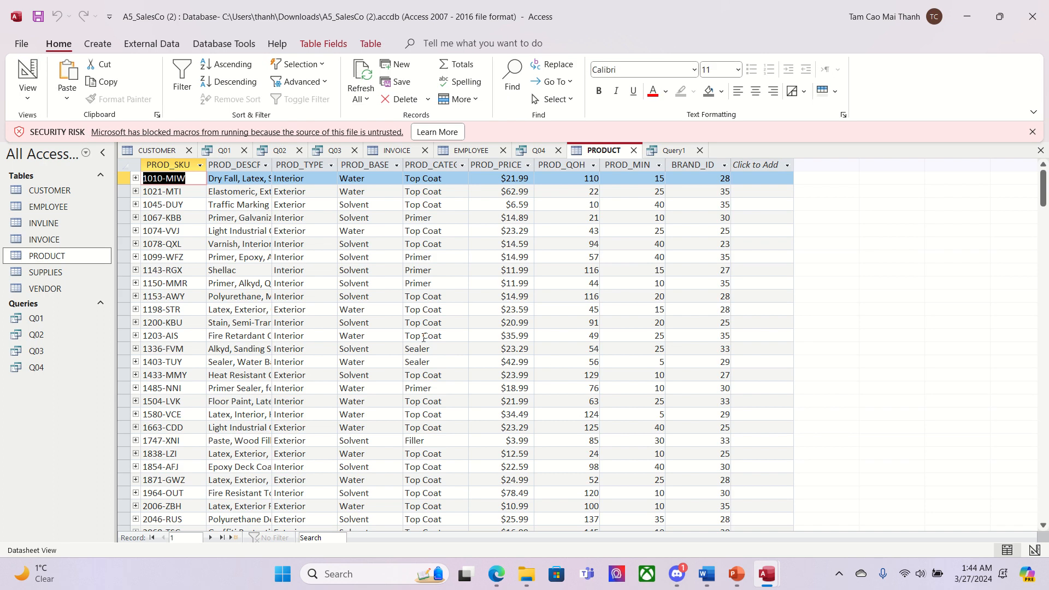
{"action": "left_click", "coordinate": [671, 151]}
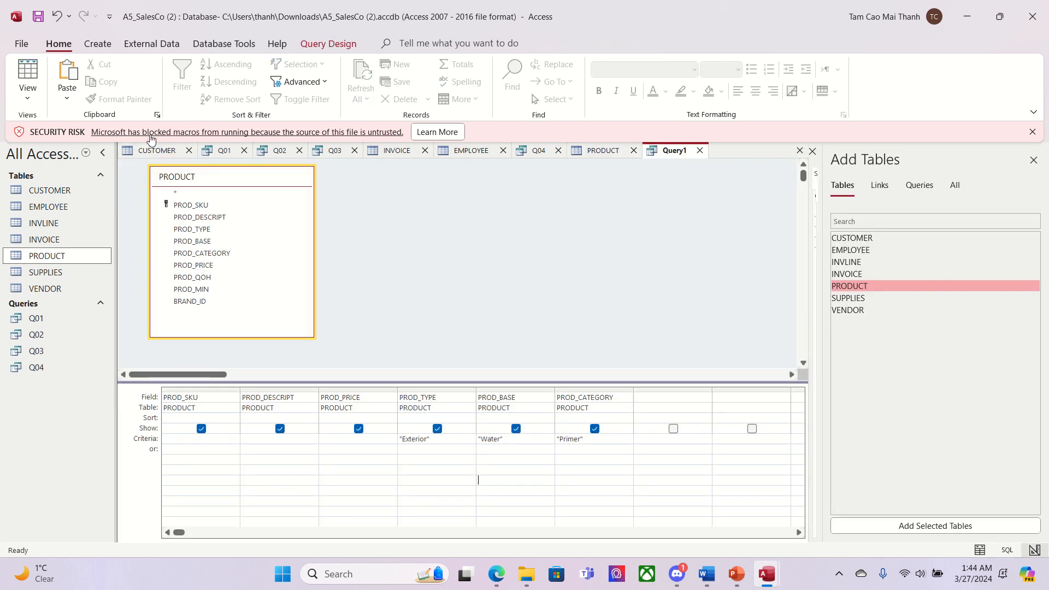
{"action": "left_click", "coordinate": [328, 44]}
{"action": "left_click", "coordinate": [57, 79]}
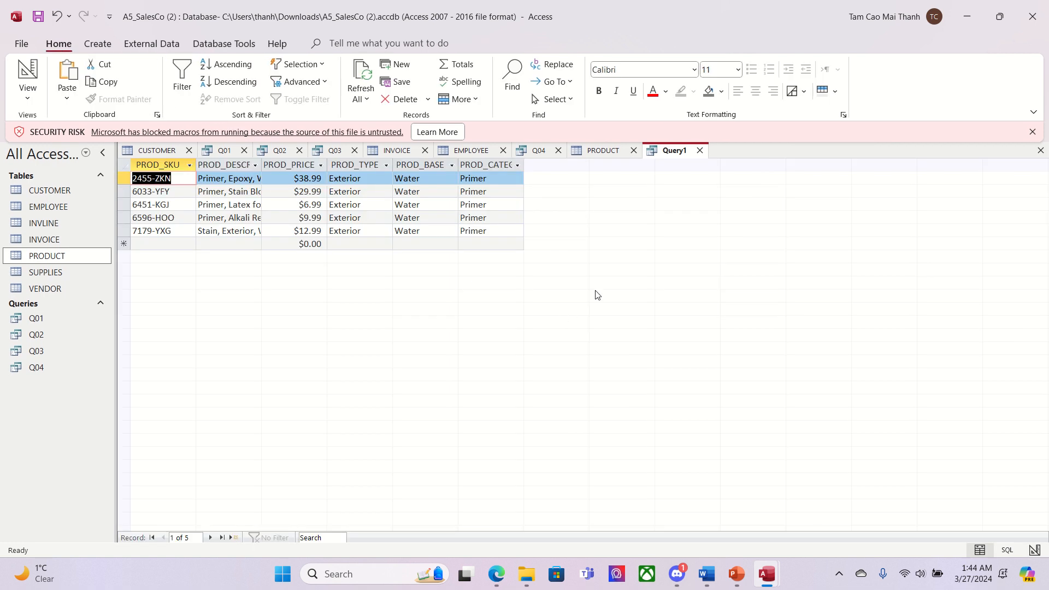
Step: Save the exterior, water-based primer query as Q05
{"action": "right_click", "coordinate": [671, 152]}
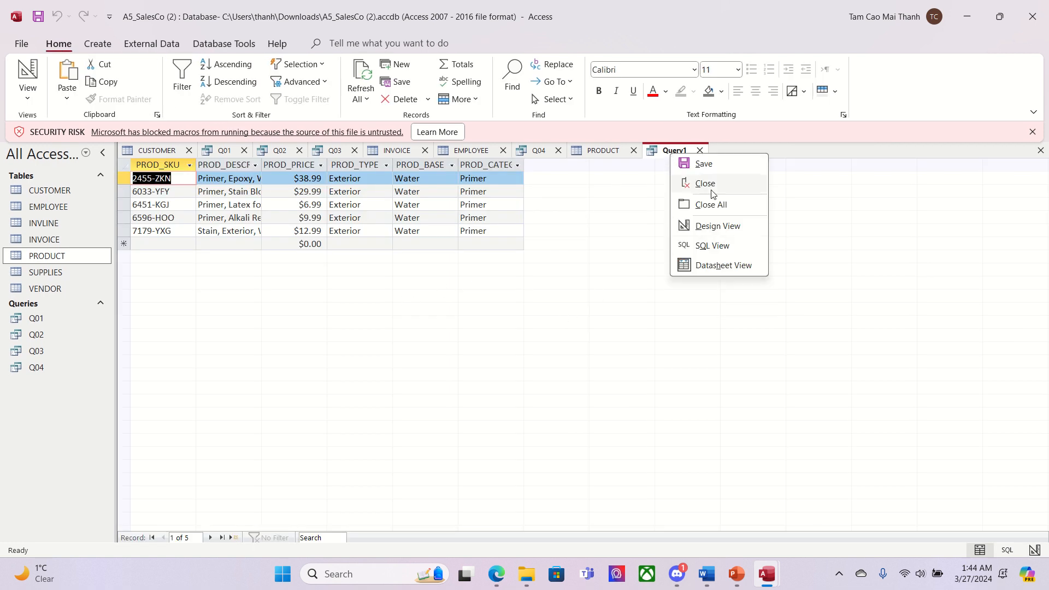
{"action": "left_click", "coordinate": [705, 163]}
{"action": "type", "text": "Q05"}
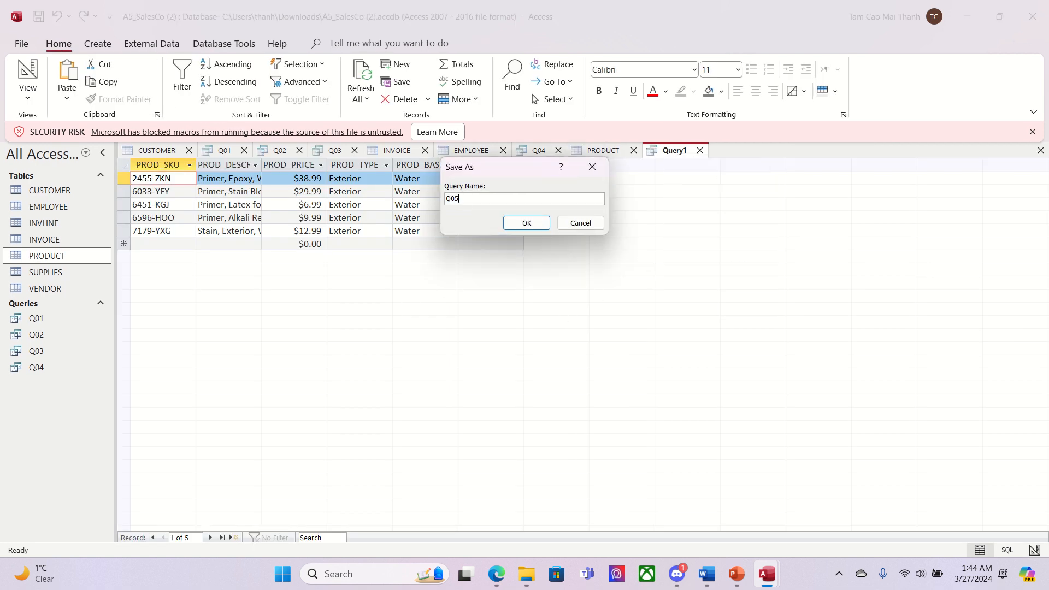
{"action": "left_click", "coordinate": [544, 226]}
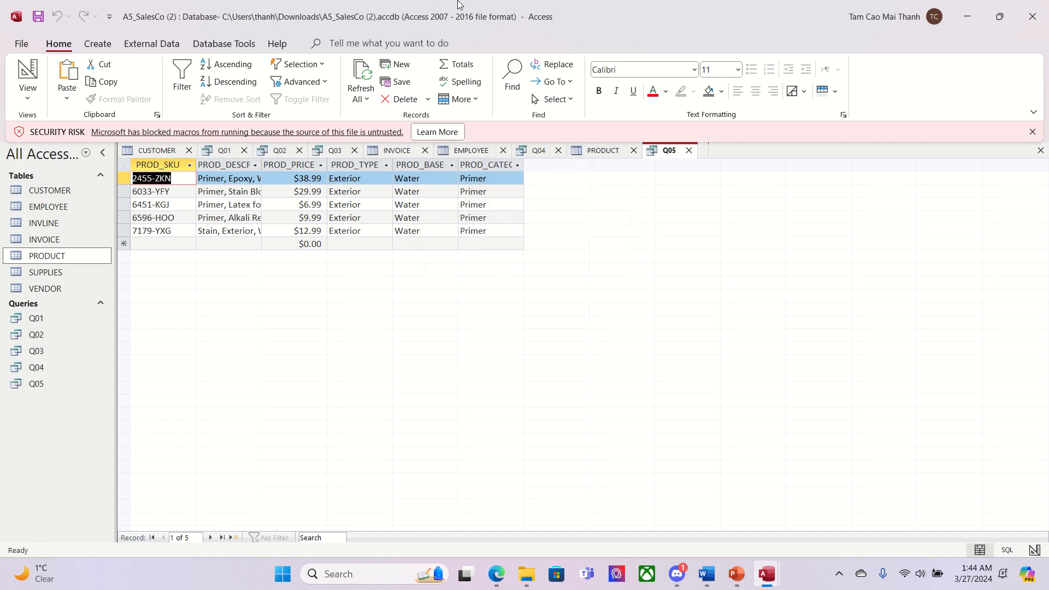
{"action": "mouse_move", "coordinate": [491, 2]}
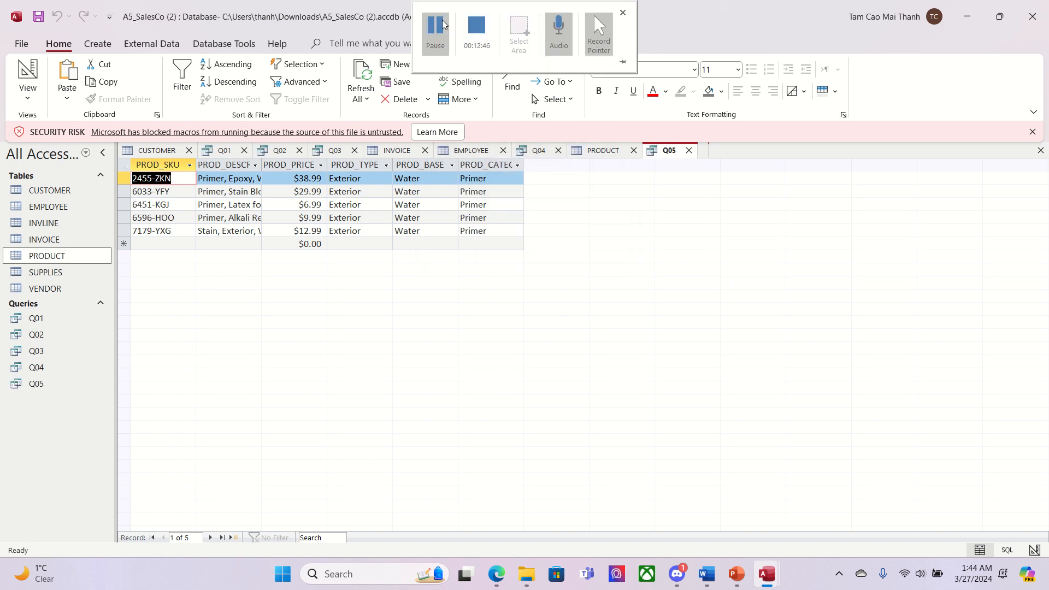
{"action": "left_click", "coordinate": [436, 32]}
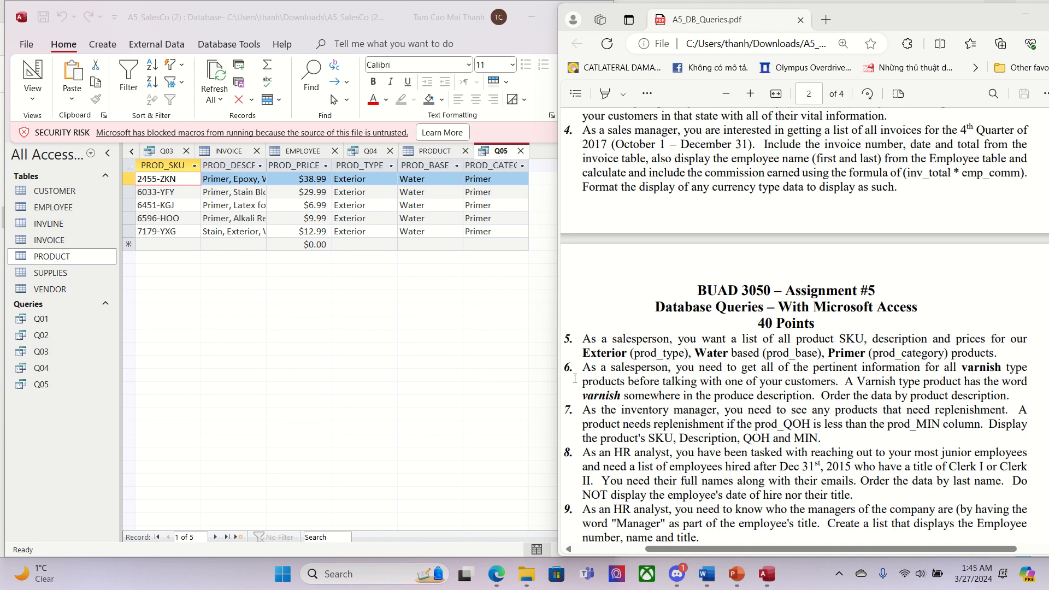
Step: Create a new query in design view and add the PRODUCT table to it
{"action": "left_click", "coordinate": [85, 57]}
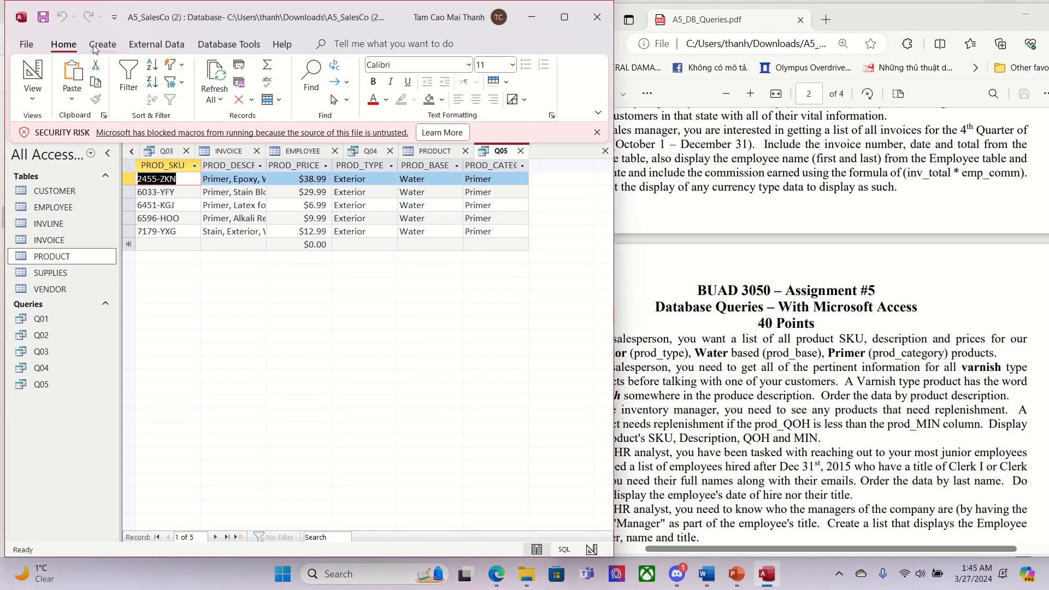
{"action": "left_click", "coordinate": [96, 46]}
{"action": "left_click", "coordinate": [223, 99]}
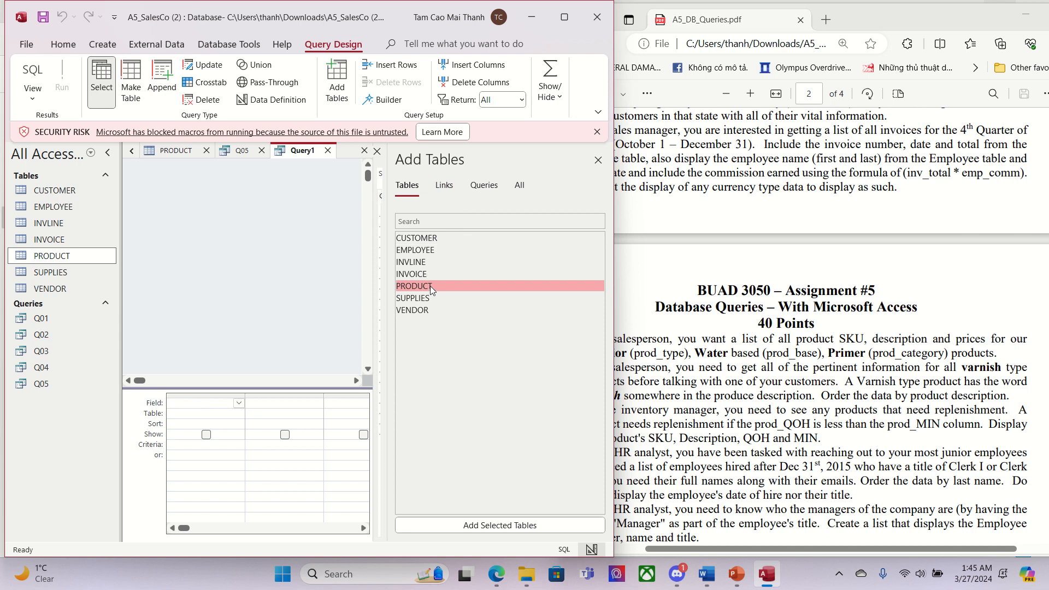
{"action": "double_click", "coordinate": [431, 286]}
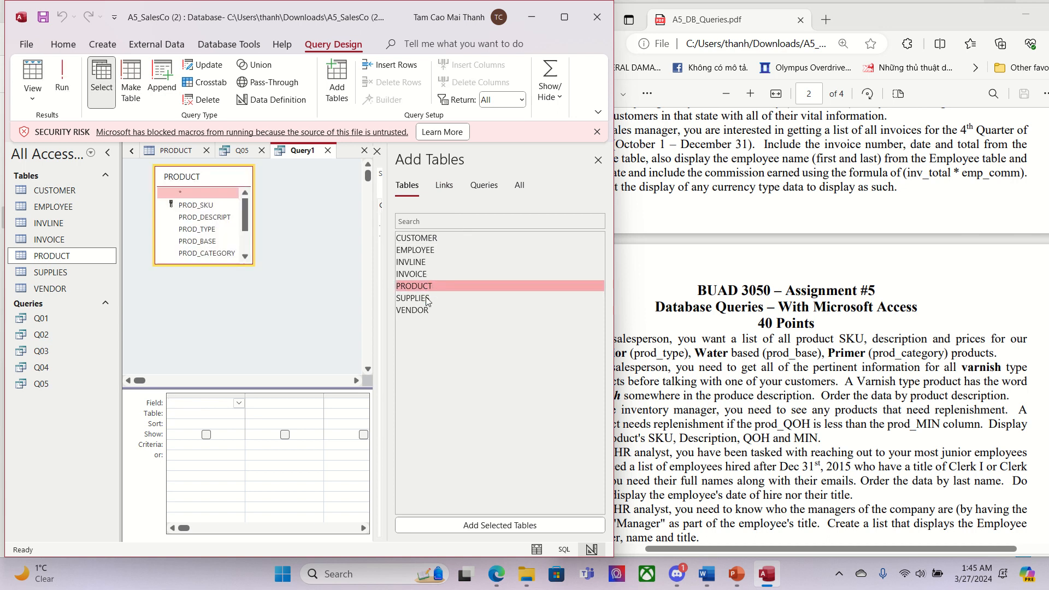
Step: Add the PRODUCT fields PROD_SKU, PROD_DESCRIPT and PROD_TYPE to the query grid
{"action": "left_click", "coordinate": [634, 383]}
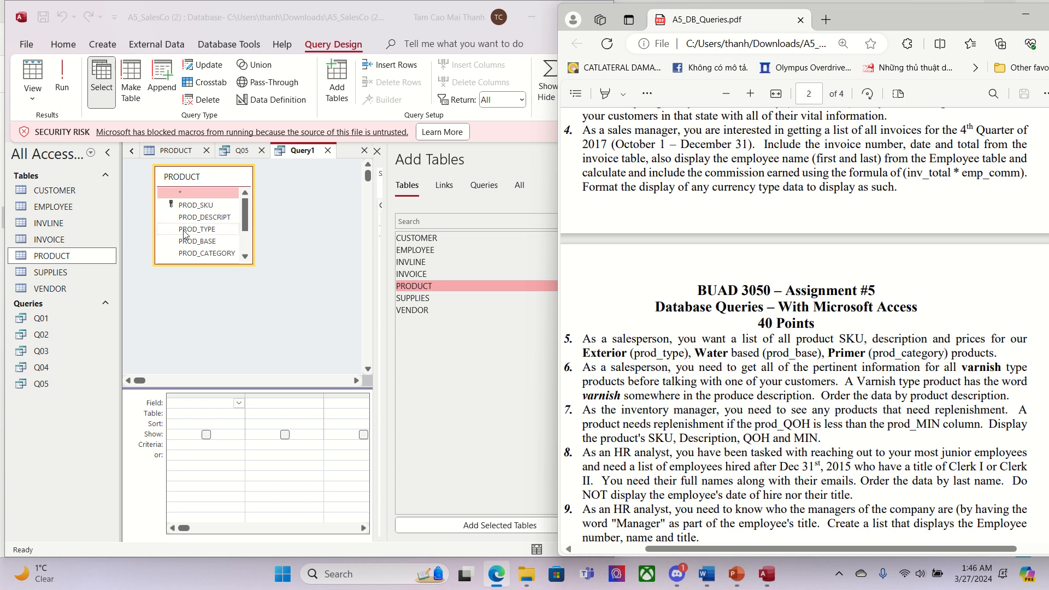
{"action": "left_click", "coordinate": [208, 207]}
{"action": "double_click", "coordinate": [208, 206]}
{"action": "double_click", "coordinate": [212, 218]}
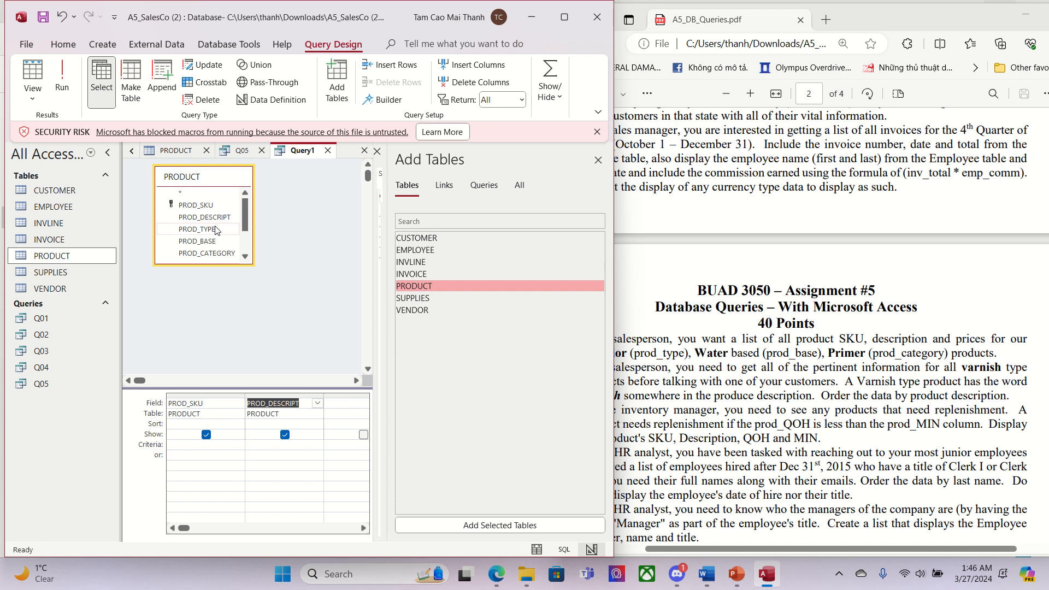
{"action": "double_click", "coordinate": [216, 229]}
Step: Add the remaining fields PROD_BASE, PROD_CATEGORY, PROD_PRICE, PROD_QOH, PROD_MIN and BRAND_ID to the query grid
{"action": "left_click", "coordinate": [245, 257]}
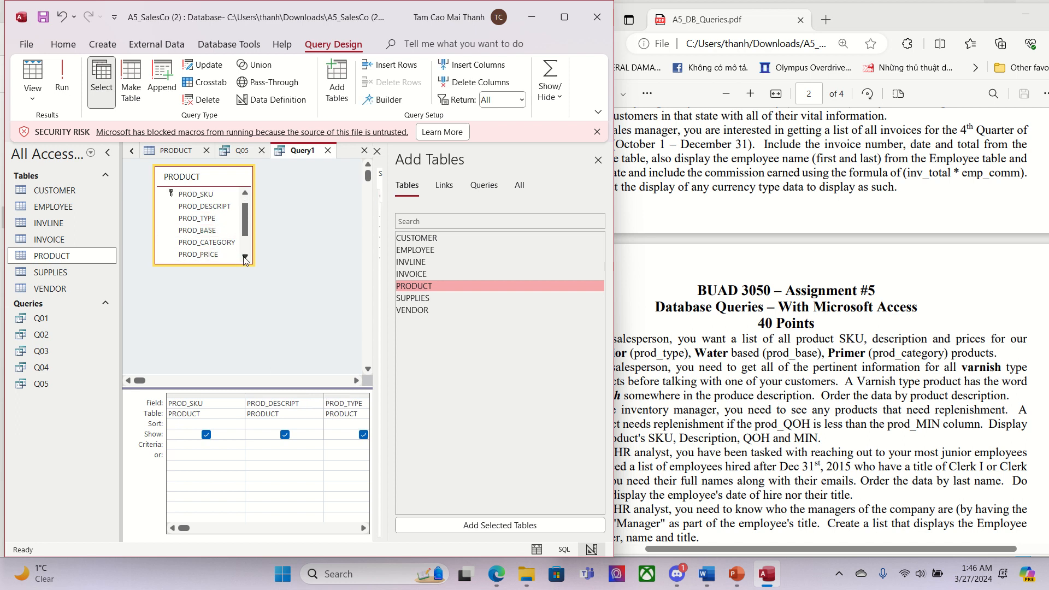
{"action": "left_click", "coordinate": [245, 257]}
{"action": "left_click", "coordinate": [245, 257]}
{"action": "left_click", "coordinate": [222, 232]}
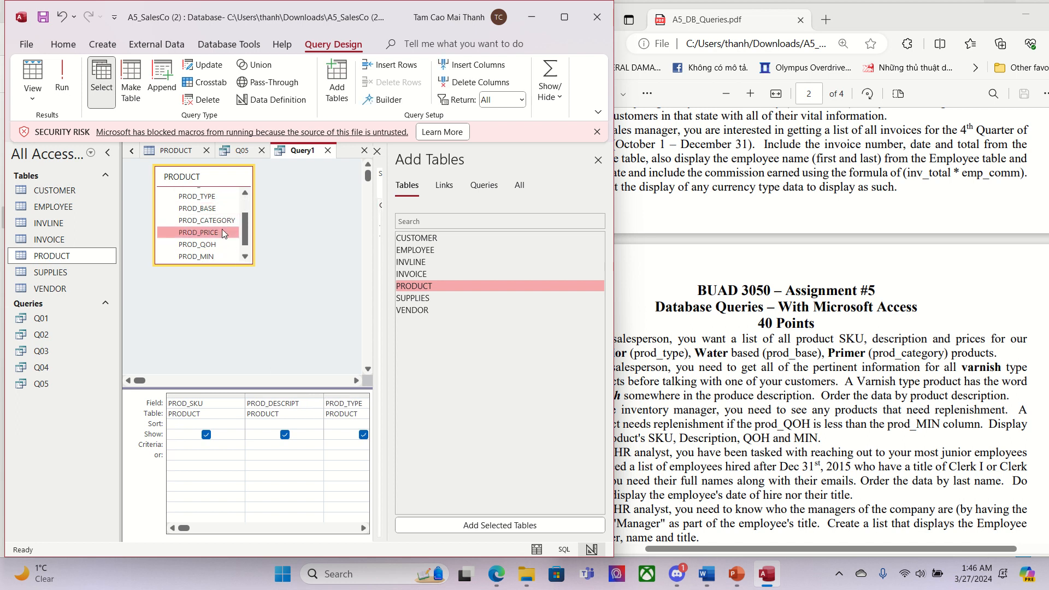
{"action": "double_click", "coordinate": [222, 233]}
{"action": "double_click", "coordinate": [222, 246]}
{"action": "left_click", "coordinate": [245, 257]}
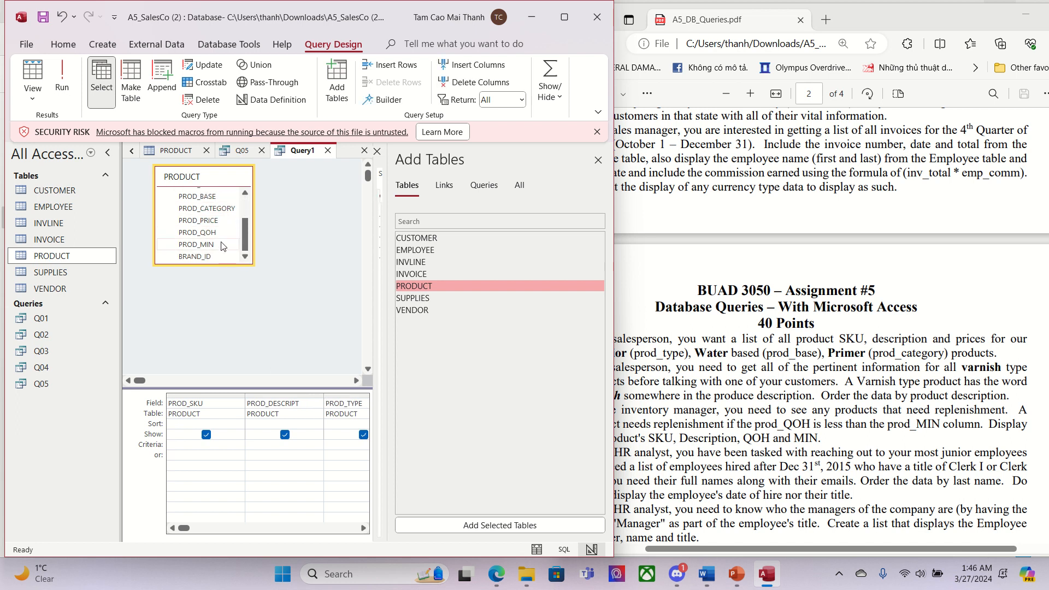
{"action": "double_click", "coordinate": [221, 244]}
{"action": "double_click", "coordinate": [221, 256]}
Step: Reread question 6 in the assignment PDF, and examine the PRODUCT table's records in the maximized database window
{"action": "left_click", "coordinate": [843, 403]}
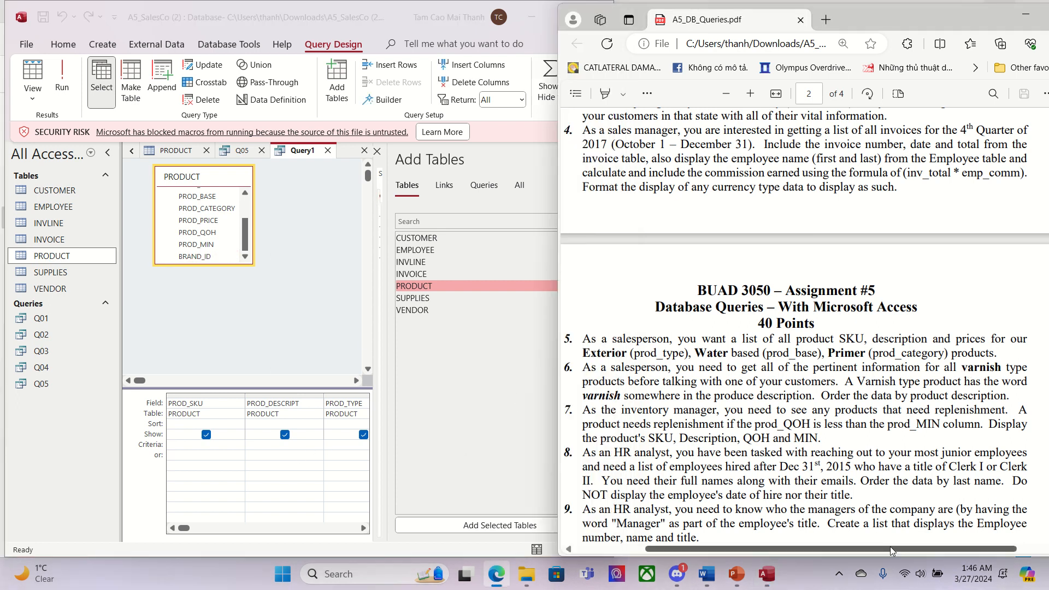
{"action": "mouse_move", "coordinate": [891, 547]}
{"action": "left_mouse_down"}
{"action": "mouse_move", "coordinate": [914, 548]}
{"action": "mouse_move", "coordinate": [894, 549]}
{"action": "left_mouse_up"}
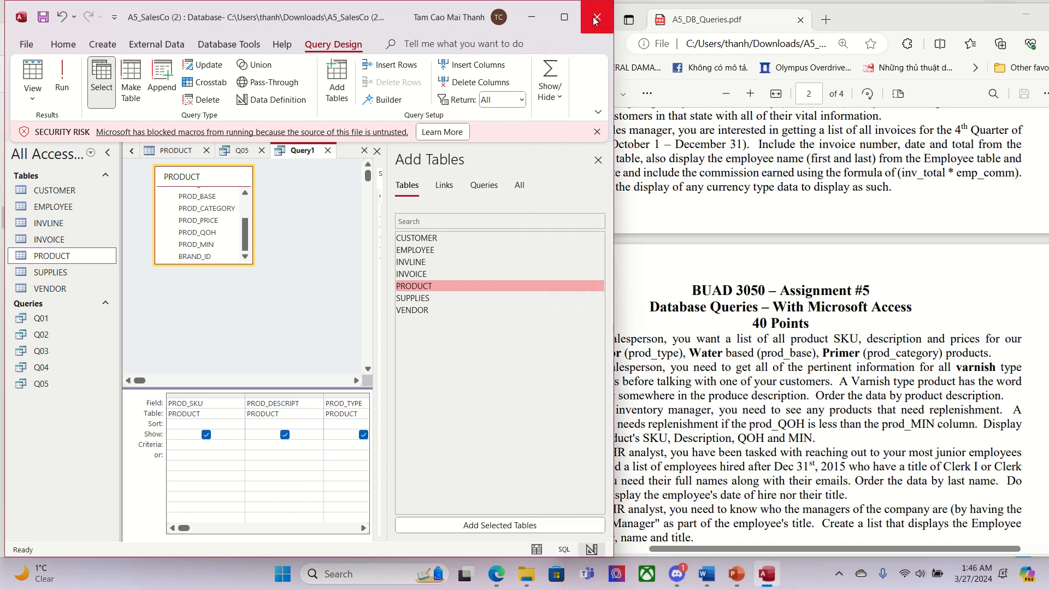
{"action": "double_click", "coordinate": [395, 33]}
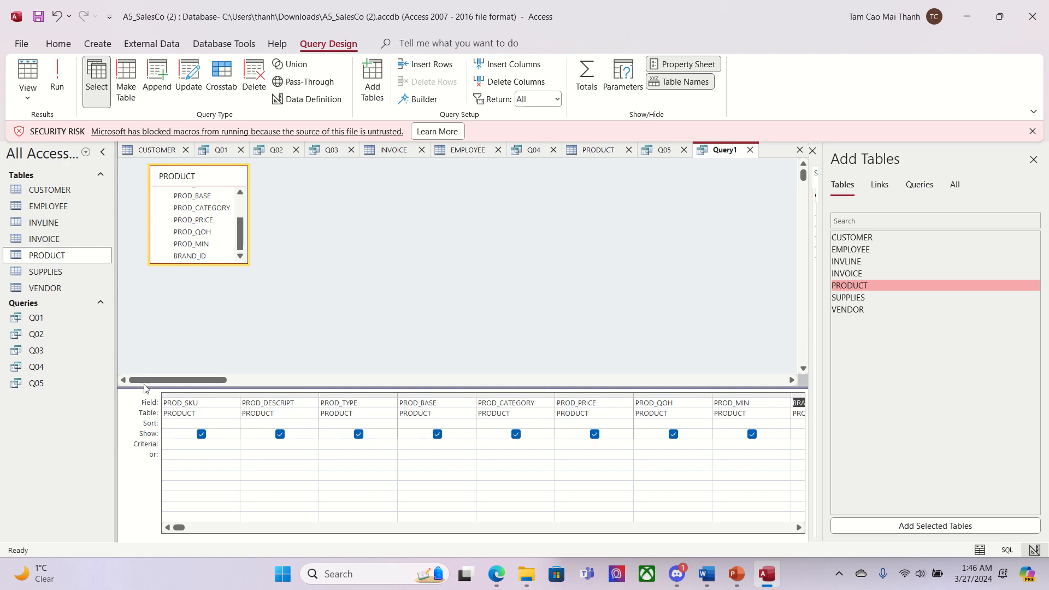
{"action": "double_click", "coordinate": [50, 258]}
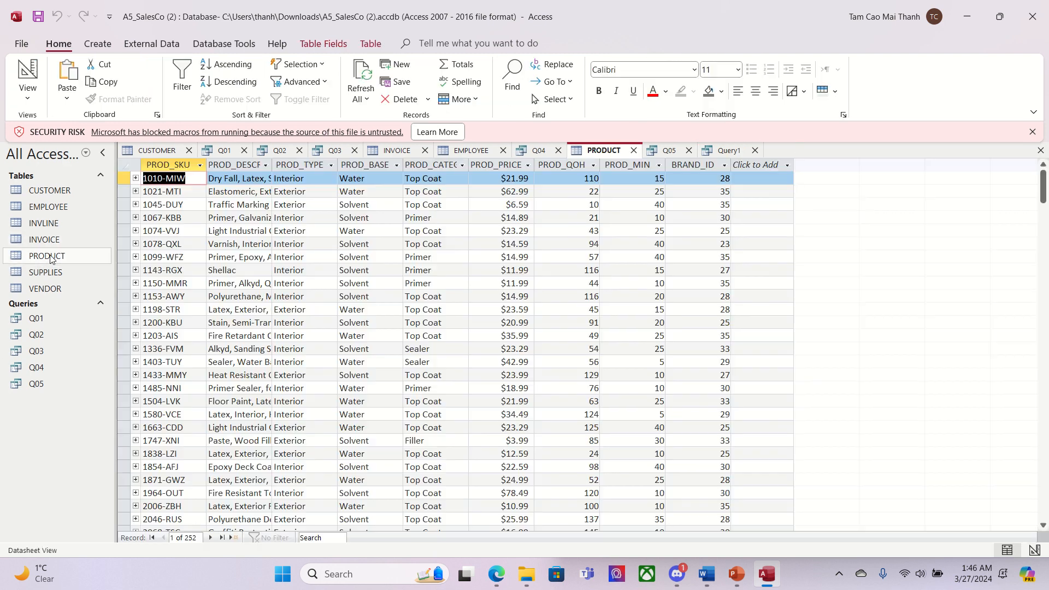
{"action": "scroll", "coordinate": [248, 459], "scroll_direction": "down", "scroll_amount": 7}
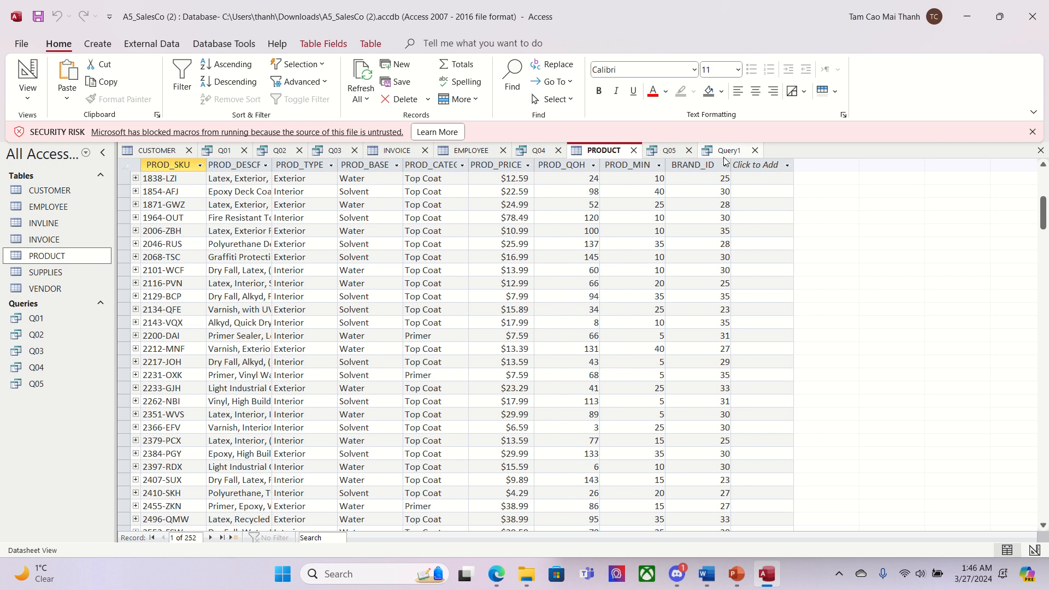
Step: Set the new query's PROD_DESCRIPT criterion to "*varnish*" and run the query
{"action": "left_click", "coordinate": [724, 155]}
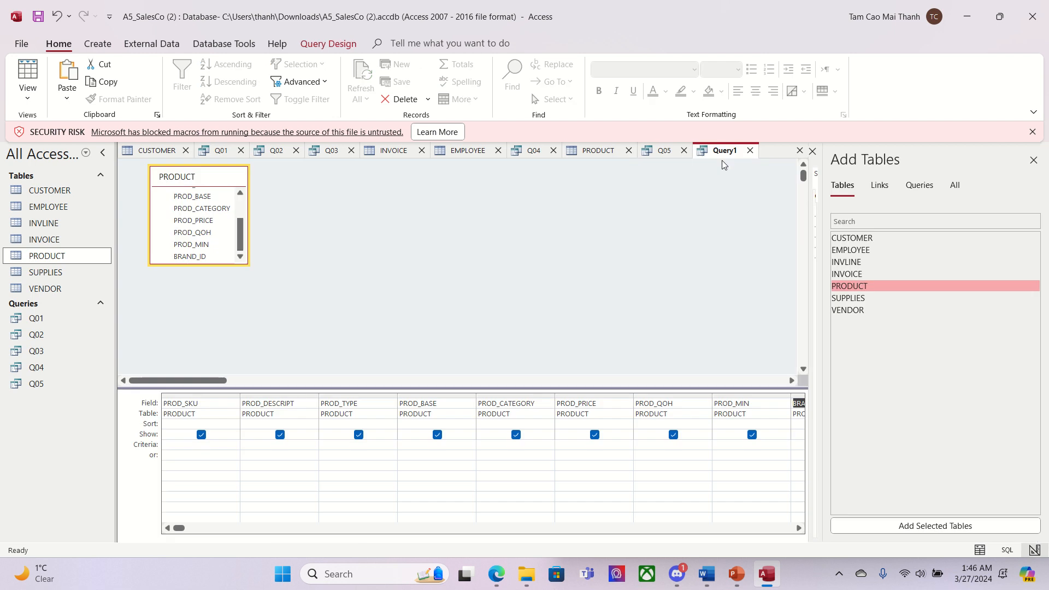
{"action": "left_click", "coordinate": [268, 451]}
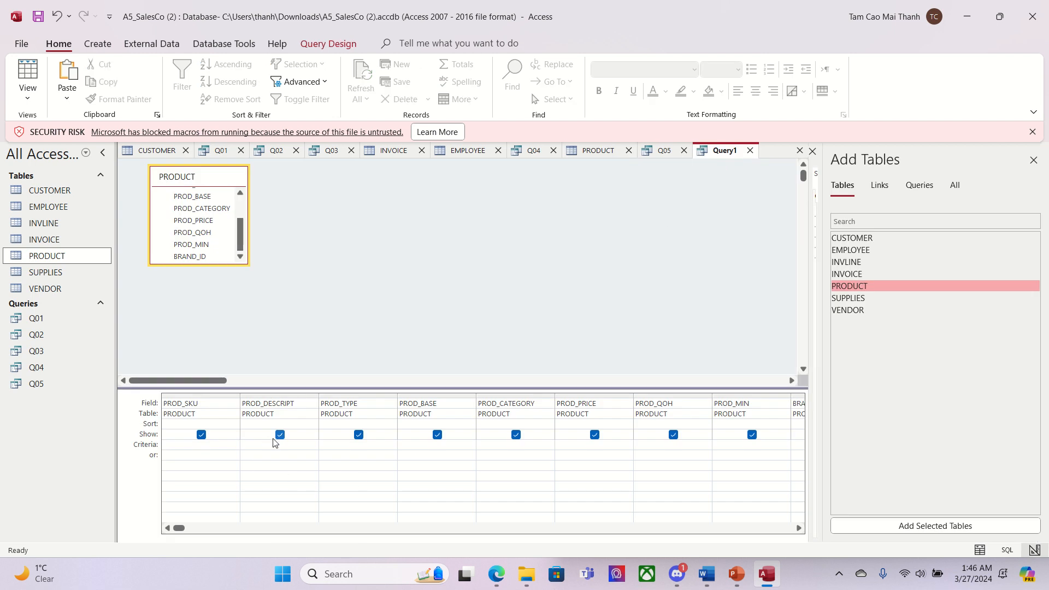
{"action": "type", "text": "\"*varnish*\""}
{"action": "key", "text": "Tab"}
{"action": "left_click", "coordinate": [353, 48]}
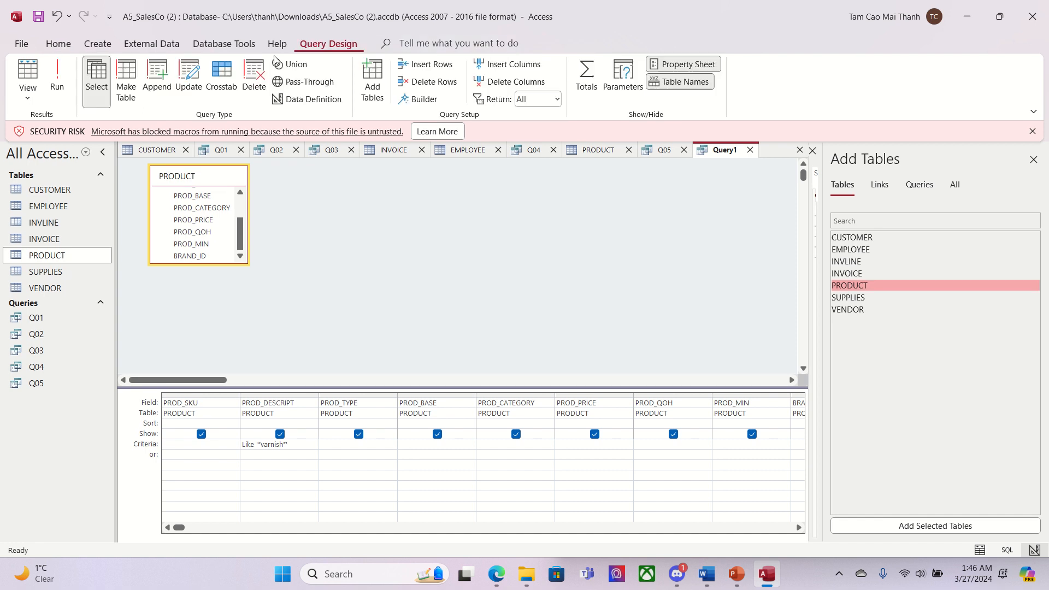
{"action": "left_click", "coordinate": [59, 77]}
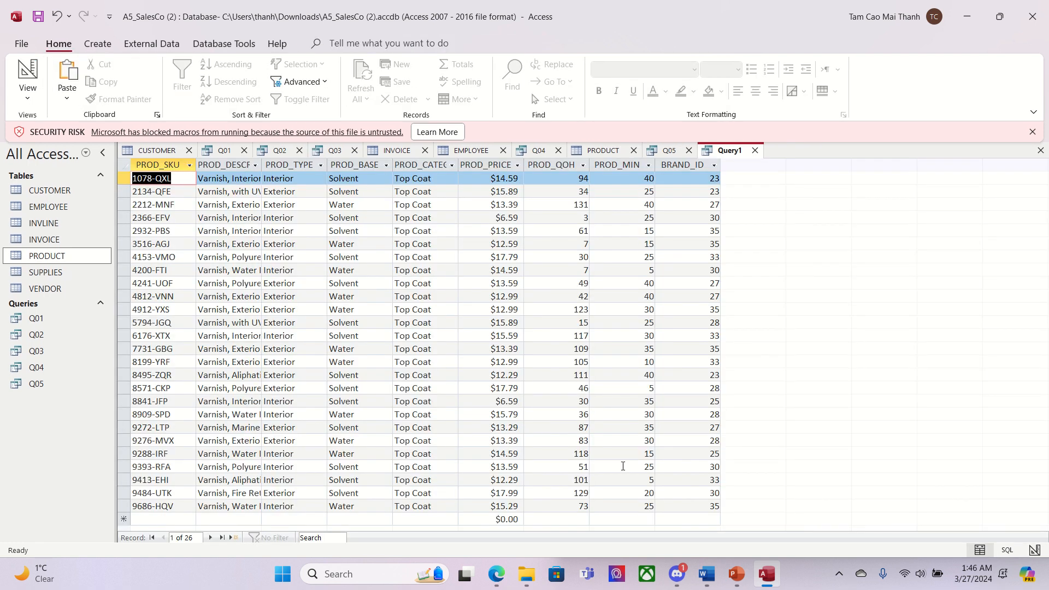
Step: Save the varnish product query as Q06
{"action": "right_click", "coordinate": [721, 151]}
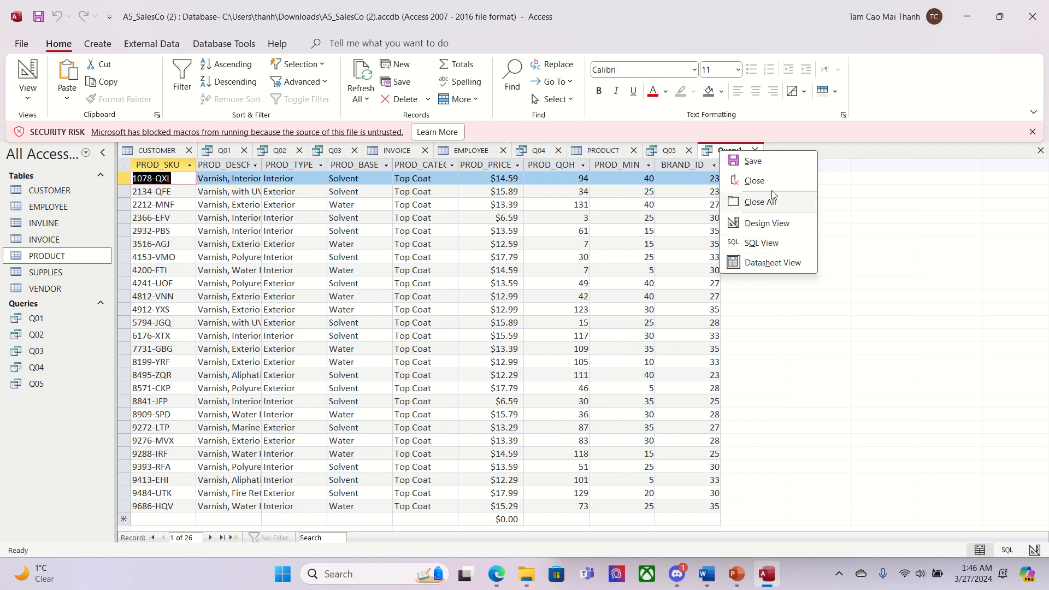
{"action": "left_click", "coordinate": [772, 160]}
{"action": "type", "text": "Q06"}
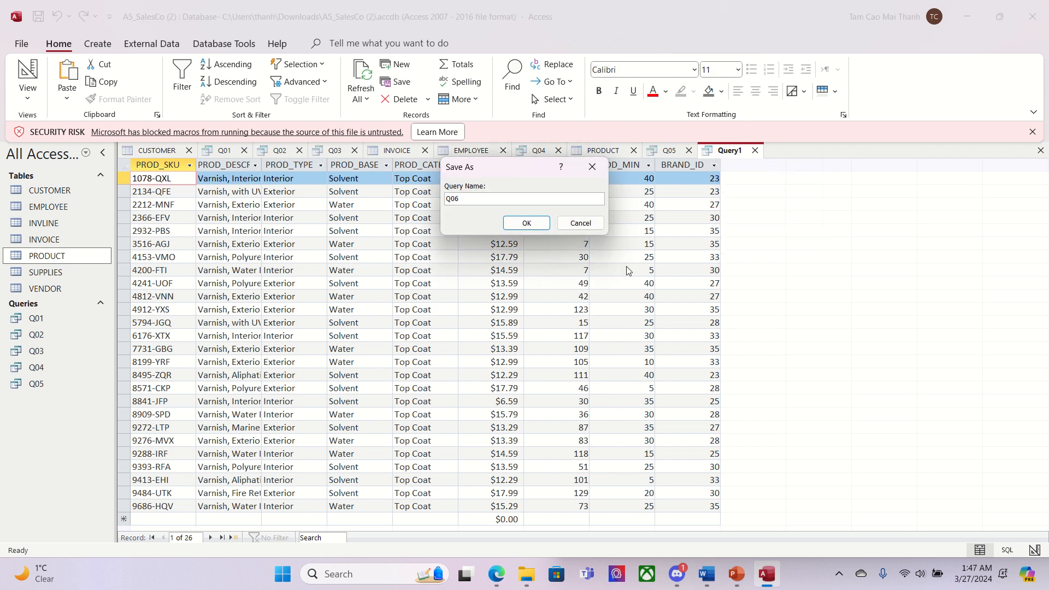
{"action": "left_click", "coordinate": [519, 230]}
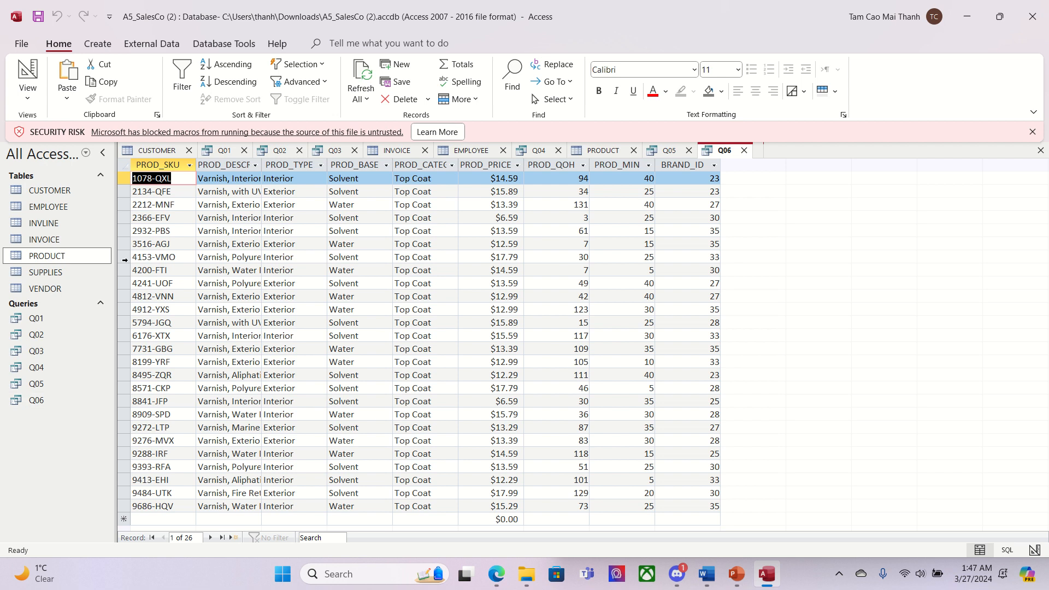
Step: Read question 7 in the assignment PDF for the replenishment condition and the product fields to display
{"action": "left_click", "coordinate": [436, 31]}
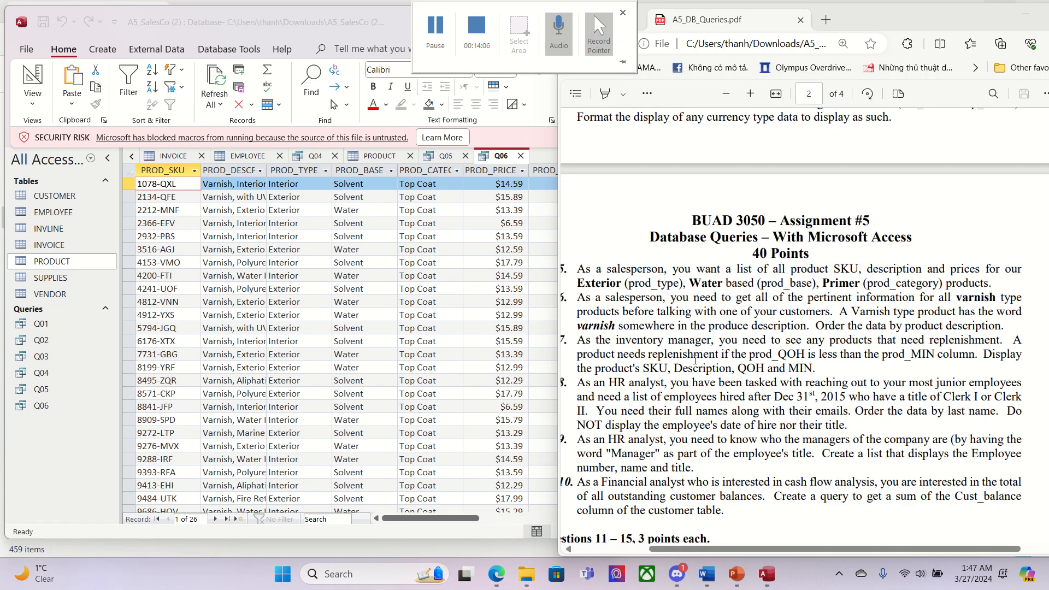
{"action": "left_click", "coordinate": [790, 369]}
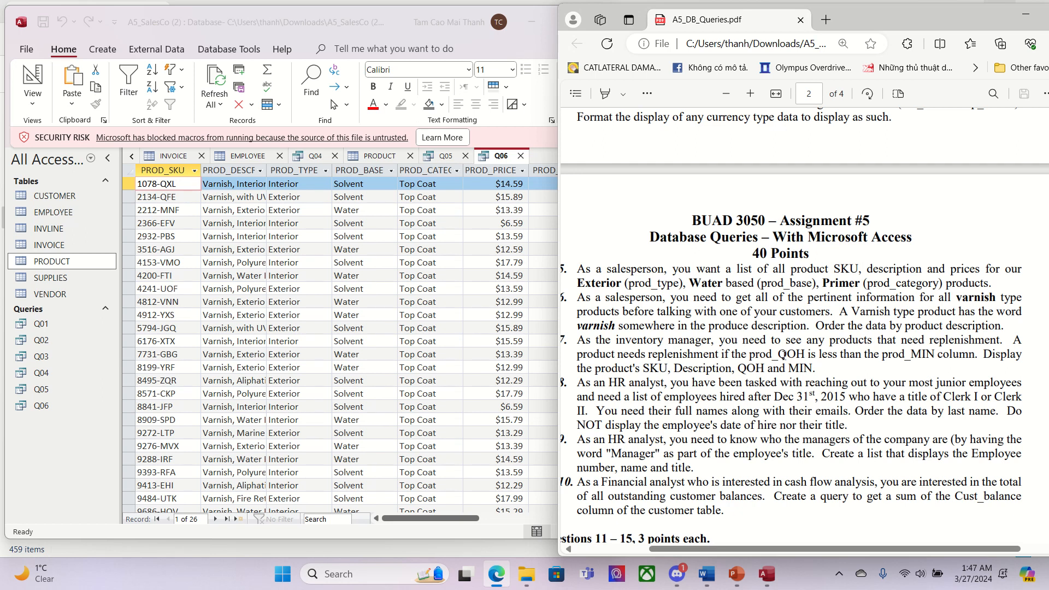
{"action": "left_click_drag", "start_coordinate": [772, 355], "coordinate": [813, 356]}
{"action": "left_click_drag", "start_coordinate": [596, 369], "coordinate": [673, 369]}
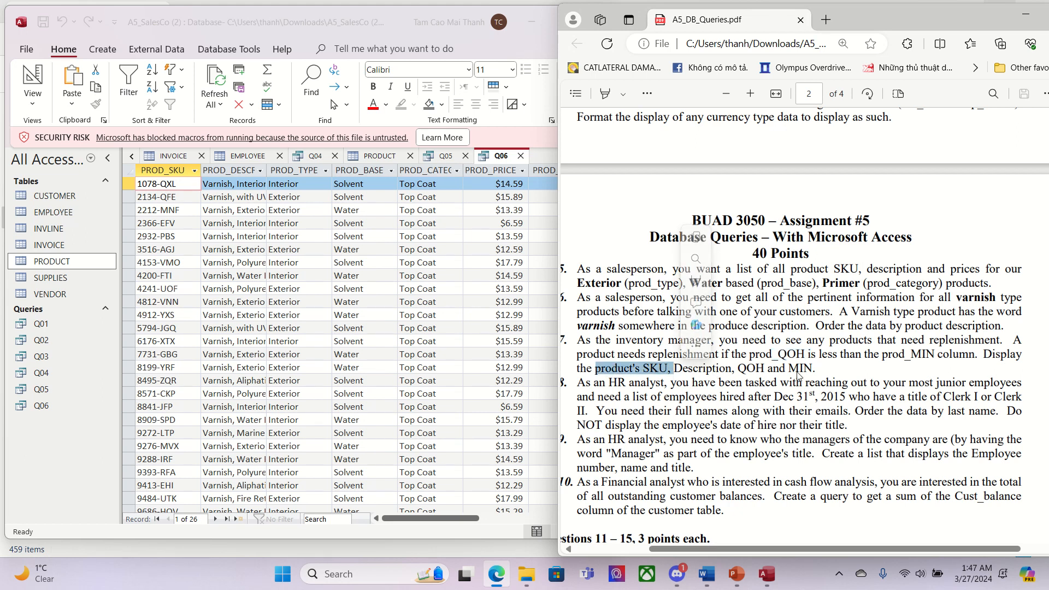
{"action": "left_click", "coordinate": [715, 369]}
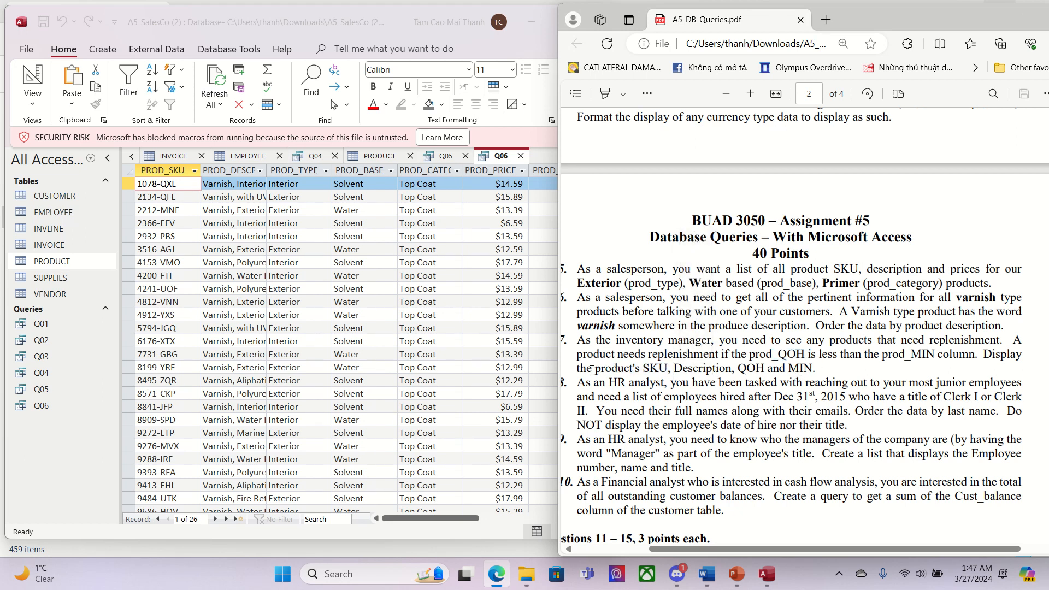
{"action": "left_click_drag", "start_coordinate": [588, 369], "coordinate": [815, 369]}
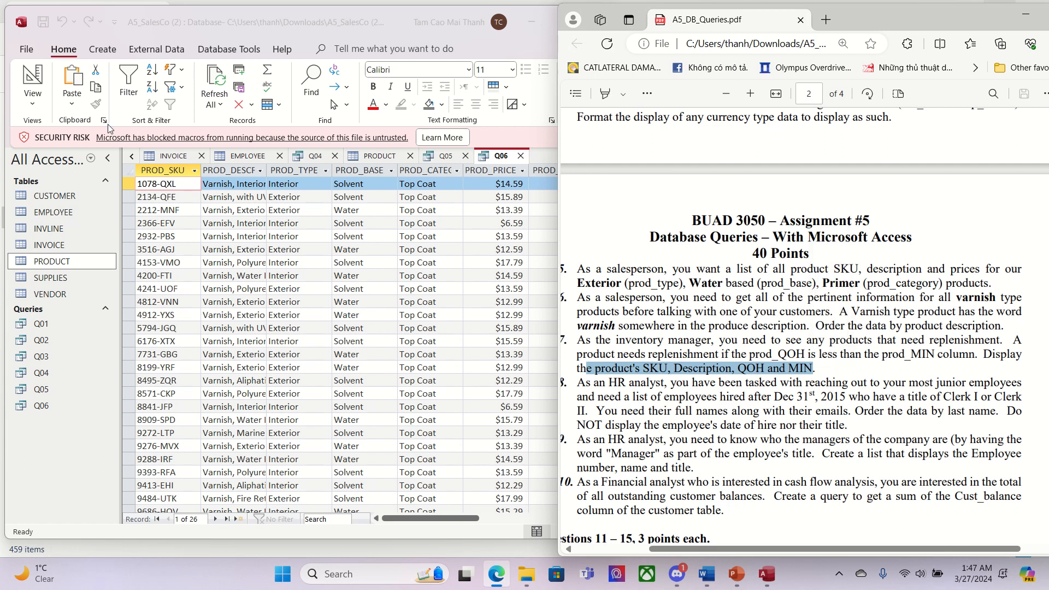
Step: Create a new query in design view from the PRODUCT table and enlarge its field list to show every field
{"action": "left_click", "coordinate": [102, 50]}
{"action": "left_click", "coordinate": [103, 49]}
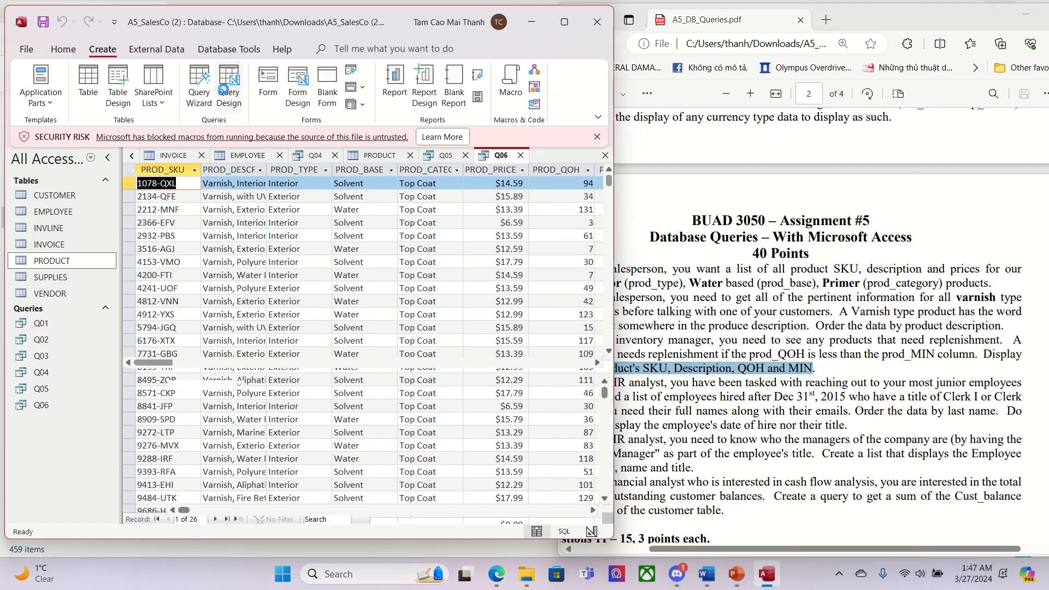
{"action": "left_click", "coordinate": [223, 89]}
{"action": "double_click", "coordinate": [396, 291]}
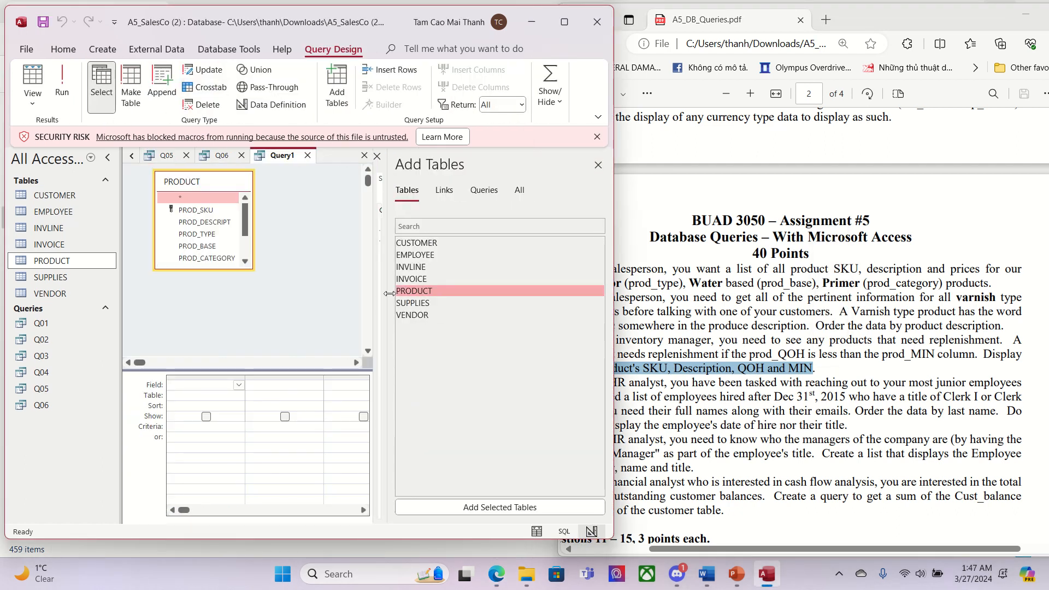
{"action": "left_click_drag", "start_coordinate": [253, 270], "coordinate": [252, 348]}
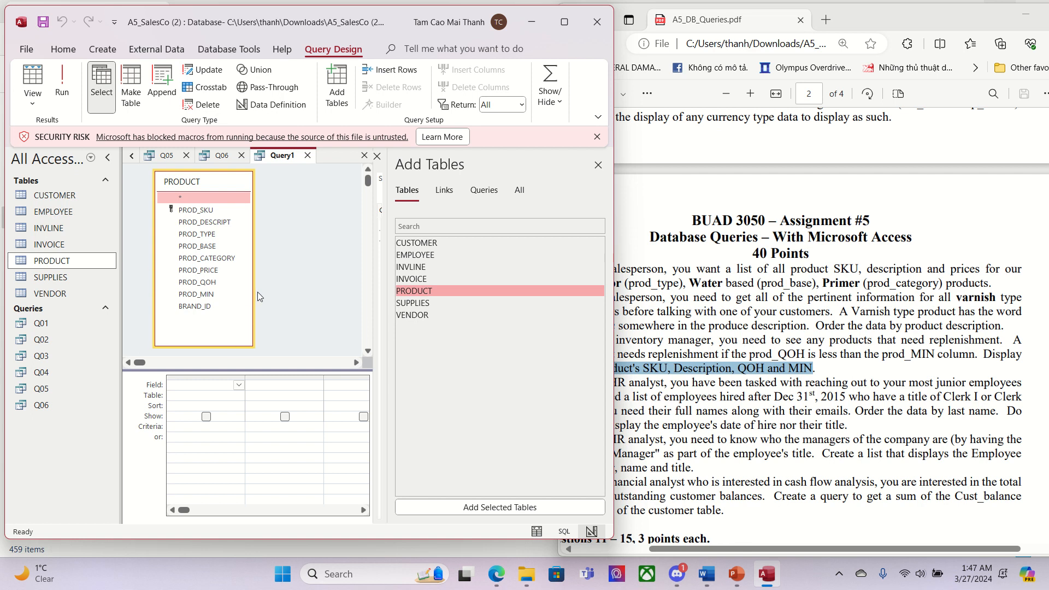
Step: Add PROD_SKU, PROD_DESCRIPT, PROD_QOH and PROD_MIN to the query grid and widen the design area
{"action": "double_click", "coordinate": [215, 211]}
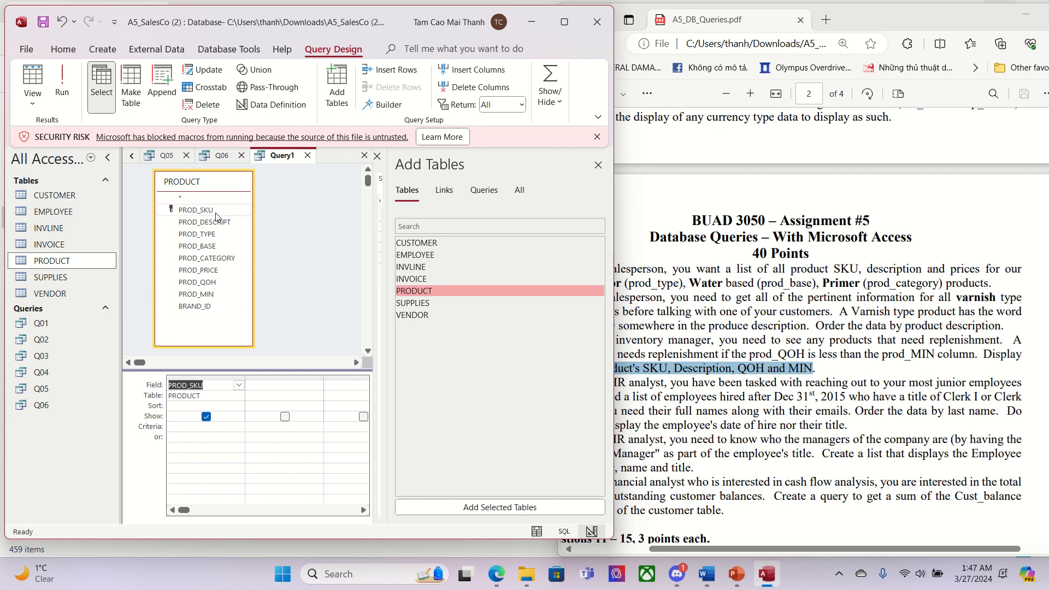
{"action": "double_click", "coordinate": [214, 223]}
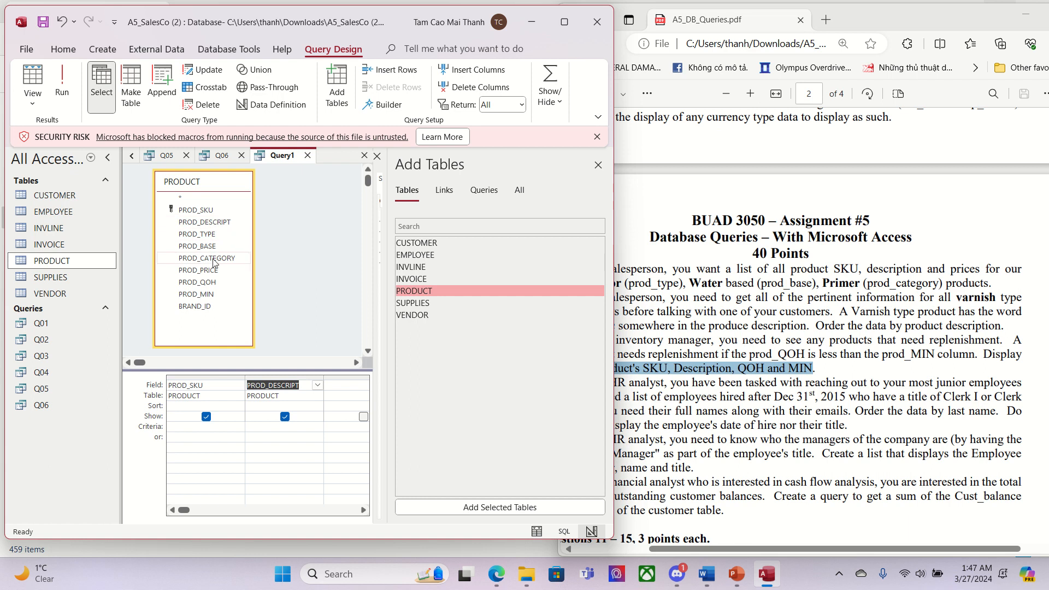
{"action": "left_click", "coordinate": [211, 282]}
{"action": "double_click", "coordinate": [211, 282]}
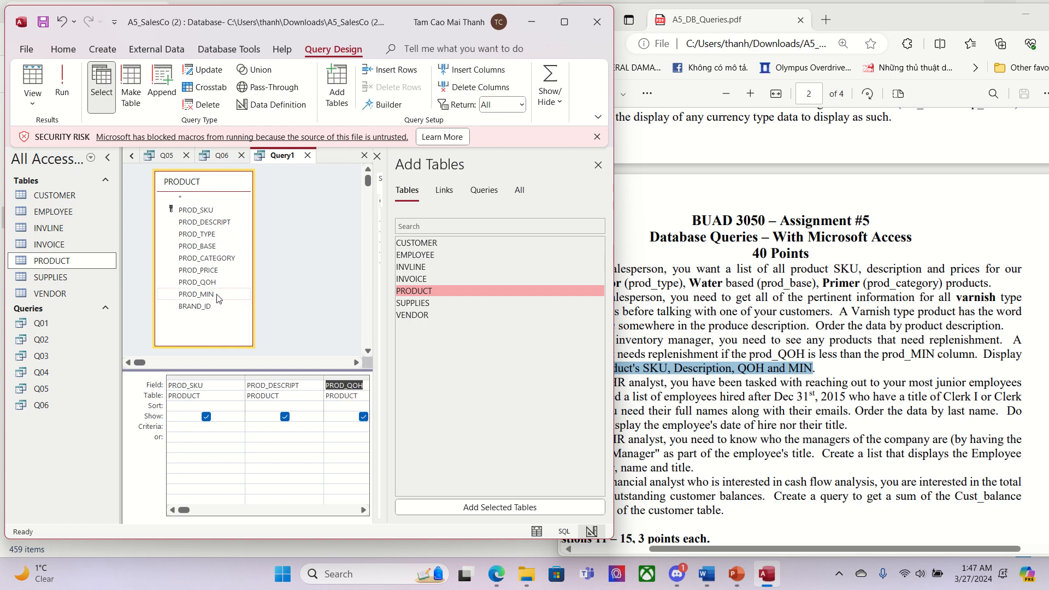
{"action": "double_click", "coordinate": [217, 295]}
{"action": "left_click", "coordinate": [323, 318]}
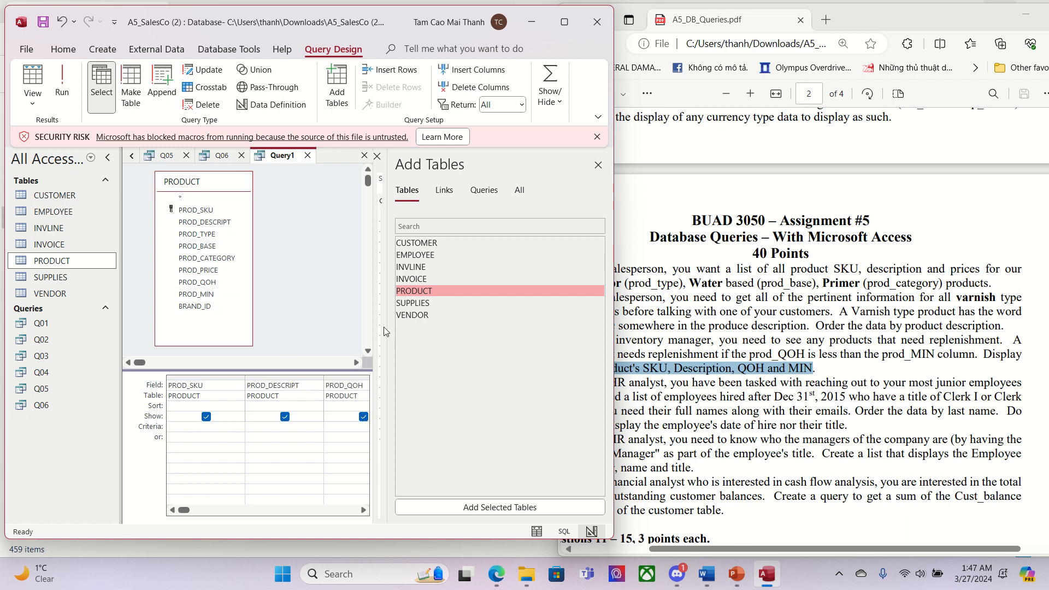
{"action": "left_click_drag", "start_coordinate": [392, 326], "coordinate": [508, 317]}
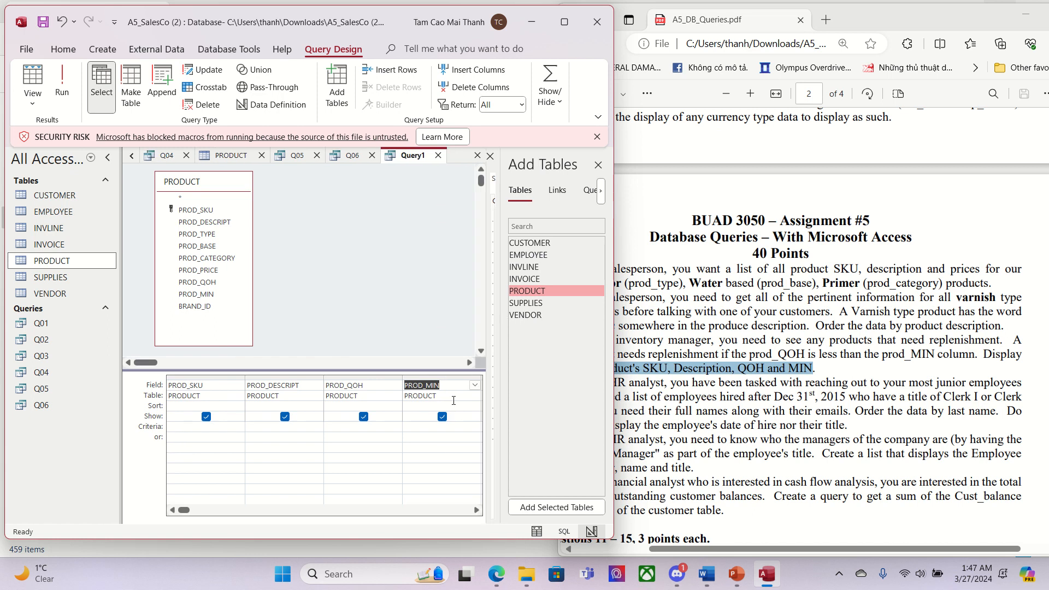
Step: Check the condition in question 7 and build the PROD_QOH criterion [PRODUCT]![PROD_QOH]<[PRODUCT]![PROD_MIN] with the Expression Builder
{"action": "left_click", "coordinate": [886, 415]}
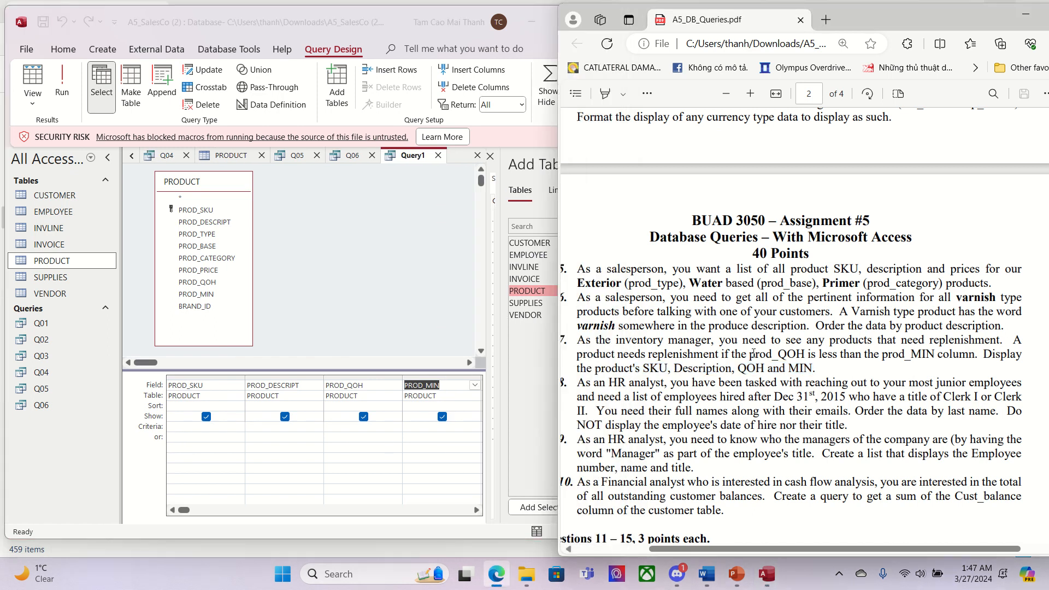
{"action": "left_click_drag", "start_coordinate": [751, 354], "coordinate": [804, 355]}
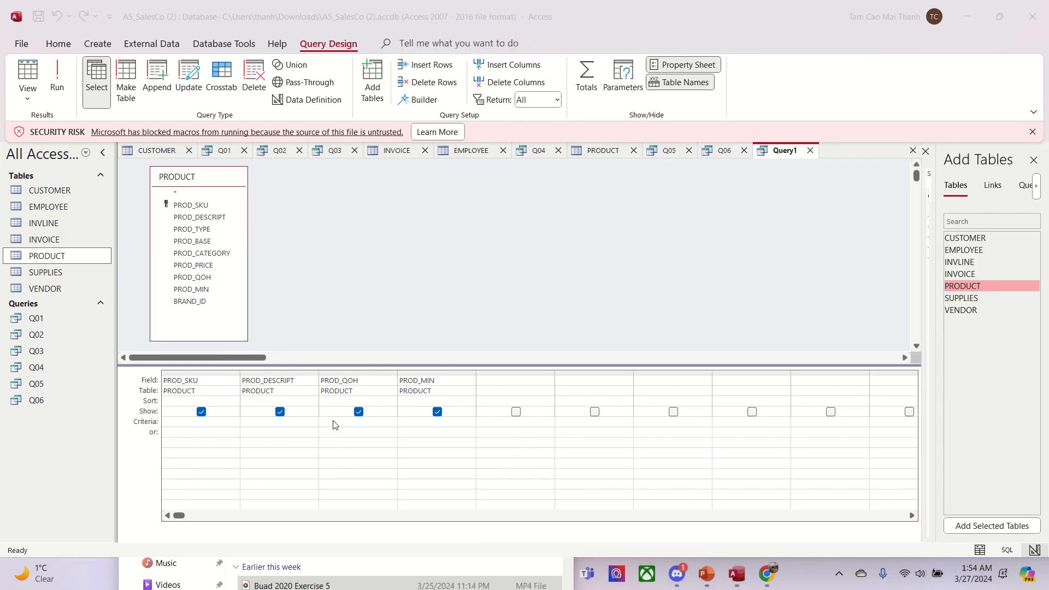
{"action": "left_click", "coordinate": [331, 424]}
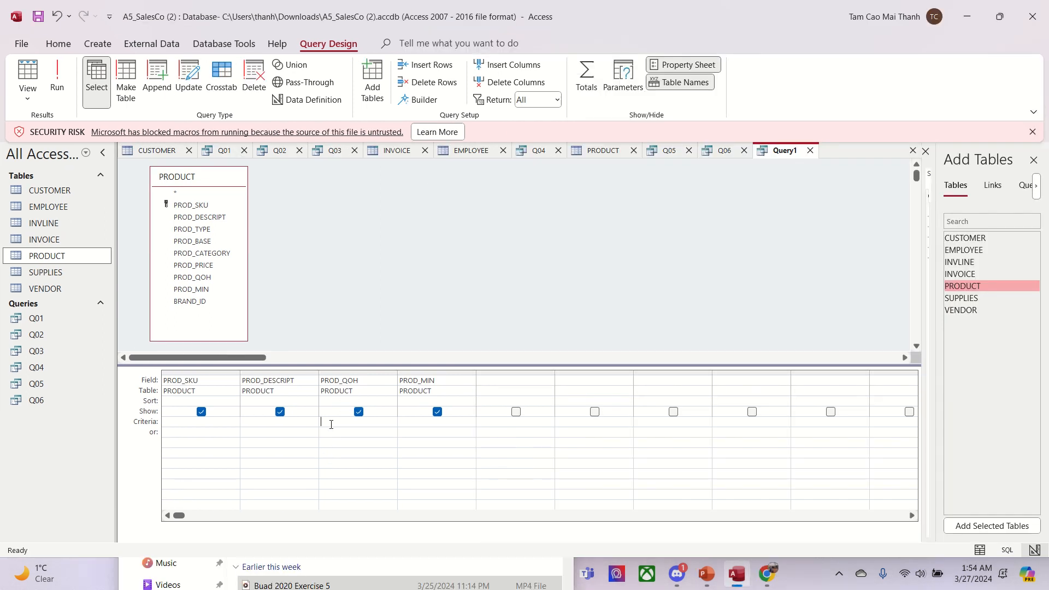
{"action": "left_click", "coordinate": [420, 101]}
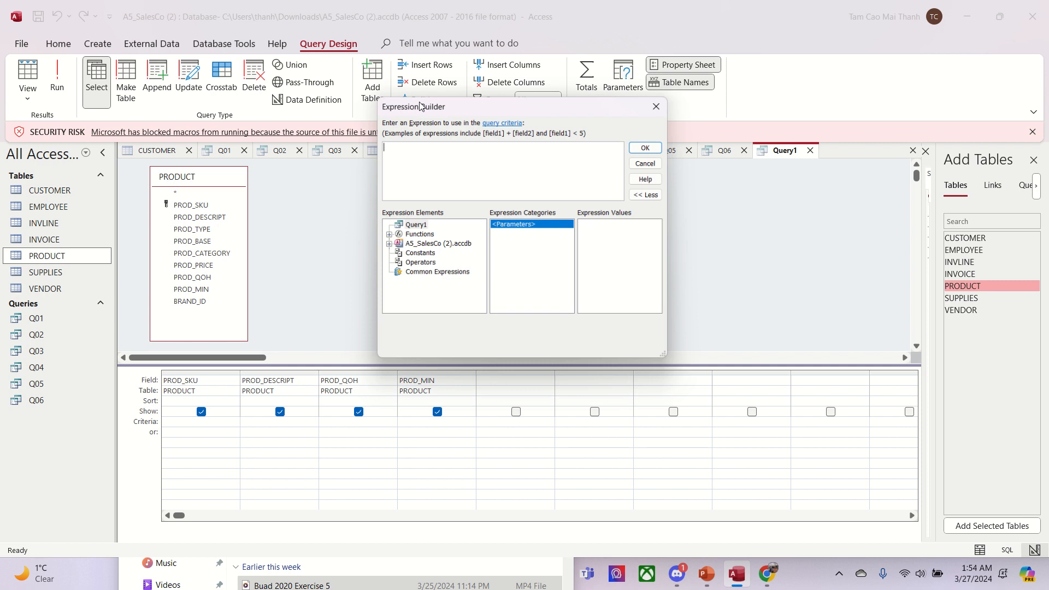
{"action": "double_click", "coordinate": [428, 246]}
{"action": "double_click", "coordinate": [428, 256]}
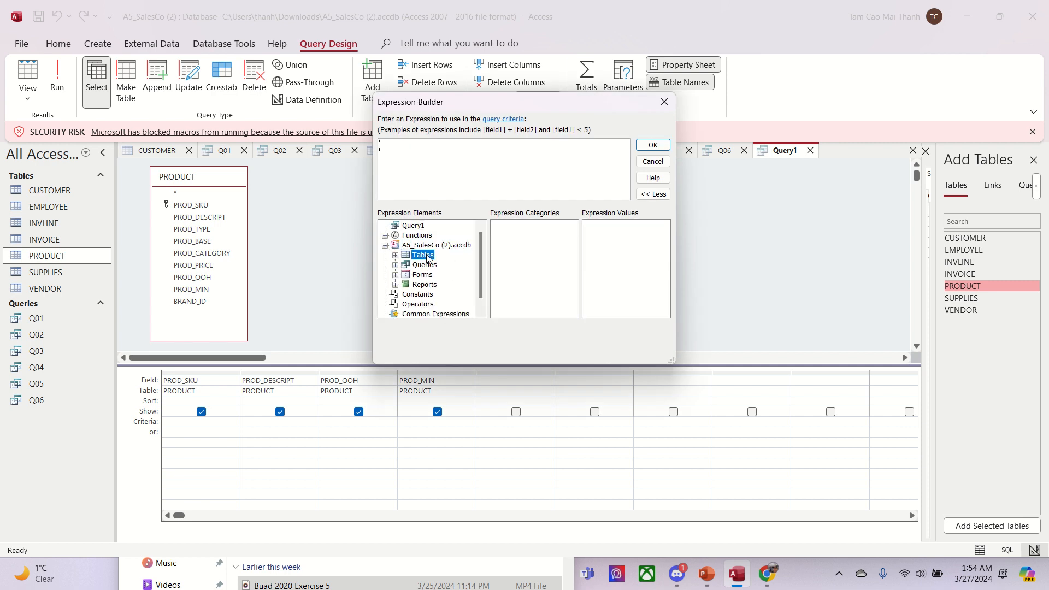
{"action": "left_click", "coordinate": [439, 286]}
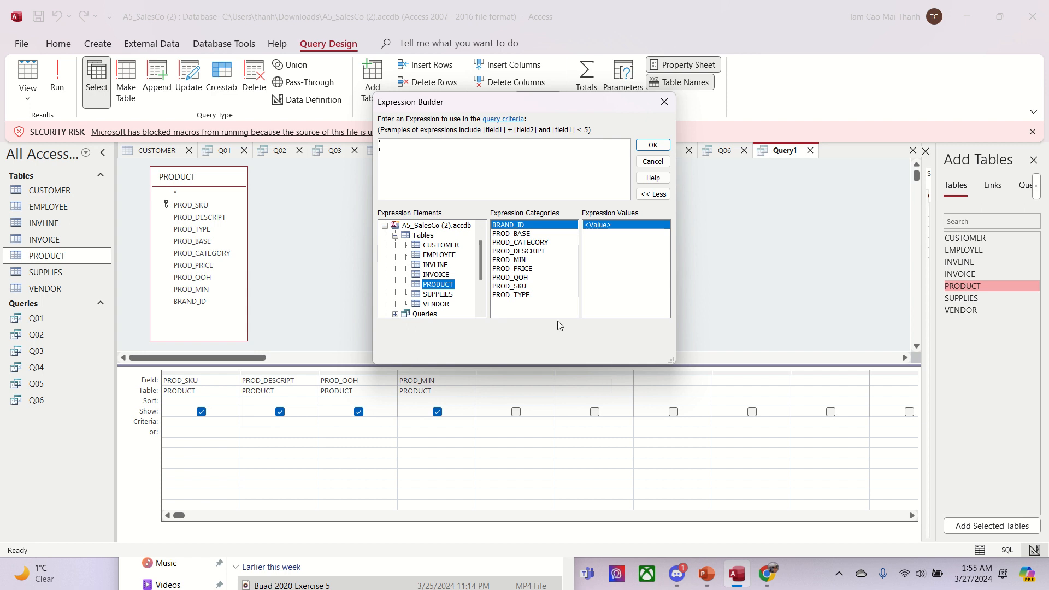
{"action": "double_click", "coordinate": [532, 280]}
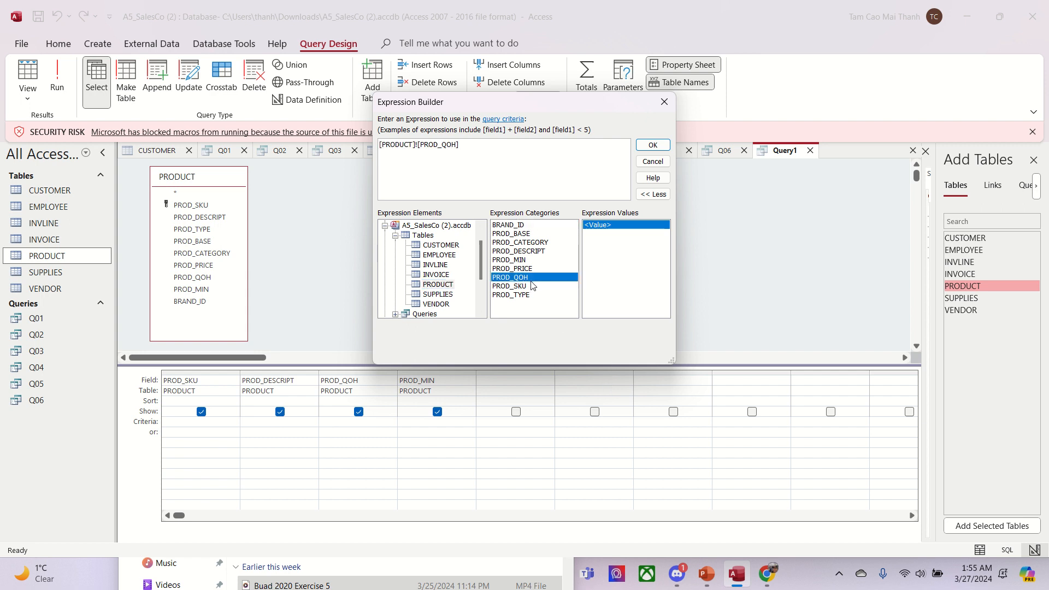
{"action": "type", "text": "<"}
{"action": "double_click", "coordinate": [533, 259]}
{"action": "left_click", "coordinate": [654, 148]}
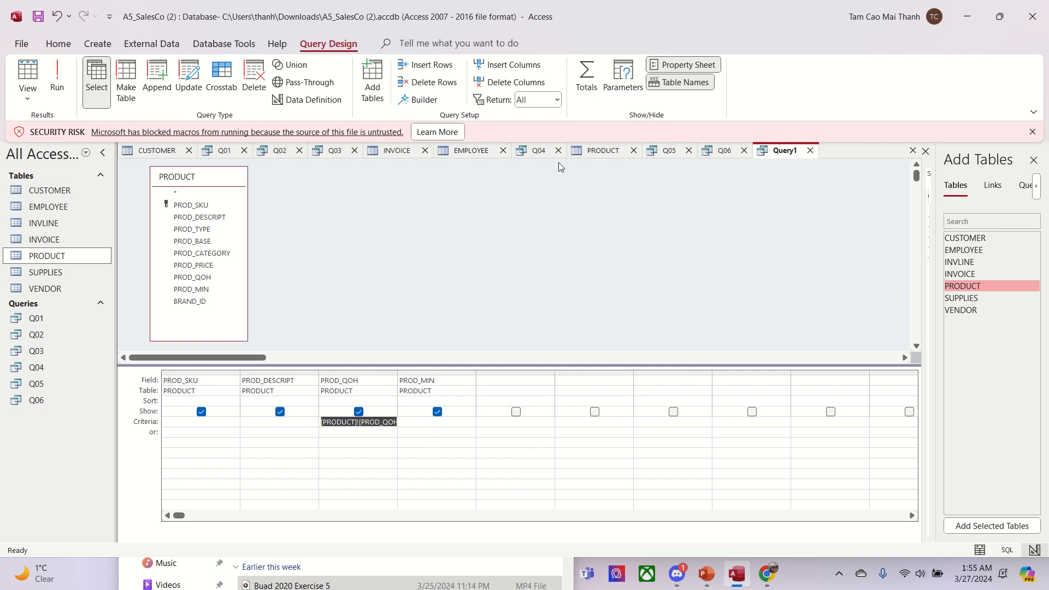
Step: Run the replenishment query and save it under the name Q07
{"action": "left_click", "coordinate": [58, 82]}
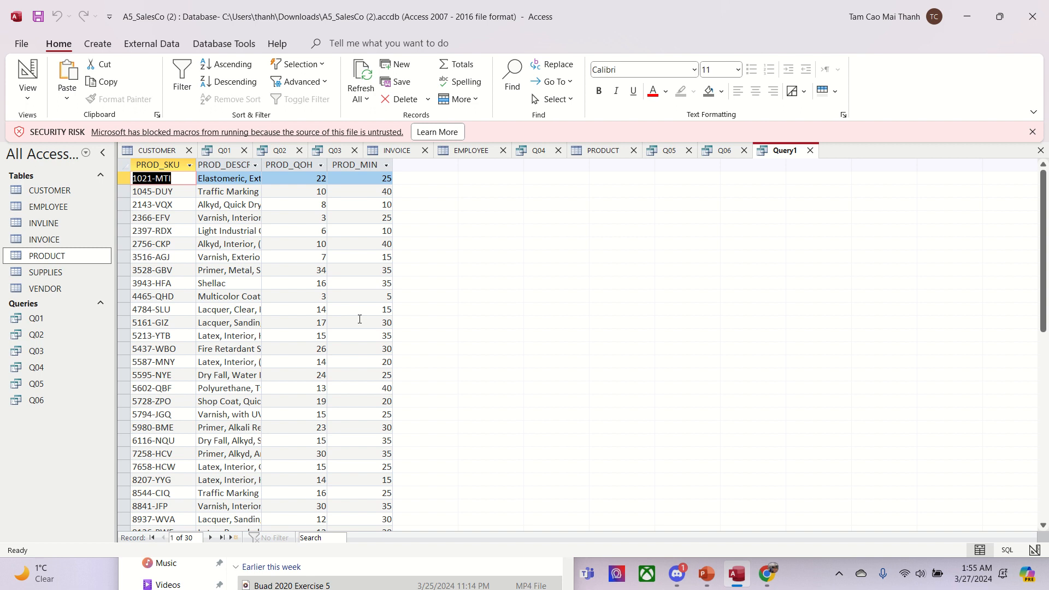
{"action": "mouse_move", "coordinate": [536, 3]}
{"action": "left_click", "coordinate": [435, 33]}
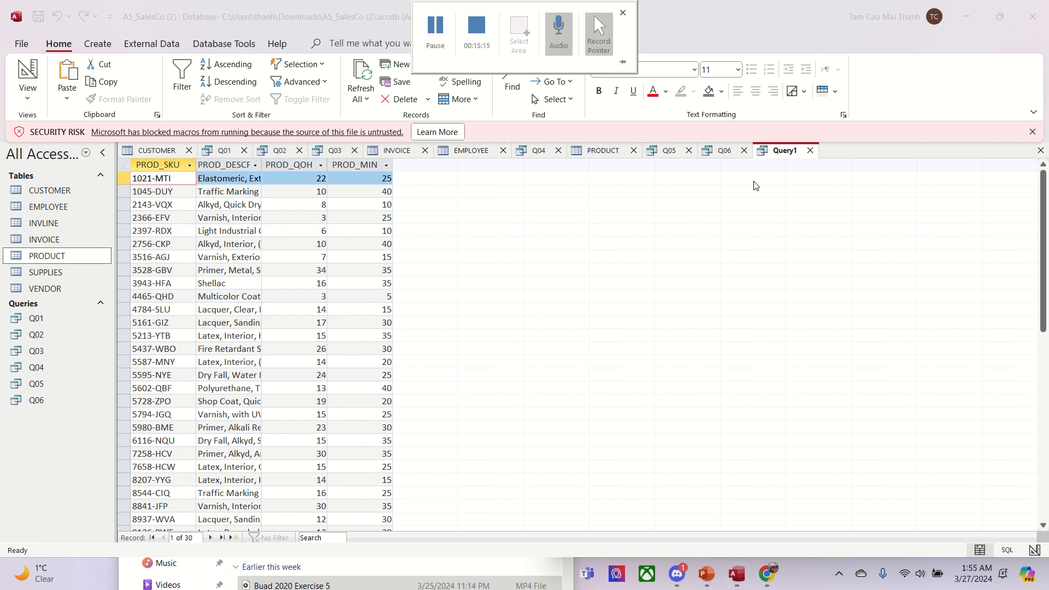
{"action": "right_click", "coordinate": [781, 159]}
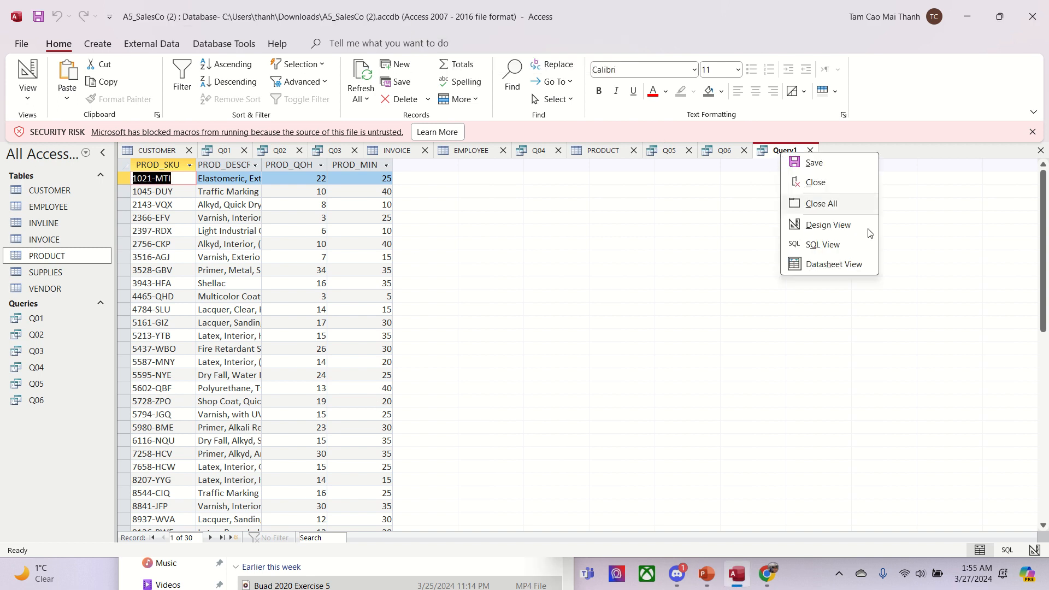
{"action": "left_click", "coordinate": [834, 164]}
{"action": "type", "text": "Q07"}
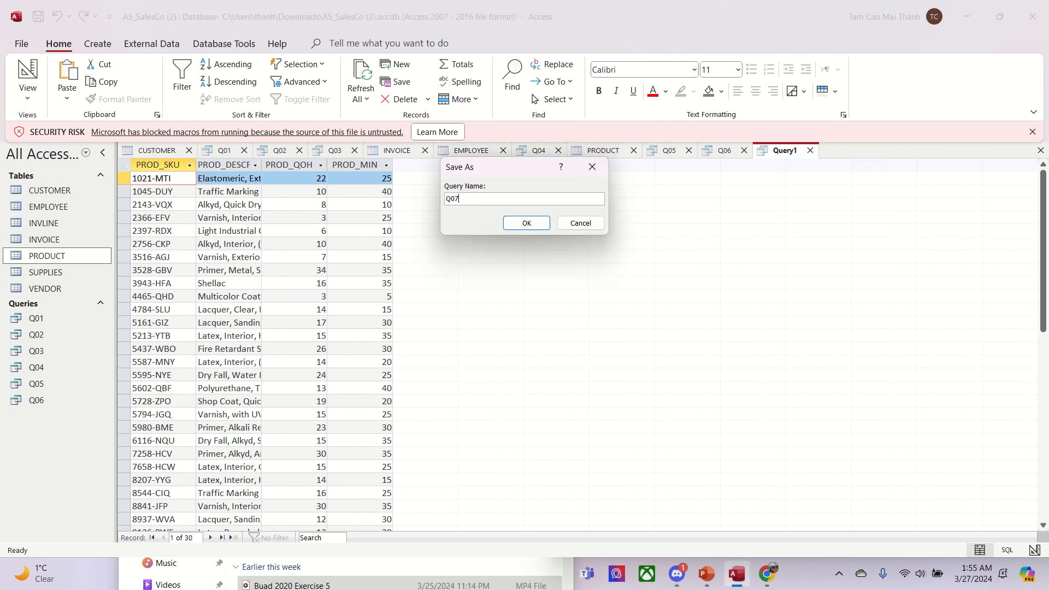
{"action": "left_click", "coordinate": [527, 223]}
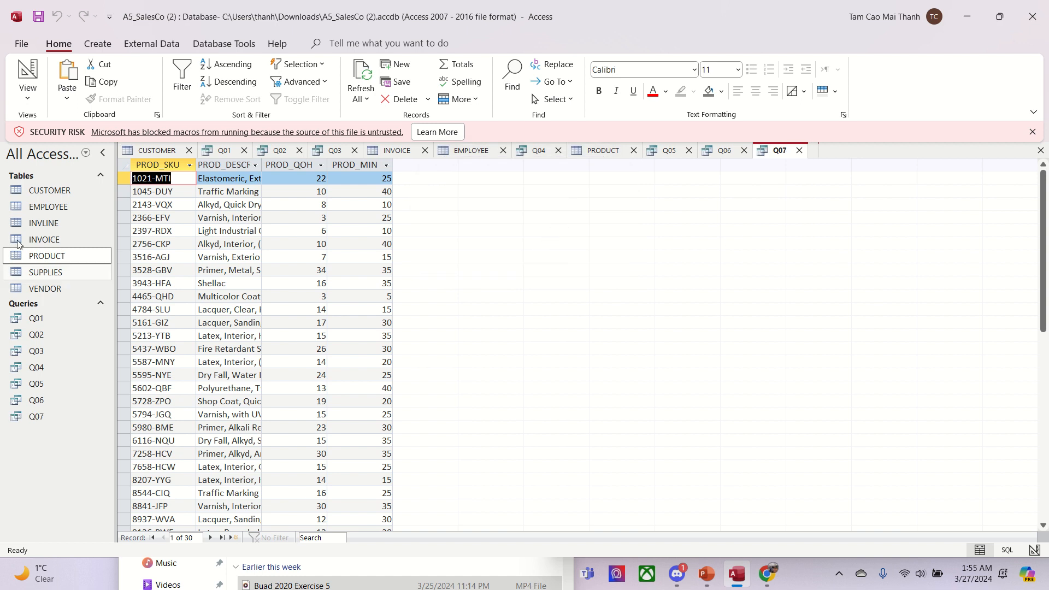
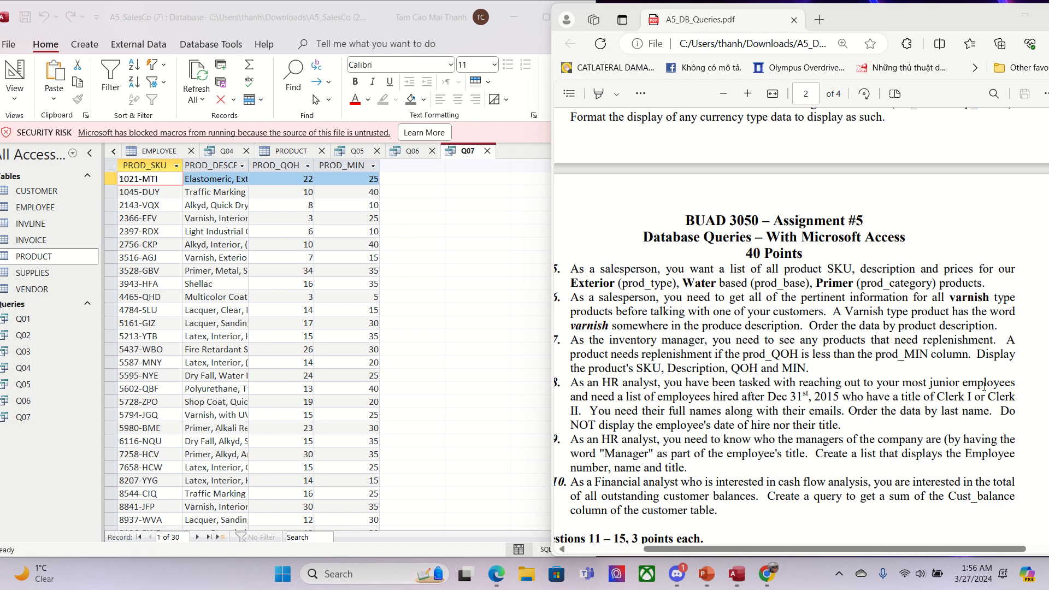
Step: Create another query in design view from the EMPLOYEE table and enlarge its field list in both directions
{"action": "left_click", "coordinate": [92, 49]}
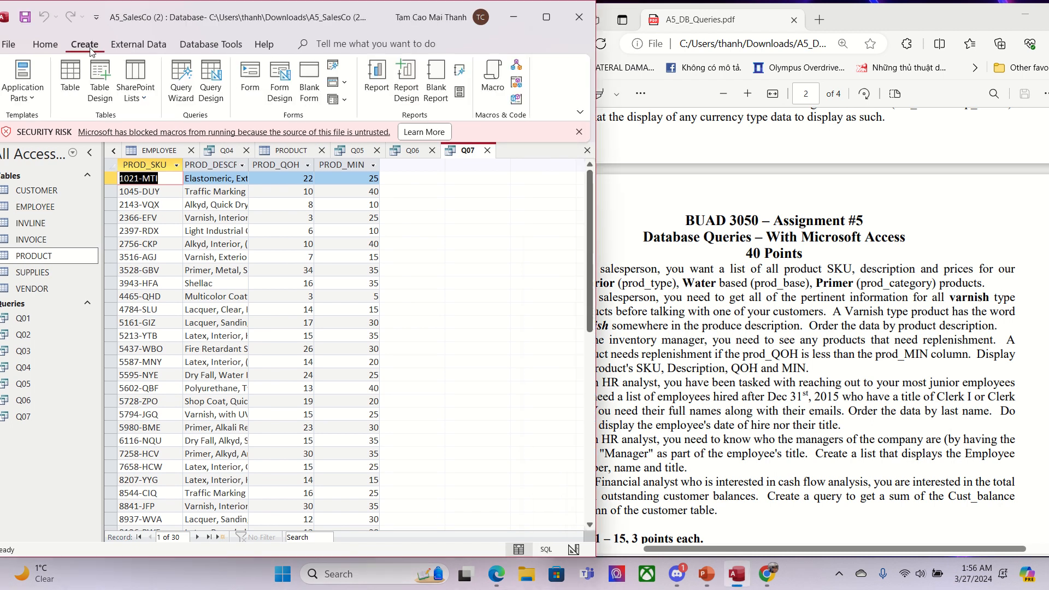
{"action": "left_click", "coordinate": [215, 102]}
{"action": "left_click", "coordinate": [525, 251]}
{"action": "double_click", "coordinate": [526, 253]}
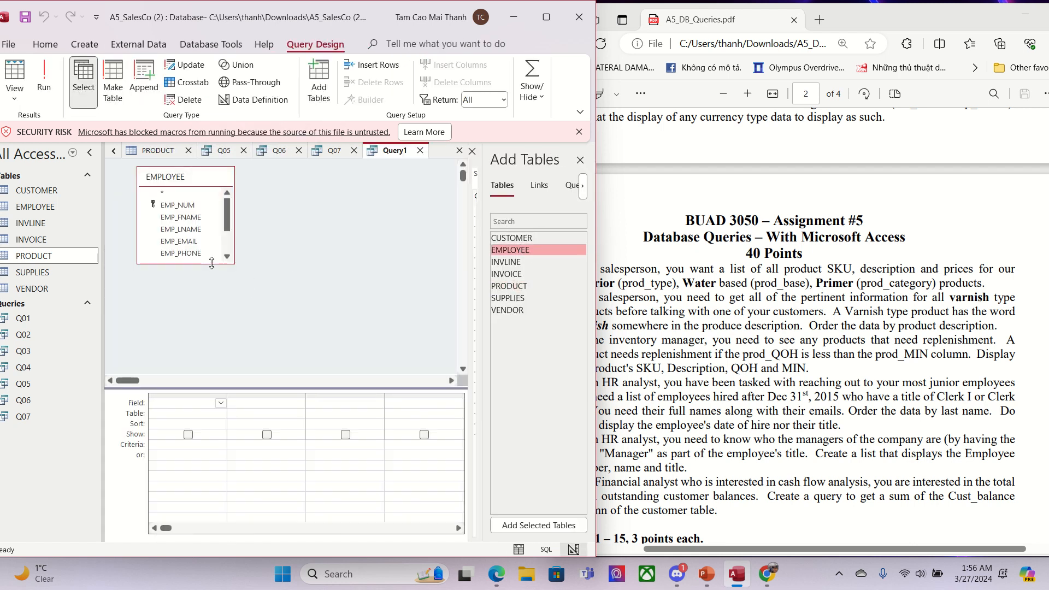
{"action": "left_click_drag", "start_coordinate": [211, 263], "coordinate": [216, 331]}
{"action": "left_click_drag", "start_coordinate": [234, 262], "coordinate": [283, 259]}
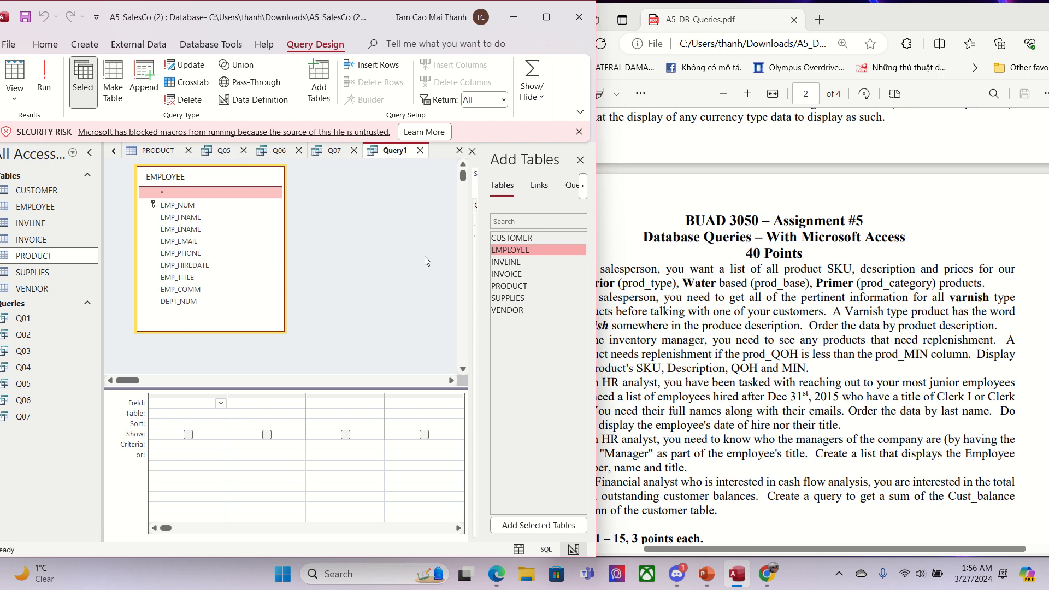
Step: Check the hire-date condition in question 8 and add EMP_HIREDATE and EMP_TITLE to the query grid
{"action": "left_click", "coordinate": [745, 377]}
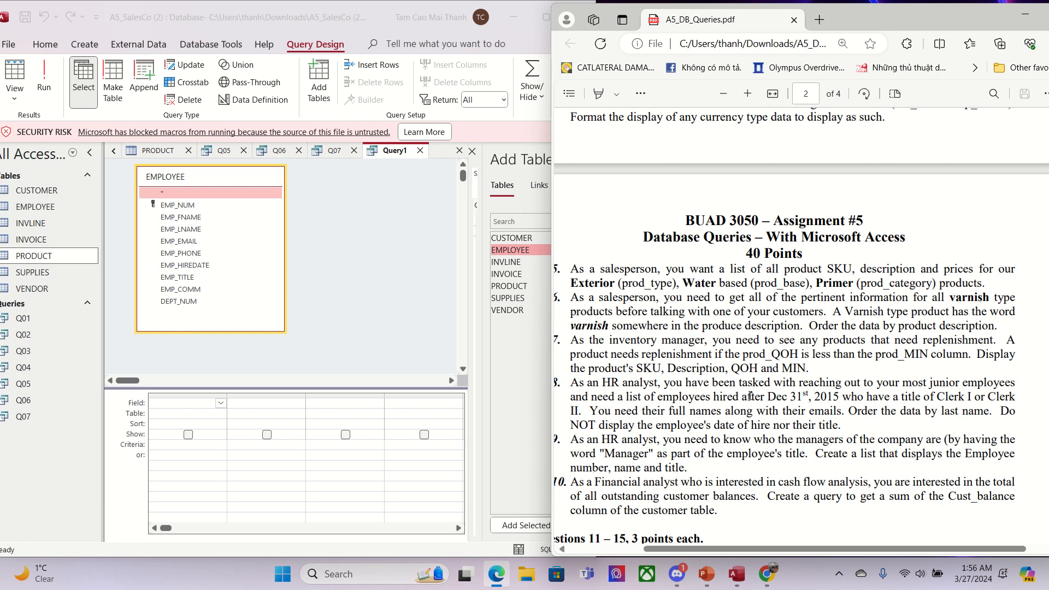
{"action": "left_click_drag", "start_coordinate": [743, 397], "coordinate": [840, 397]}
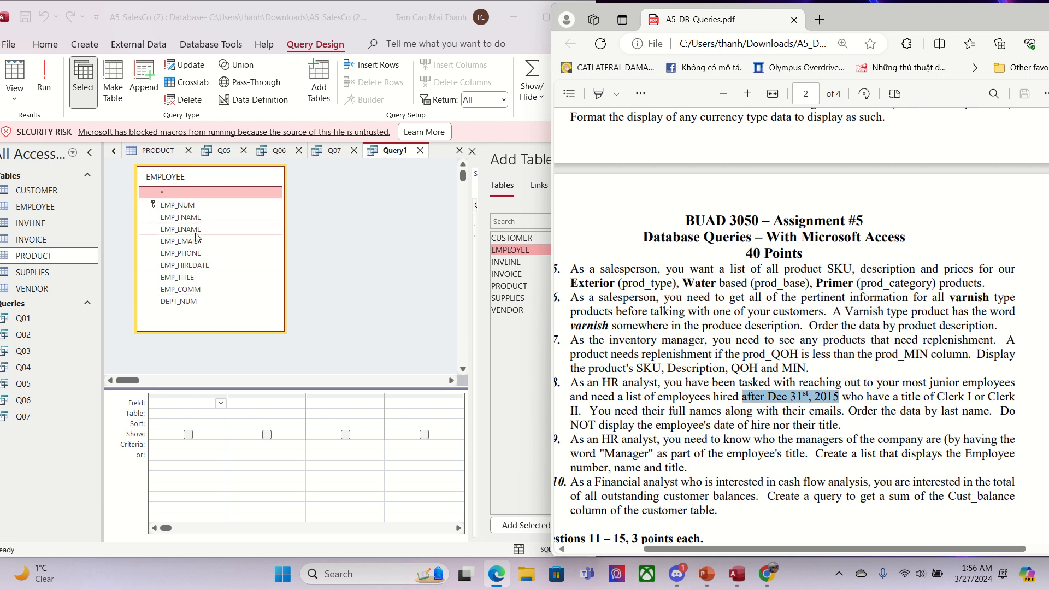
{"action": "left_click", "coordinate": [221, 272]}
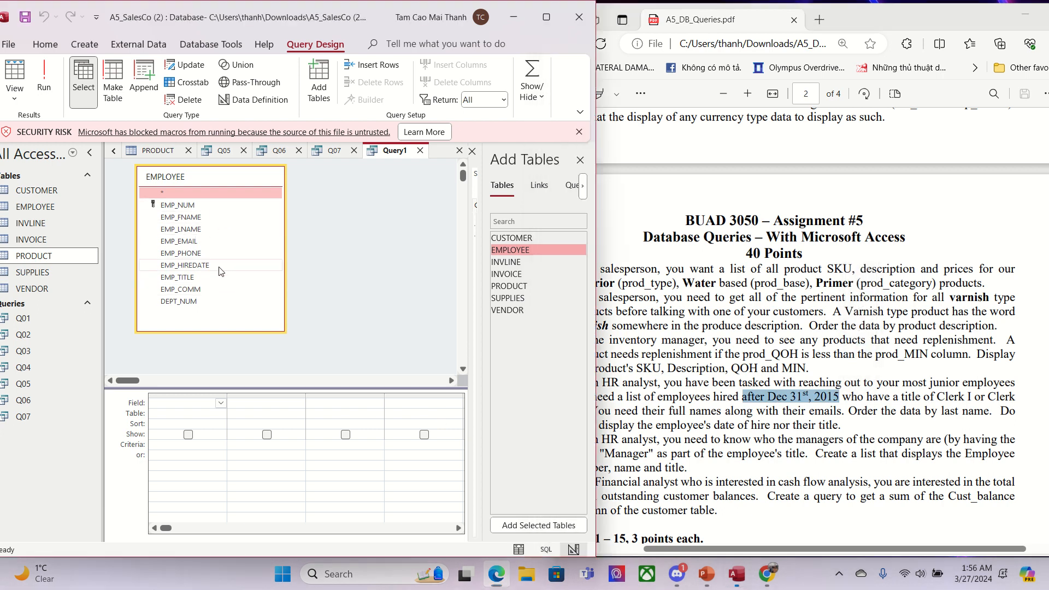
{"action": "double_click", "coordinate": [221, 271]}
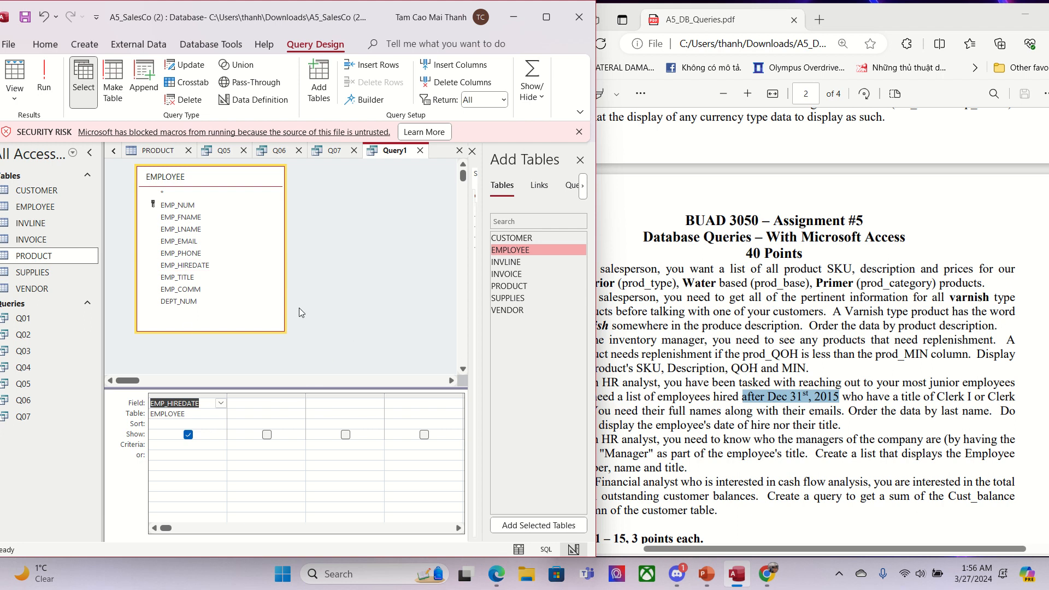
{"action": "double_click", "coordinate": [185, 277]}
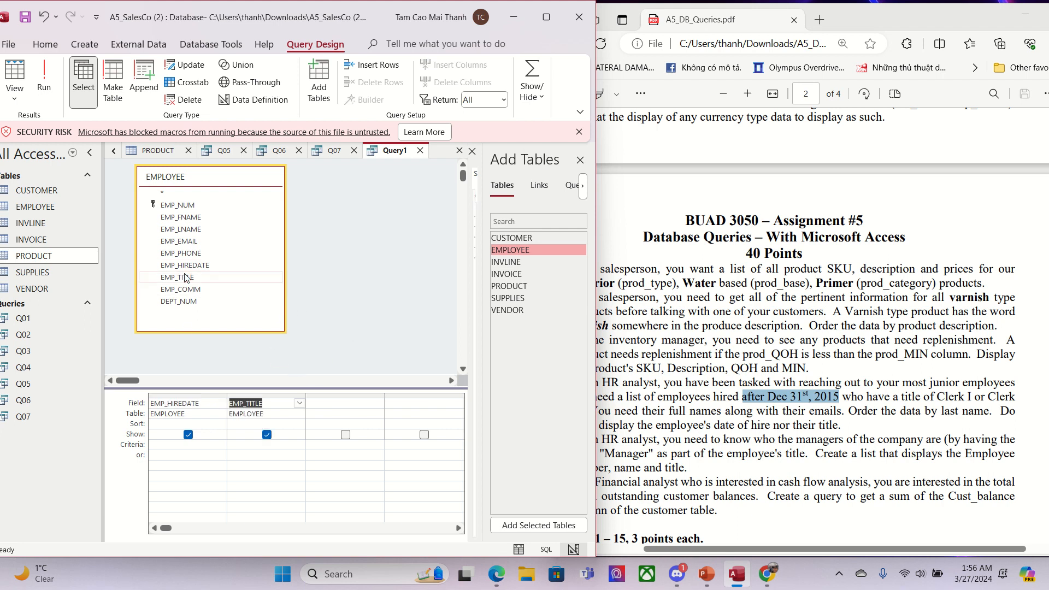
Step: Check the name and email fields required by question 8 and add EMP_FNAME, EMP_LNAME and EMP_EMAIL to the query grid
{"action": "left_click", "coordinate": [852, 415]}
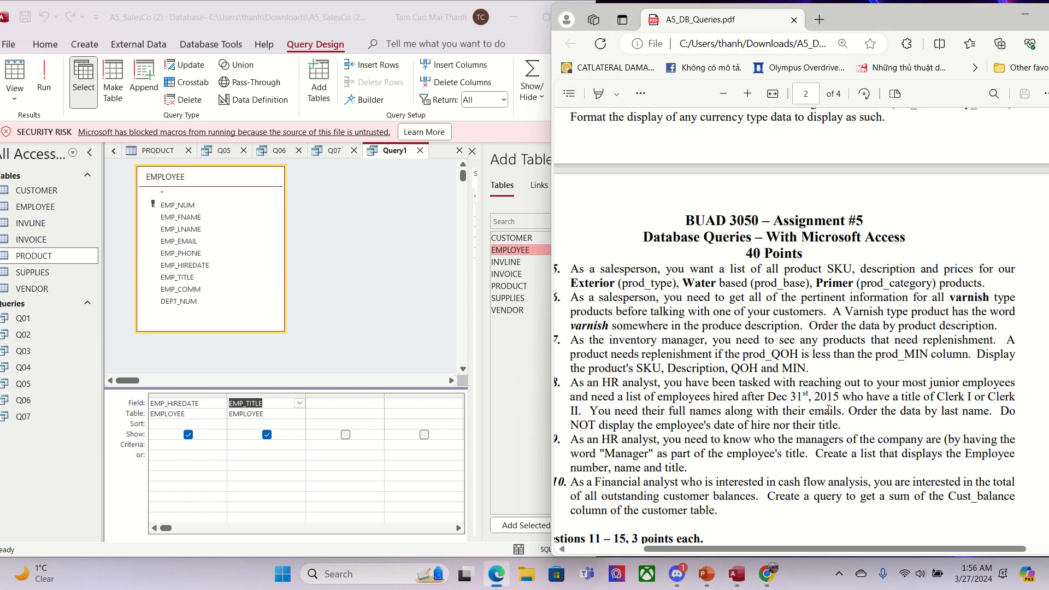
{"action": "left_click_drag", "start_coordinate": [810, 411], "coordinate": [842, 411]}
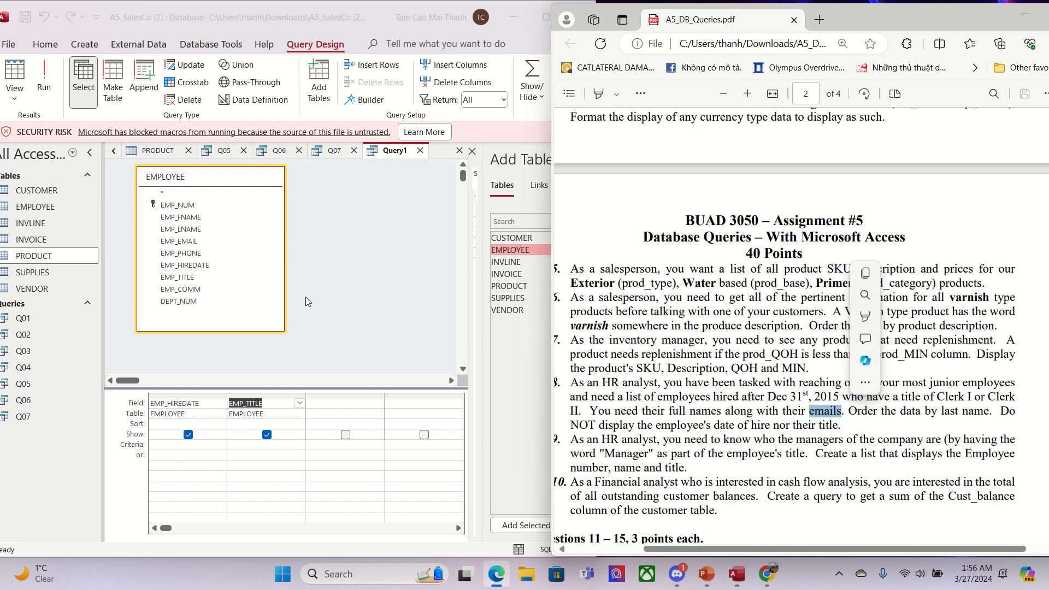
{"action": "double_click", "coordinate": [206, 219]}
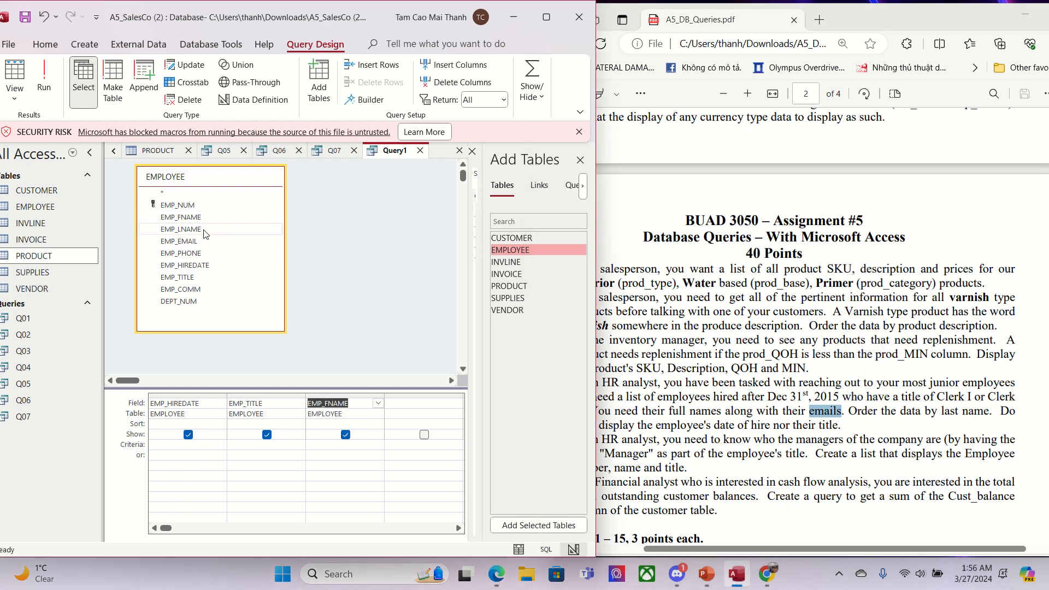
{"action": "left_click", "coordinate": [203, 229]}
{"action": "double_click", "coordinate": [203, 230]}
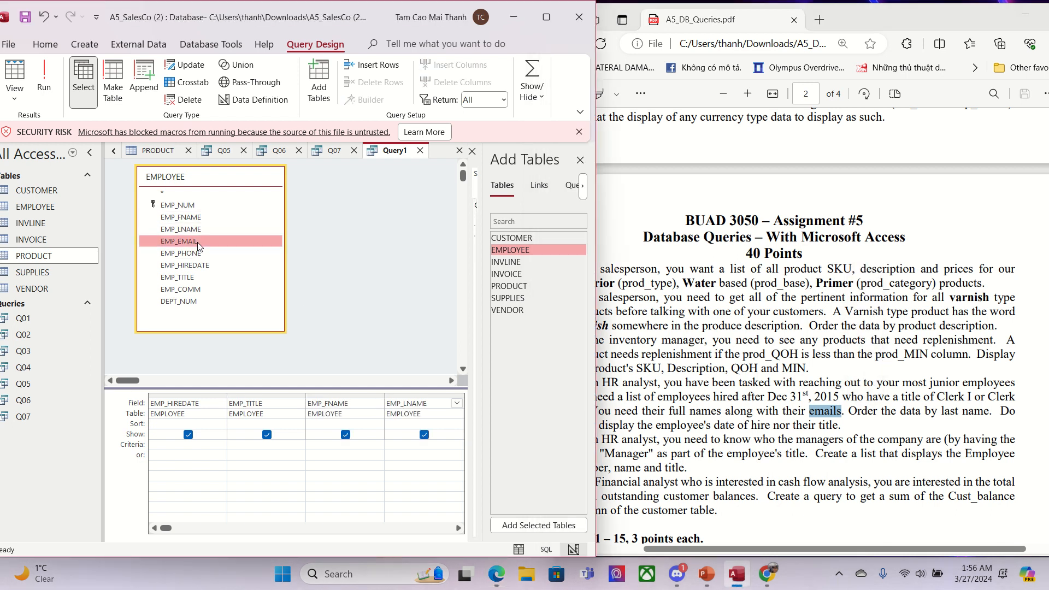
Step: Check which fields question 8 excludes from display and hide EMP_HIREDATE and EMP_TITLE in the query output
{"action": "left_click", "coordinate": [995, 422]}
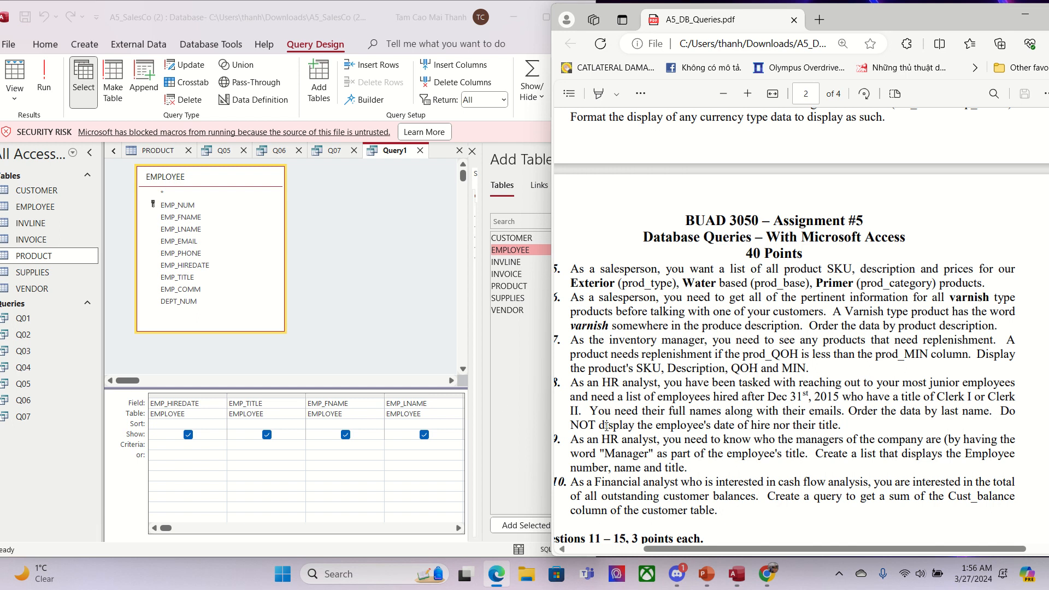
{"action": "left_click_drag", "start_coordinate": [600, 426], "coordinate": [829, 427]}
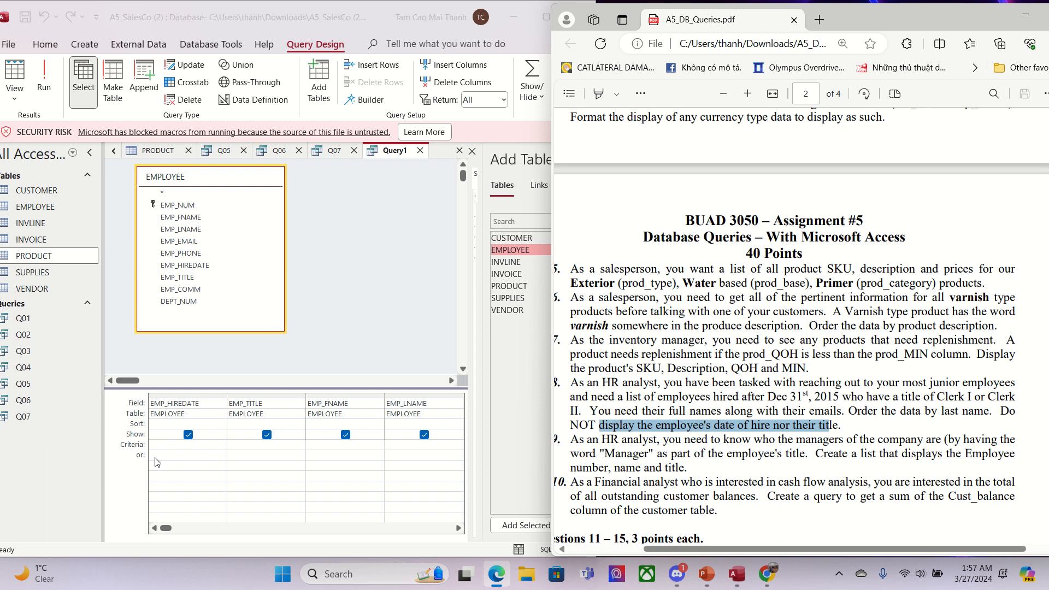
{"action": "left_click", "coordinate": [155, 528]}
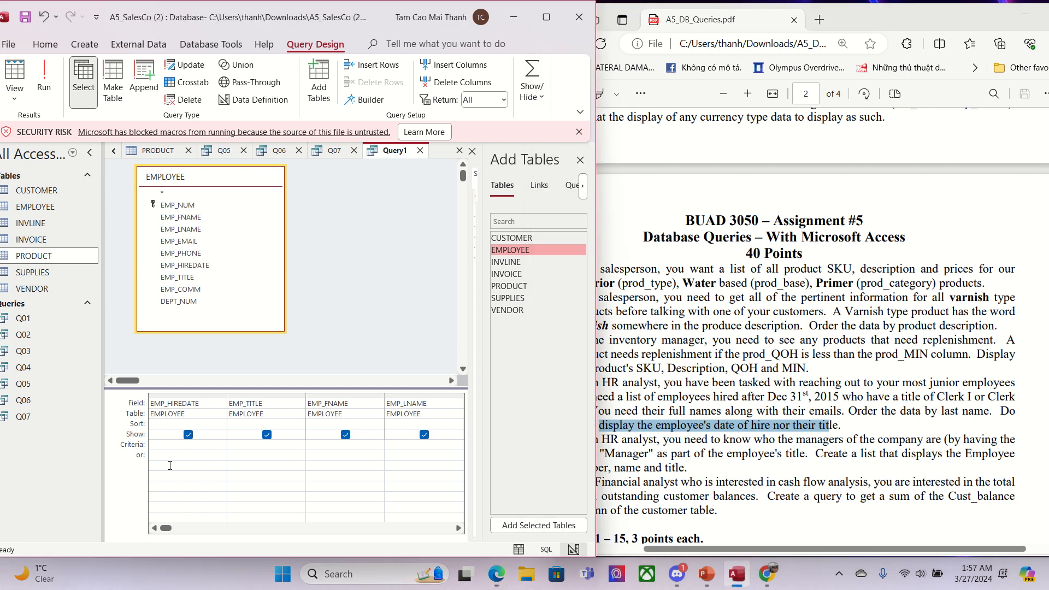
{"action": "left_click", "coordinate": [267, 435]}
{"action": "left_click", "coordinate": [188, 435]}
Step: Set the EMP_HIREDATE criterion to >#12/31/2015# and the EMP_TITLE criterion to "*Clerk I*", with "*Clerk II*" as its alternative
{"action": "left_click", "coordinate": [196, 449]}
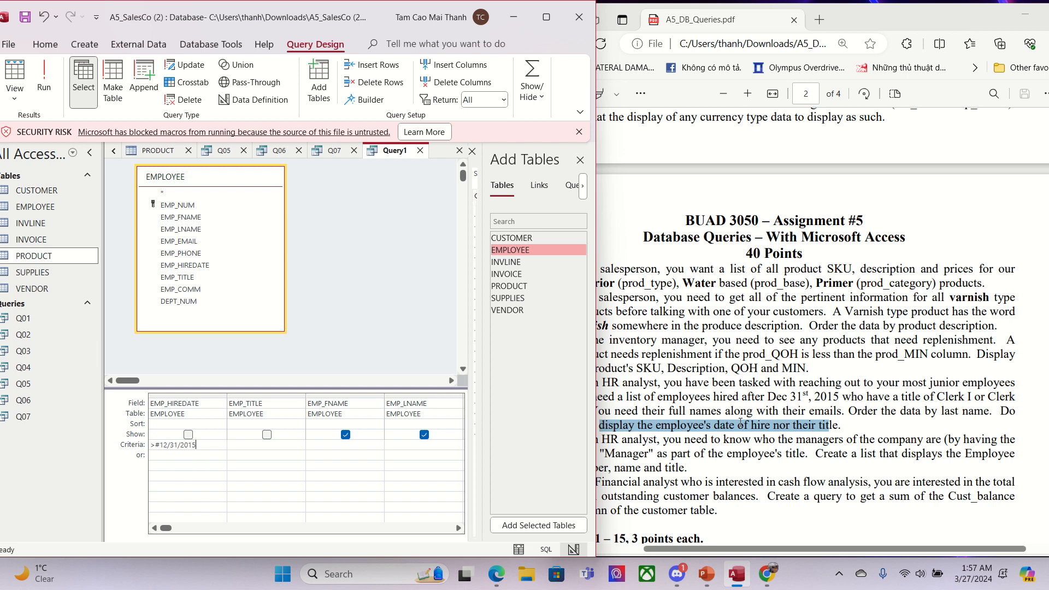
{"action": "type", "text": "#"}
{"action": "left_click", "coordinate": [262, 445]}
{"action": "type", "text": "'*T"}
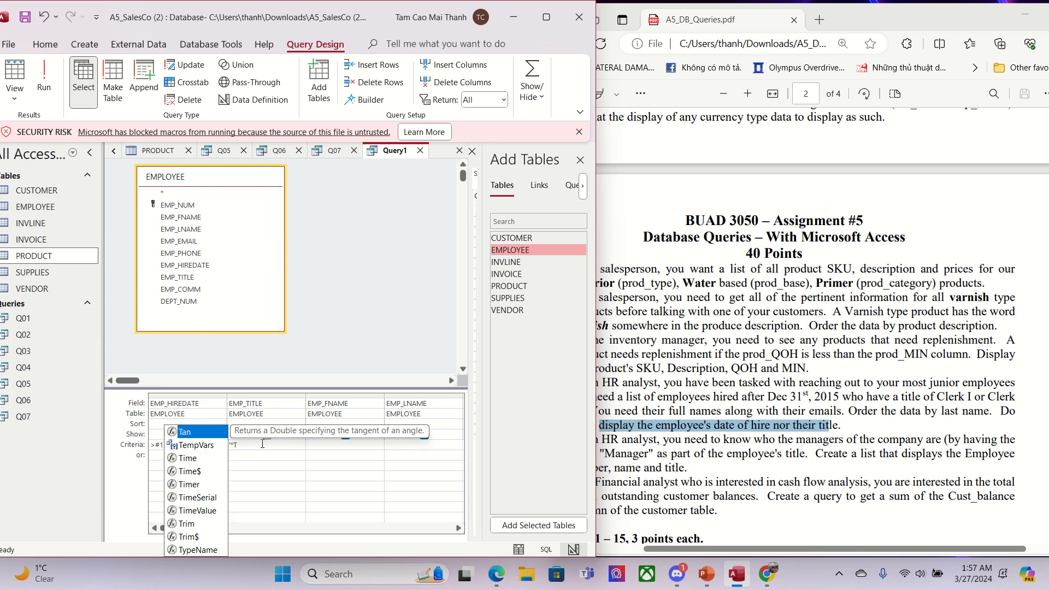
{"action": "key", "text": "BackSpace"}
{"action": "type", "text": "Clerkk"}
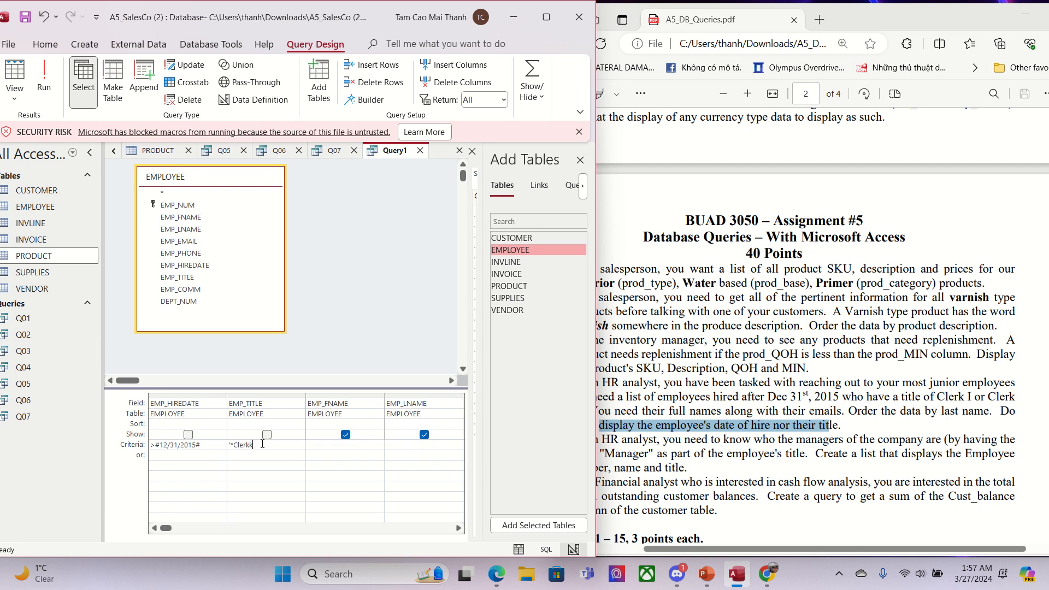
{"action": "type", "text": "I"}
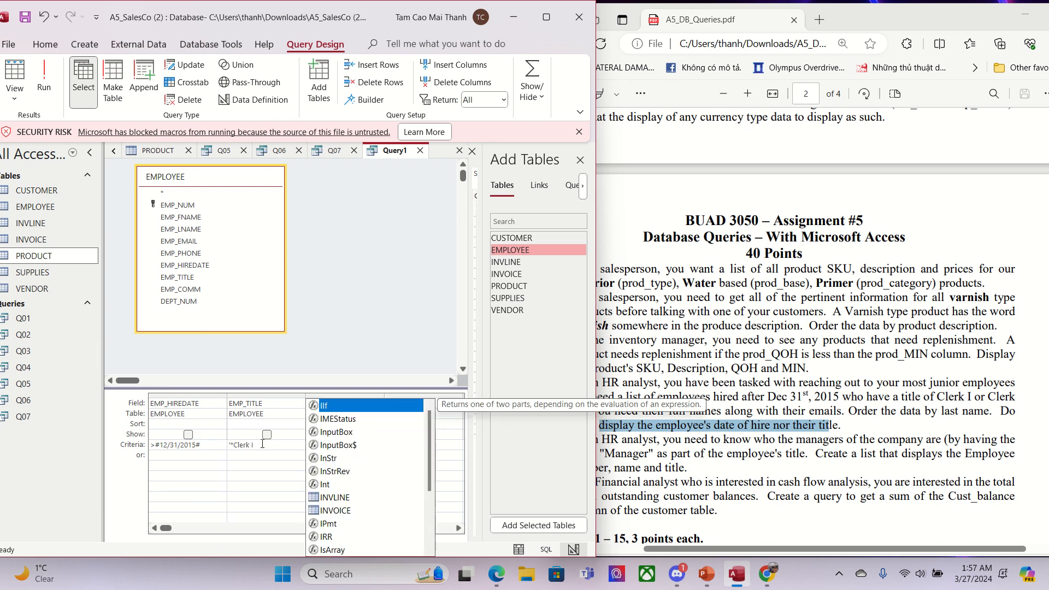
{"action": "type", "text": "'"}
{"action": "key", "text": "Tab"}
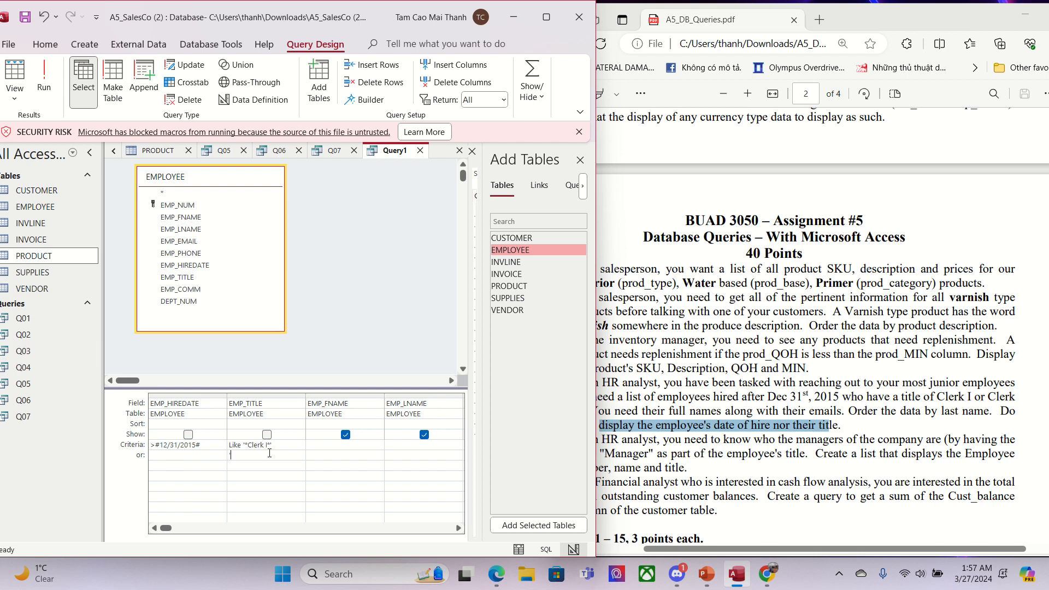
{"action": "type", "text": "Clerk II"}
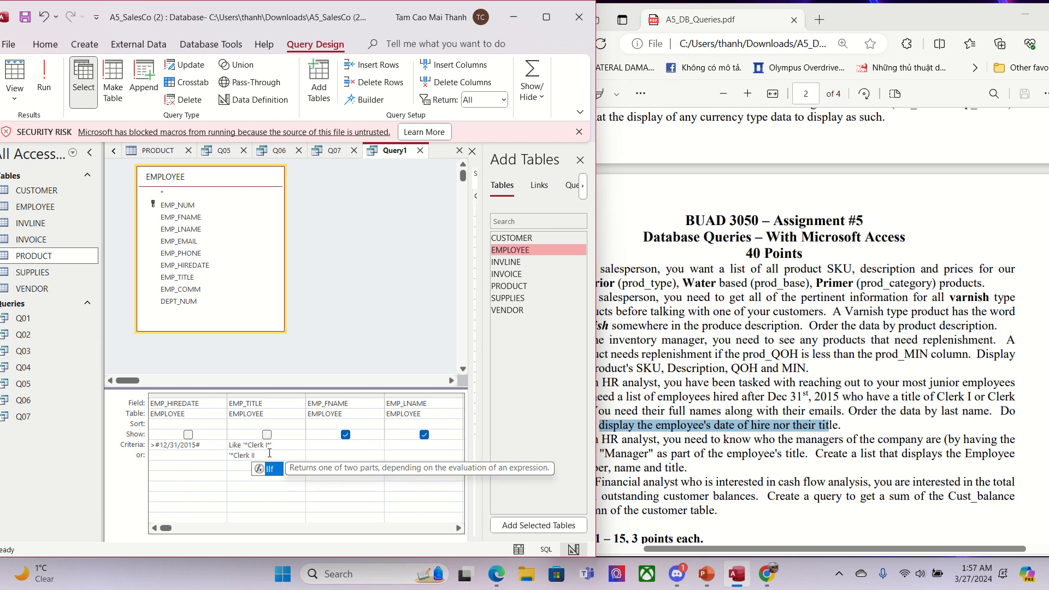
{"action": "type", "text": "*\""}
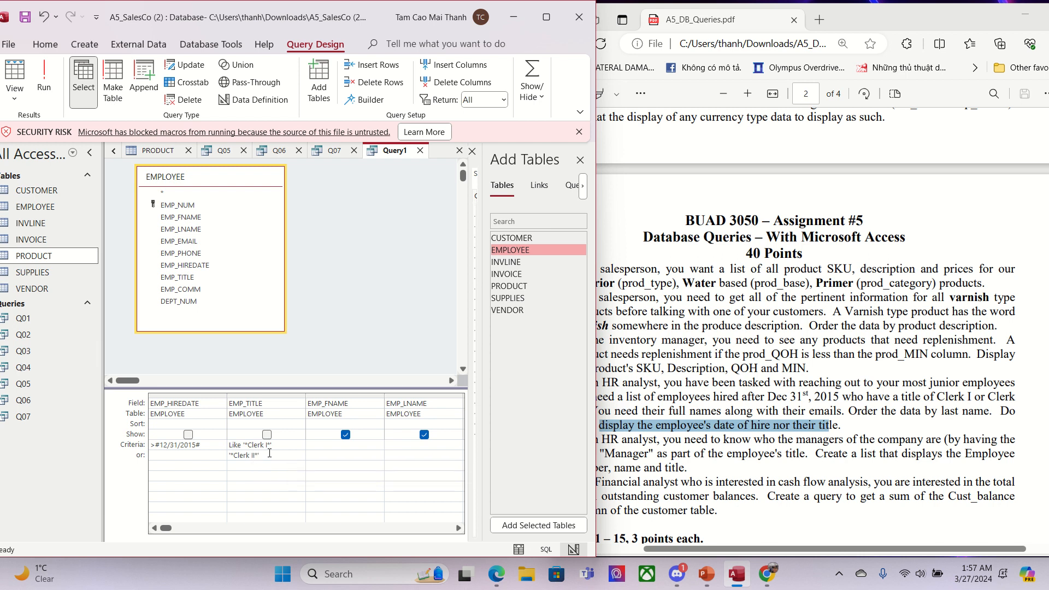
{"action": "key", "text": "Tab"}
Step: Check the ordering required by question 8 and sort EMP_LNAME in descending order
{"action": "left_click", "coordinate": [715, 462]}
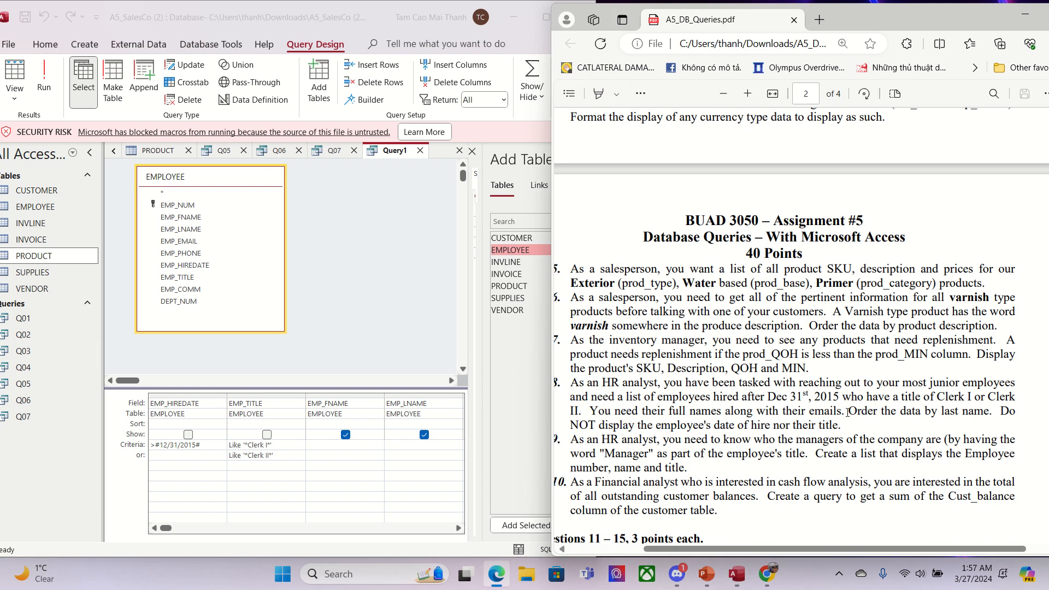
{"action": "left_click_drag", "start_coordinate": [848, 412], "coordinate": [991, 410]}
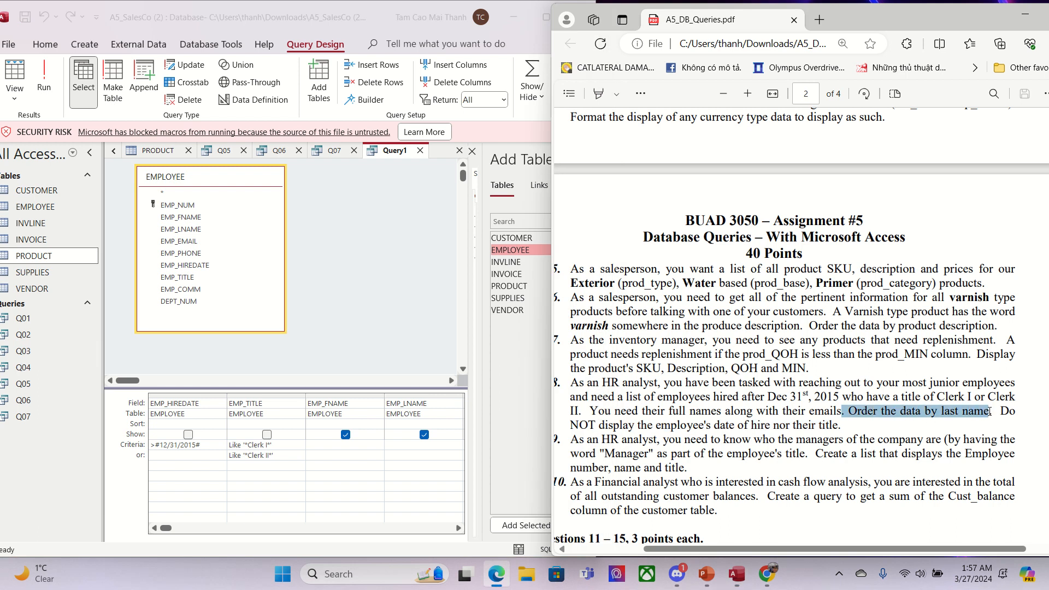
{"action": "left_click", "coordinate": [459, 528]}
{"action": "left_click", "coordinate": [299, 416]}
{"action": "left_click", "coordinate": [298, 426]}
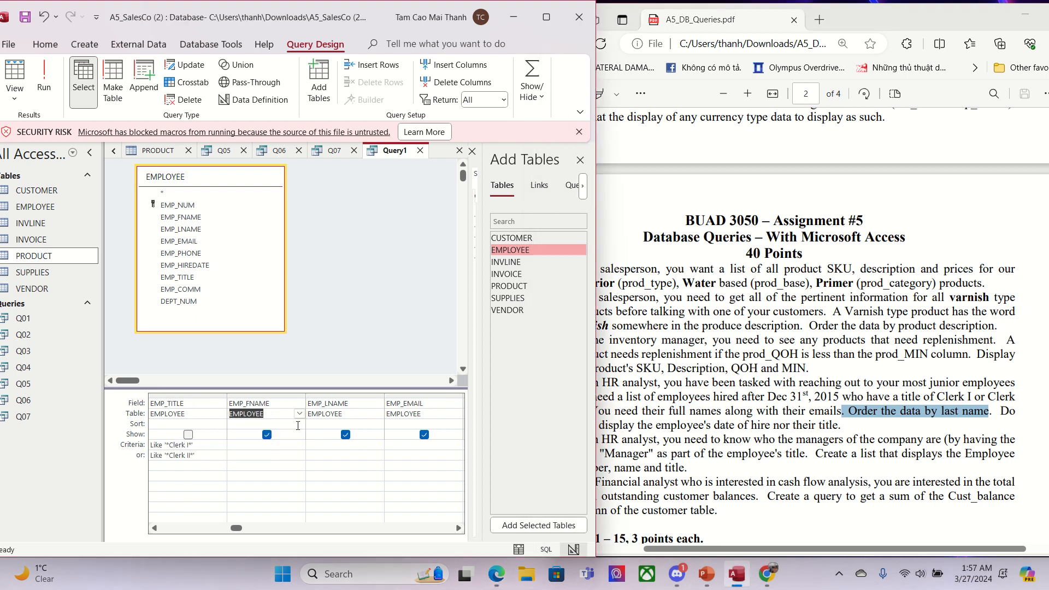
{"action": "left_click", "coordinate": [332, 424]}
{"action": "left_click", "coordinate": [378, 424]}
{"action": "left_click", "coordinate": [368, 449]}
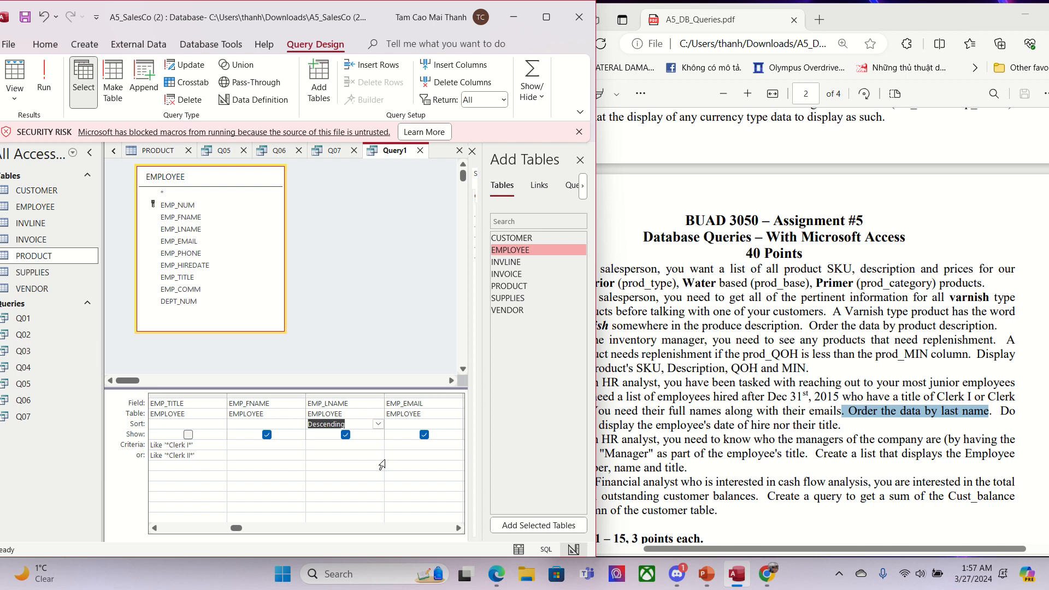
Step: Recheck the ordering instruction in question 8 and set the EMP_LNAME sort to Ascending
{"action": "left_click", "coordinate": [895, 411]}
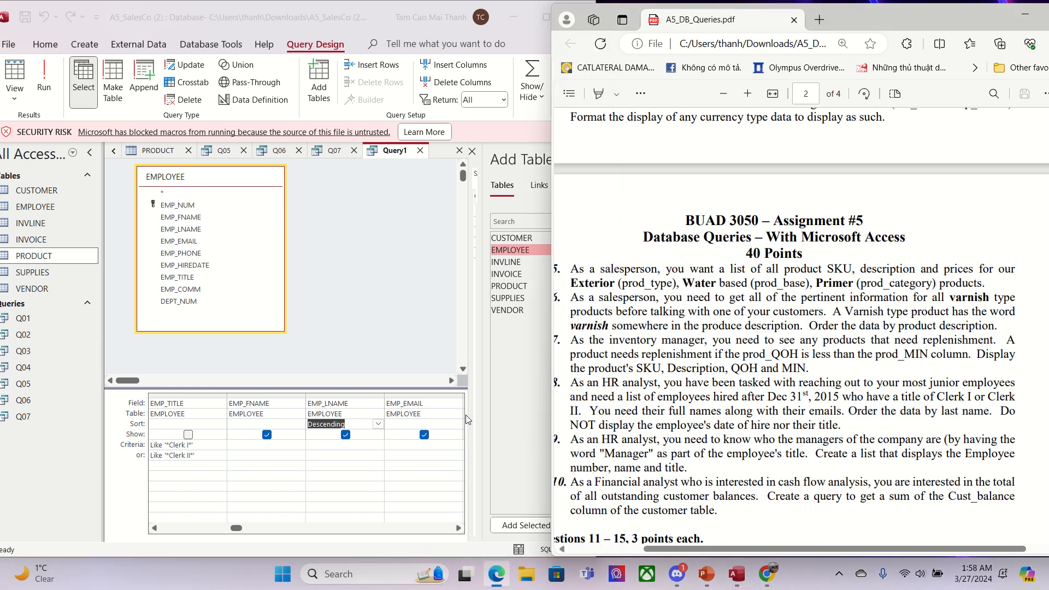
{"action": "left_click", "coordinate": [378, 424]}
{"action": "left_click", "coordinate": [333, 436]}
Step: Run the employee query and maximize the database window to view its results
{"action": "left_click", "coordinate": [988, 423]}
{"action": "left_click", "coordinate": [45, 90]}
{"action": "left_click", "coordinate": [45, 91]}
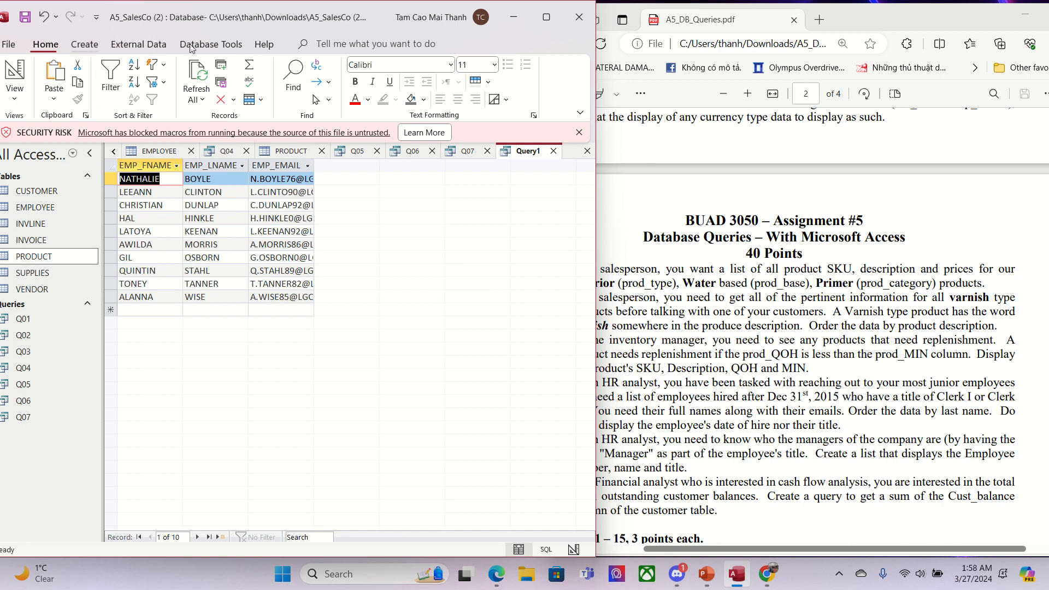
{"action": "left_click", "coordinate": [545, 25]}
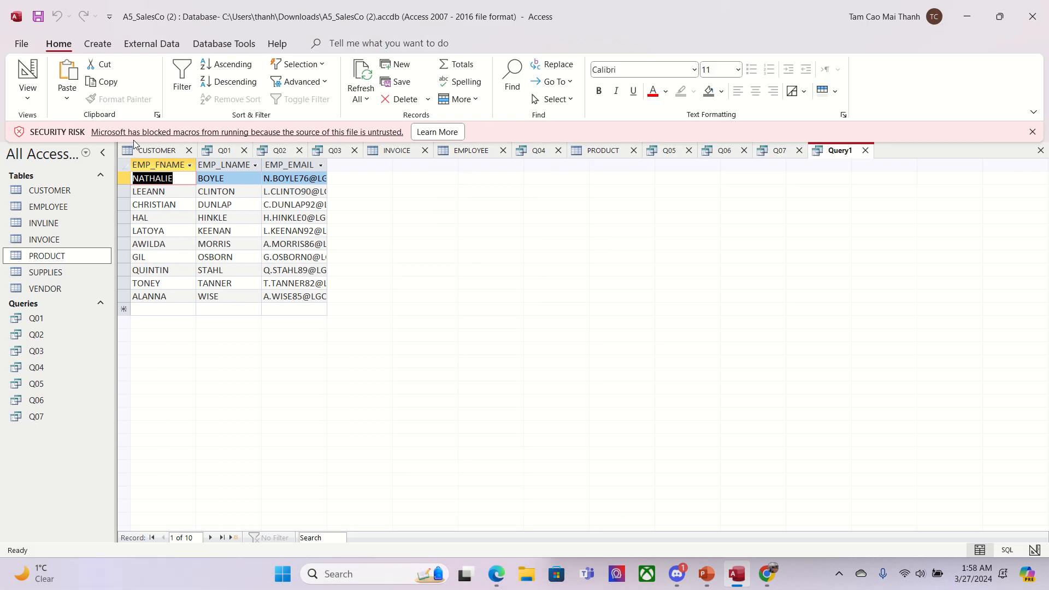
Step: Return the query to design view, show EMP_HIREDATE and EMP_TITLE in the output, and rerun it
{"action": "left_click", "coordinate": [30, 101]}
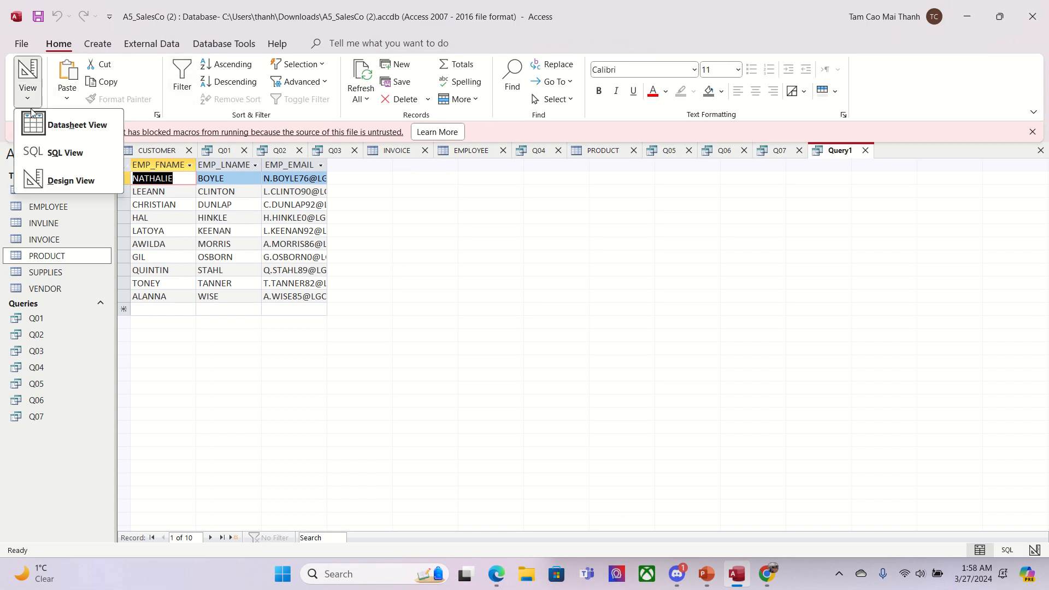
{"action": "left_click", "coordinate": [61, 181]}
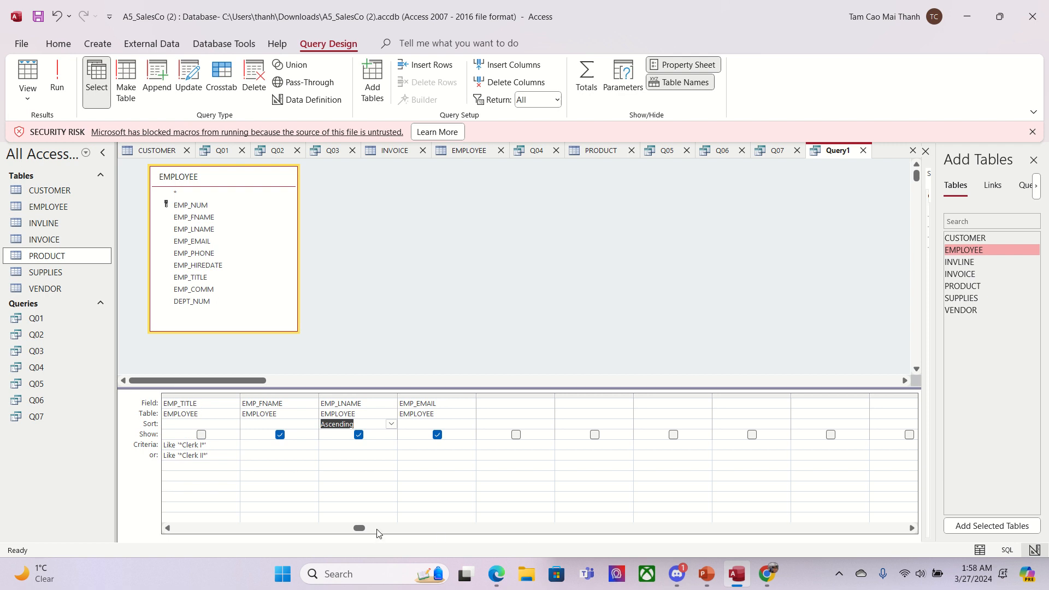
{"action": "left_click", "coordinate": [285, 529]}
{"action": "left_click", "coordinate": [201, 434]}
{"action": "left_click", "coordinate": [280, 435]}
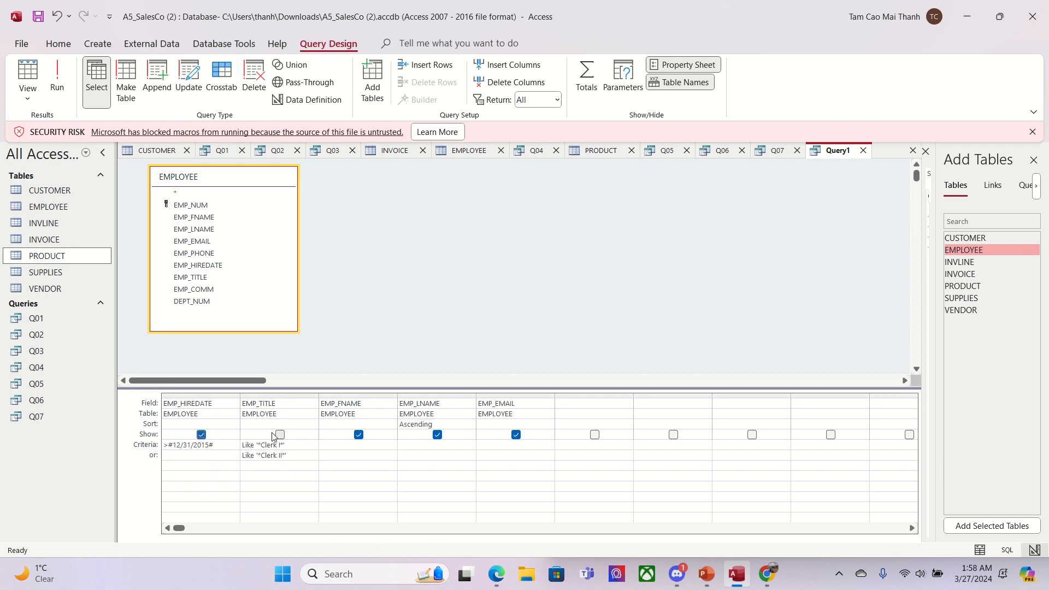
{"action": "left_click", "coordinate": [57, 76]}
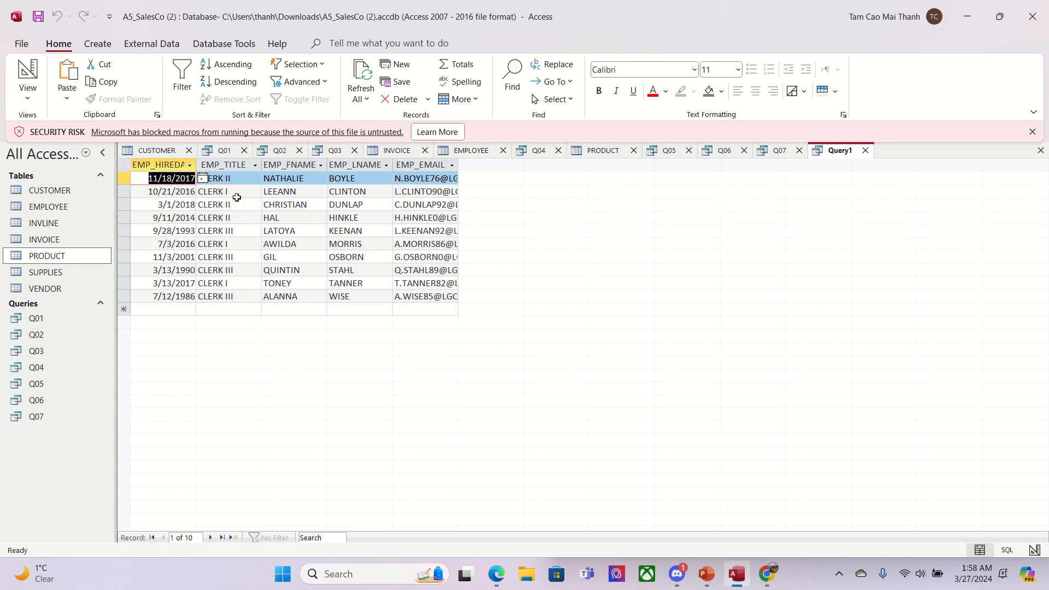
Step: Hide EMP_HIREDATE and EMP_TITLE again in the query design and rerun the query
{"action": "left_click", "coordinate": [29, 98]}
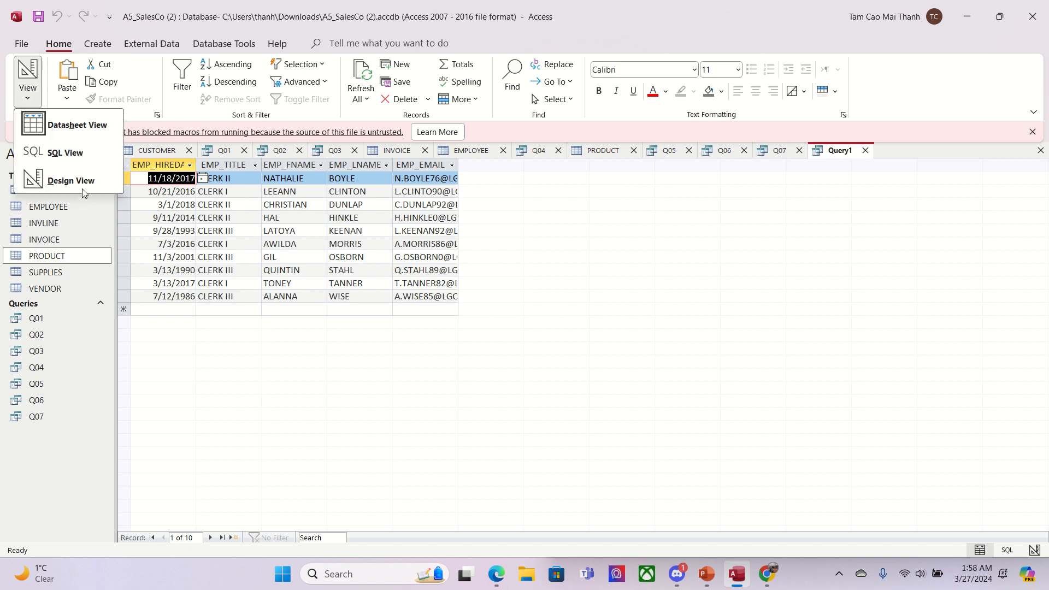
{"action": "left_click", "coordinate": [33, 178]}
{"action": "left_click", "coordinate": [202, 435]}
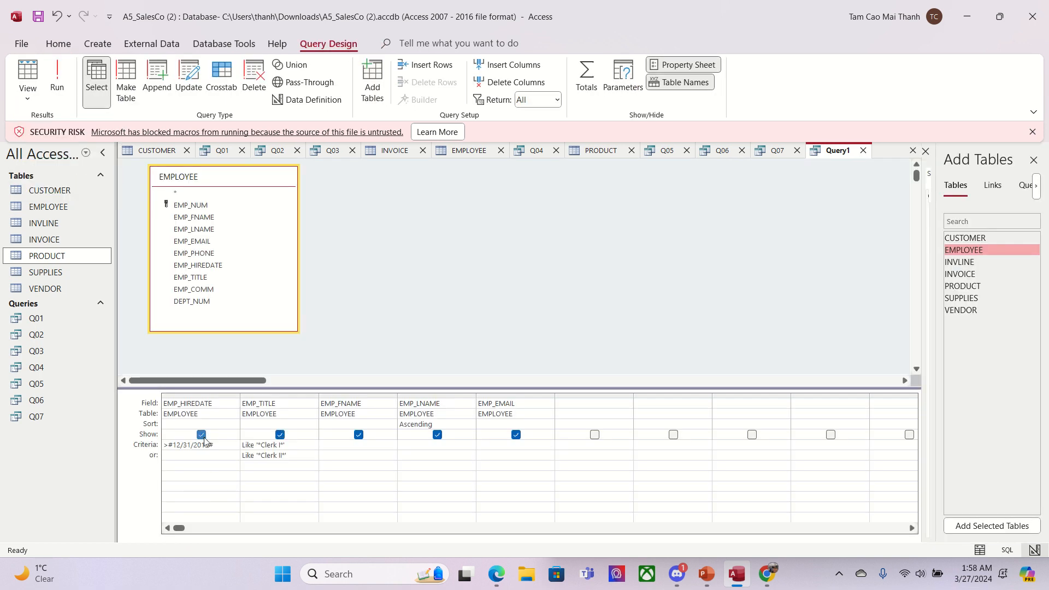
{"action": "left_click", "coordinate": [280, 434]}
{"action": "left_click", "coordinate": [70, 82]}
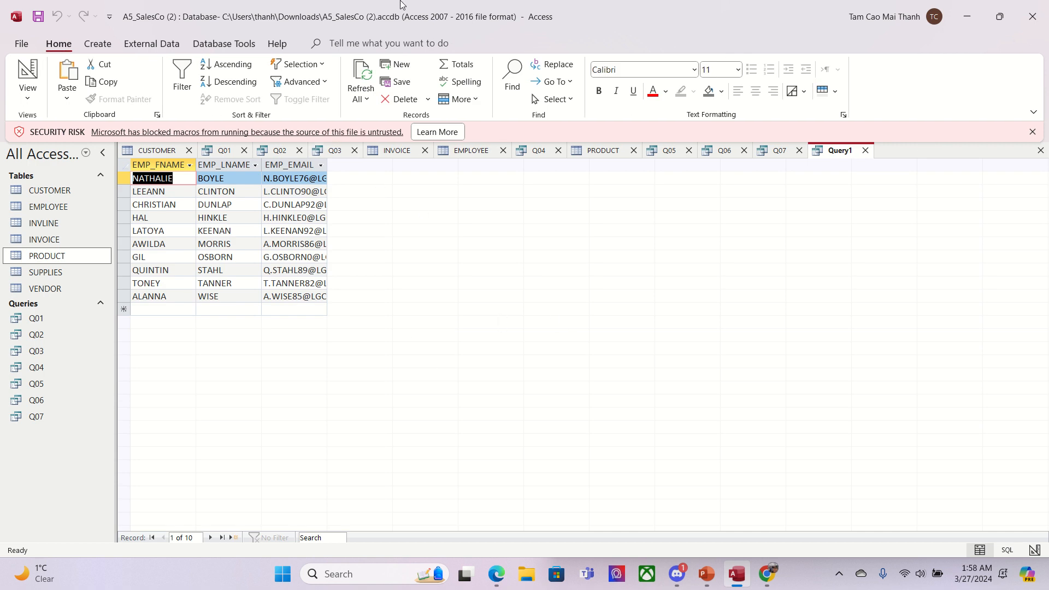
Step: Save the employee query as Q08
{"action": "mouse_move", "coordinate": [405, 6]}
{"action": "right_click", "coordinate": [828, 153]}
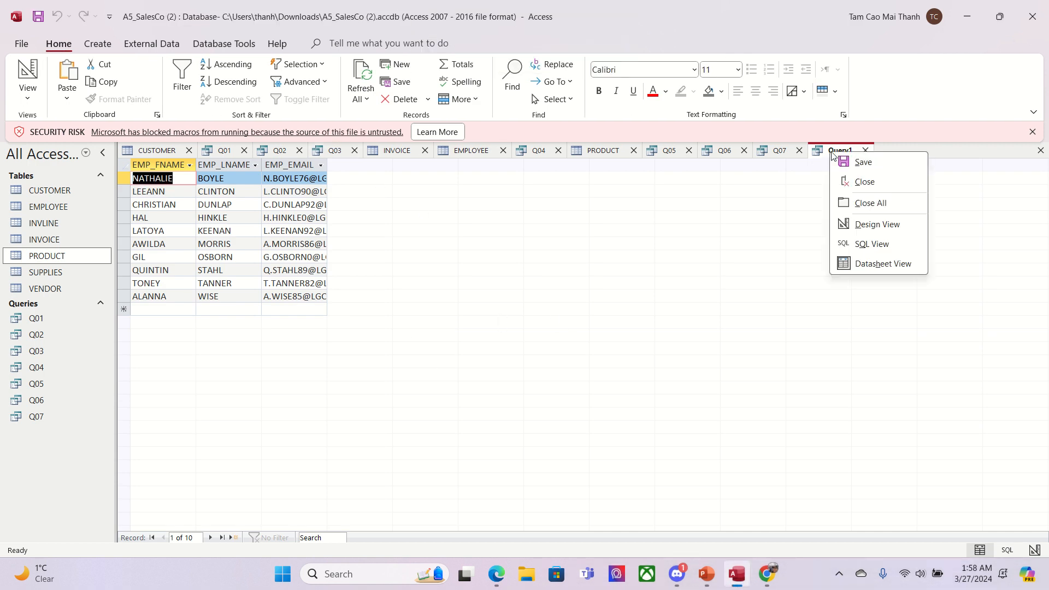
{"action": "left_click", "coordinate": [849, 164]}
{"action": "type", "text": "Q08"}
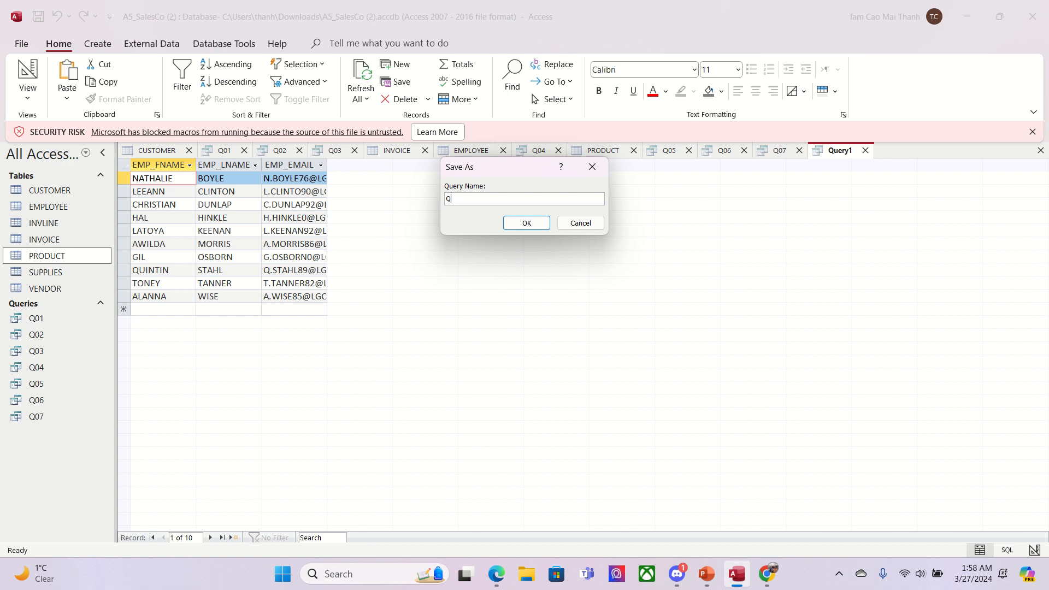
{"action": "left_click", "coordinate": [524, 223]}
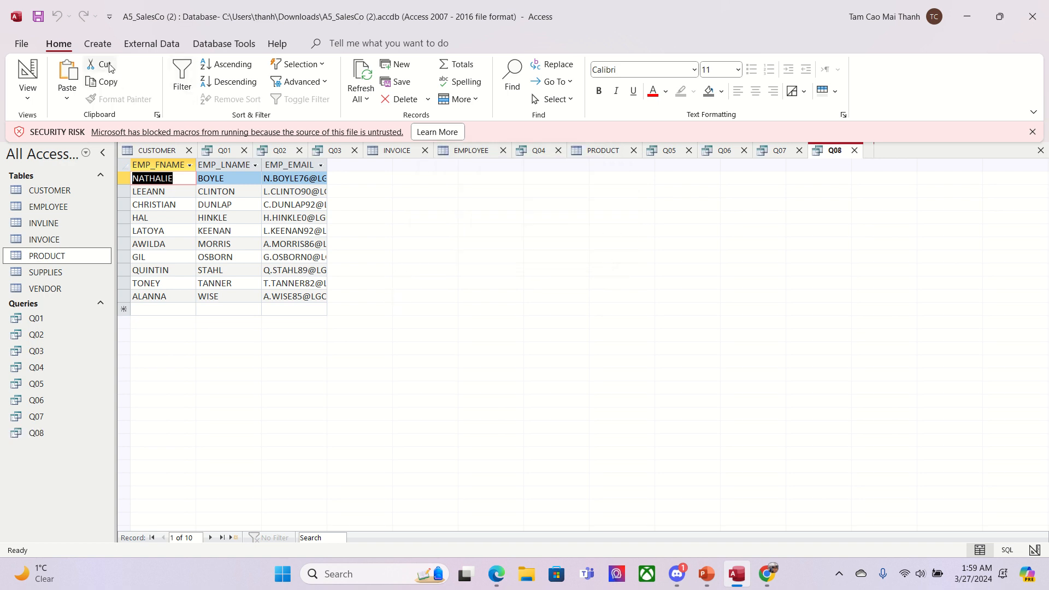
Step: Place the database beside the assignment PDF and open the EMPLOYEE table to examine the EMP_TITLE values for question 9
{"action": "mouse_move", "coordinate": [945, 1]}
{"action": "left_click", "coordinate": [439, 27]}
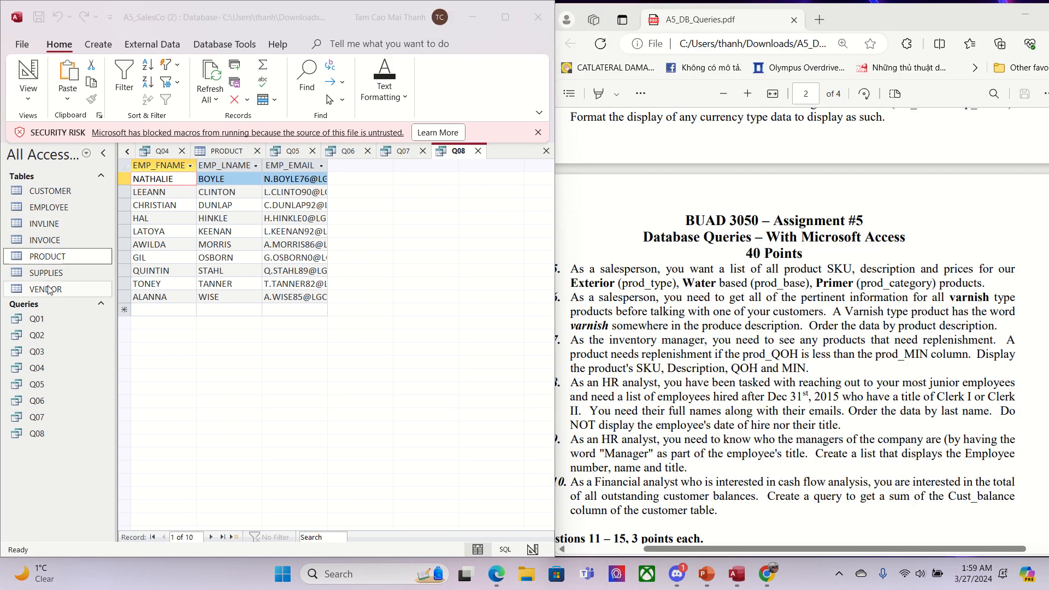
{"action": "double_click", "coordinate": [51, 209]}
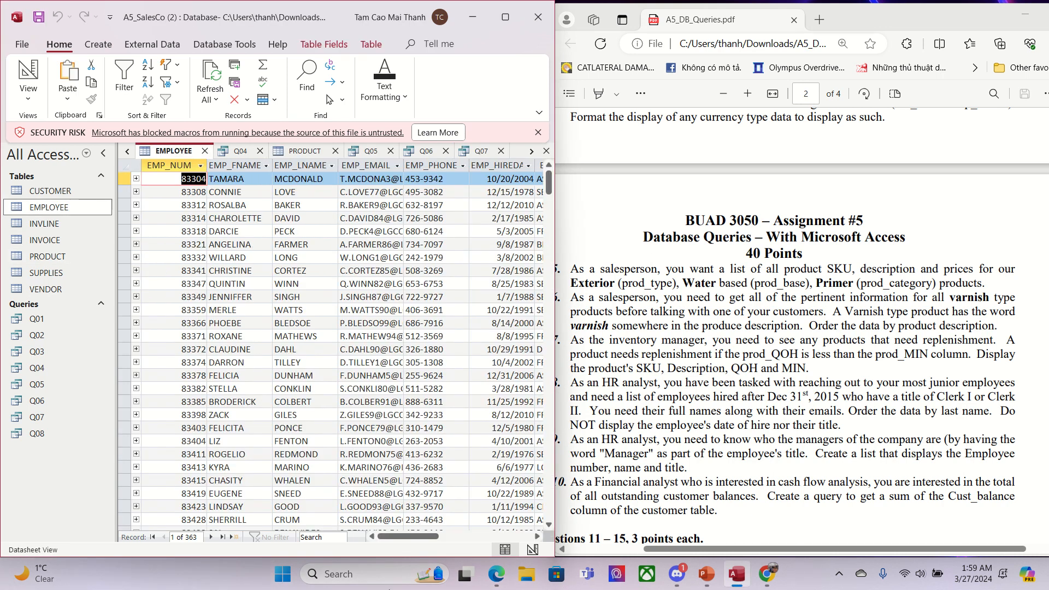
{"action": "left_click_drag", "start_coordinate": [416, 537], "coordinate": [447, 537]}
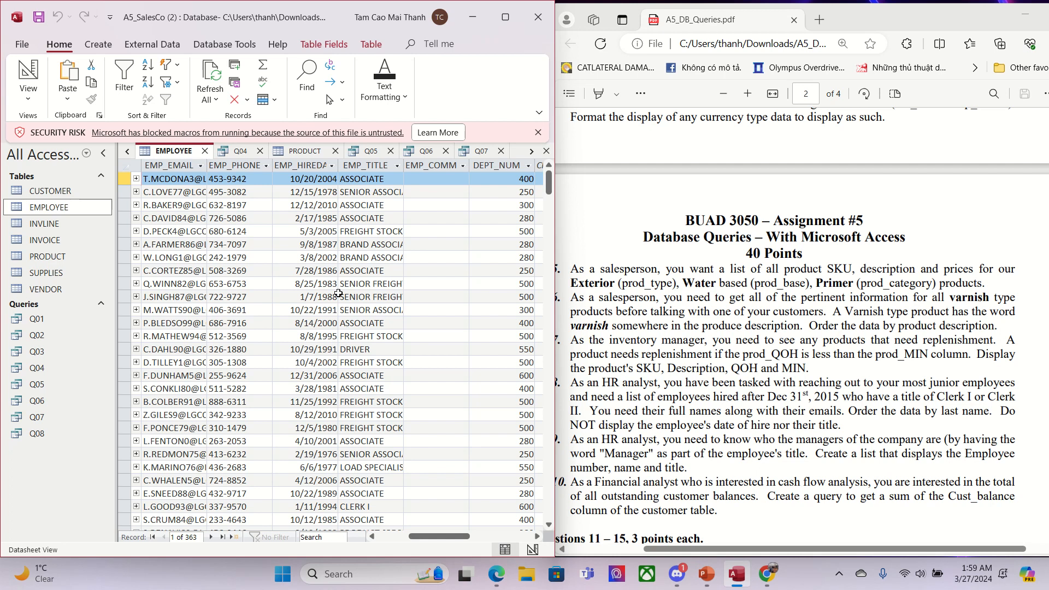
{"action": "scroll", "coordinate": [363, 405], "scroll_direction": "down", "scroll_amount": 15}
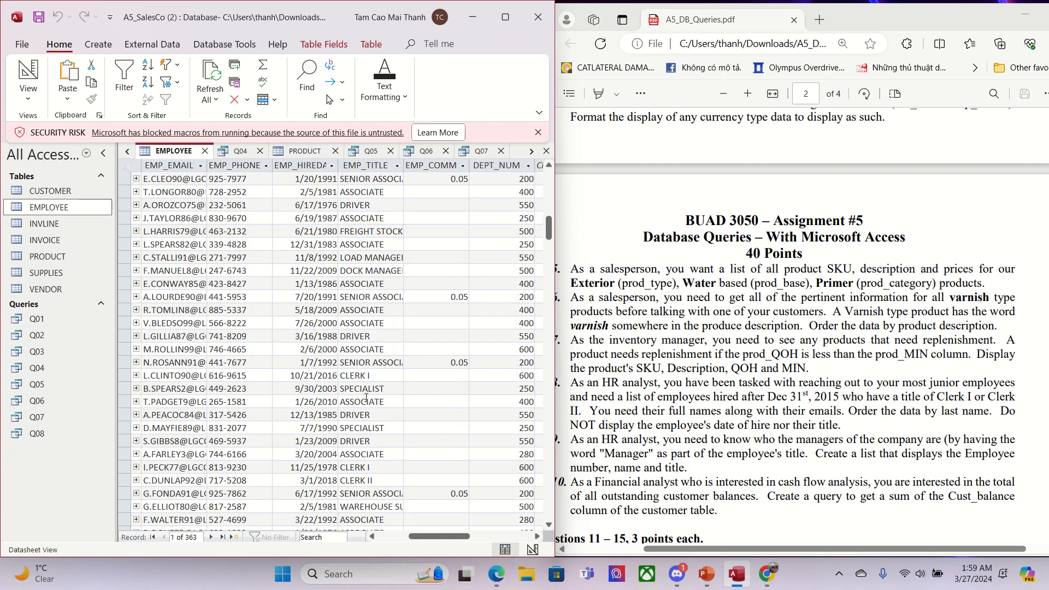
Step: Create a new query design with the EMPLOYEE table, enlarge its field list to show every field, and recheck question 9
{"action": "left_click", "coordinate": [99, 44]}
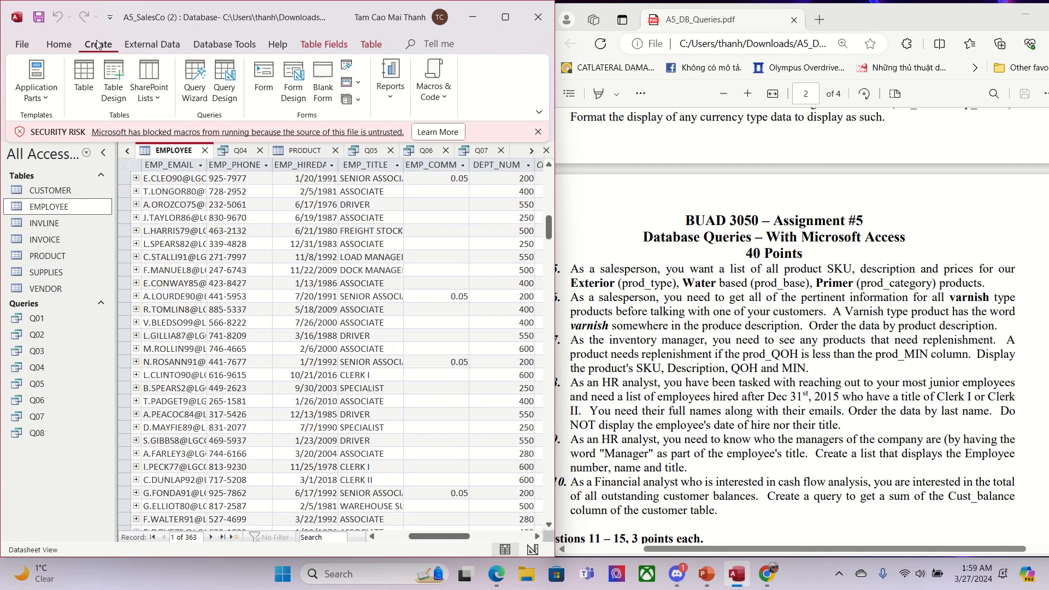
{"action": "left_click", "coordinate": [230, 104]}
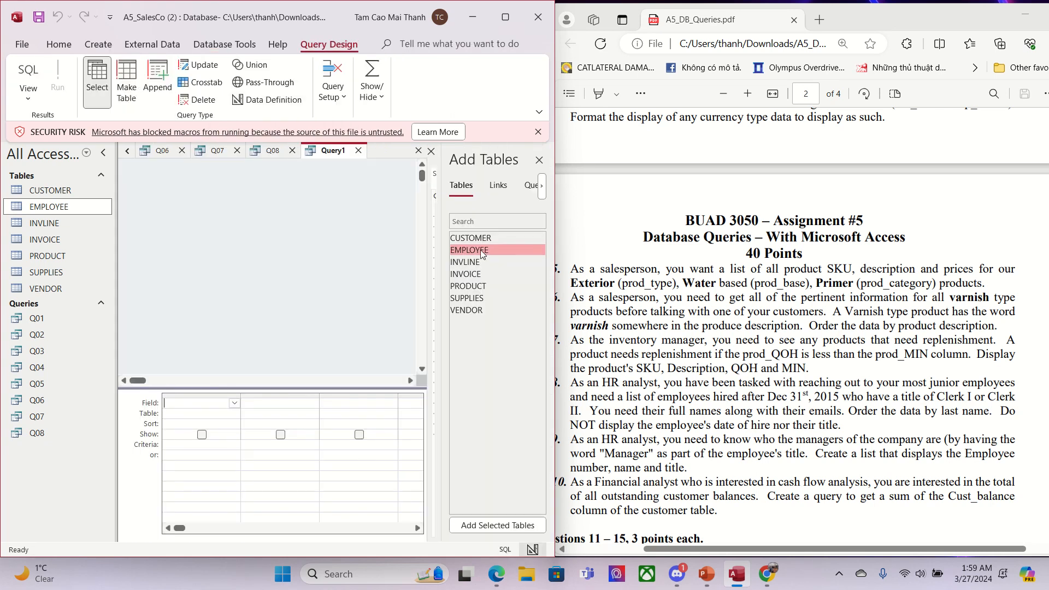
{"action": "double_click", "coordinate": [481, 250]}
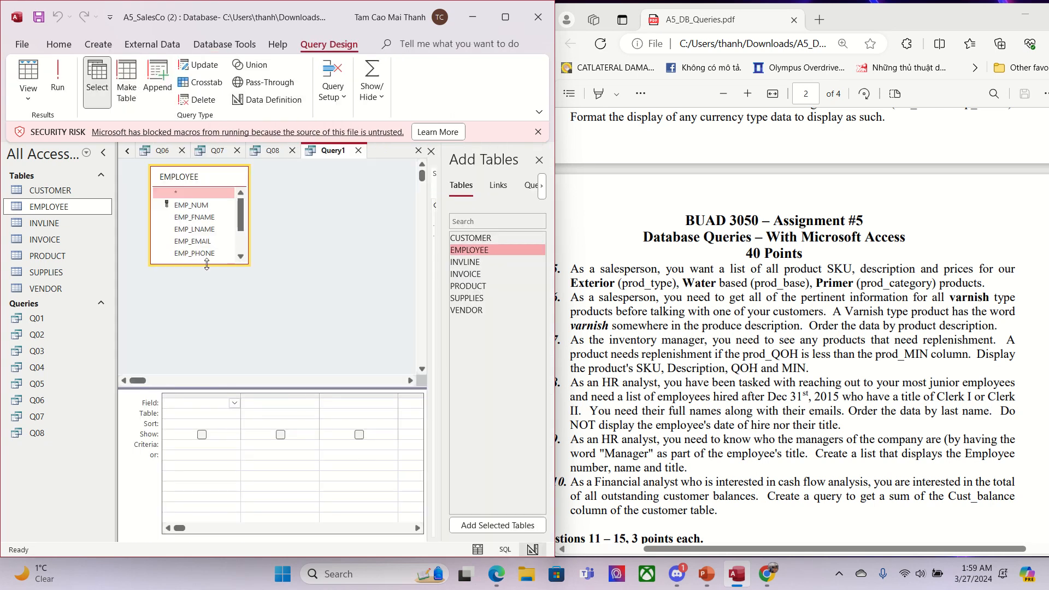
{"action": "left_click_drag", "start_coordinate": [206, 265], "coordinate": [207, 335]}
{"action": "left_click_drag", "start_coordinate": [249, 295], "coordinate": [285, 295]}
{"action": "left_click", "coordinate": [834, 460]}
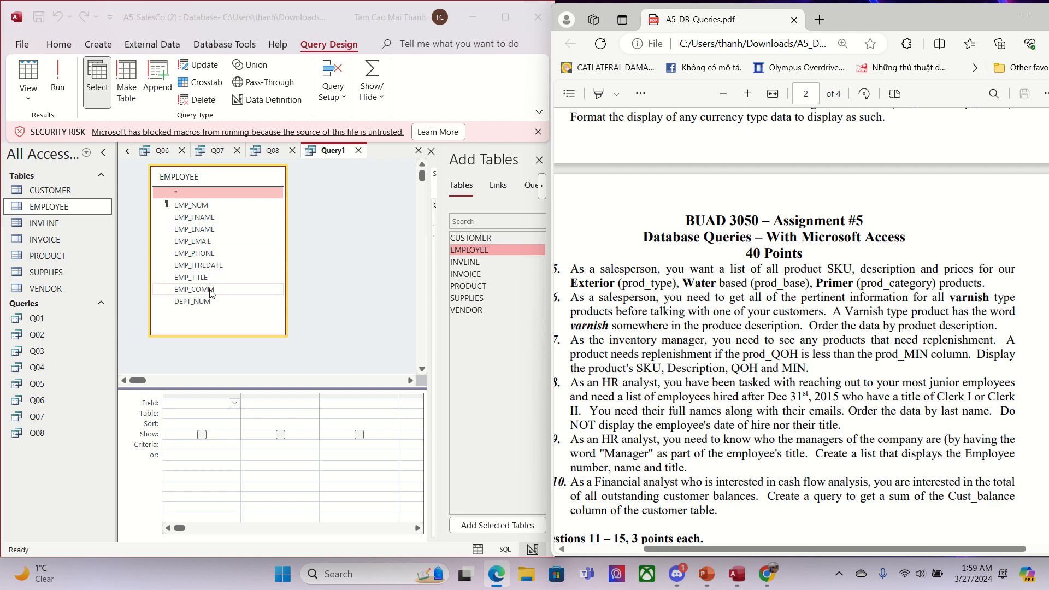
Step: Add EMP_NUM, EMP_FNAME, EMP_LNAME and EMP_TITLE to the query grid
{"action": "left_click", "coordinate": [217, 207]}
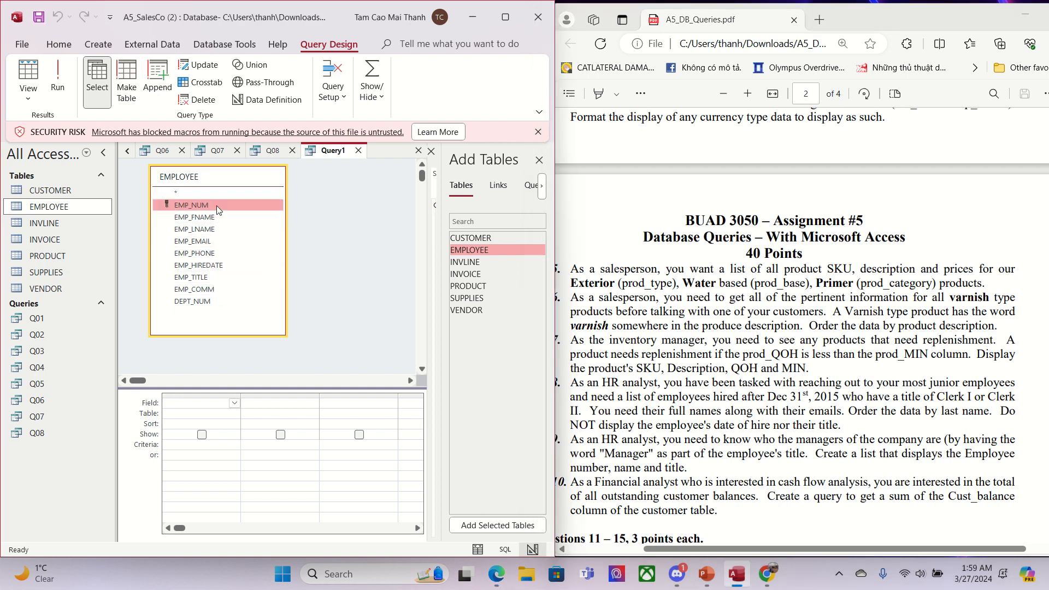
{"action": "double_click", "coordinate": [217, 205]}
{"action": "double_click", "coordinate": [217, 218]}
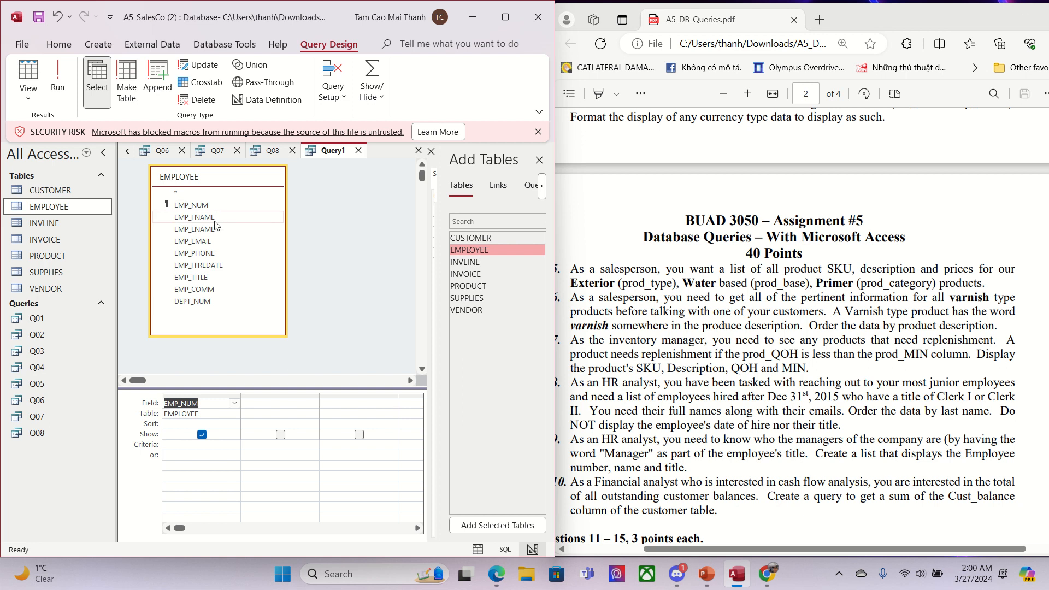
{"action": "double_click", "coordinate": [213, 230]}
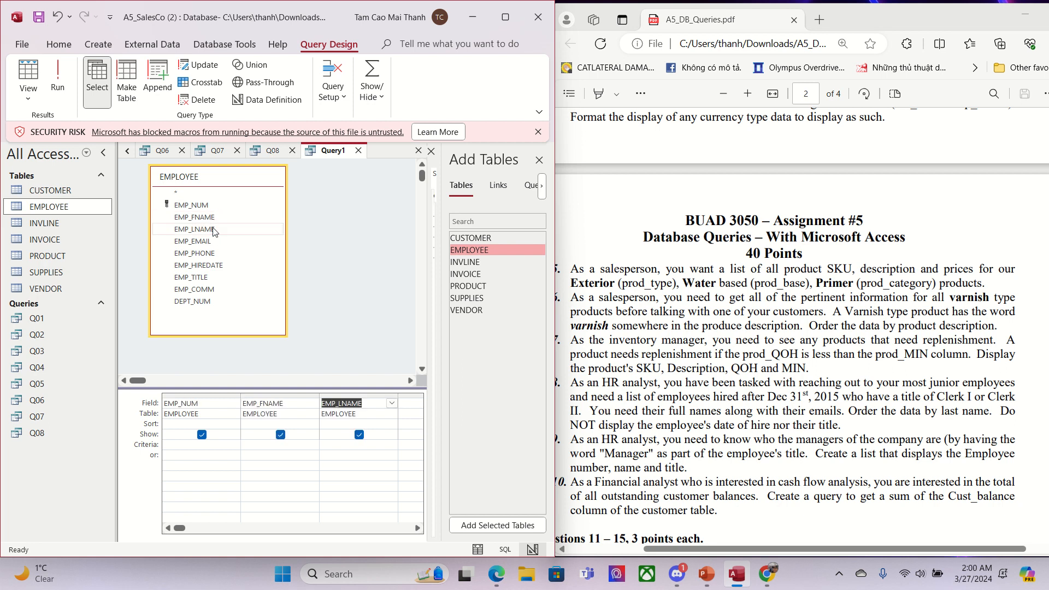
{"action": "double_click", "coordinate": [202, 277]}
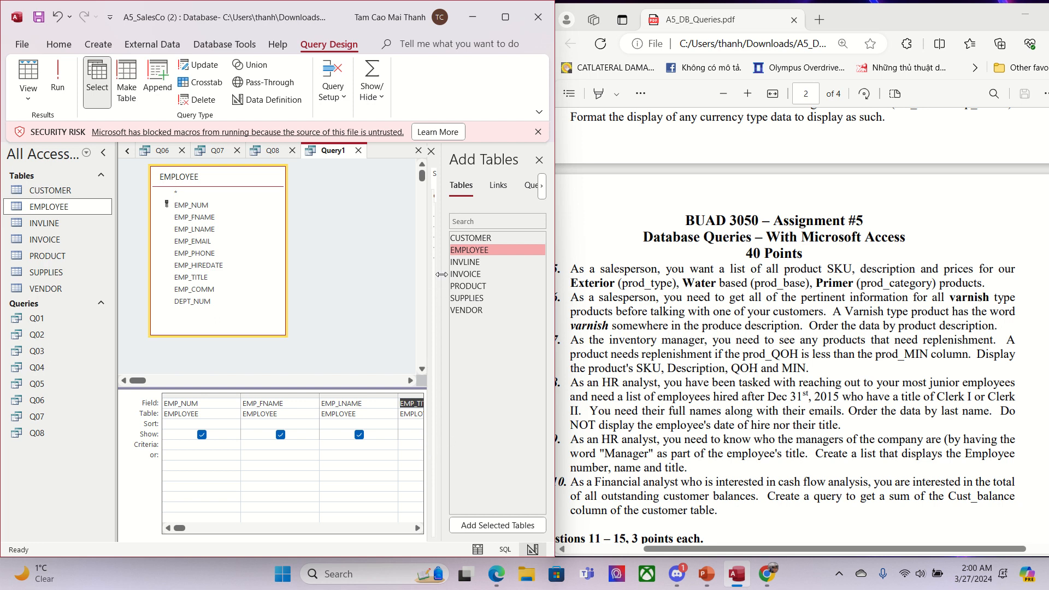
Step: Maximize the database window, set the EMP_TITLE criterion to "*manager*", and run the query
{"action": "left_click", "coordinate": [506, 17]}
{"action": "left_click", "coordinate": [454, 451]}
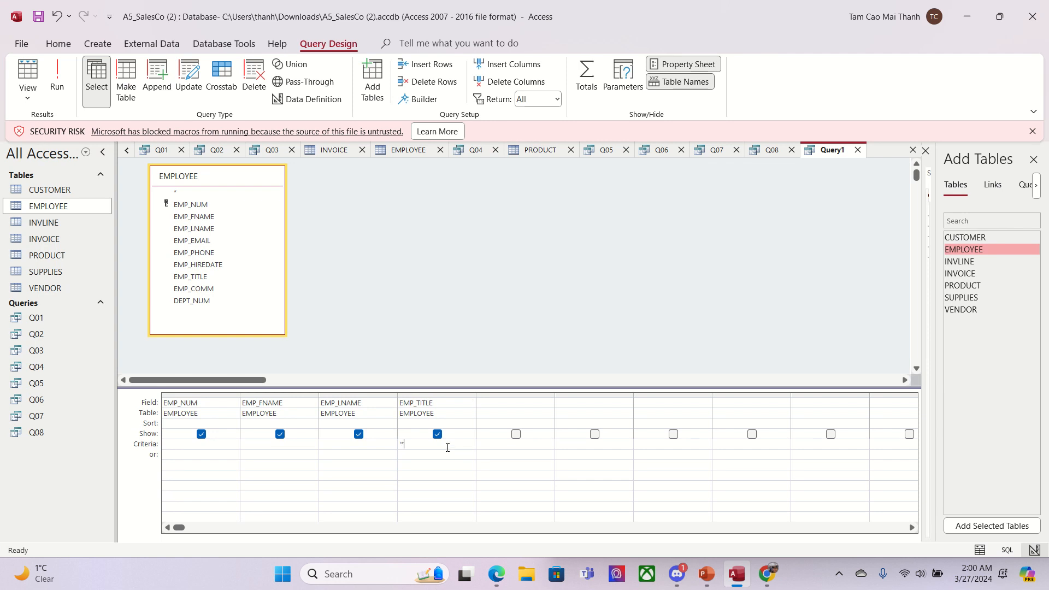
{"action": "type", "text": "\"*manager*\""}
{"action": "left_click", "coordinate": [57, 77]}
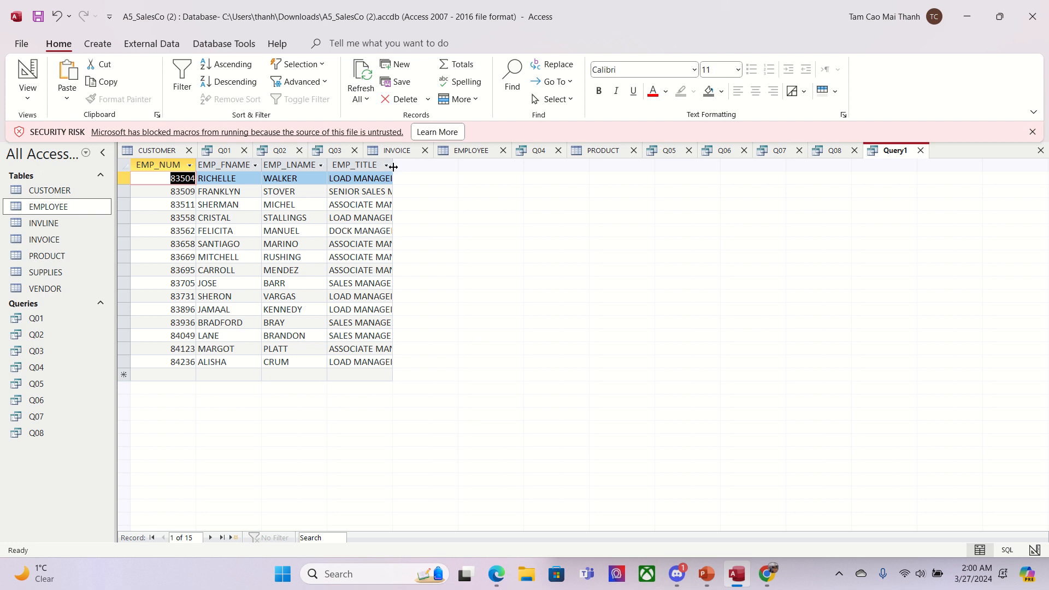
Step: Widen the EMP_TITLE column to show the full titles and save the query as Q09
{"action": "left_click_drag", "start_coordinate": [394, 167], "coordinate": [470, 167]}
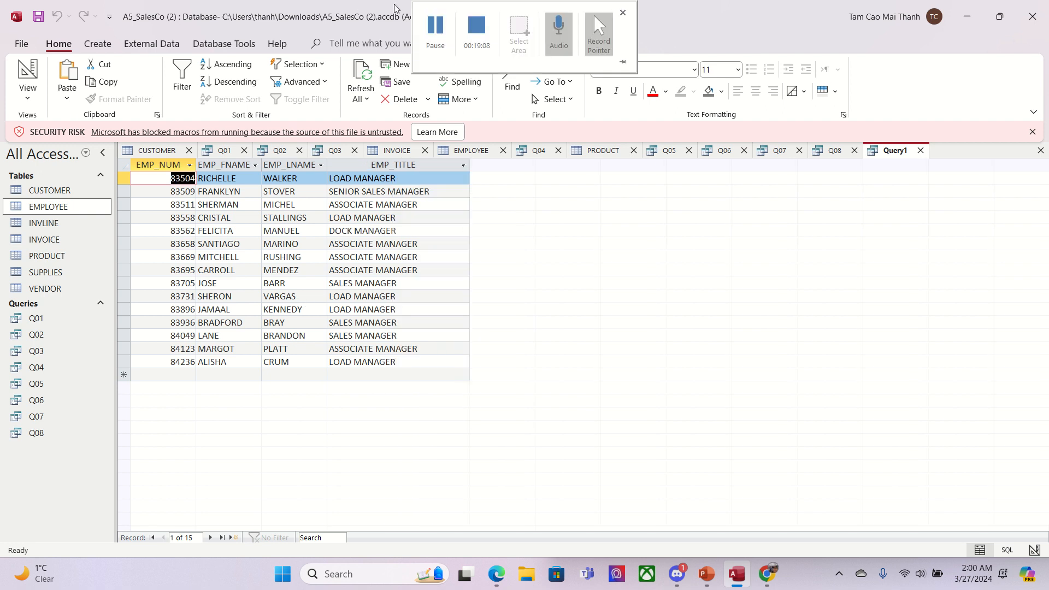
{"action": "right_click", "coordinate": [897, 154]}
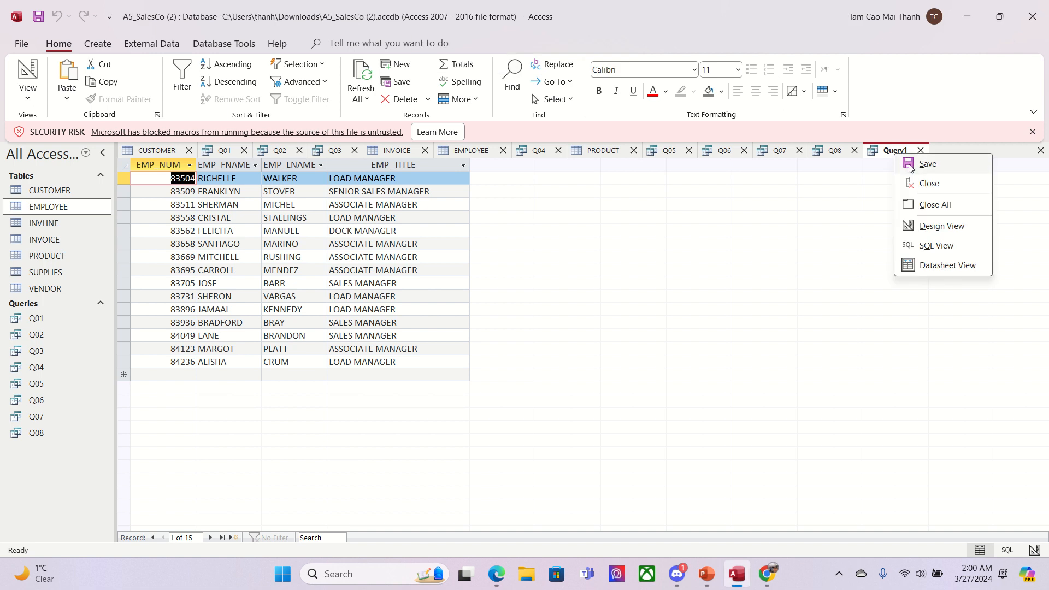
{"action": "left_click", "coordinate": [910, 165]}
{"action": "type", "text": "Q09"}
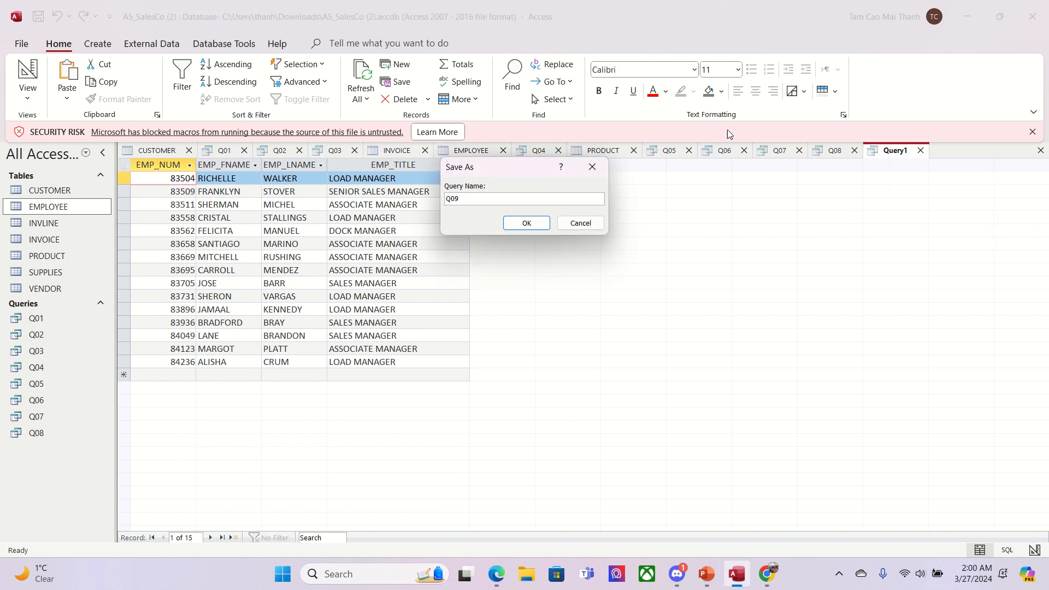
{"action": "left_click", "coordinate": [534, 224]}
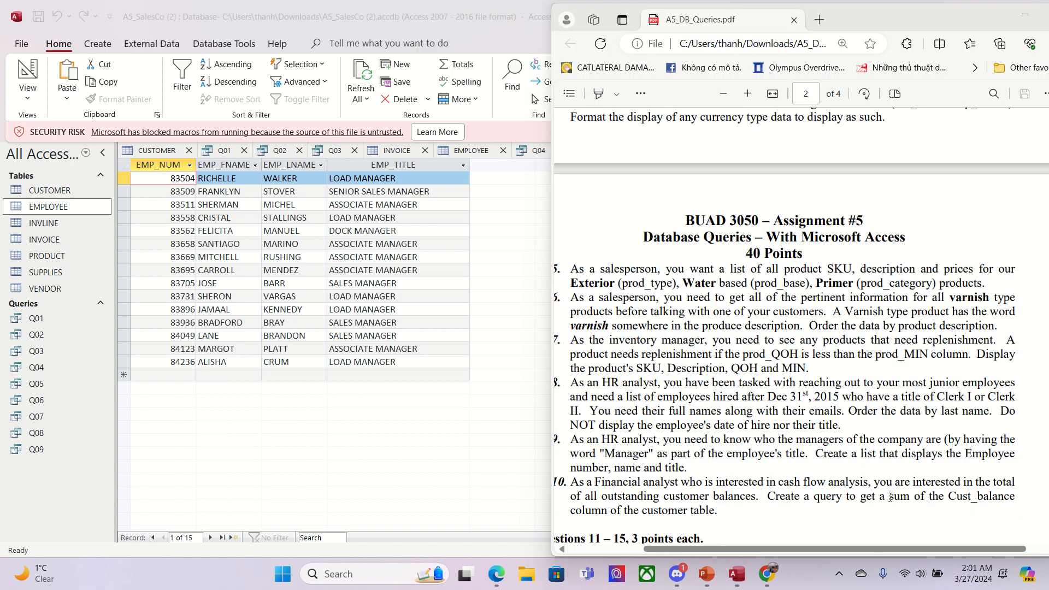
Step: Highlight the key terms of question 10, then create a query design with the CUSTOMER table and enlarge its field list
{"action": "left_click_drag", "start_coordinate": [891, 498], "coordinate": [1014, 507]}
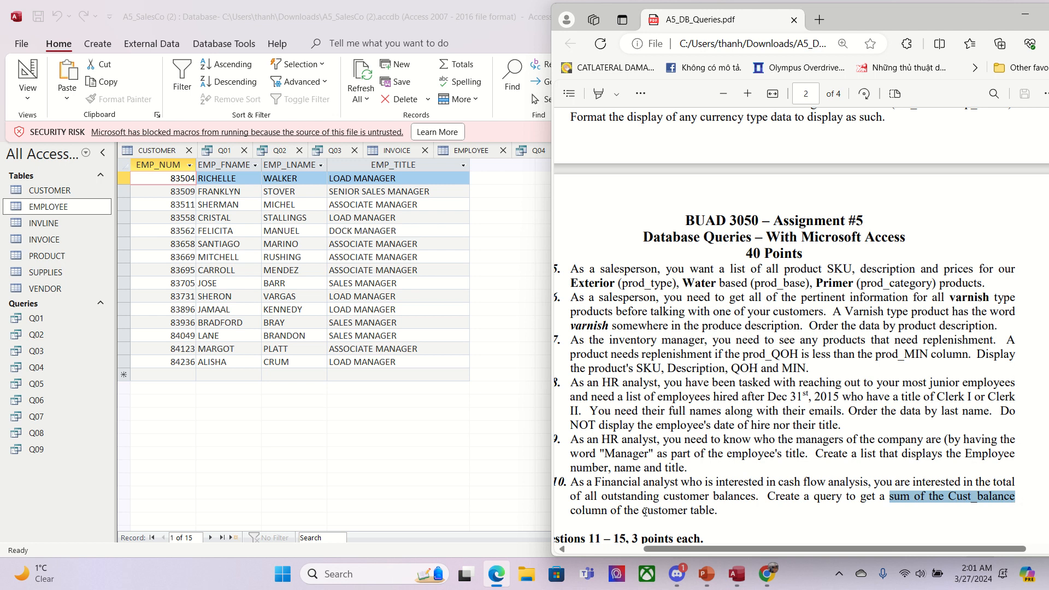
{"action": "left_click_drag", "start_coordinate": [644, 511], "coordinate": [715, 511]}
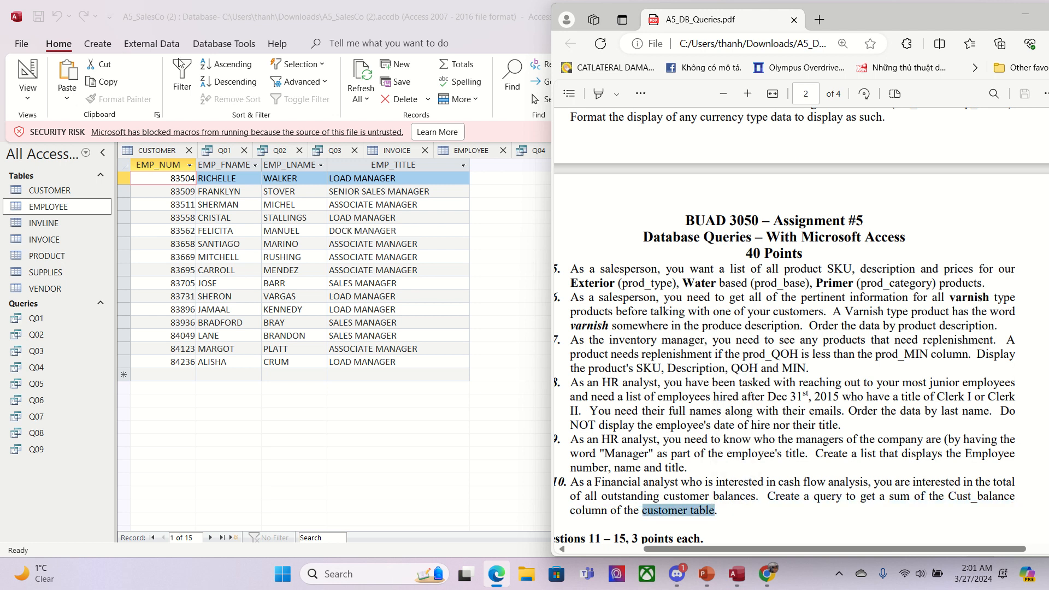
{"action": "left_click", "coordinate": [97, 43]}
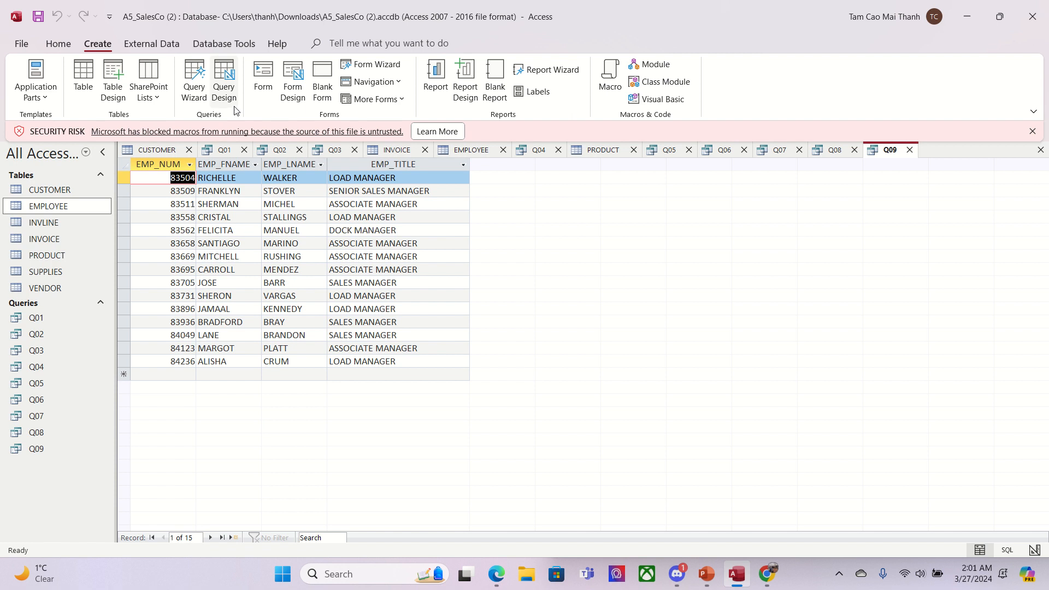
{"action": "left_click", "coordinate": [234, 107]}
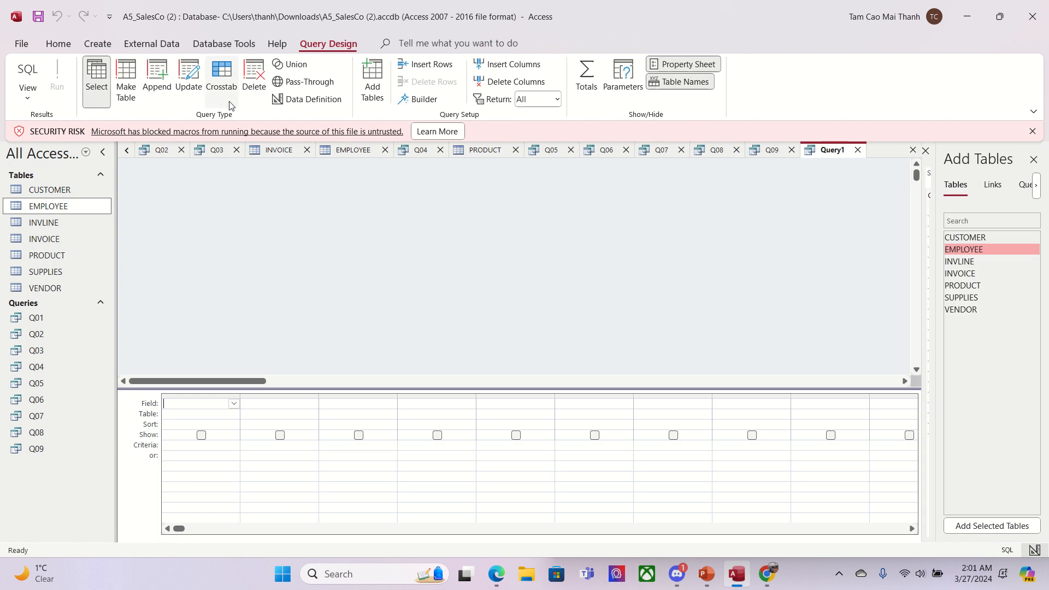
{"action": "double_click", "coordinate": [960, 238]}
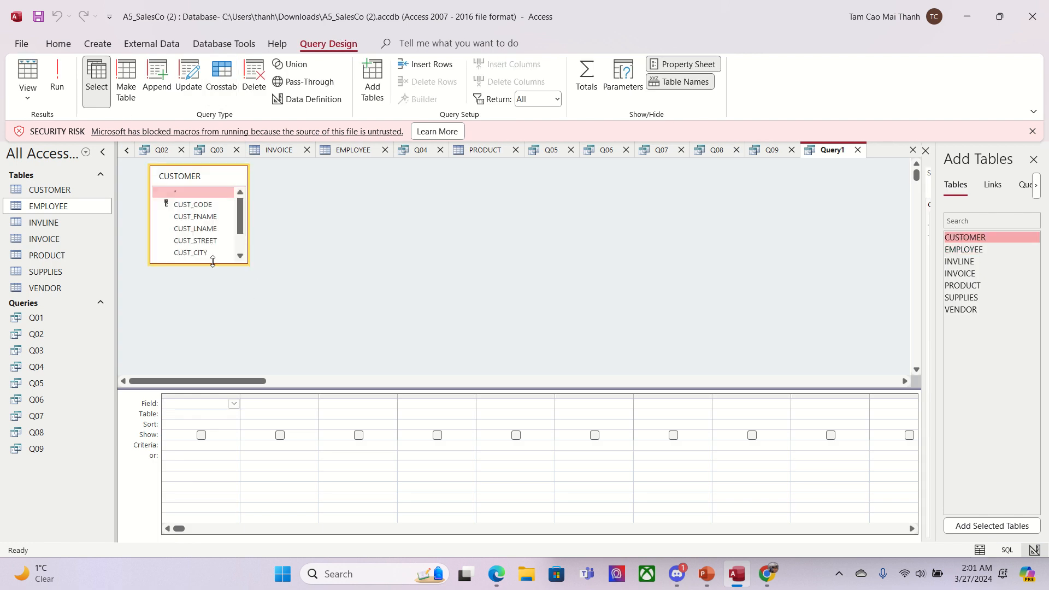
{"action": "left_click_drag", "start_coordinate": [212, 264], "coordinate": [224, 358]}
{"action": "left_click_drag", "start_coordinate": [249, 292], "coordinate": [315, 284]}
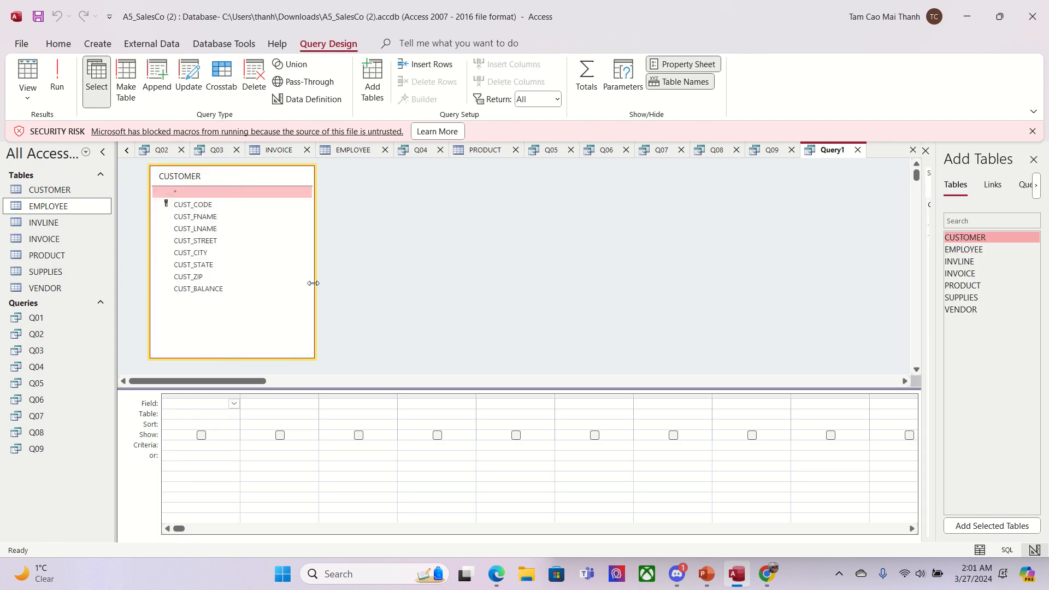
Step: Add CUST_BALANCE to the query grid and delete its duplicate column
{"action": "left_click", "coordinate": [217, 290]}
{"action": "double_click", "coordinate": [216, 289]}
{"action": "double_click", "coordinate": [217, 290]}
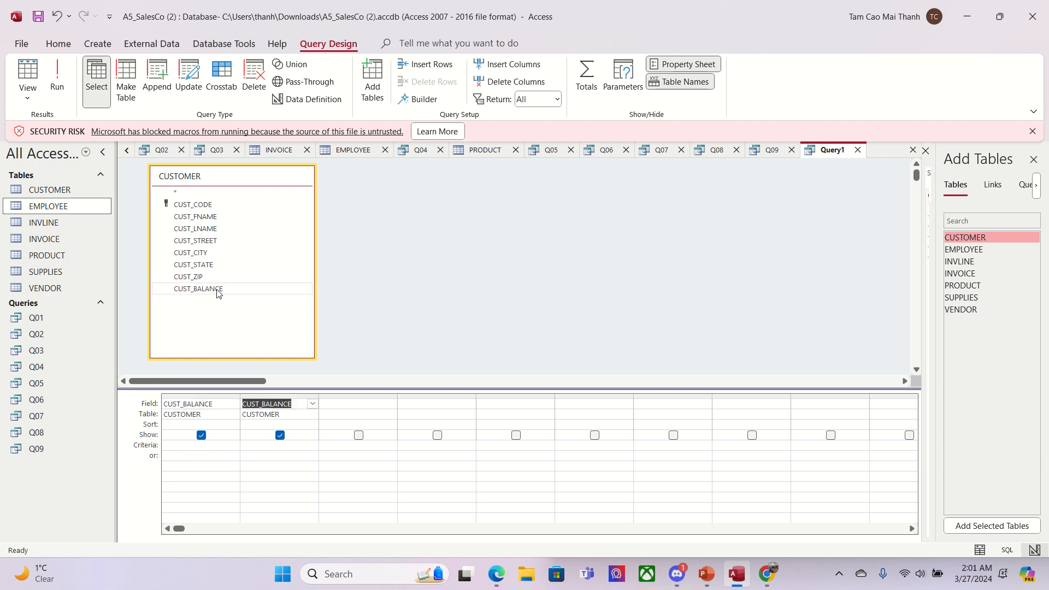
{"action": "left_click", "coordinate": [283, 395]}
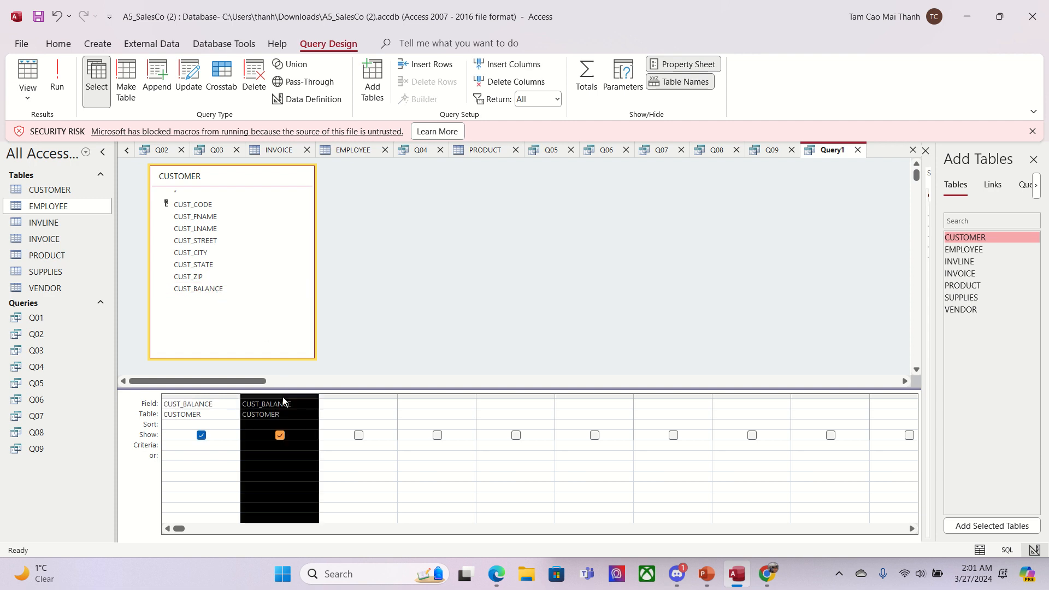
{"action": "key", "text": "Delete"}
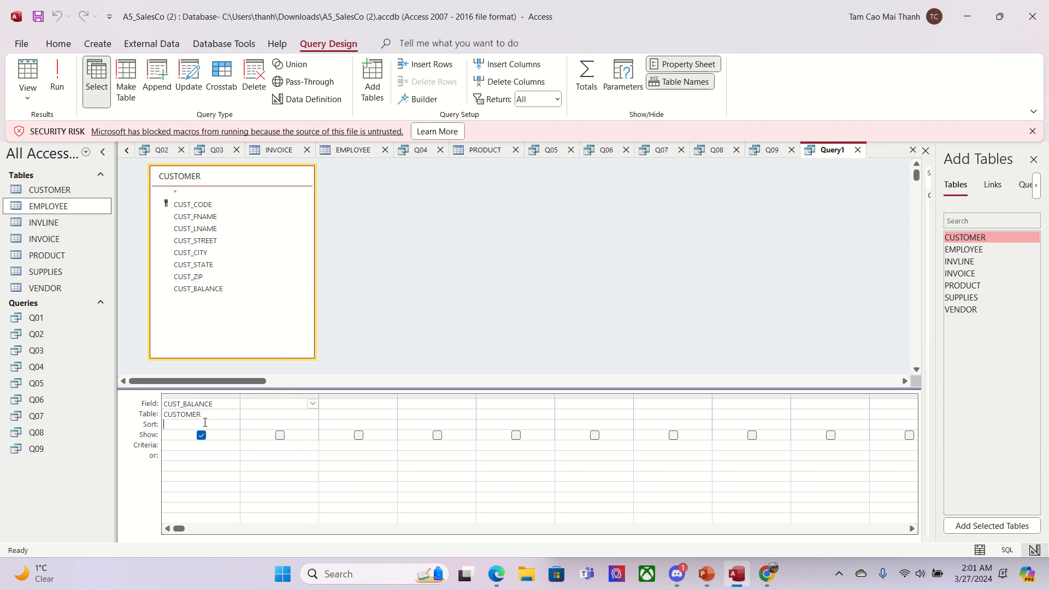
Step: Turn on totals for the query, set the CUST_BALANCE total to Sum, and run it
{"action": "left_click", "coordinate": [587, 82]}
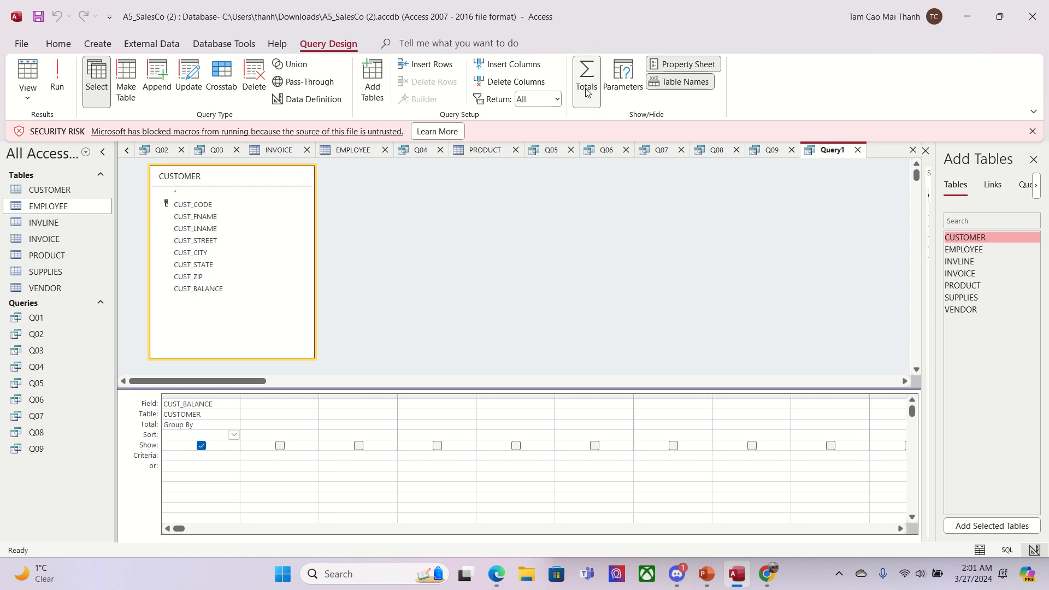
{"action": "left_click", "coordinate": [219, 425]}
{"action": "left_click", "coordinate": [234, 425]}
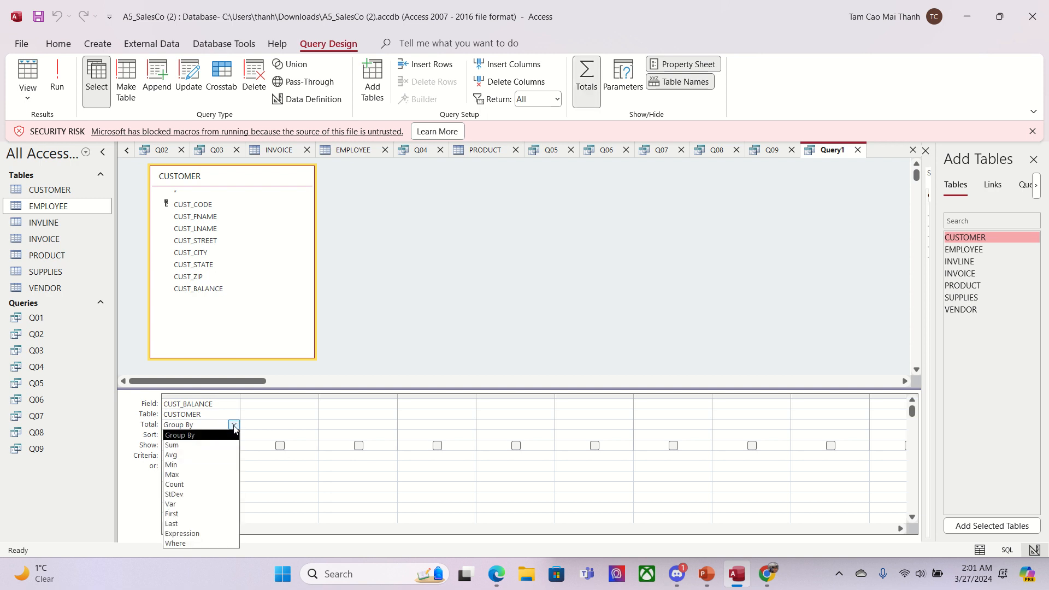
{"action": "left_click", "coordinate": [216, 445]}
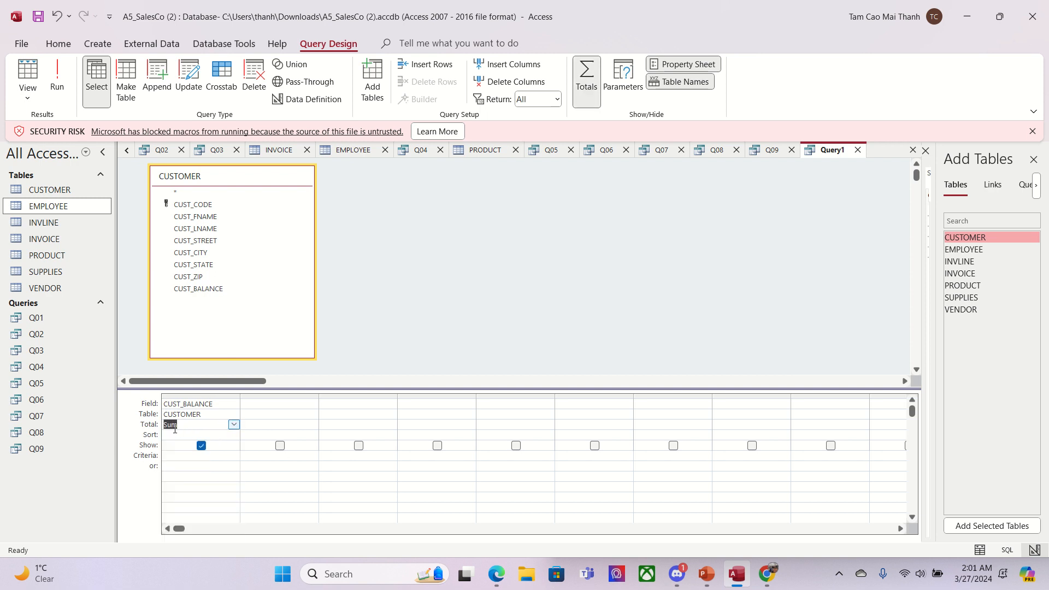
{"action": "left_click", "coordinate": [204, 460]}
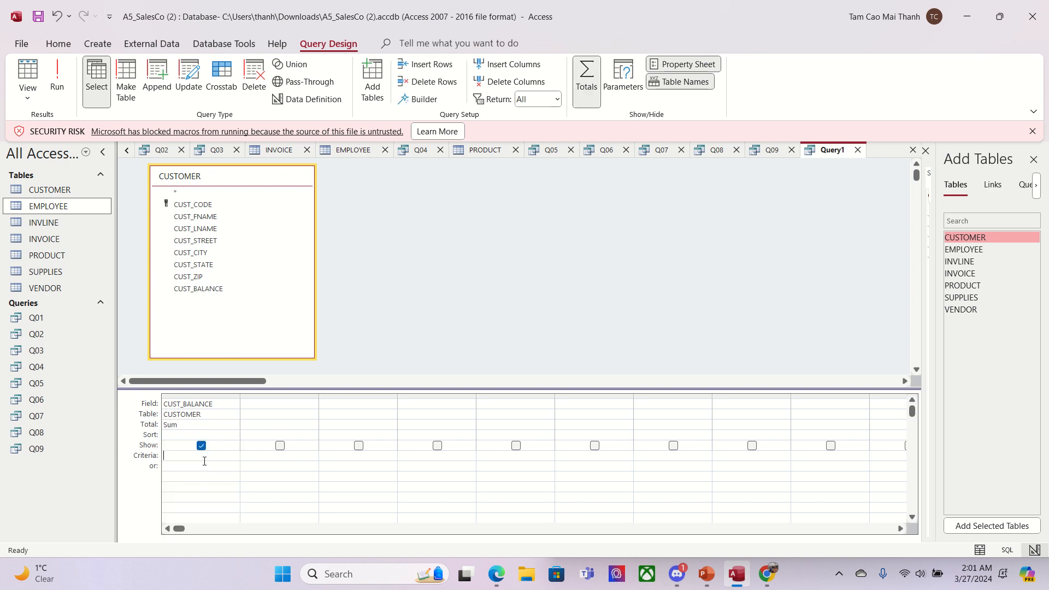
{"action": "left_click", "coordinate": [58, 82]}
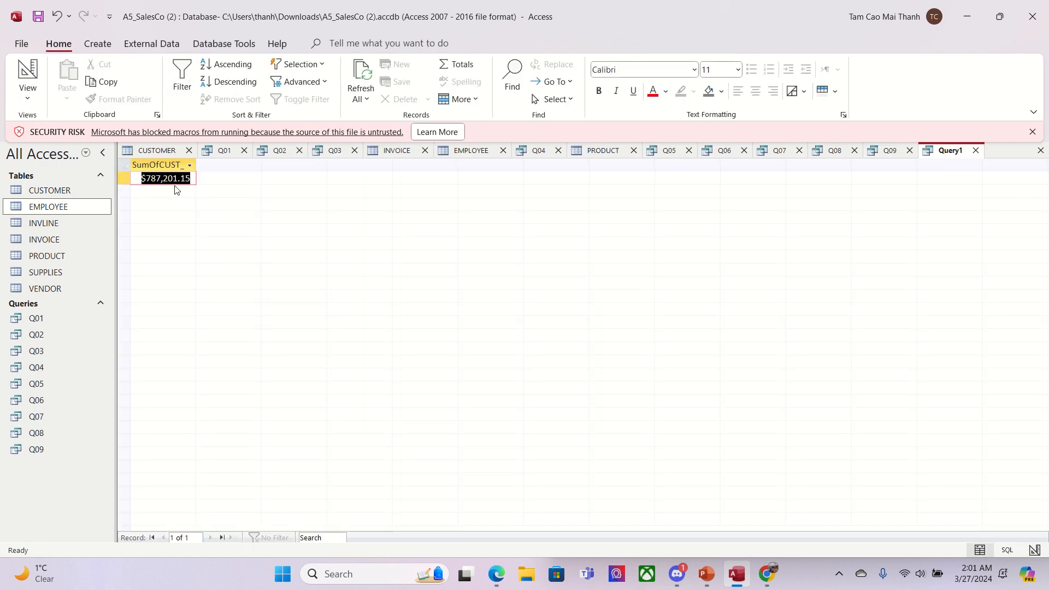
Step: Save the customer balance sum query as Q10
{"action": "right_click", "coordinate": [962, 146]}
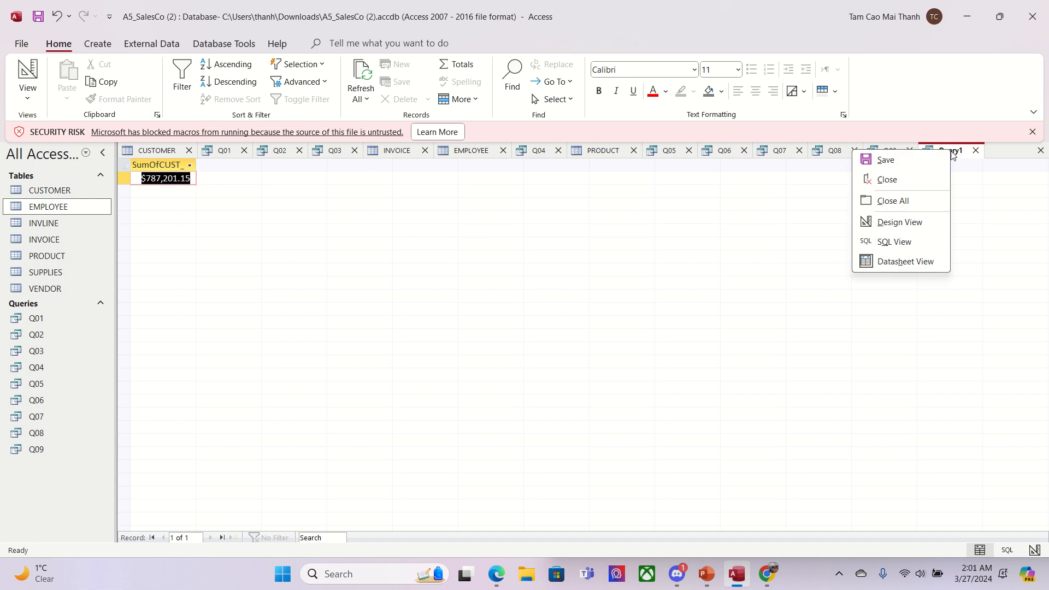
{"action": "left_click", "coordinate": [886, 160]}
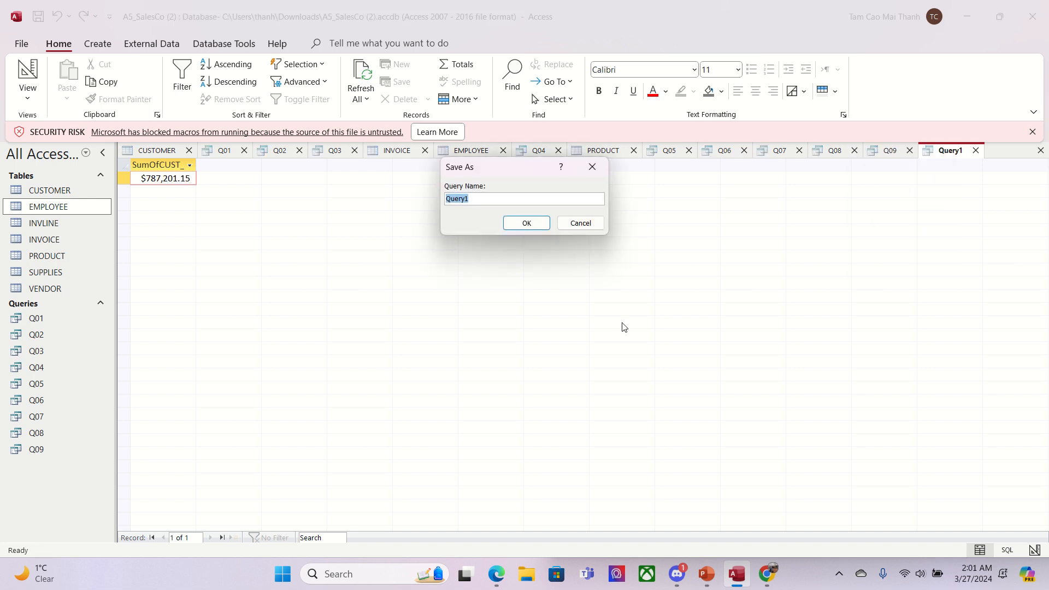
{"action": "type", "text": "Q10"}
{"action": "key", "text": "Return"}
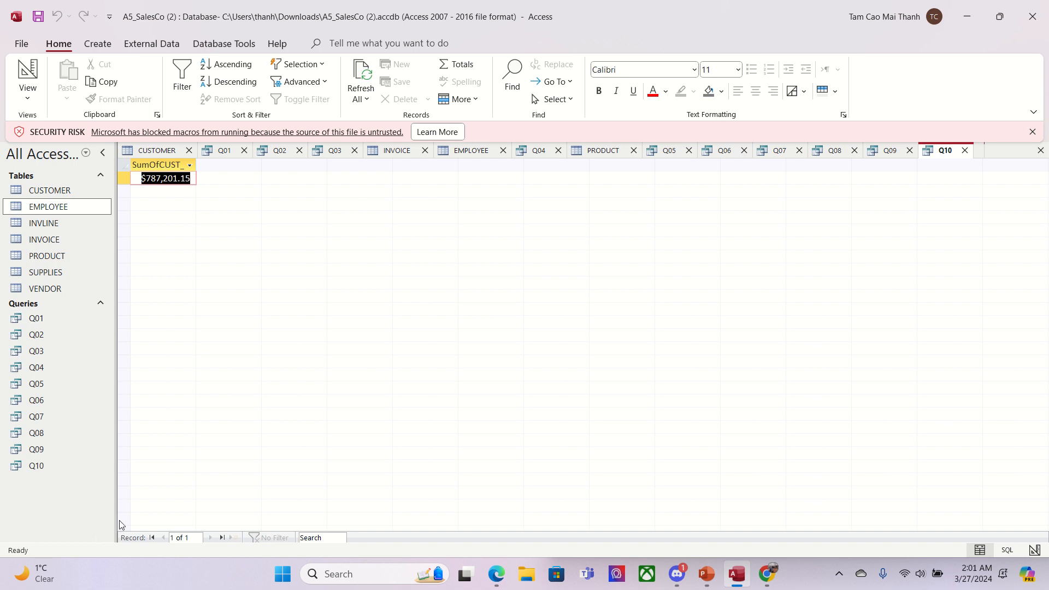
Step: Highlight question 11's sort-by-state instruction, then create a query design with the CUSTOMER table and enlarge its field list
{"action": "mouse_move", "coordinate": [472, 4]}
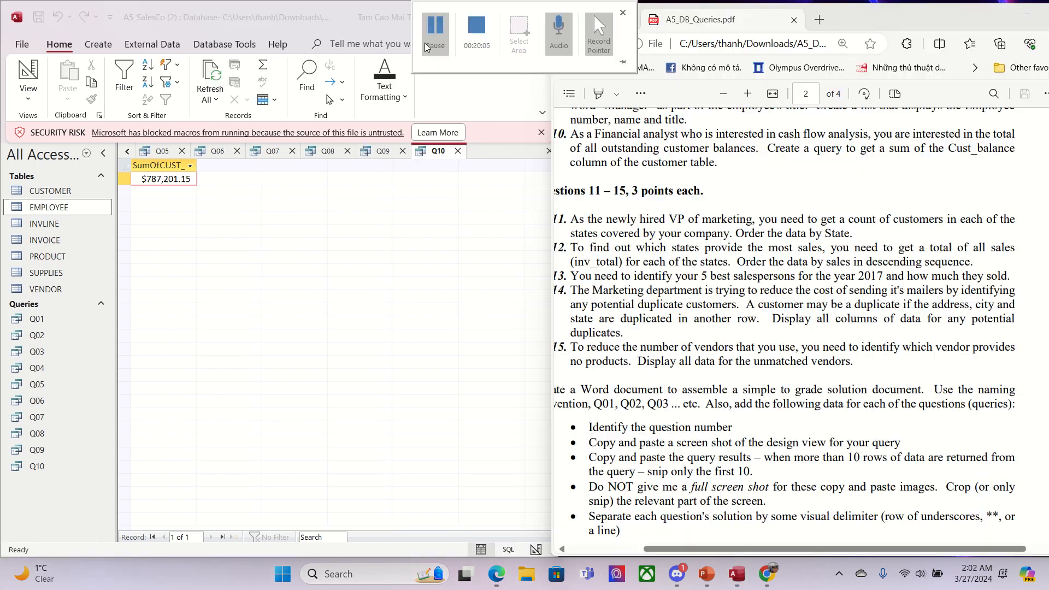
{"action": "left_click", "coordinate": [972, 237]}
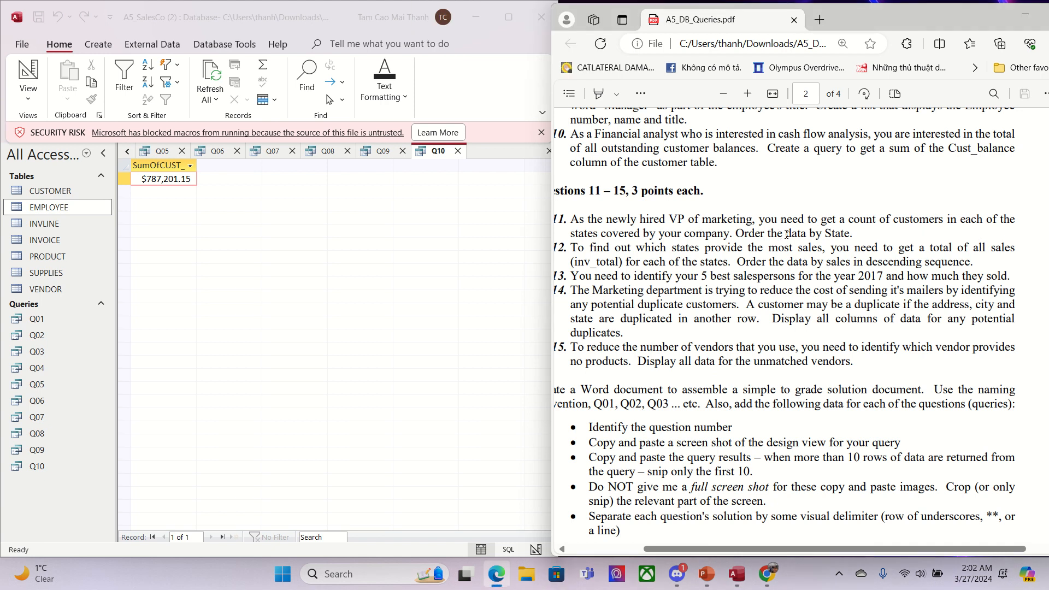
{"action": "left_click_drag", "start_coordinate": [781, 233], "coordinate": [853, 234]}
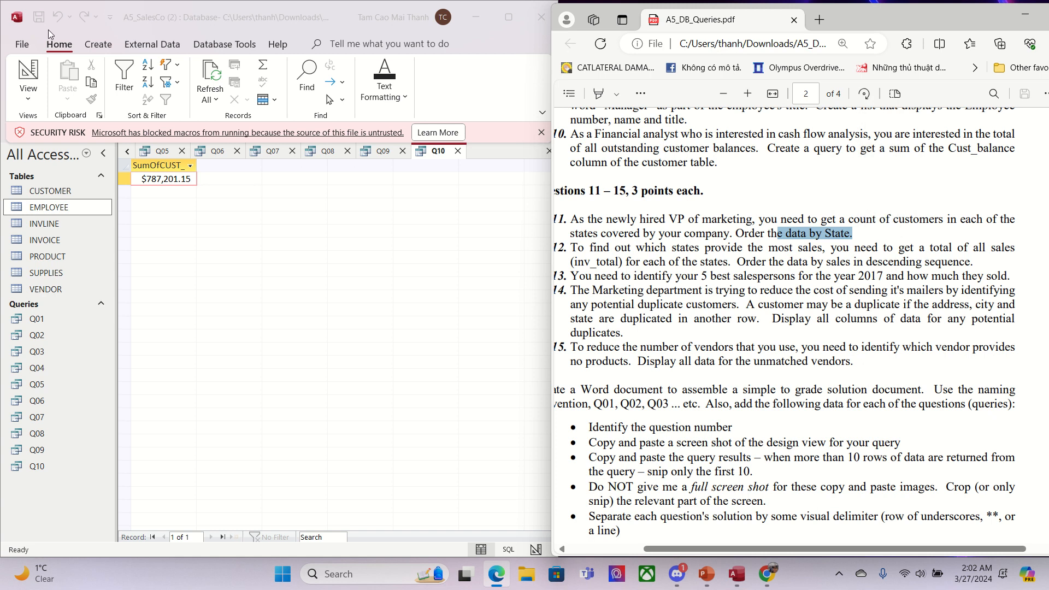
{"action": "left_click", "coordinate": [93, 48]}
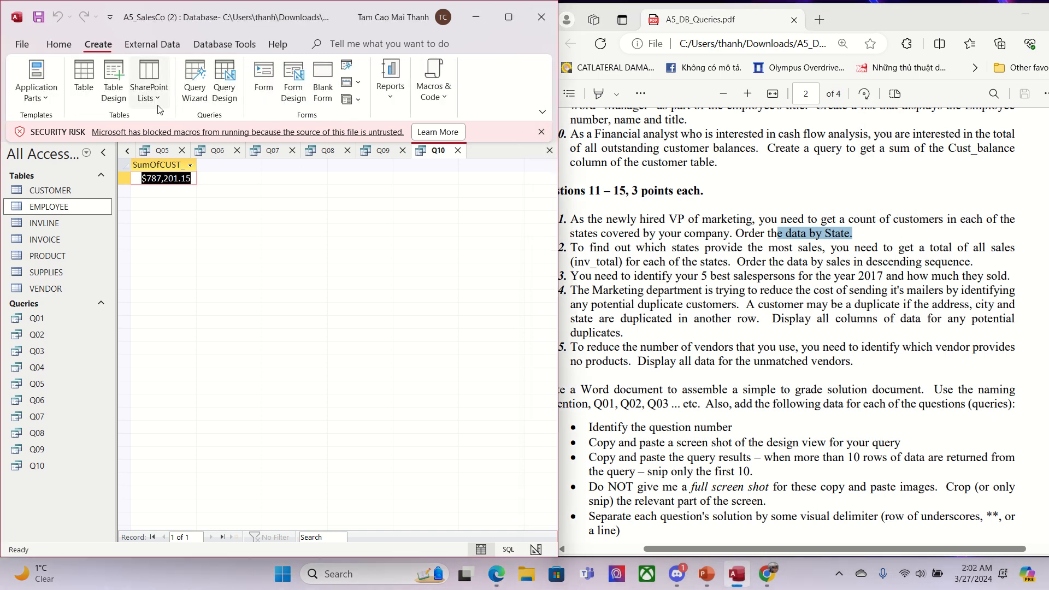
{"action": "left_click", "coordinate": [236, 99]}
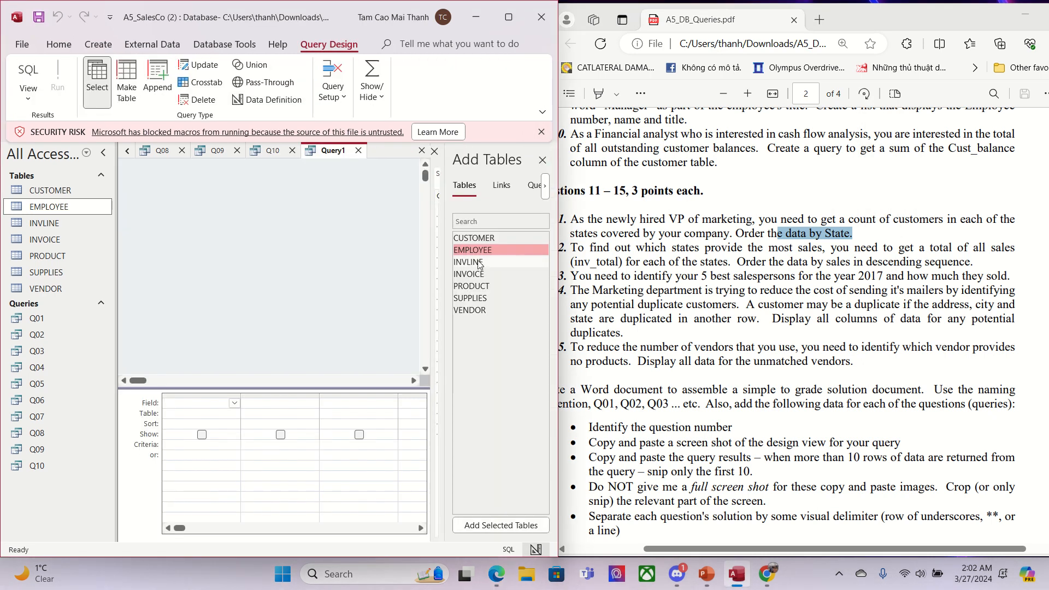
{"action": "double_click", "coordinate": [492, 238]}
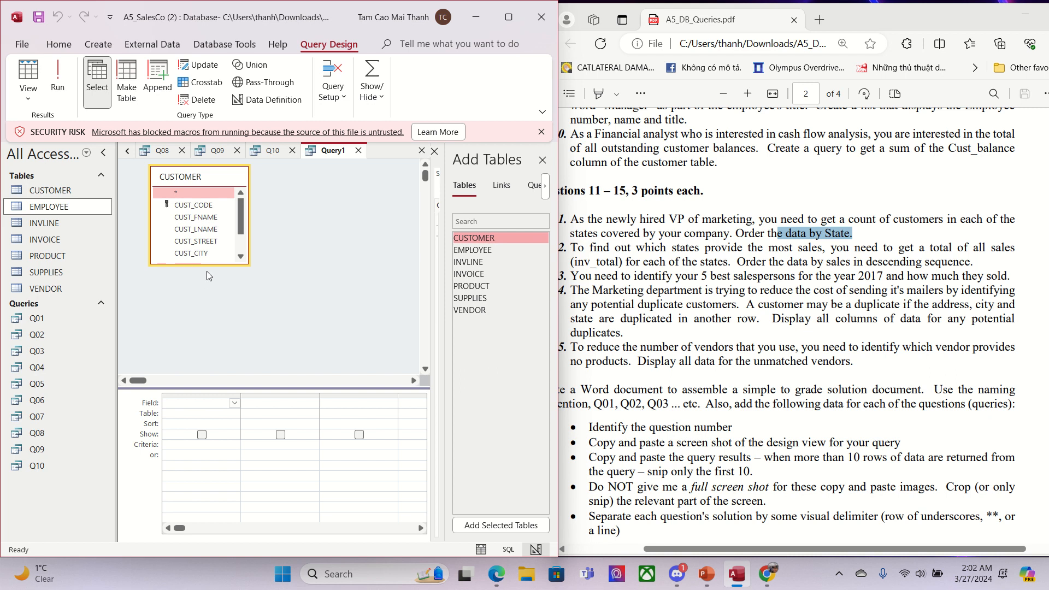
{"action": "left_click_drag", "start_coordinate": [212, 263], "coordinate": [223, 313]}
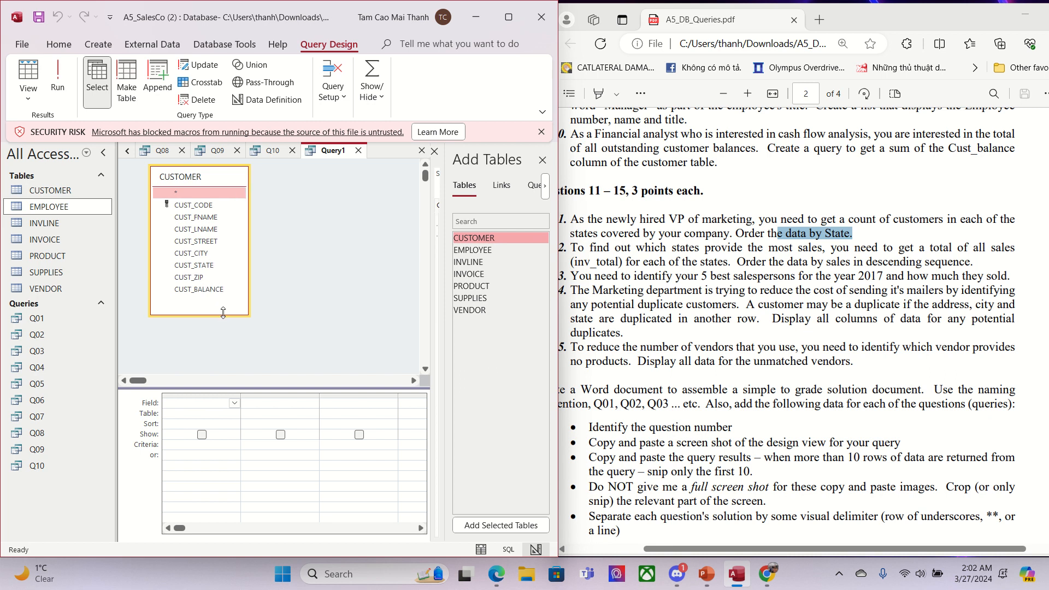
Step: Add CUST_STATE and CUST_BALANCE to the query grid and turn on totals for the query
{"action": "double_click", "coordinate": [213, 266]}
{"action": "left_click", "coordinate": [271, 403]}
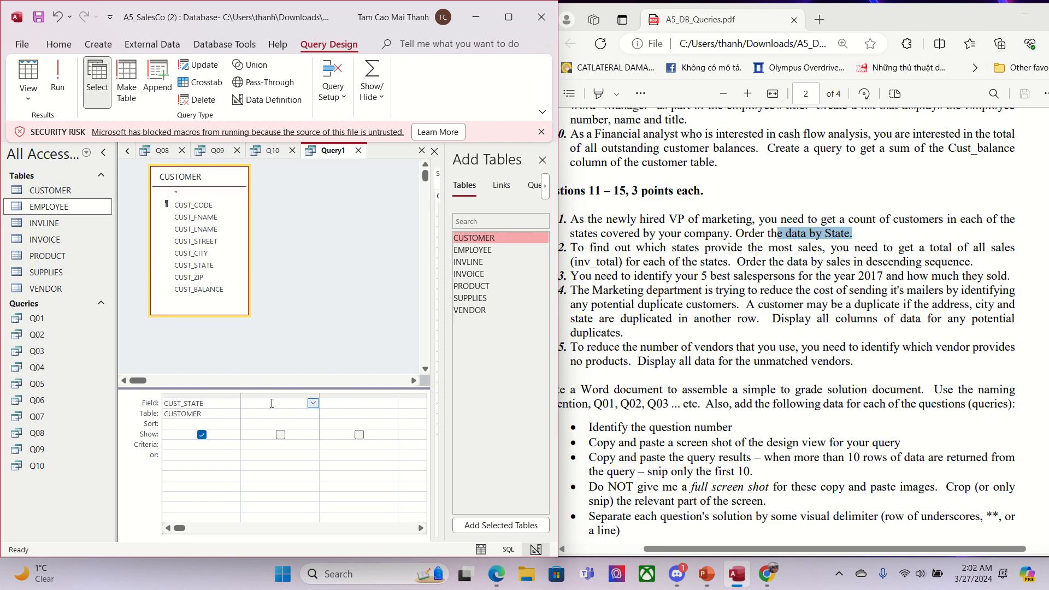
{"action": "double_click", "coordinate": [208, 290]}
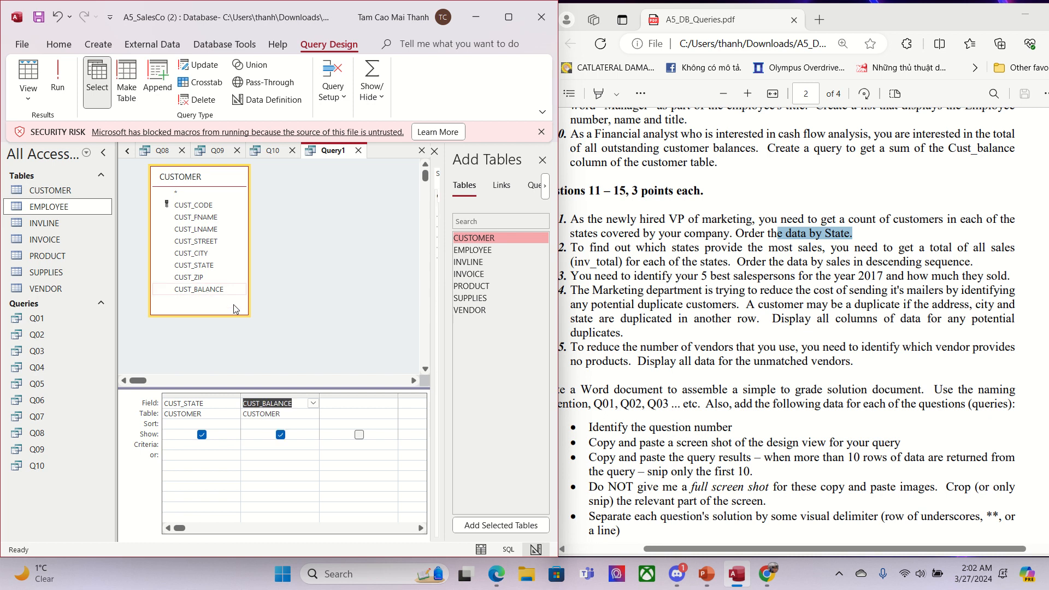
{"action": "left_click", "coordinate": [234, 424]}
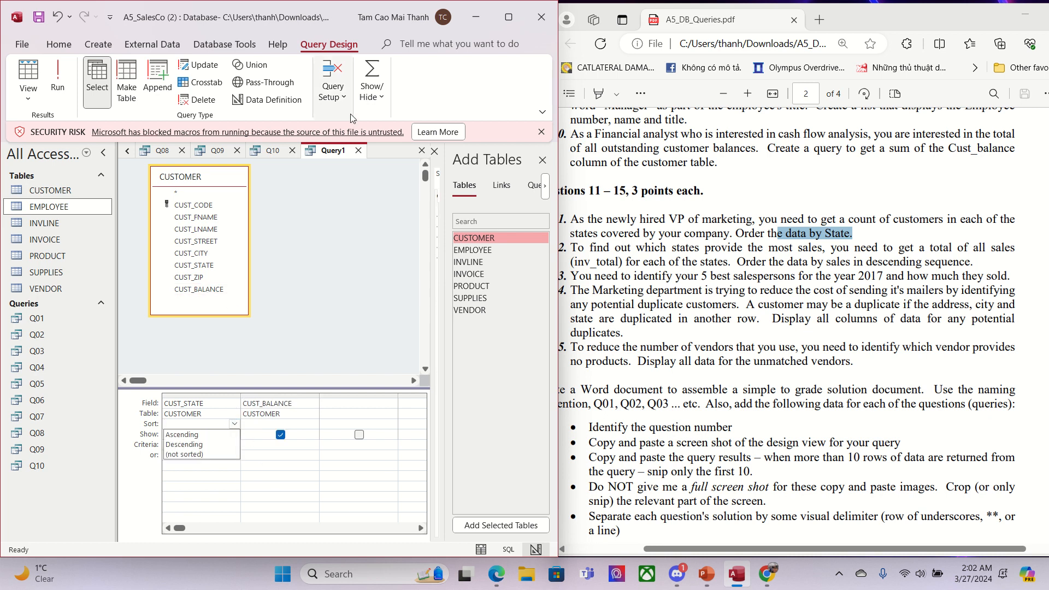
{"action": "left_click", "coordinate": [375, 96]}
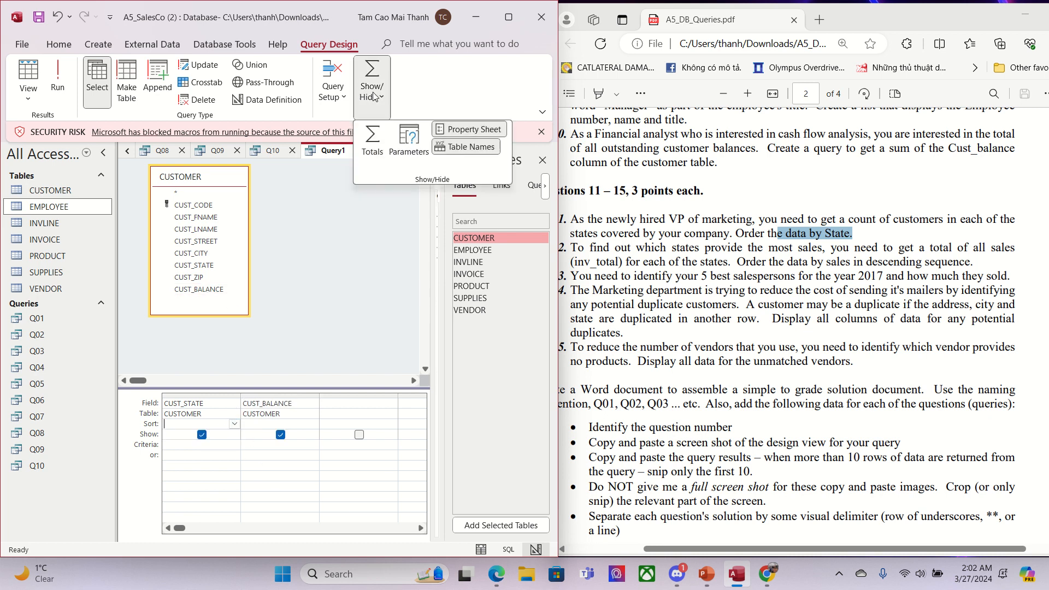
{"action": "left_click", "coordinate": [374, 143]}
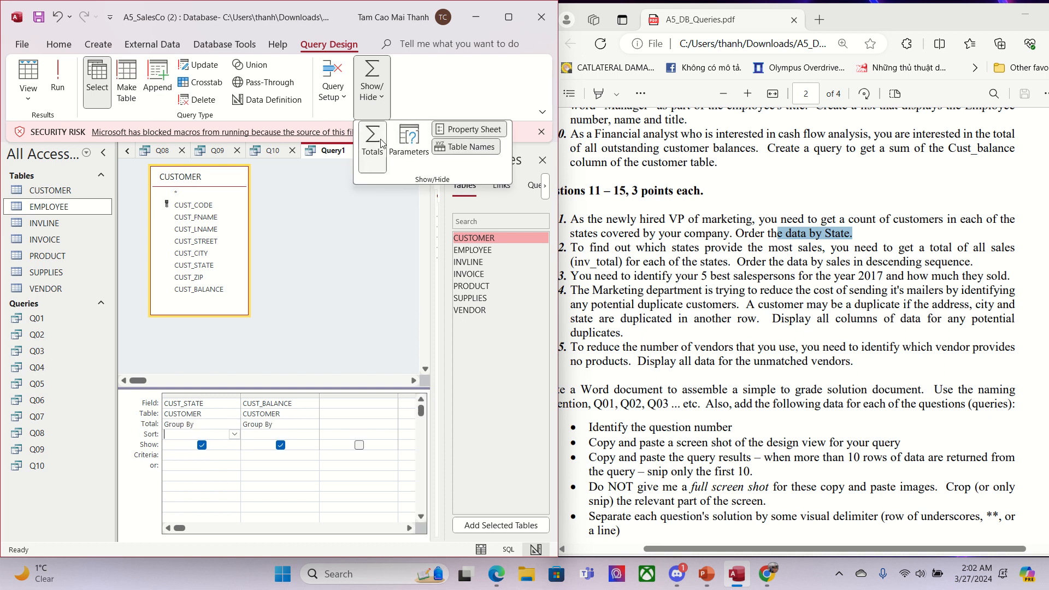
Step: Set the CUST_STATE total to Count and sort CUST_BALANCE in ascending order
{"action": "left_click", "coordinate": [236, 435]}
{"action": "left_click", "coordinate": [236, 435]}
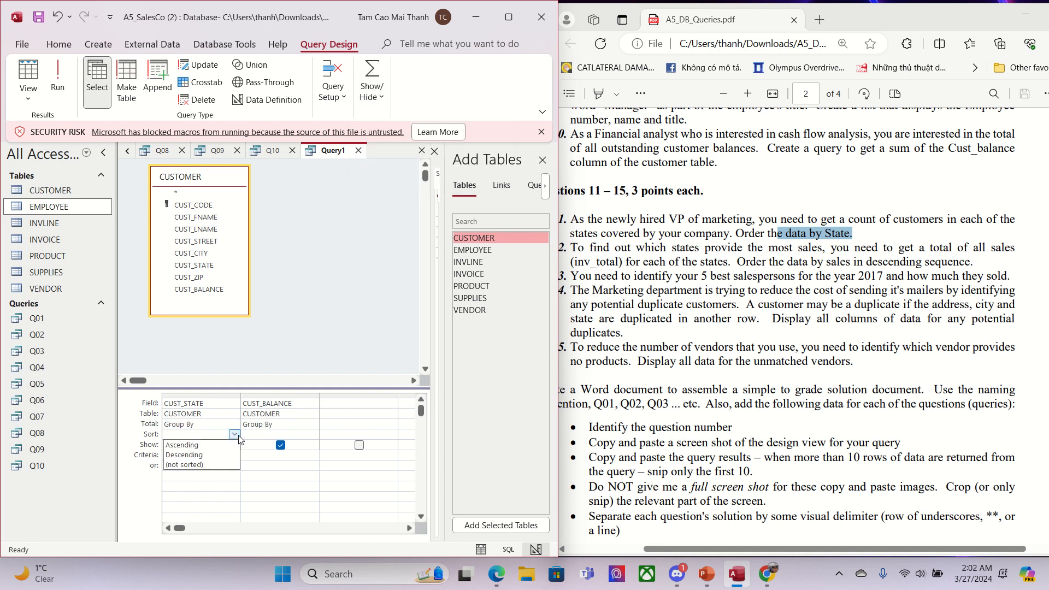
{"action": "left_click", "coordinate": [238, 437]}
{"action": "left_click", "coordinate": [234, 424]}
{"action": "left_click", "coordinate": [234, 424]}
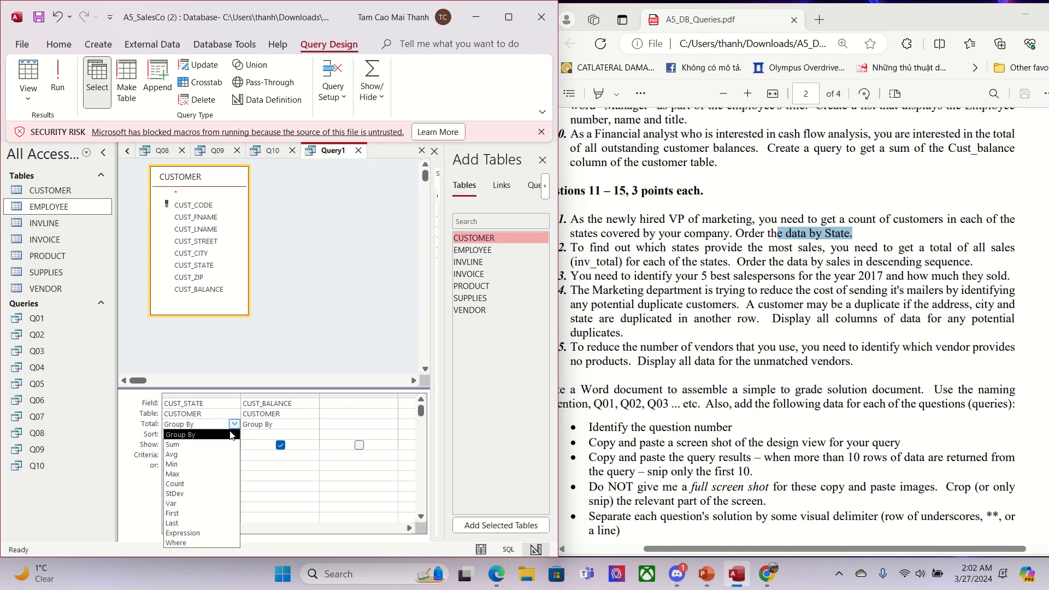
{"action": "left_click", "coordinate": [181, 485]}
{"action": "left_click", "coordinate": [290, 425]}
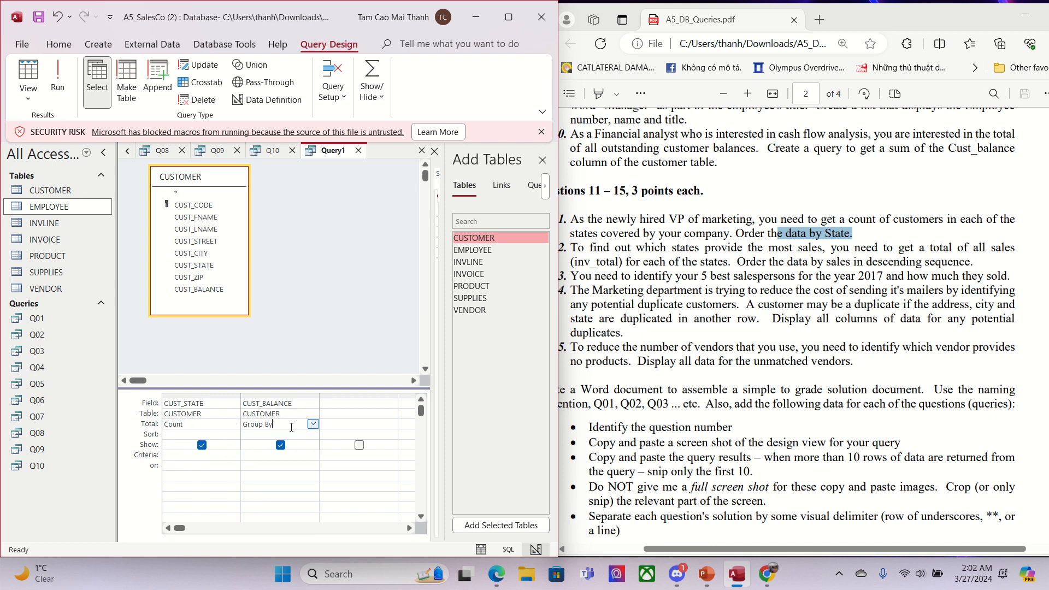
{"action": "left_click", "coordinate": [313, 435]}
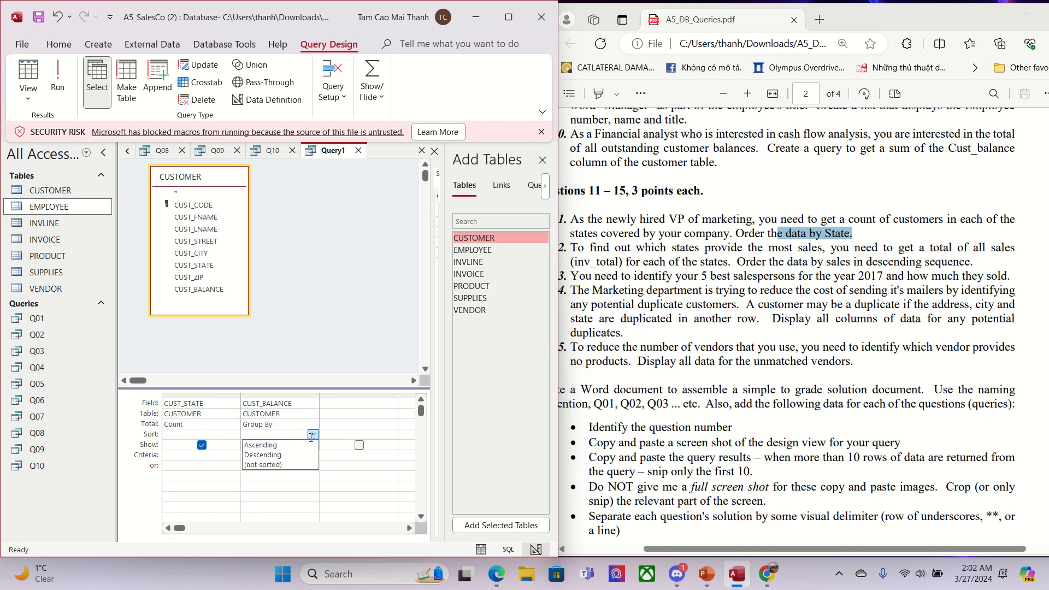
{"action": "left_click", "coordinate": [278, 443]}
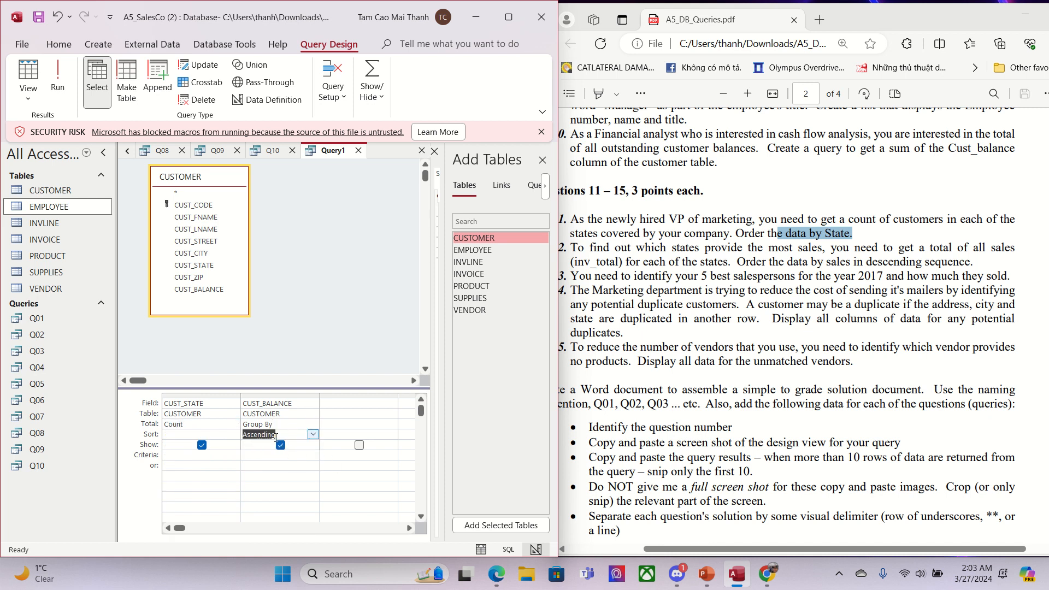
{"action": "left_click", "coordinate": [215, 426]}
{"action": "left_click", "coordinate": [295, 428]}
{"action": "left_click", "coordinate": [314, 426]}
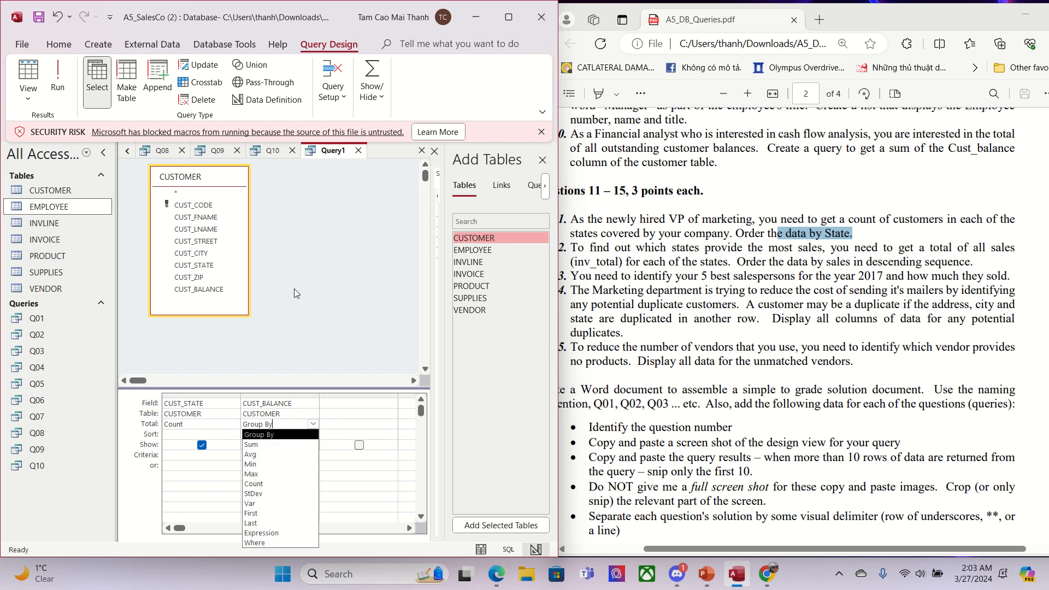
{"action": "key", "text": "super+shift+s"}
{"action": "left_click", "coordinate": [436, 23]}
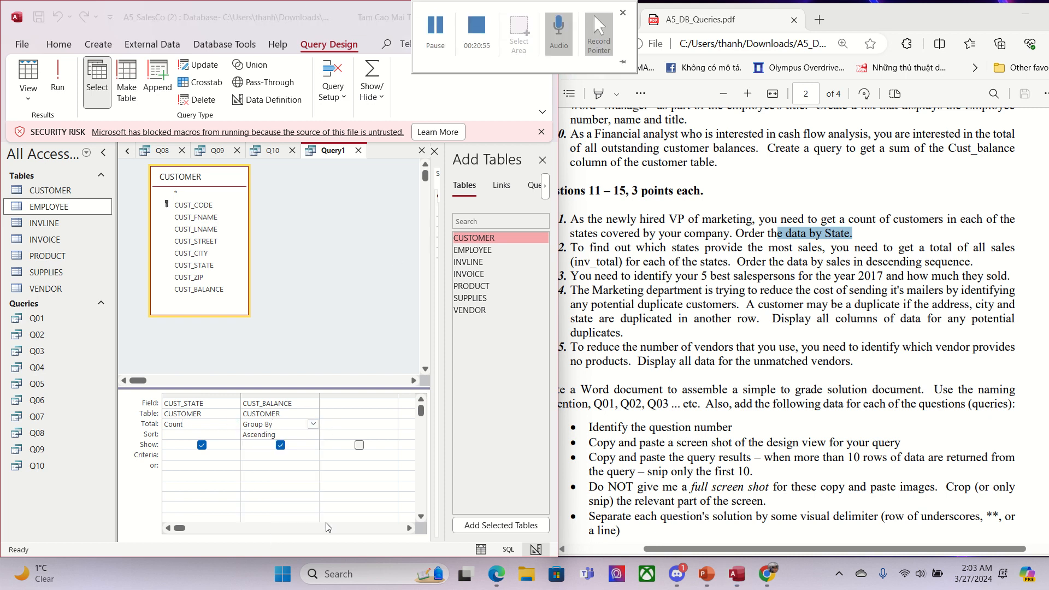
Step: Delete the CUST_BALANCE column from the query grid
{"action": "left_click", "coordinate": [291, 395]}
{"action": "key", "text": "Left"}
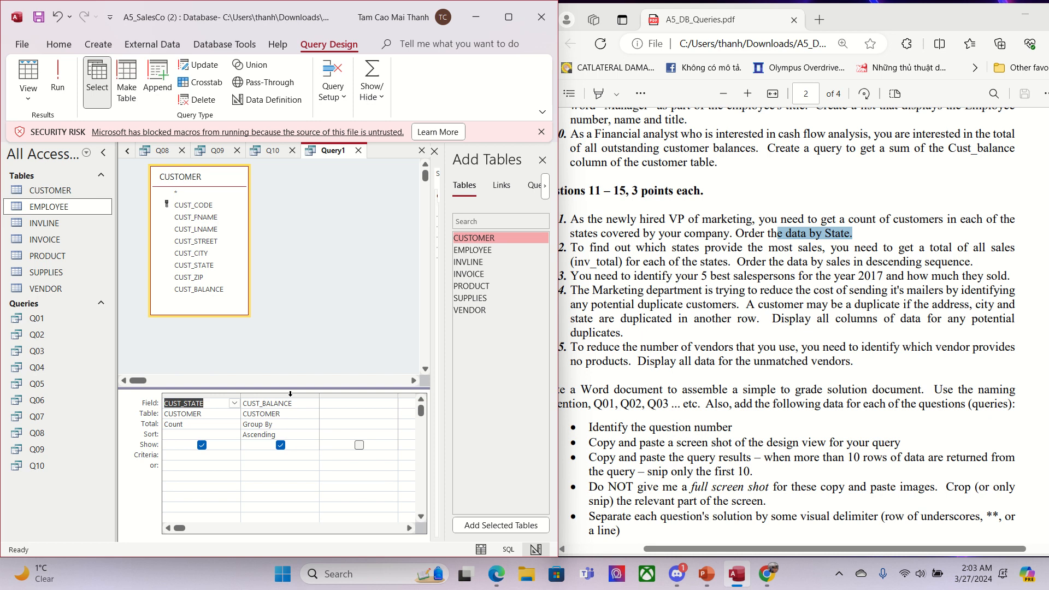
{"action": "left_click", "coordinate": [291, 395]}
{"action": "key", "text": "Delete"}
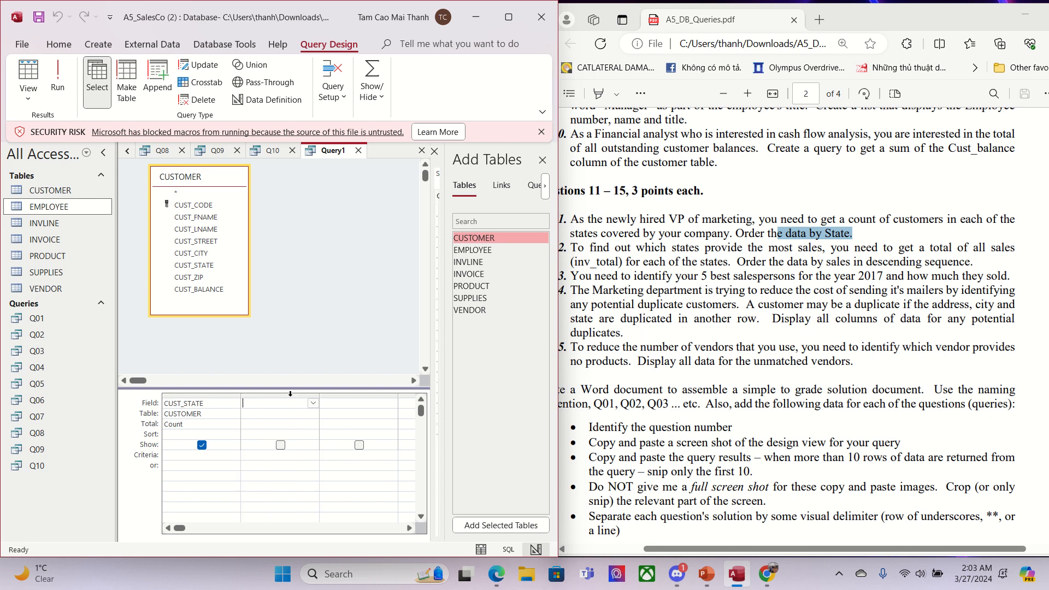
Step: Sort CUST_STATE in ascending order and run the query
{"action": "left_click", "coordinate": [217, 438]}
{"action": "left_click", "coordinate": [234, 434]}
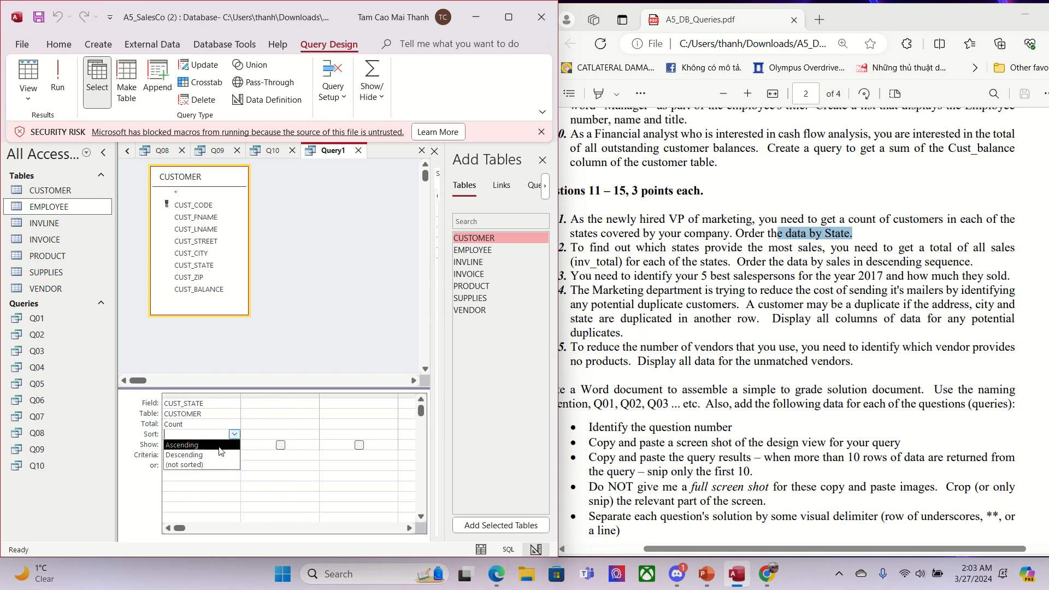
{"action": "left_click", "coordinate": [240, 441]}
{"action": "left_click", "coordinate": [58, 76]}
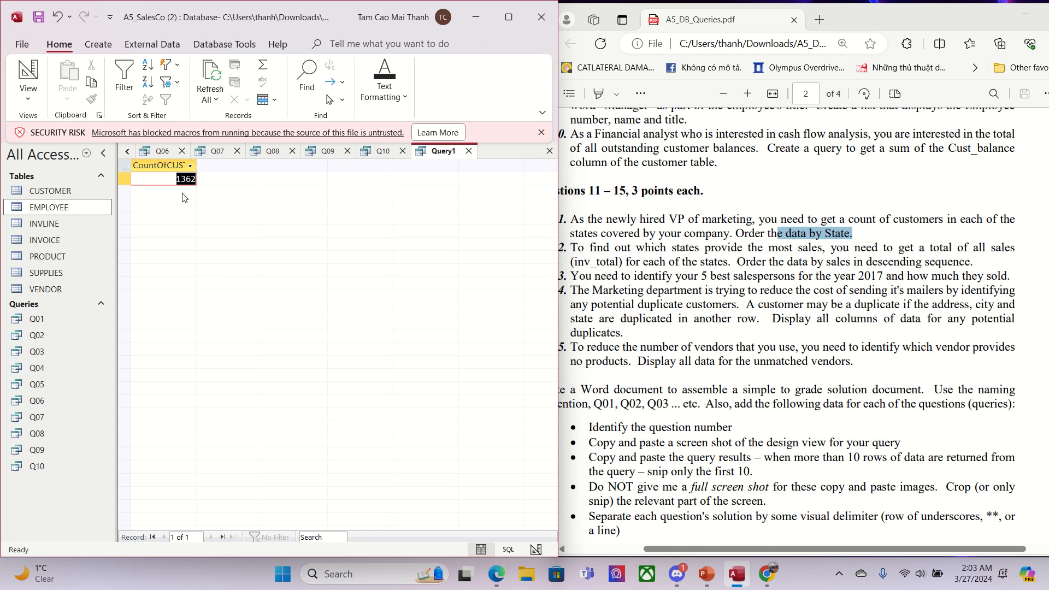
Step: Return to the query design and clear the total setting of the CUST_STATE column
{"action": "left_click", "coordinate": [28, 75]}
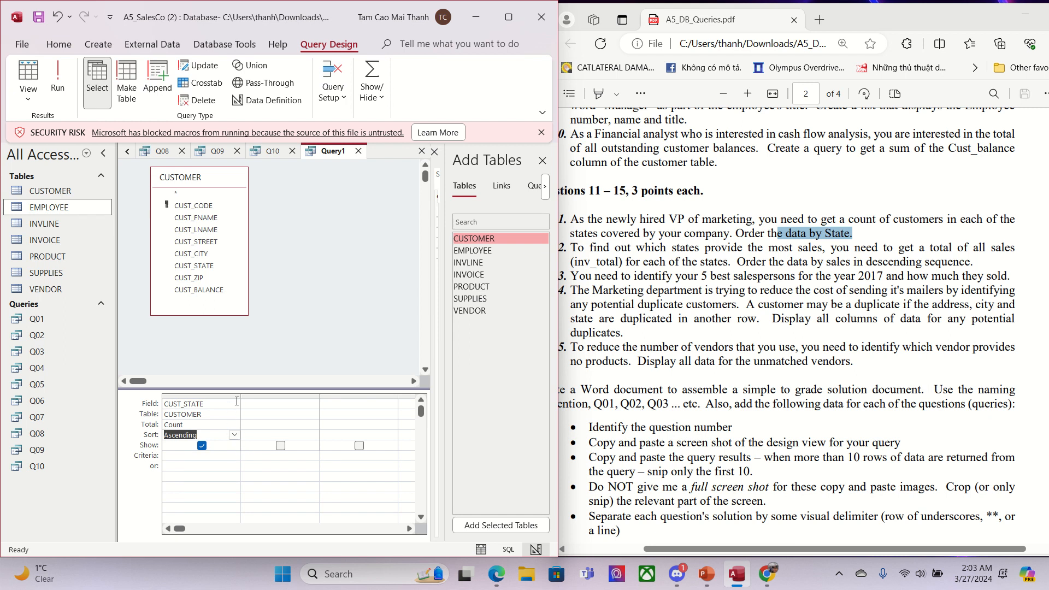
{"action": "left_click", "coordinate": [233, 397]}
{"action": "left_click", "coordinate": [214, 426]}
{"action": "left_click", "coordinate": [163, 425]}
{"action": "key", "text": "Delete"}
Step: Add CUST_STATE to the grid a second time and set the total of this second column to Count
{"action": "left_click", "coordinate": [281, 398]}
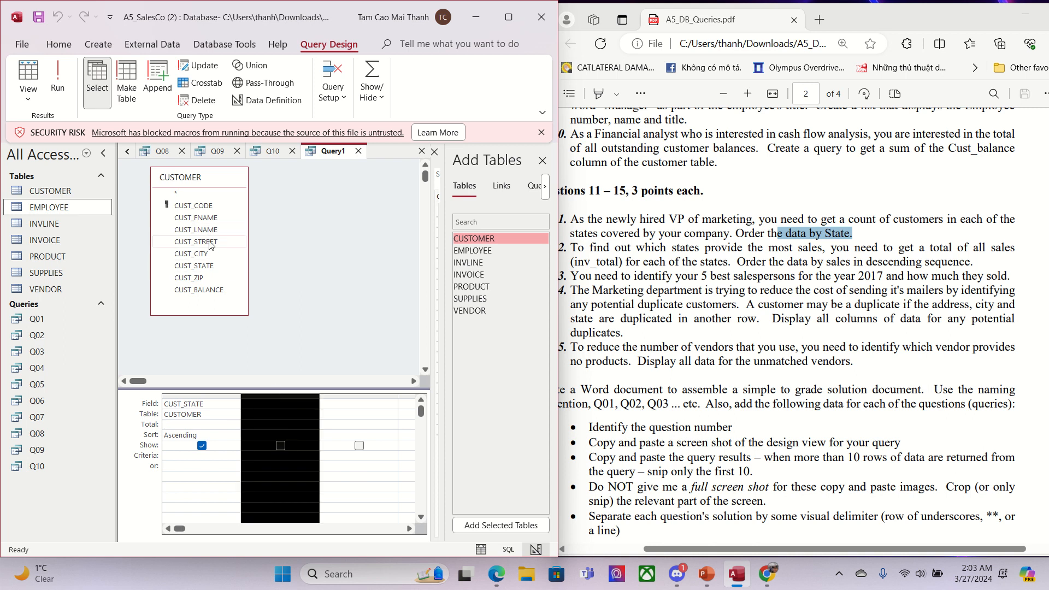
{"action": "left_click", "coordinate": [217, 272]}
{"action": "left_click_drag", "start_coordinate": [218, 273], "coordinate": [281, 415]}
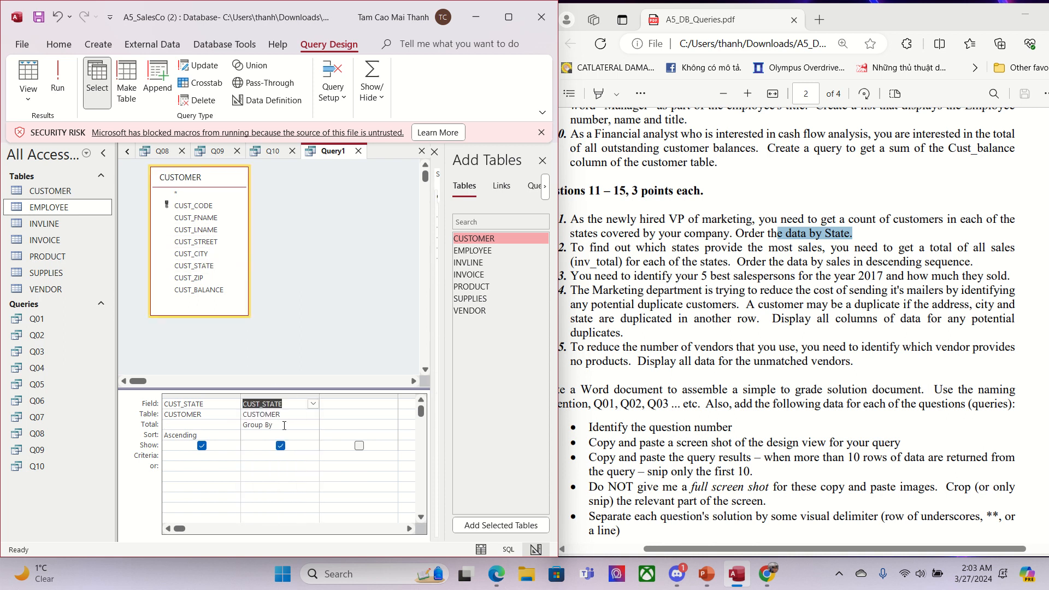
{"action": "left_click", "coordinate": [284, 426]}
{"action": "left_click", "coordinate": [313, 425]}
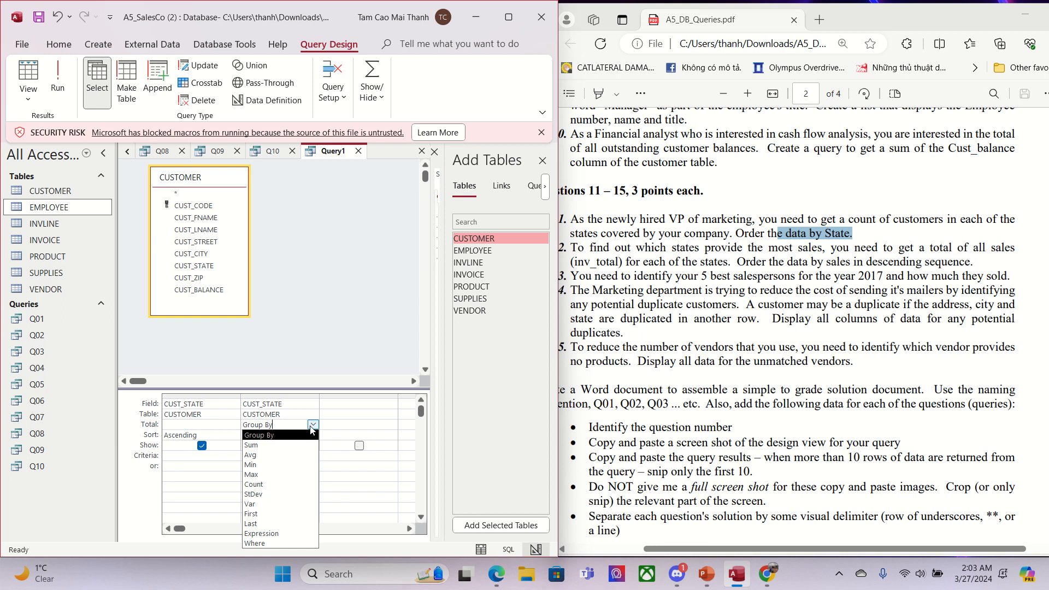
{"action": "left_click", "coordinate": [298, 485]}
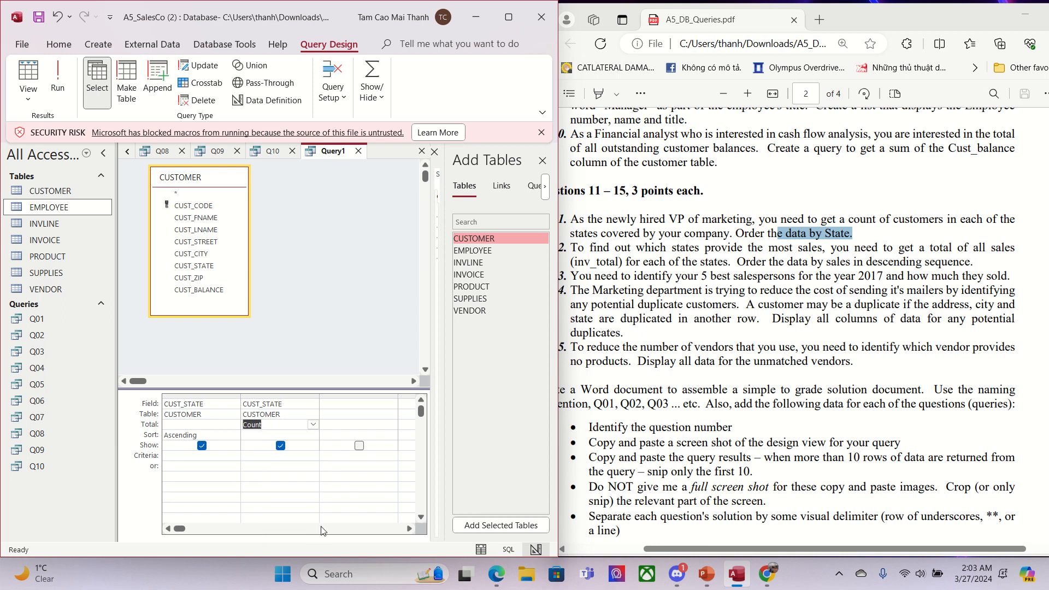
{"action": "left_click", "coordinate": [280, 488]}
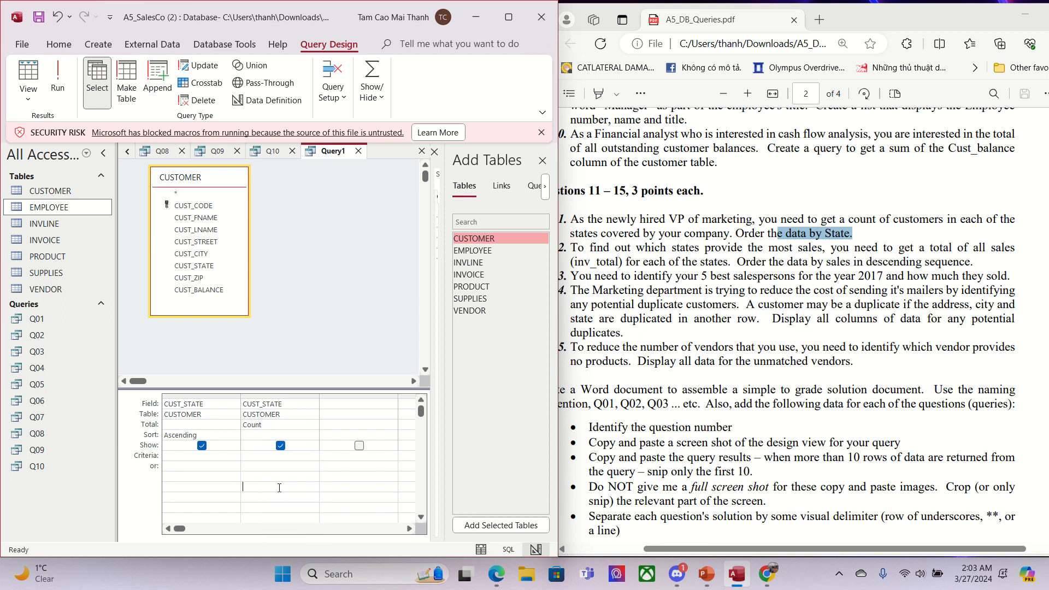
Step: Set the first CUST_STATE column's total to Group By and run the query
{"action": "left_click", "coordinate": [57, 76]}
{"action": "left_click", "coordinate": [504, 324]}
{"action": "mouse_move", "coordinate": [401, 2]}
{"action": "left_click", "coordinate": [435, 31]}
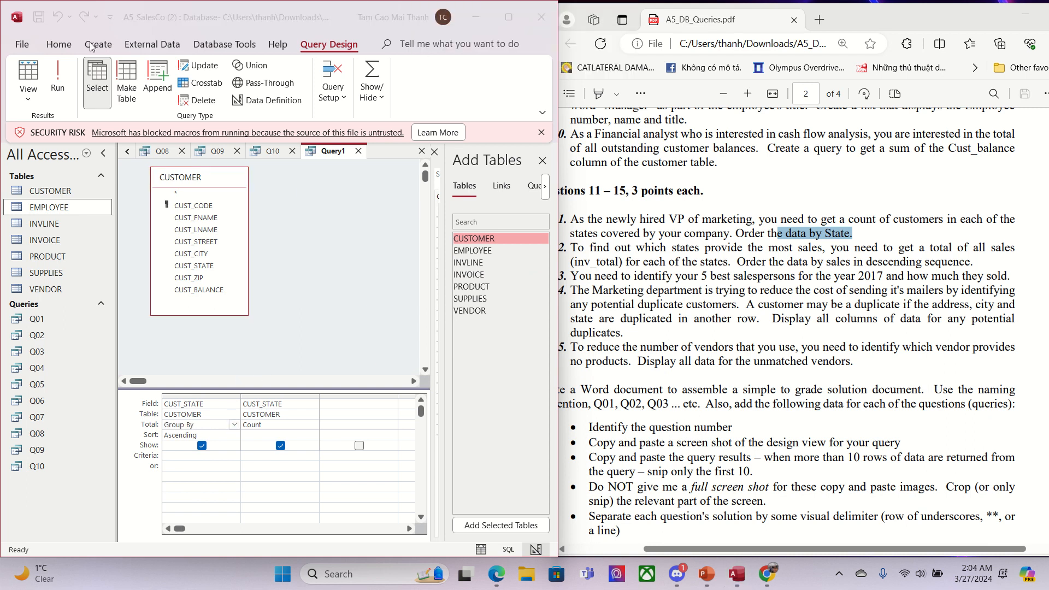
{"action": "left_click", "coordinate": [57, 77]}
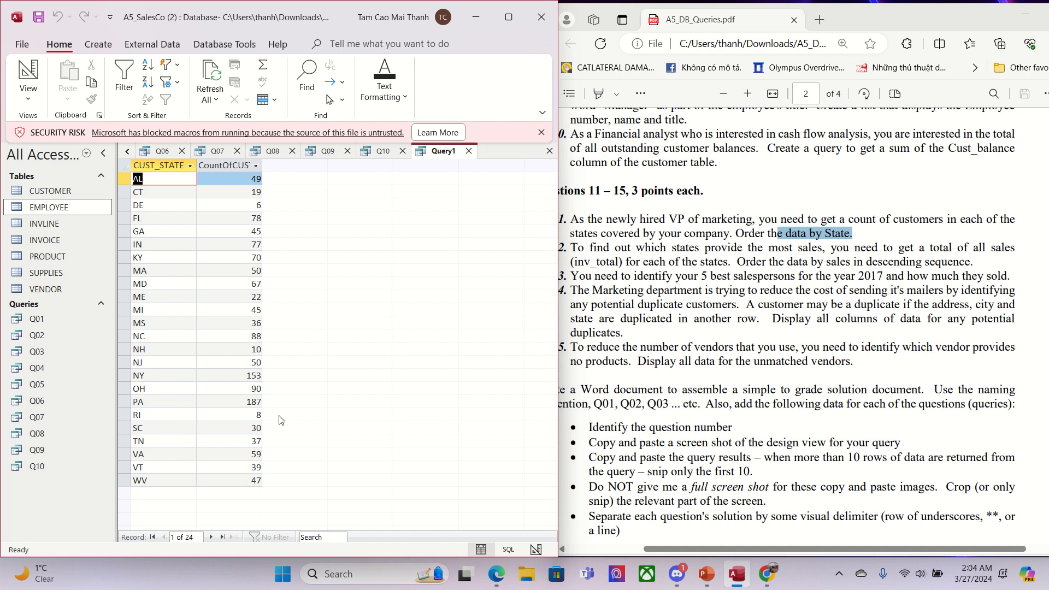
Step: Save the customer count by state query as Q11
{"action": "right_click", "coordinate": [439, 155]}
{"action": "left_click", "coordinate": [471, 162]}
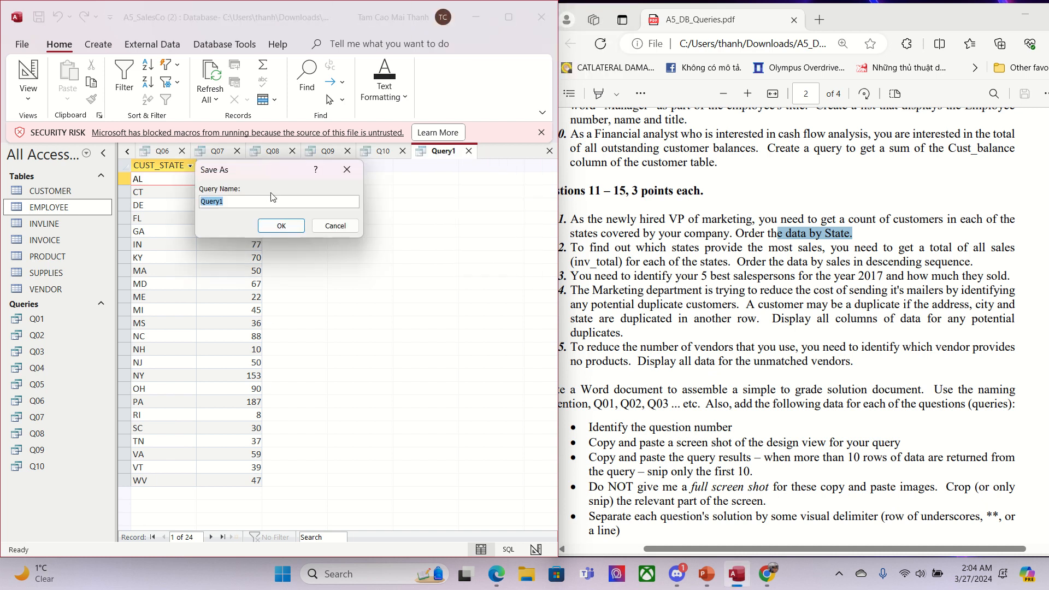
{"action": "type", "text": "Q11"}
{"action": "left_click", "coordinate": [282, 226]}
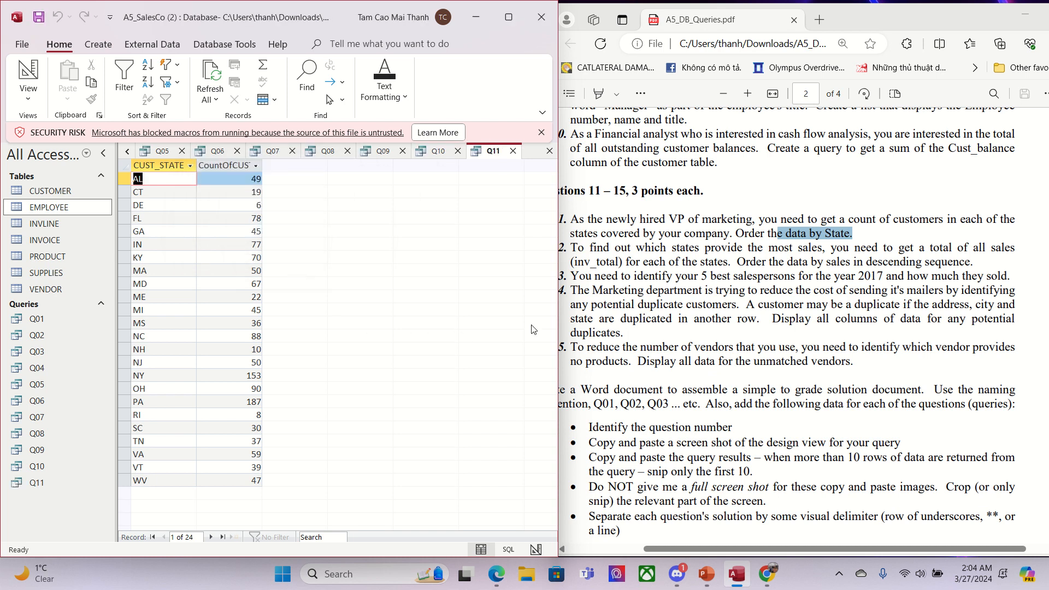
Step: Read question 12 in the assignment PDF, then create a new query design containing the INVOICE table
{"action": "left_click", "coordinate": [744, 235]}
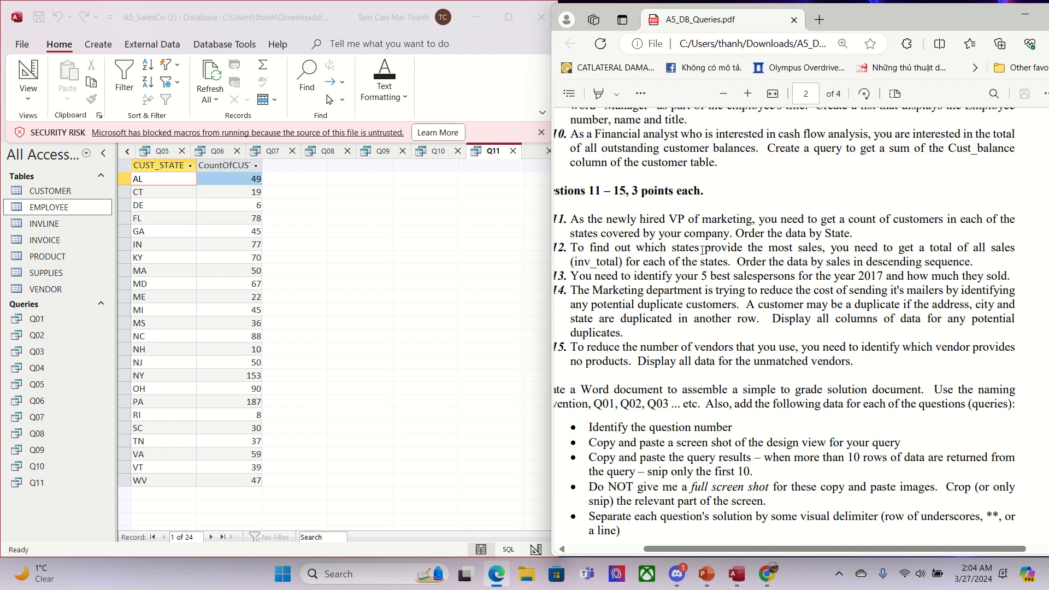
{"action": "left_click_drag", "start_coordinate": [799, 249], "coordinate": [826, 249]}
{"action": "left_click_drag", "start_coordinate": [650, 266], "coordinate": [725, 265]}
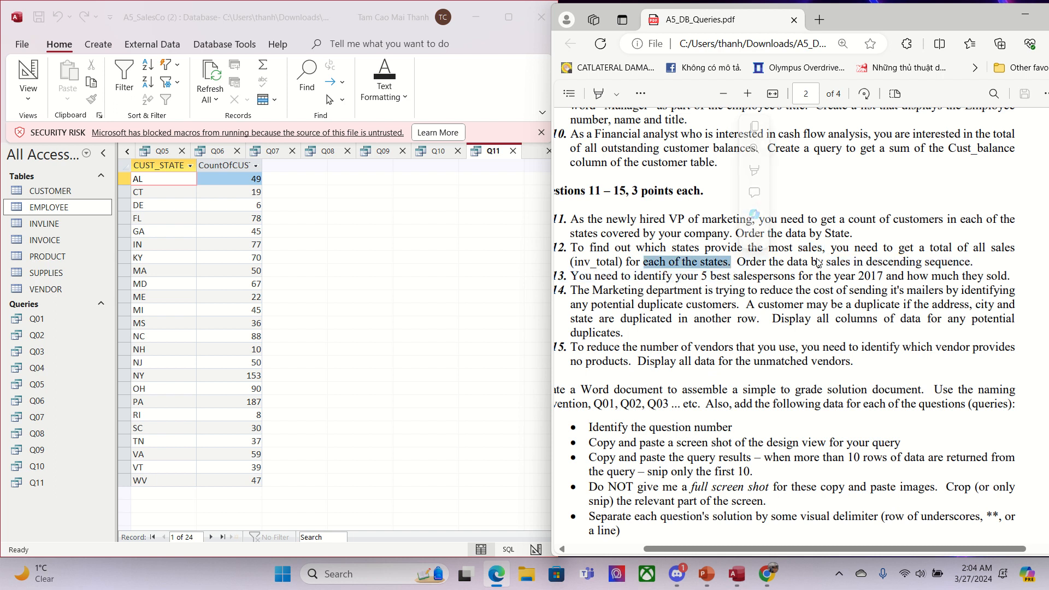
{"action": "left_click_drag", "start_coordinate": [787, 263], "coordinate": [802, 262]}
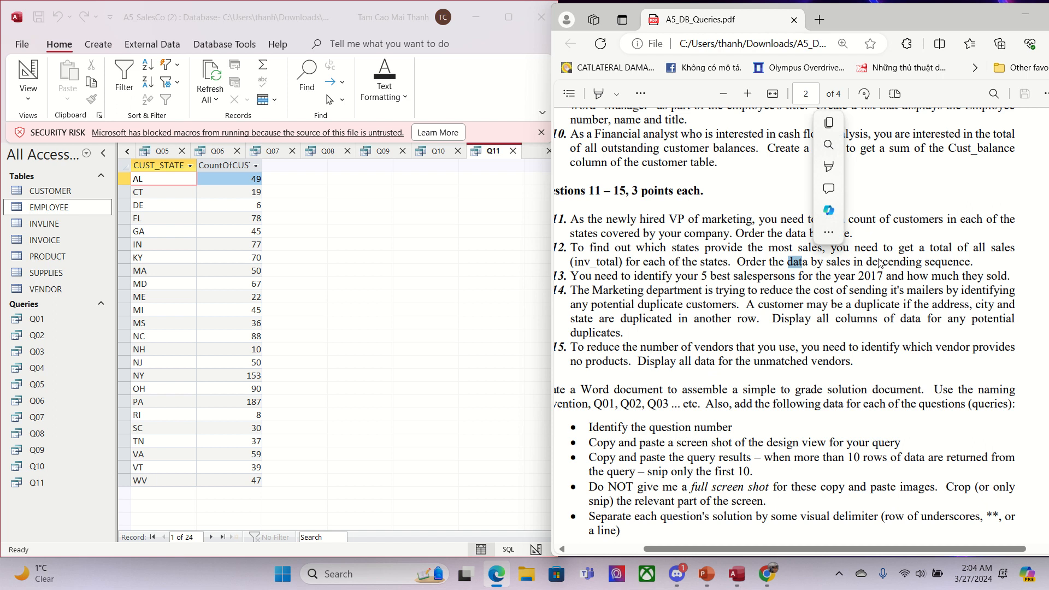
{"action": "left_click", "coordinate": [103, 46]}
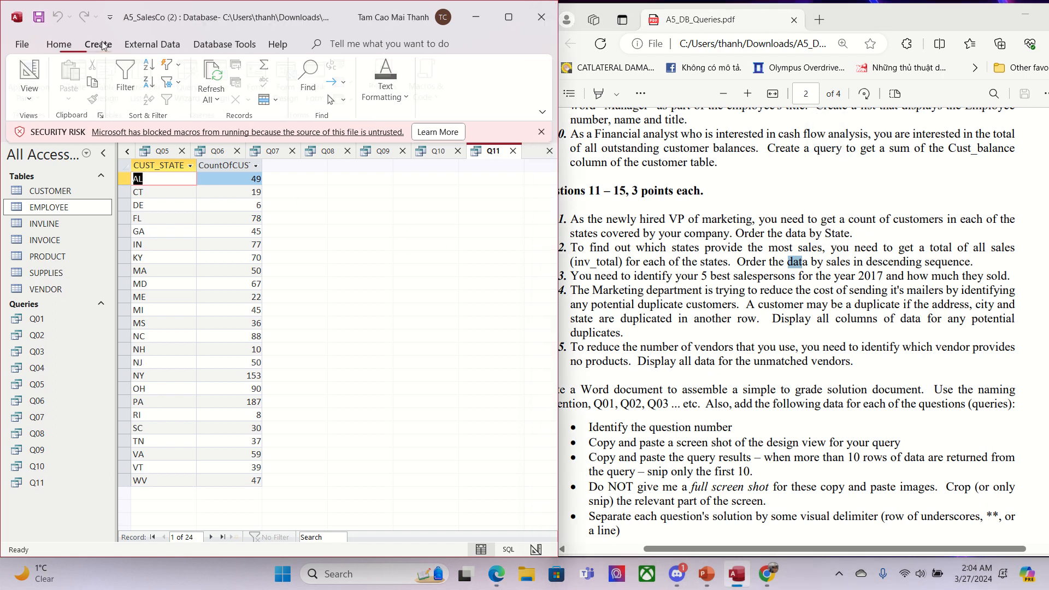
{"action": "left_click", "coordinate": [229, 100]}
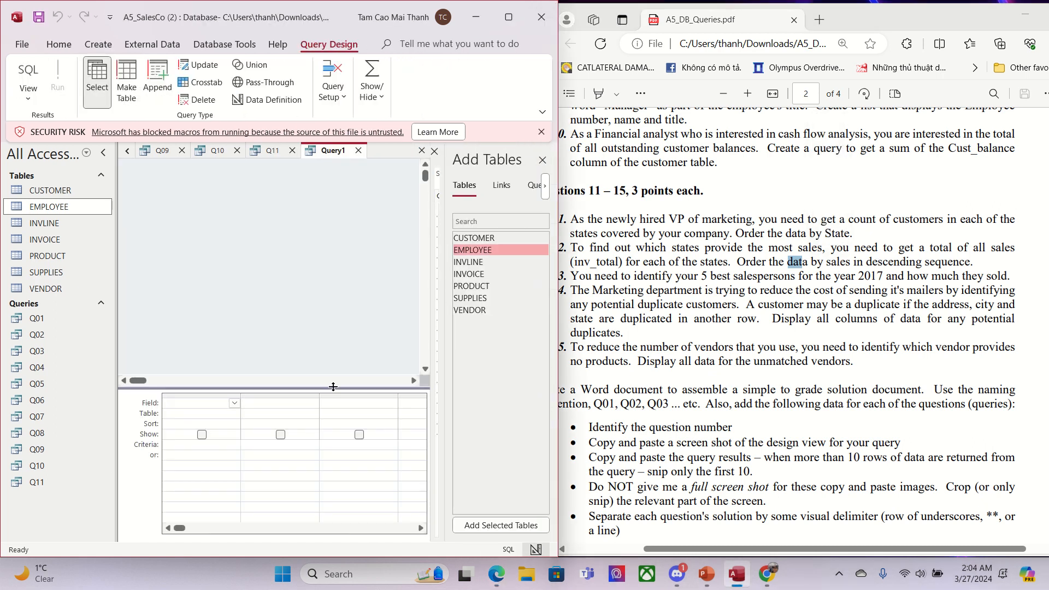
{"action": "left_click", "coordinate": [494, 272]}
{"action": "double_click", "coordinate": [494, 272]}
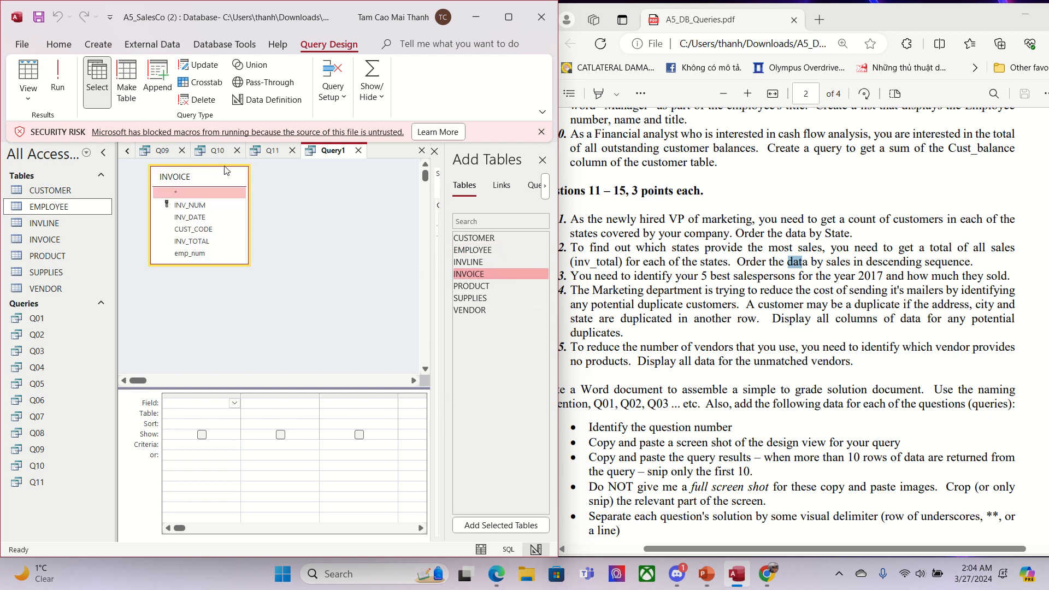
Step: Add the CUSTOMER table to the query and arrange it side by side with the INVOICE table
{"action": "left_click_drag", "start_coordinate": [210, 175], "coordinate": [301, 197]}
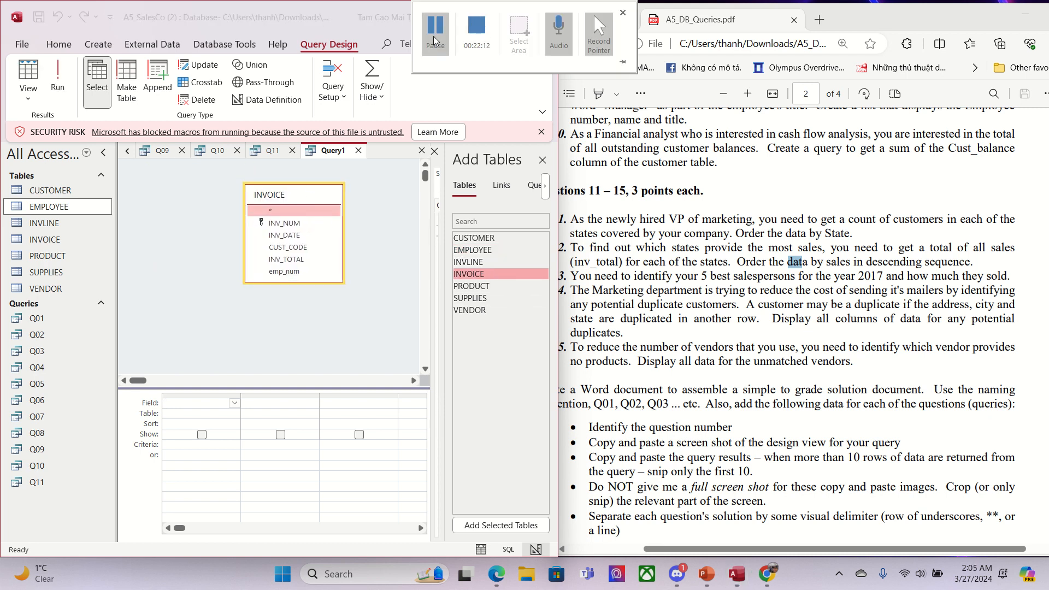
{"action": "double_click", "coordinate": [493, 239]}
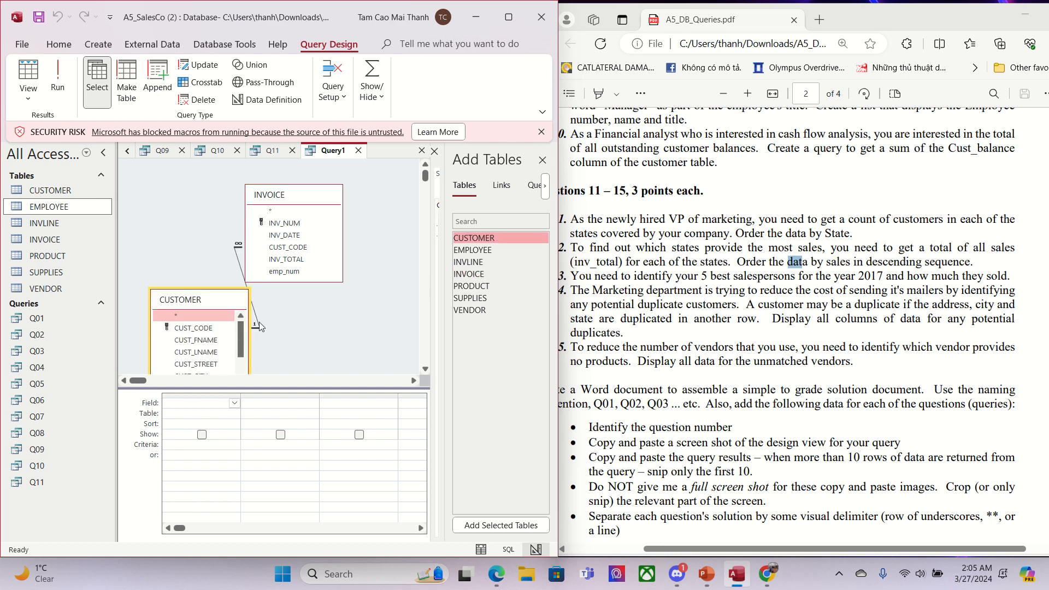
{"action": "left_click_drag", "start_coordinate": [219, 303], "coordinate": [177, 199]}
{"action": "left_click_drag", "start_coordinate": [288, 200], "coordinate": [329, 196]}
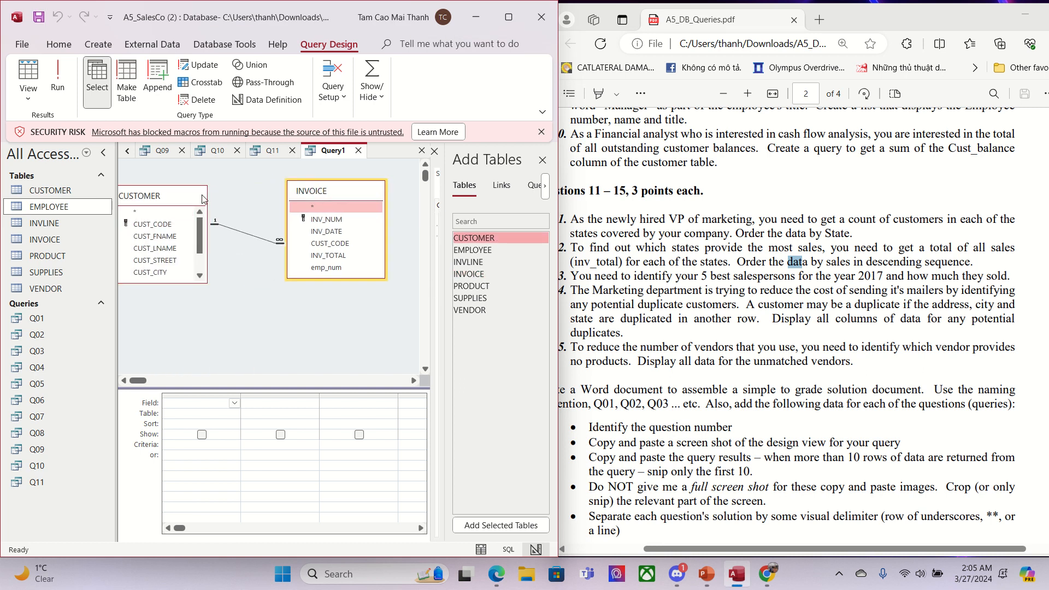
{"action": "left_click_drag", "start_coordinate": [180, 191], "coordinate": [222, 190]}
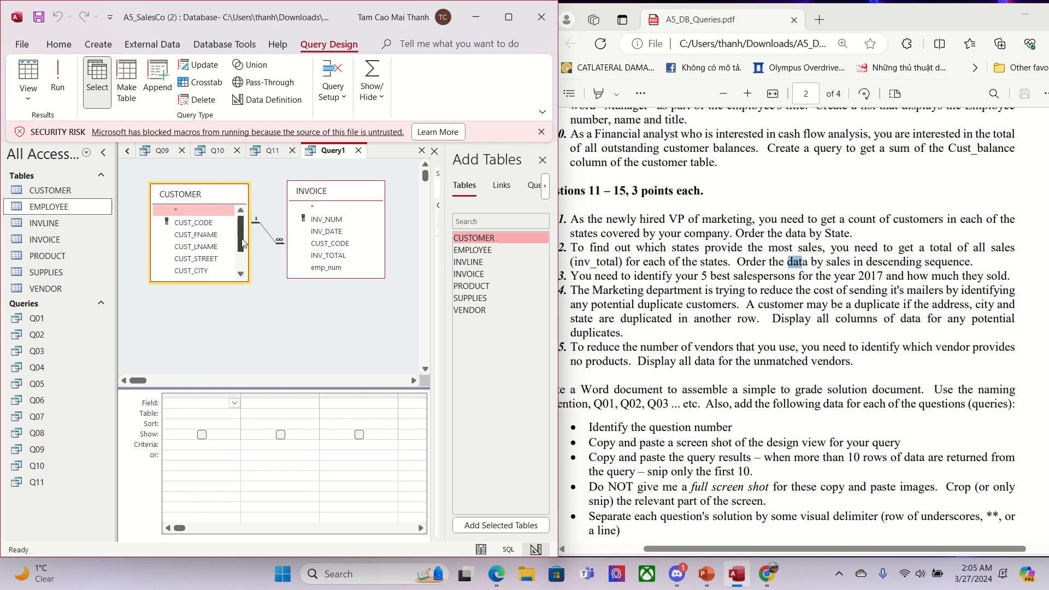
Step: Add CUST_STATE from the CUSTOMER table and INV_TOTAL from the INVOICE table to the query grid
{"action": "left_click_drag", "start_coordinate": [241, 236], "coordinate": [247, 262]}
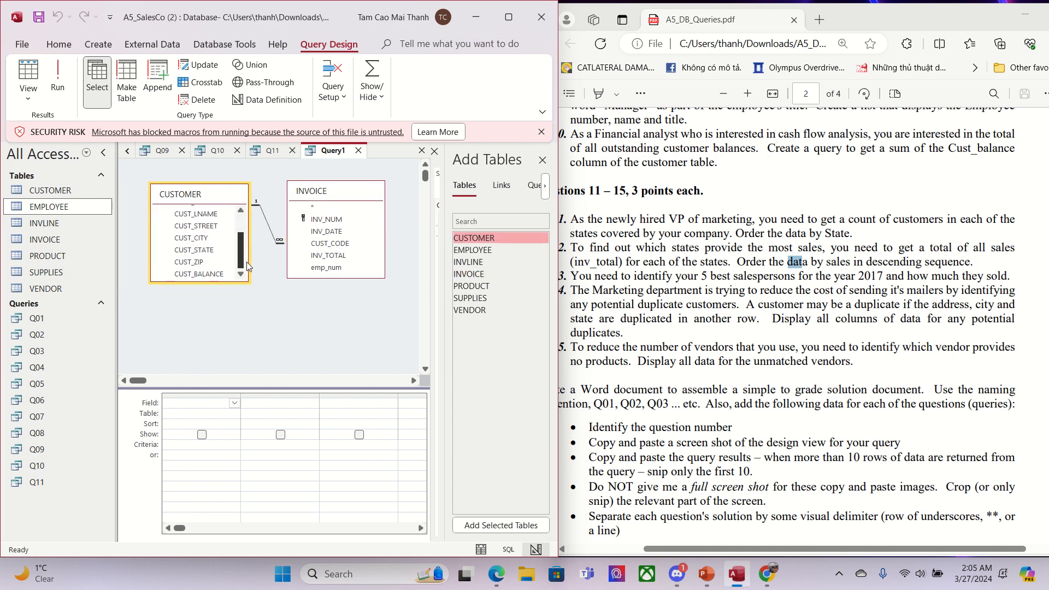
{"action": "left_click", "coordinate": [208, 257]}
{"action": "double_click", "coordinate": [209, 257]}
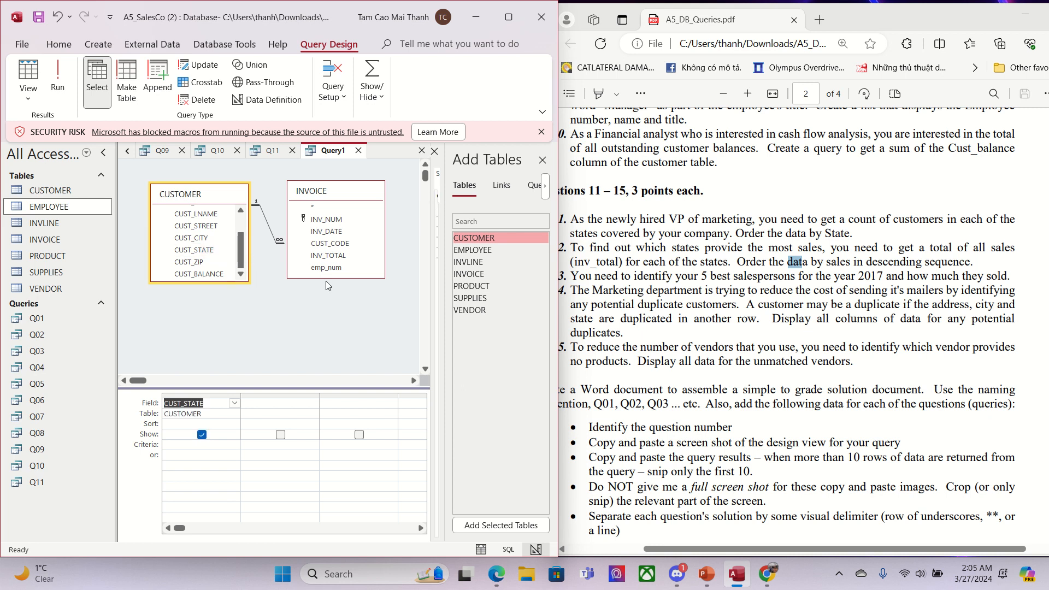
{"action": "left_click", "coordinate": [333, 255]}
{"action": "double_click", "coordinate": [333, 256]}
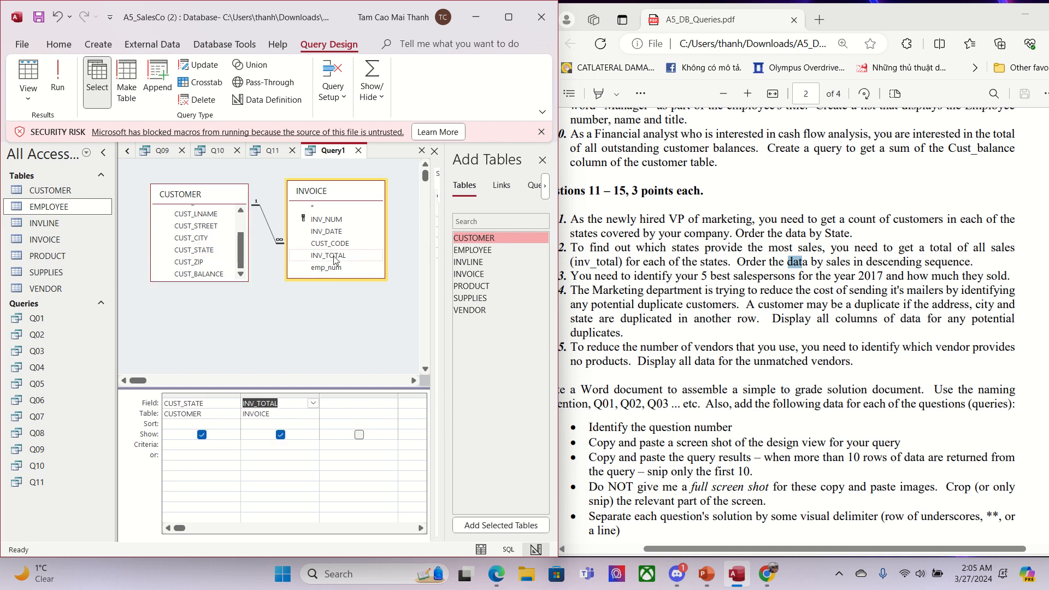
Step: Turn on totals for the query and set the total of the INV_TOTAL column to Sum
{"action": "left_click", "coordinate": [302, 424]}
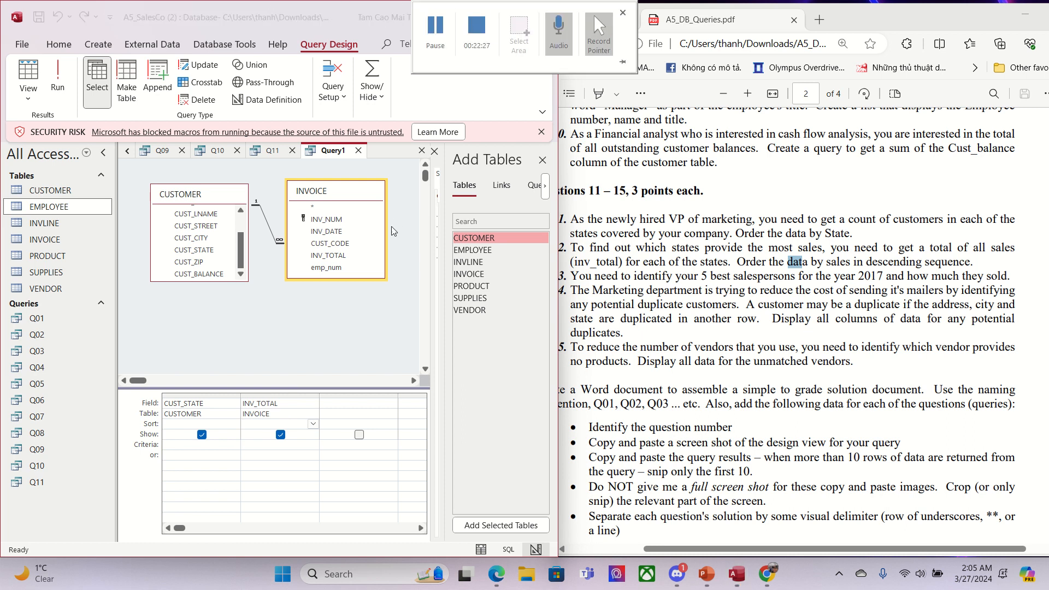
{"action": "left_click", "coordinate": [367, 97]}
{"action": "left_click", "coordinate": [371, 156]}
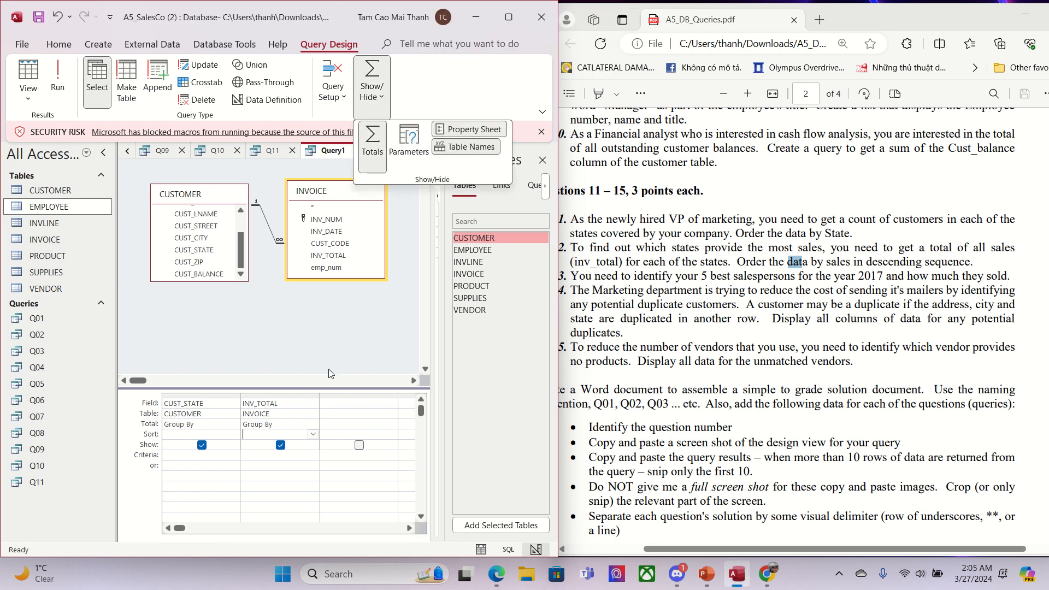
{"action": "left_click", "coordinate": [313, 425]}
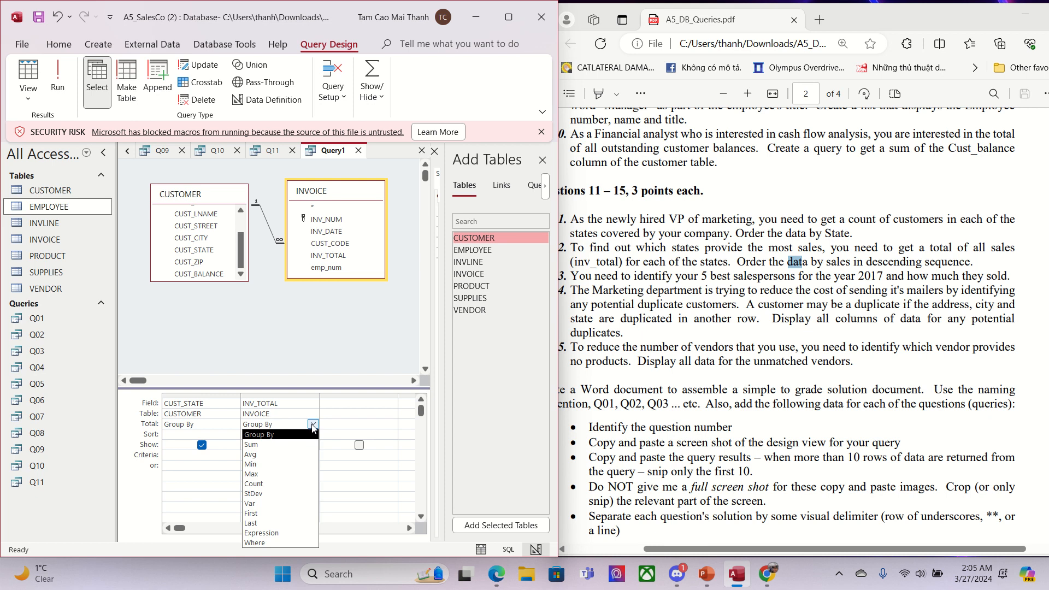
{"action": "left_click", "coordinate": [310, 445]}
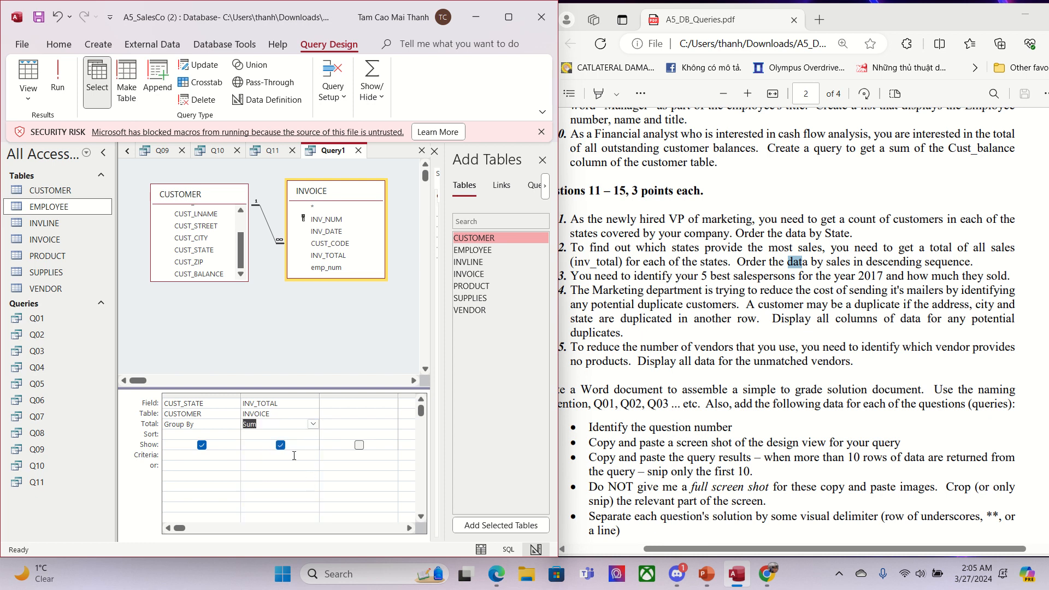
Step: Sort the INV_TOTAL column in ascending order and run the query
{"action": "left_click", "coordinate": [290, 434]}
{"action": "left_click", "coordinate": [313, 435]}
{"action": "left_click", "coordinate": [307, 445]}
{"action": "left_click", "coordinate": [58, 74]}
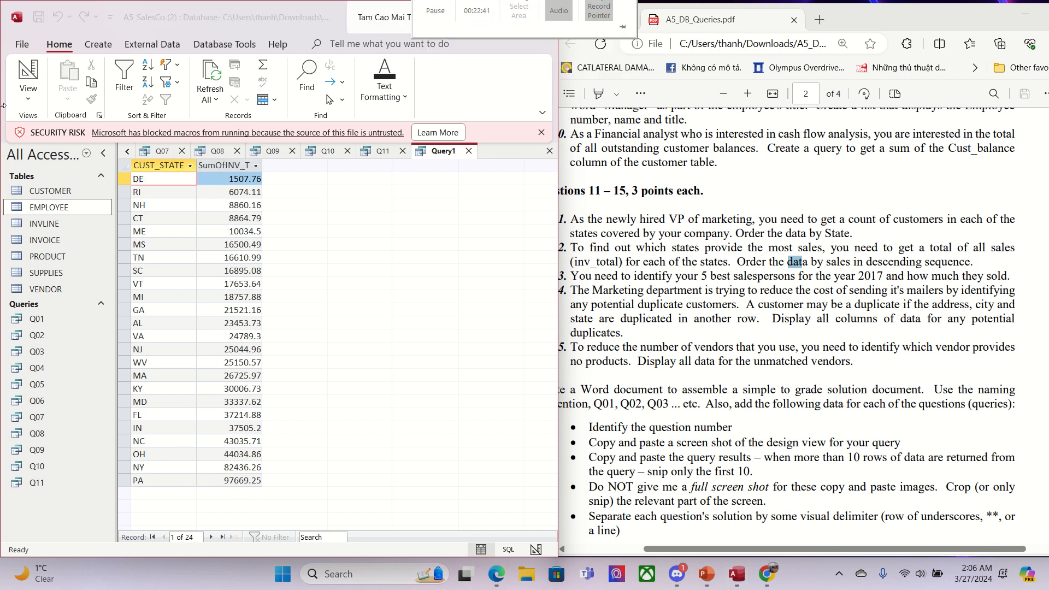
Step: Return to the query design and set the sort order of the INV_TOTAL column to Descending
{"action": "left_click", "coordinate": [34, 92]}
{"action": "left_click", "coordinate": [68, 178]}
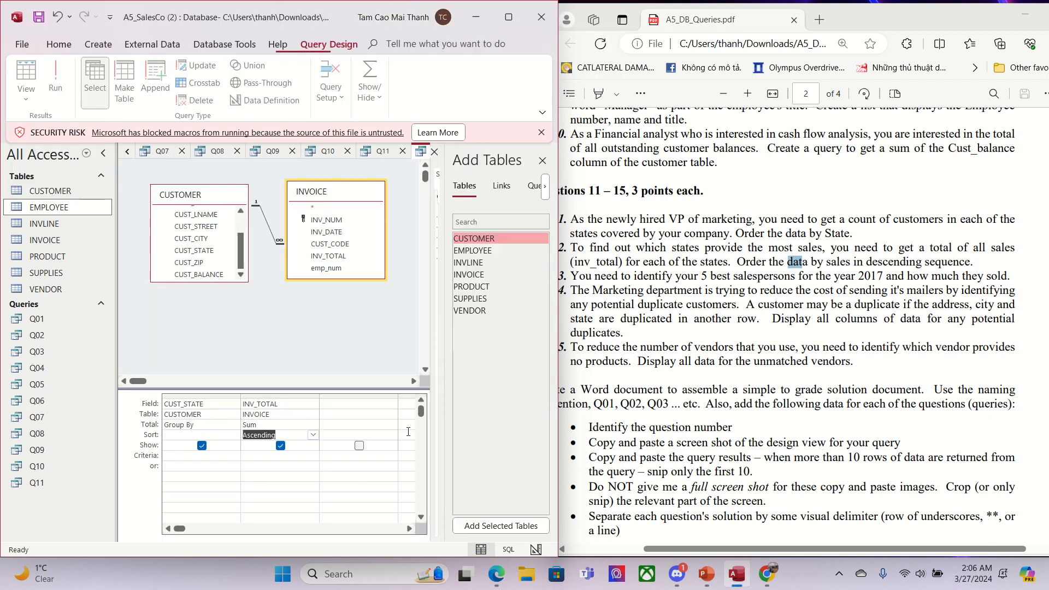
{"action": "left_click", "coordinate": [313, 434]}
{"action": "left_click", "coordinate": [310, 462]}
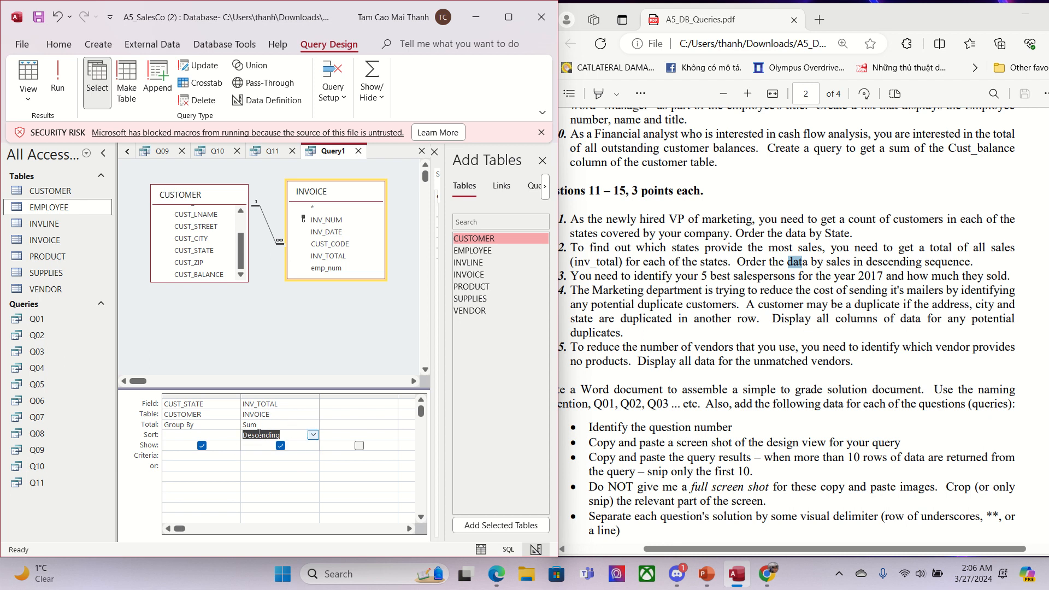
Step: Maximize the database window, set the INV_TOTAL column's format property to Currency, and run the query
{"action": "left_click", "coordinate": [280, 396]}
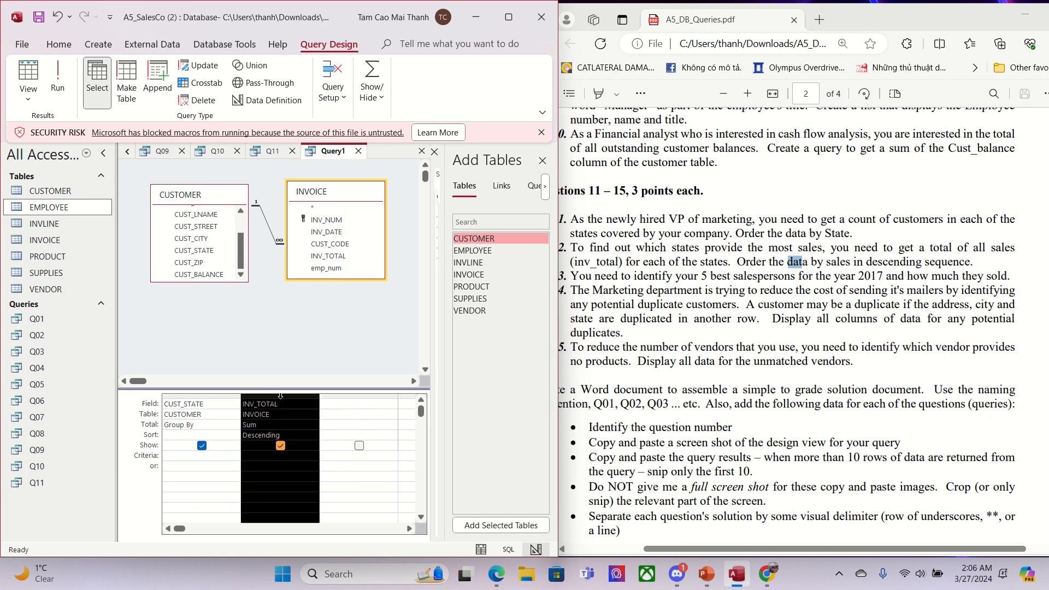
{"action": "right_click", "coordinate": [281, 397]}
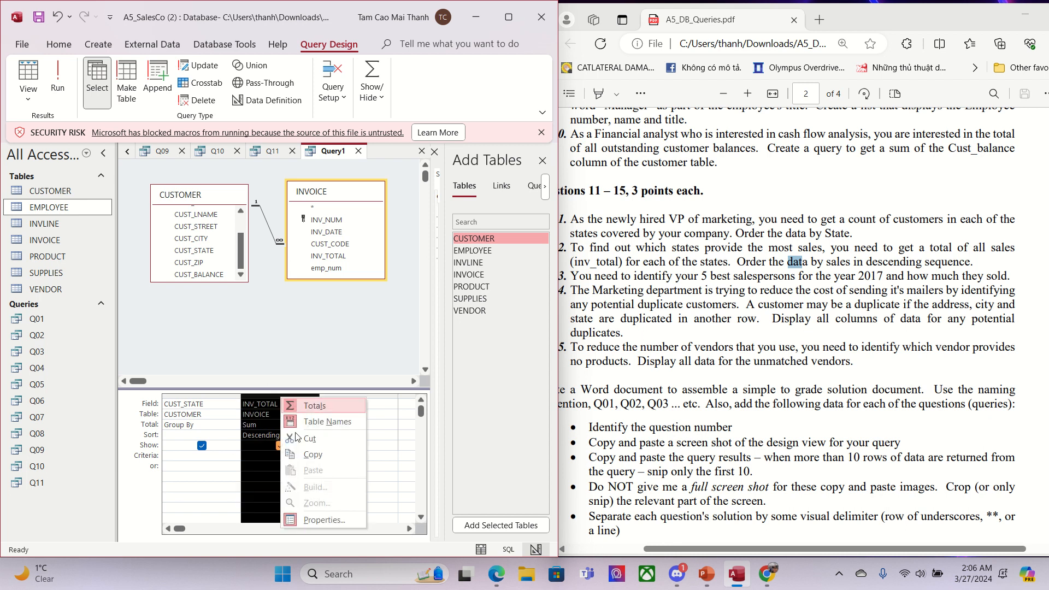
{"action": "left_click", "coordinate": [442, 201]}
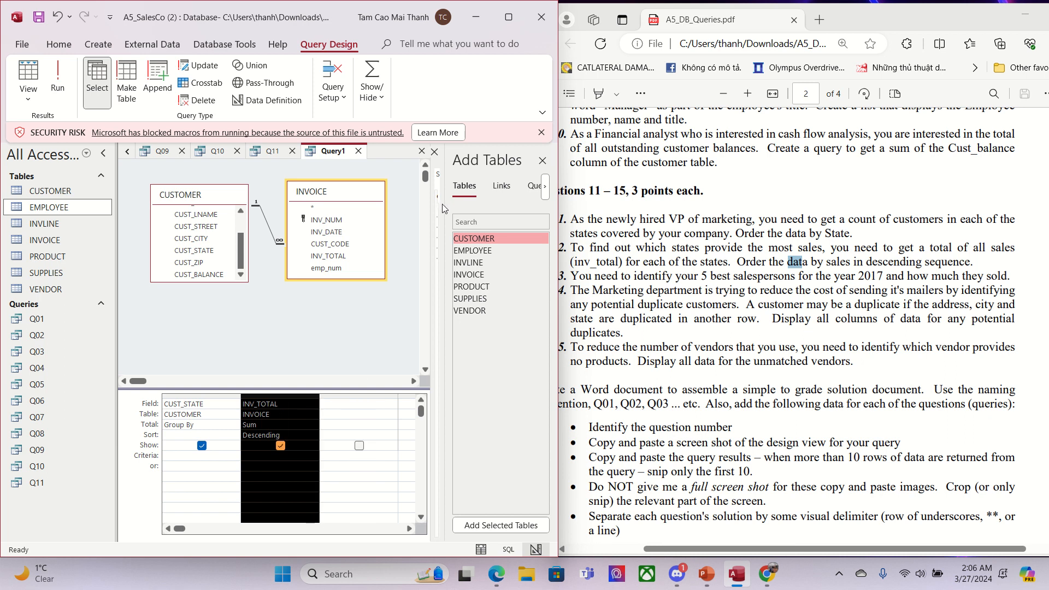
{"action": "left_click", "coordinate": [509, 17]}
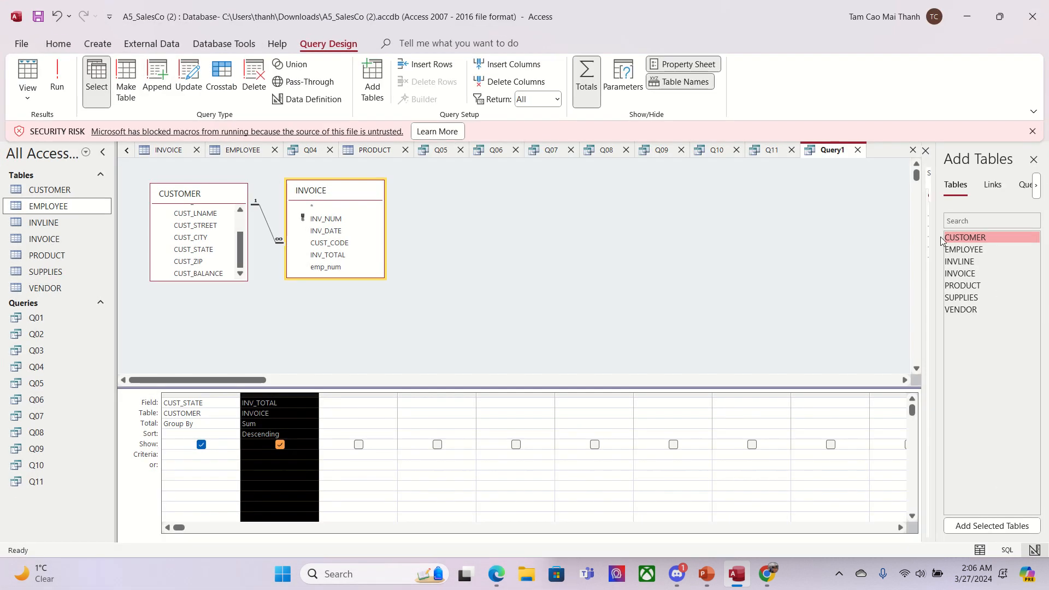
{"action": "left_click_drag", "start_coordinate": [923, 239], "coordinate": [672, 250]}
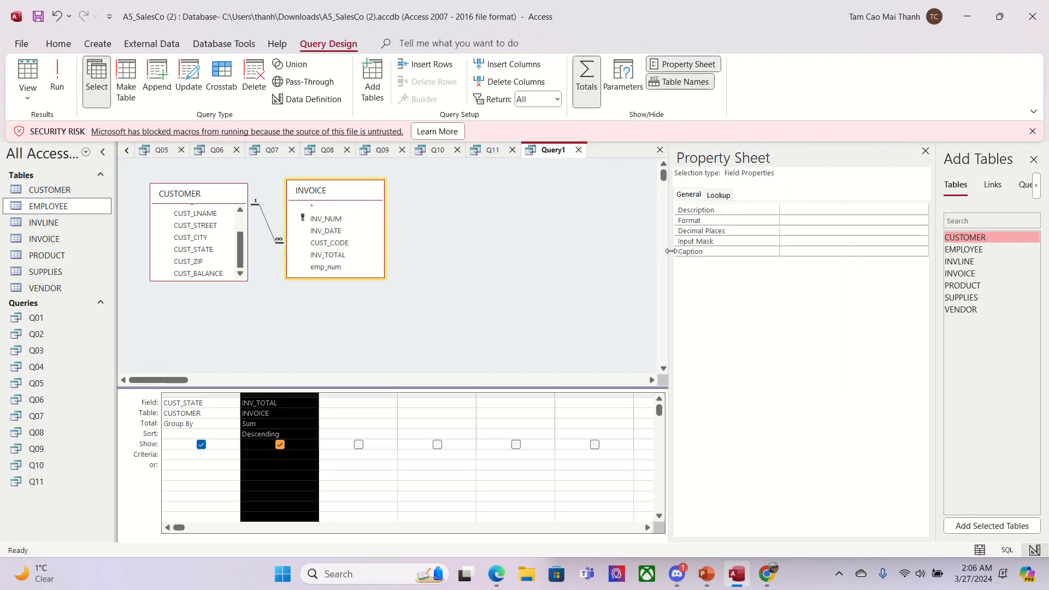
{"action": "left_click", "coordinate": [820, 221]}
{"action": "left_click", "coordinate": [922, 220]}
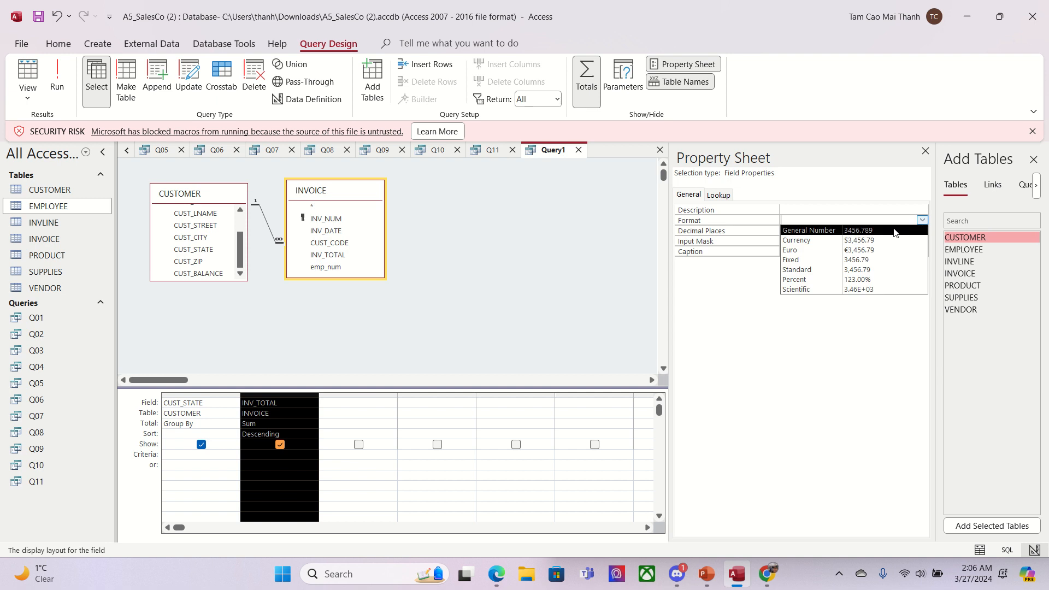
{"action": "left_click", "coordinate": [843, 240]}
{"action": "left_click", "coordinate": [557, 328]}
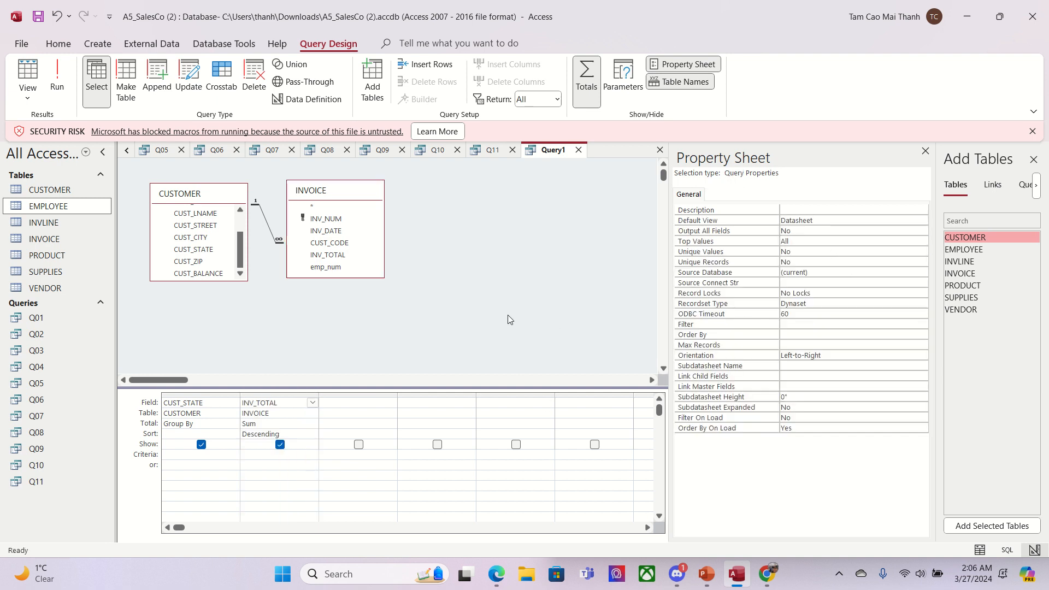
{"action": "left_click", "coordinate": [59, 75]}
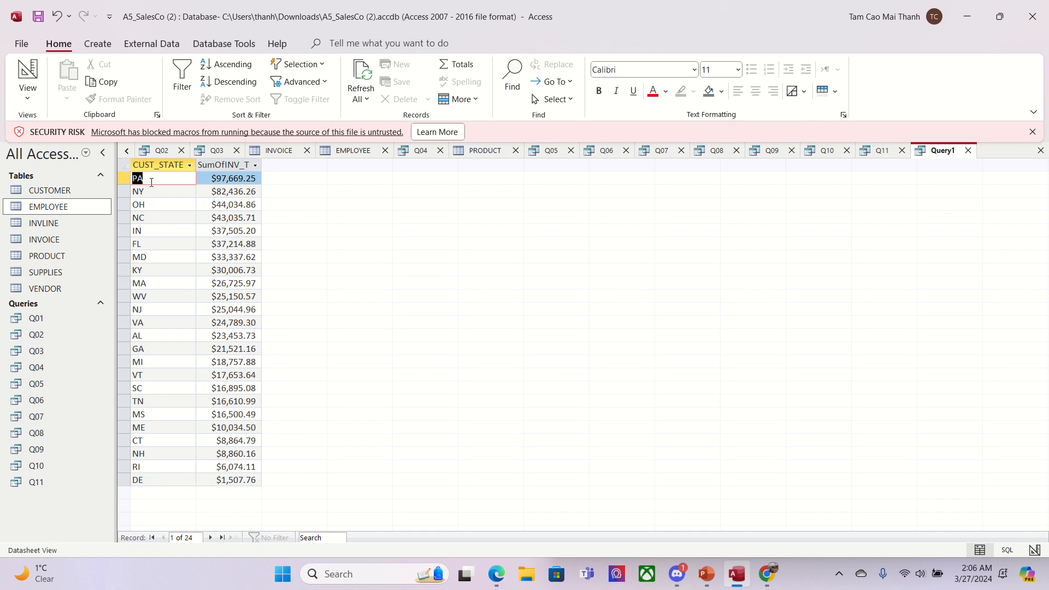
Step: Save the total sales by state query as Q12
{"action": "mouse_move", "coordinate": [594, 14]}
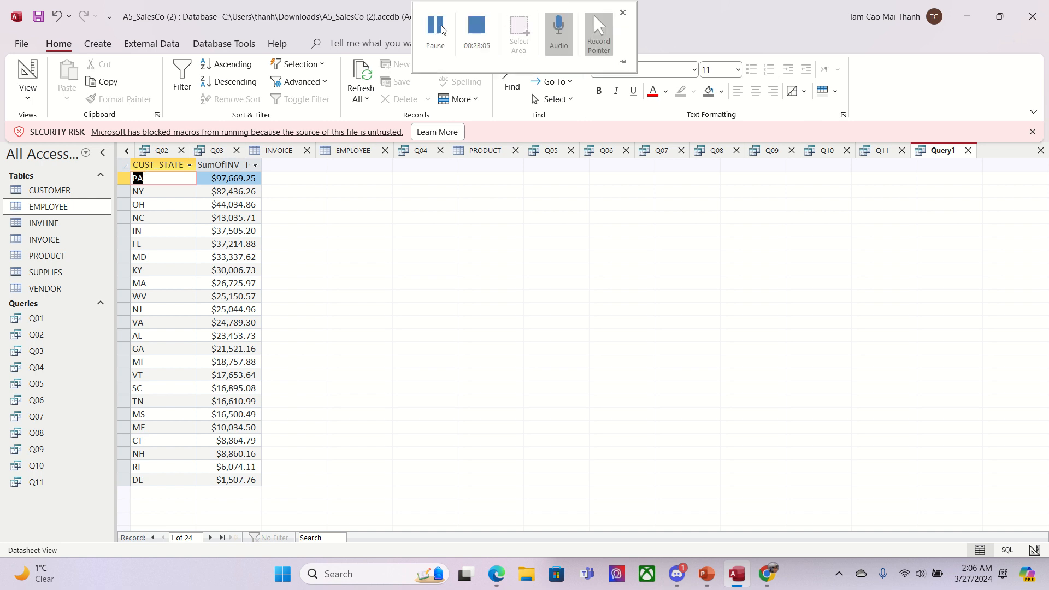
{"action": "right_click", "coordinate": [941, 150]}
{"action": "left_click", "coordinate": [953, 164]}
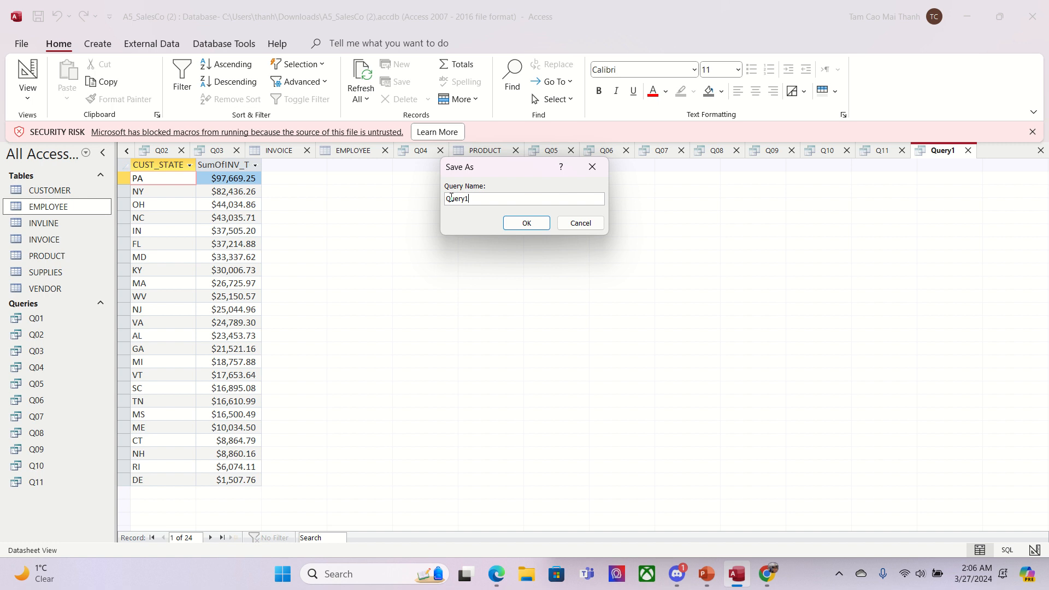
{"action": "type", "text": "Q12"}
{"action": "key", "text": "Return"}
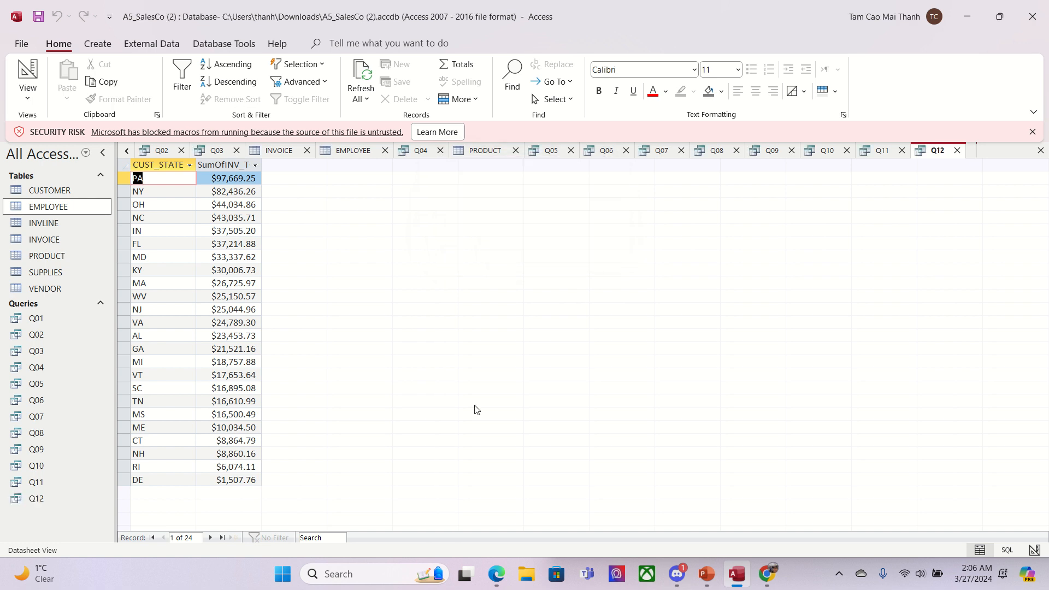
Step: Restore the database window to a smaller size and review question 13 in A5_DB_Queries.pdf, highlighting the 5 best salespersons text
{"action": "left_click", "coordinate": [1000, 17]}
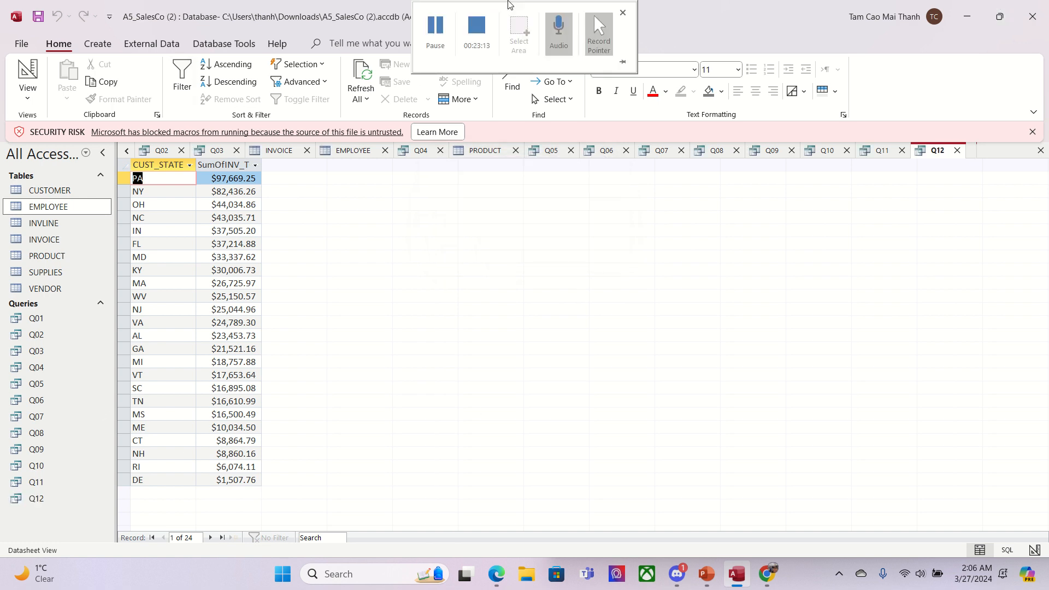
{"action": "left_click", "coordinate": [716, 273]}
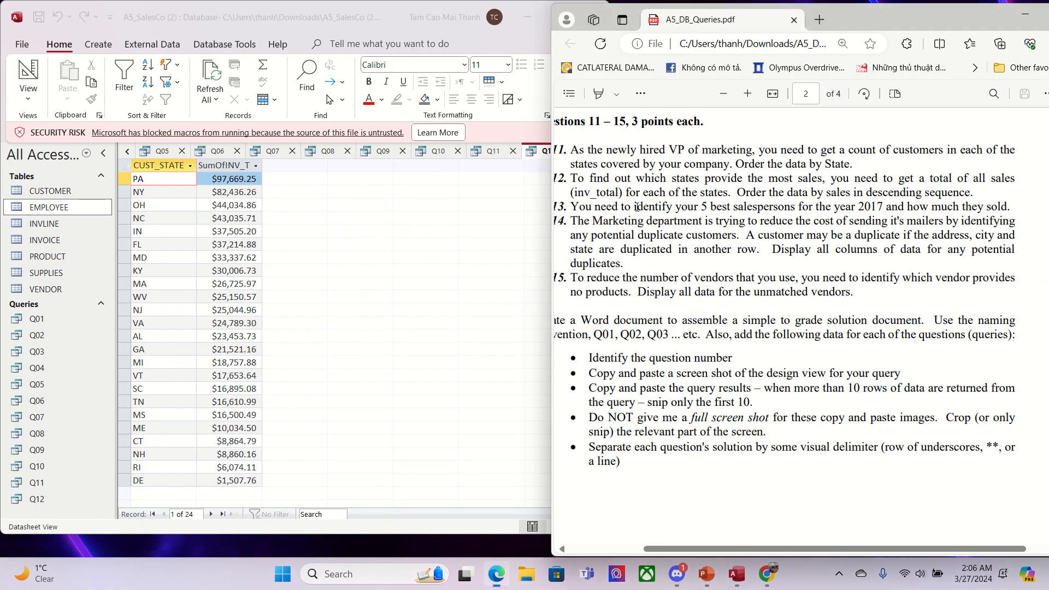
{"action": "left_click_drag", "start_coordinate": [635, 207], "coordinate": [886, 208]}
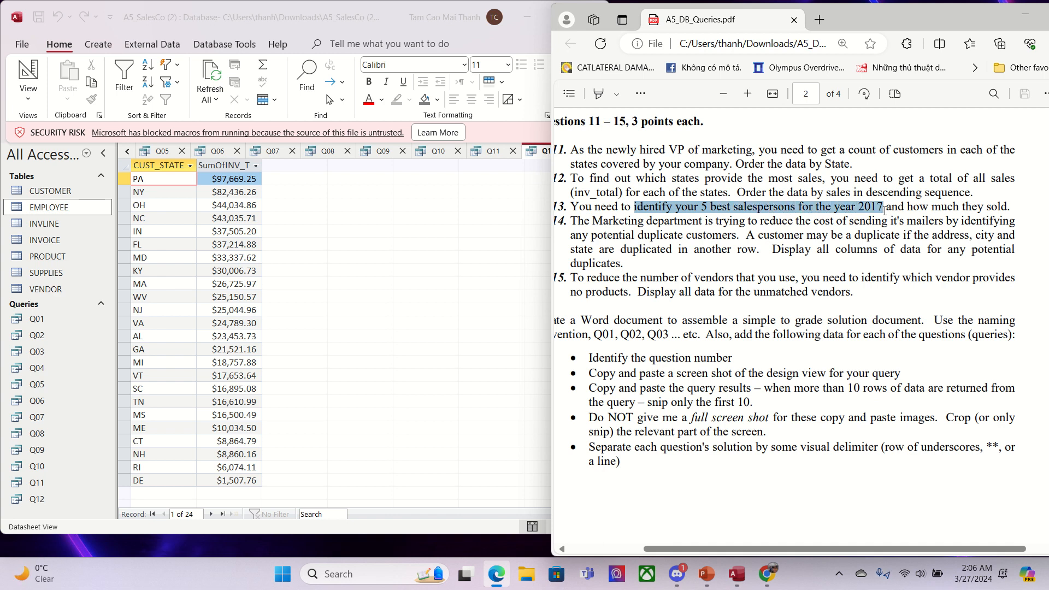
Step: Switch to Access and create a query in design view with the EMPLOYEE and INVOICE tables arranged side by side
{"action": "left_click", "coordinate": [477, 26]}
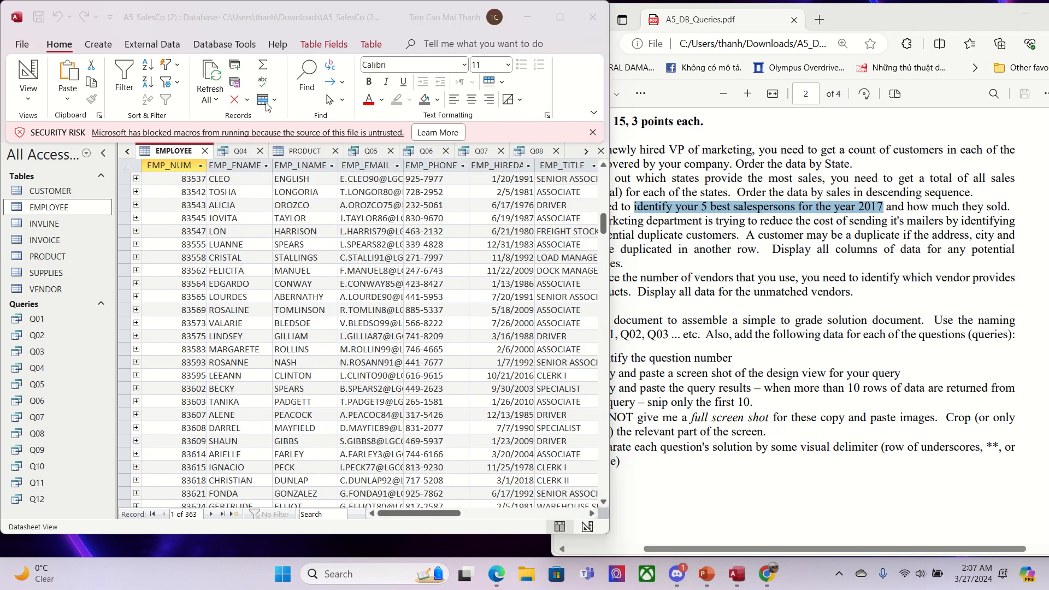
{"action": "left_click", "coordinate": [98, 44]}
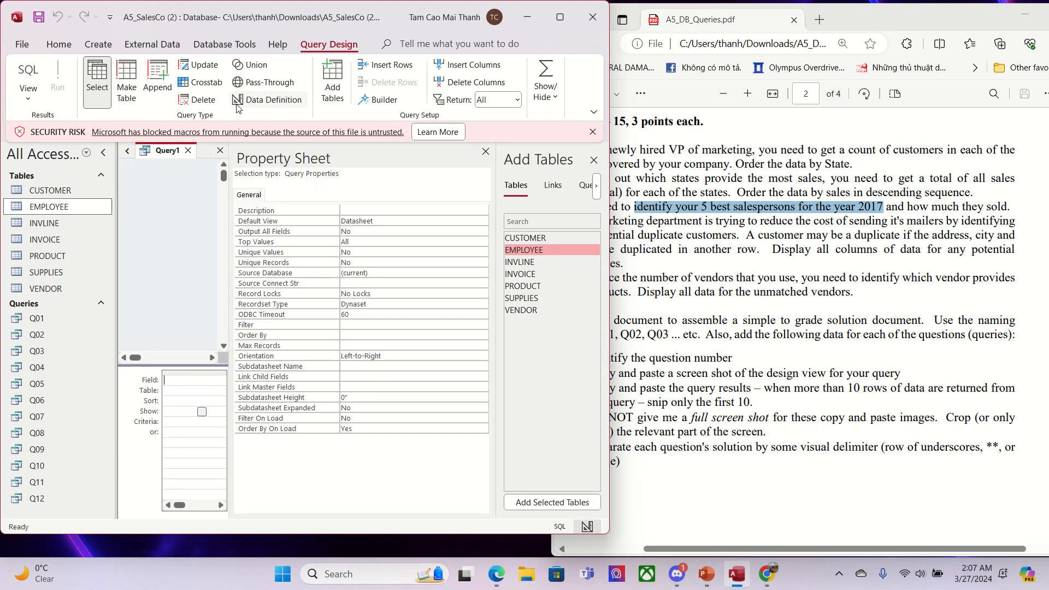
{"action": "left_click_drag", "start_coordinate": [232, 200], "coordinate": [526, 243]}
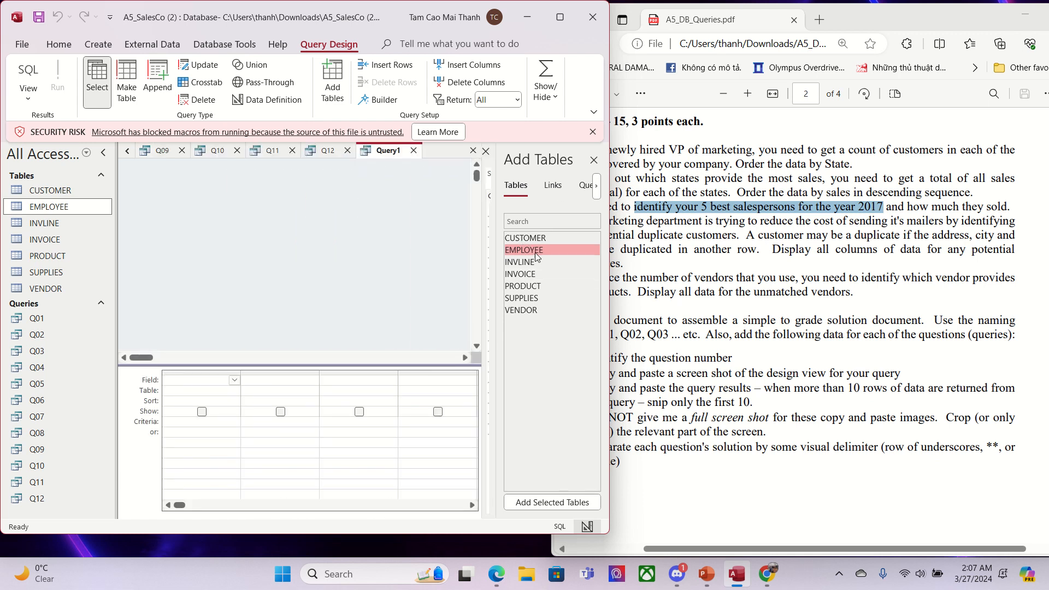
{"action": "double_click", "coordinate": [538, 256]}
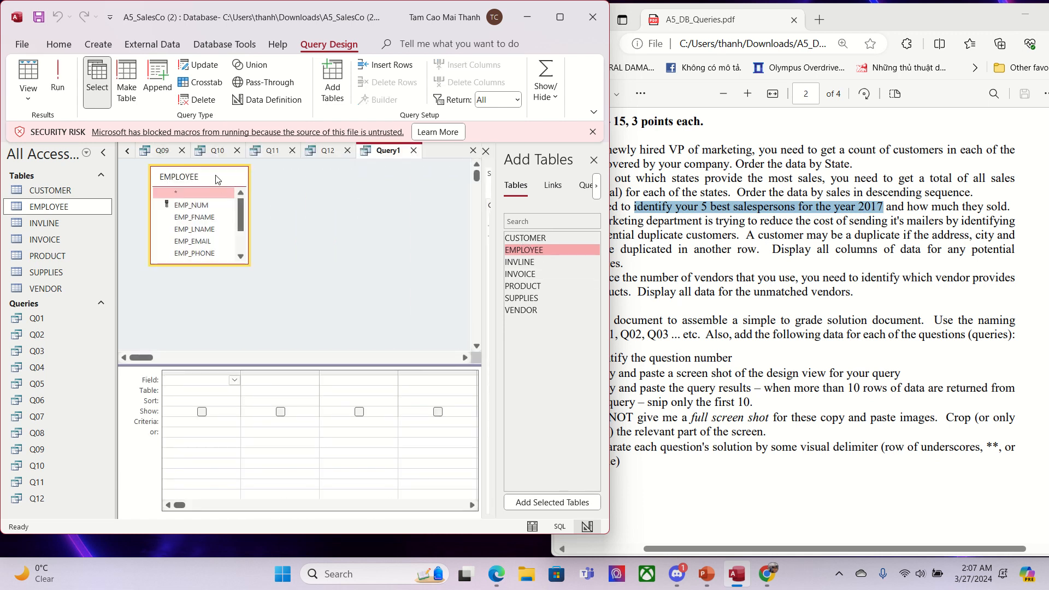
{"action": "left_click_drag", "start_coordinate": [220, 177], "coordinate": [370, 199]}
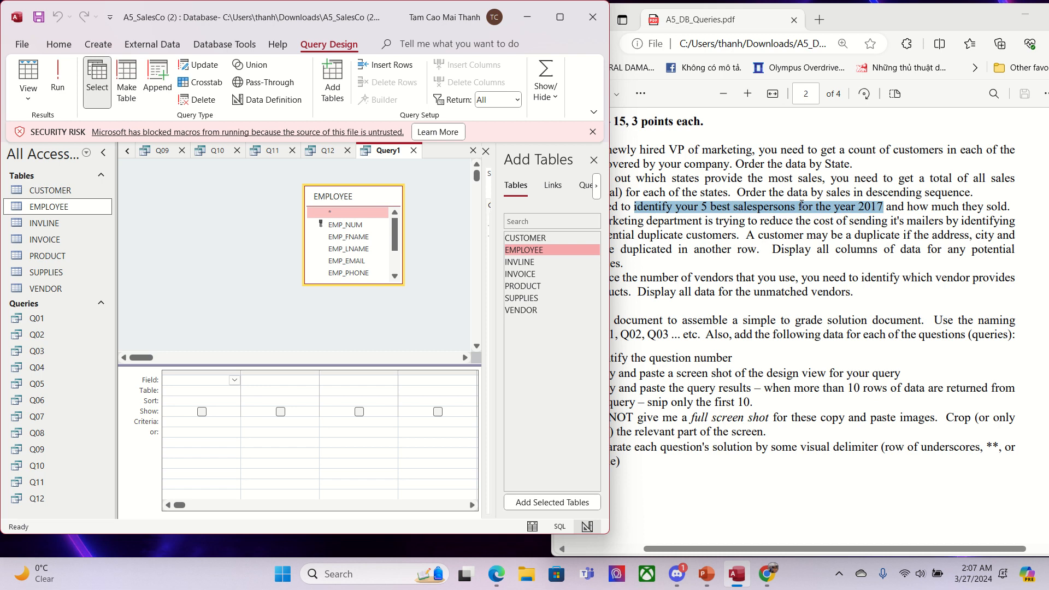
{"action": "left_click_drag", "start_coordinate": [359, 199], "coordinate": [265, 198]}
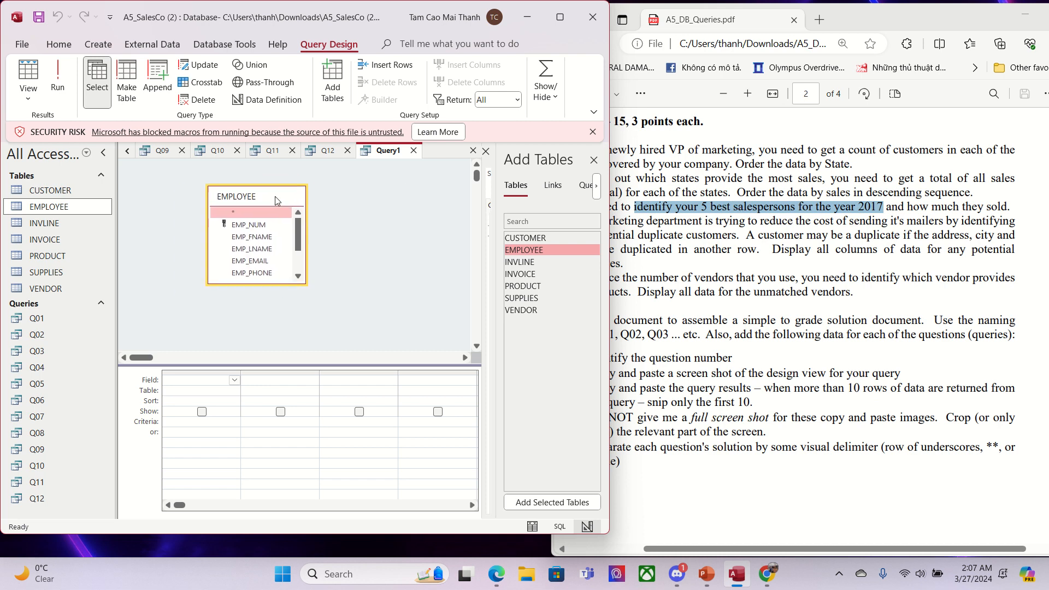
{"action": "double_click", "coordinate": [539, 274]}
{"action": "left_click_drag", "start_coordinate": [401, 184], "coordinate": [411, 199]}
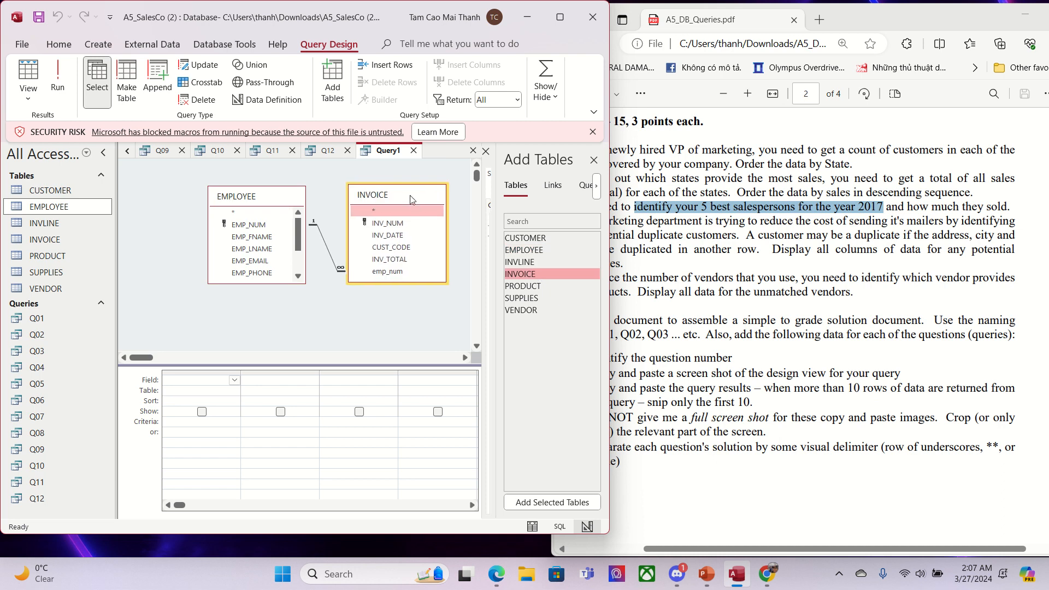
Step: Add the EMP_FNAME, EMP_LNAME and INV_TOTAL fields to the query grid
{"action": "double_click", "coordinate": [274, 238]}
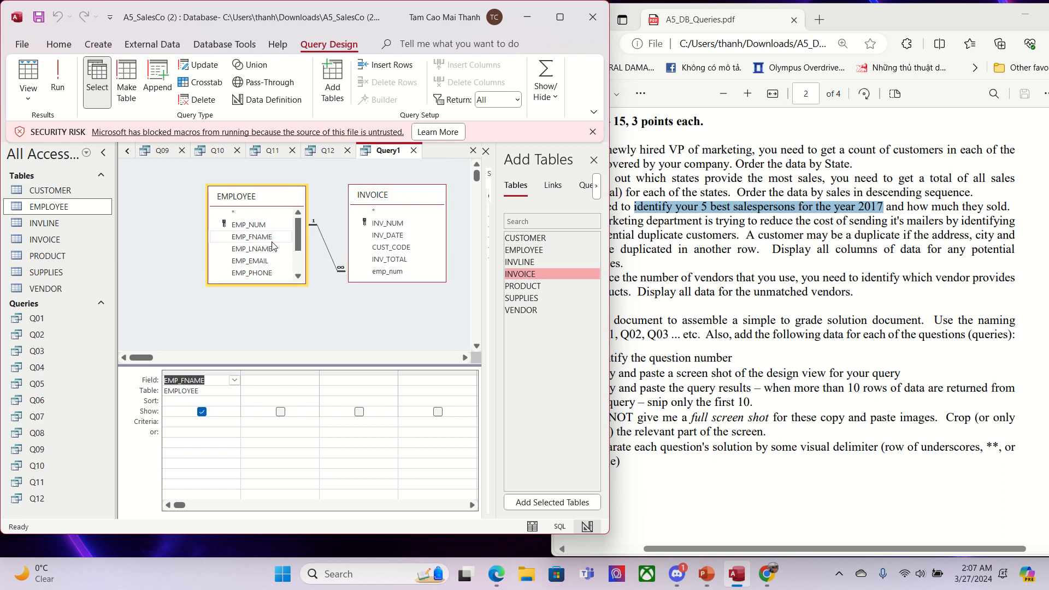
{"action": "double_click", "coordinate": [267, 249]}
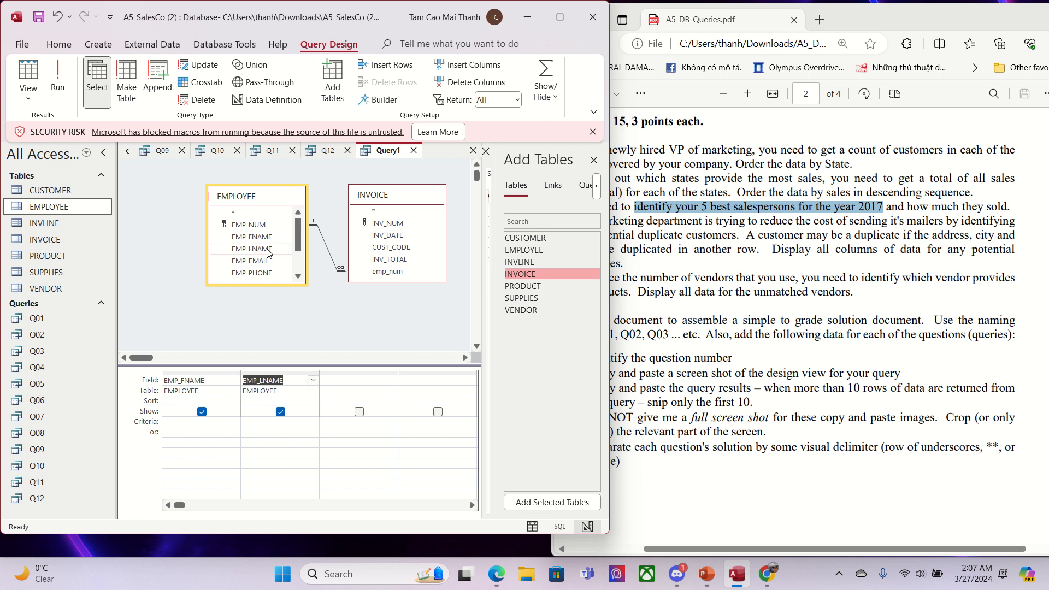
{"action": "left_click", "coordinate": [411, 260]}
{"action": "double_click", "coordinate": [411, 260]}
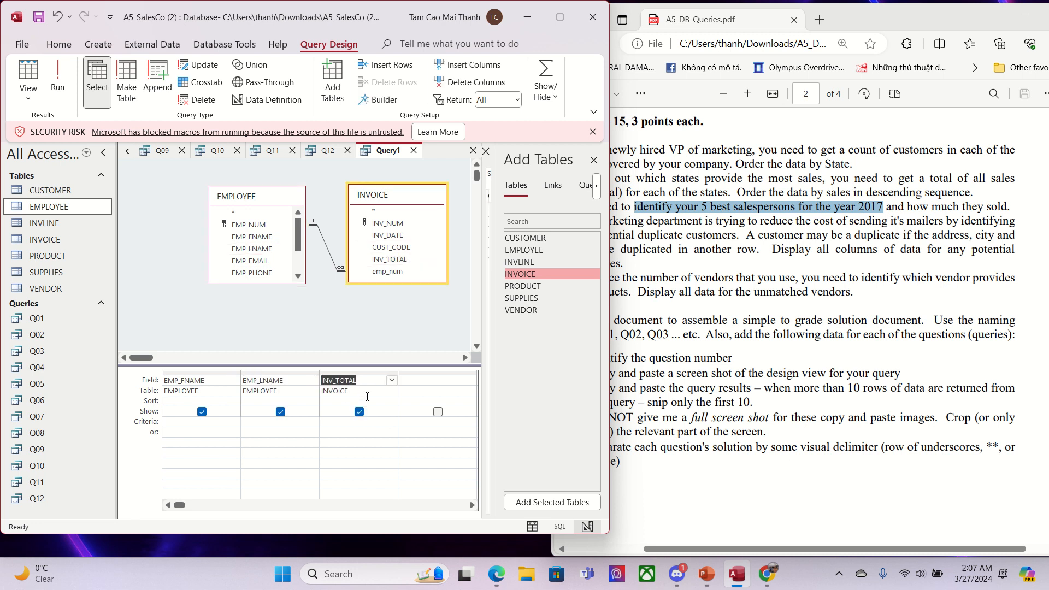
Step: Total the INV_TOTAL column with Sum and limit the query to return 5 records
{"action": "left_click", "coordinate": [545, 88]}
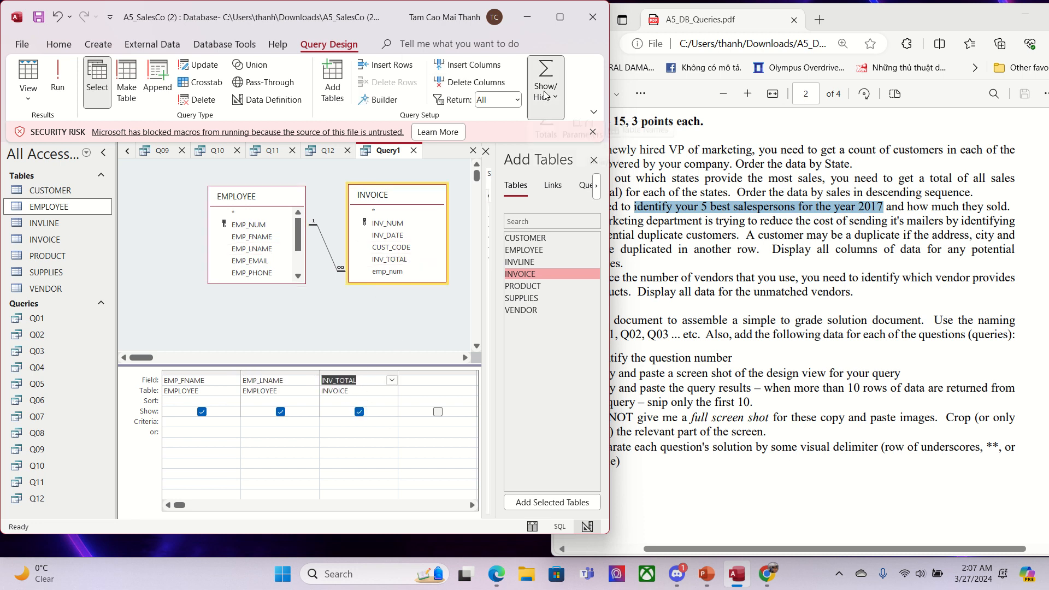
{"action": "left_click", "coordinate": [548, 143]}
{"action": "left_click", "coordinate": [392, 401]}
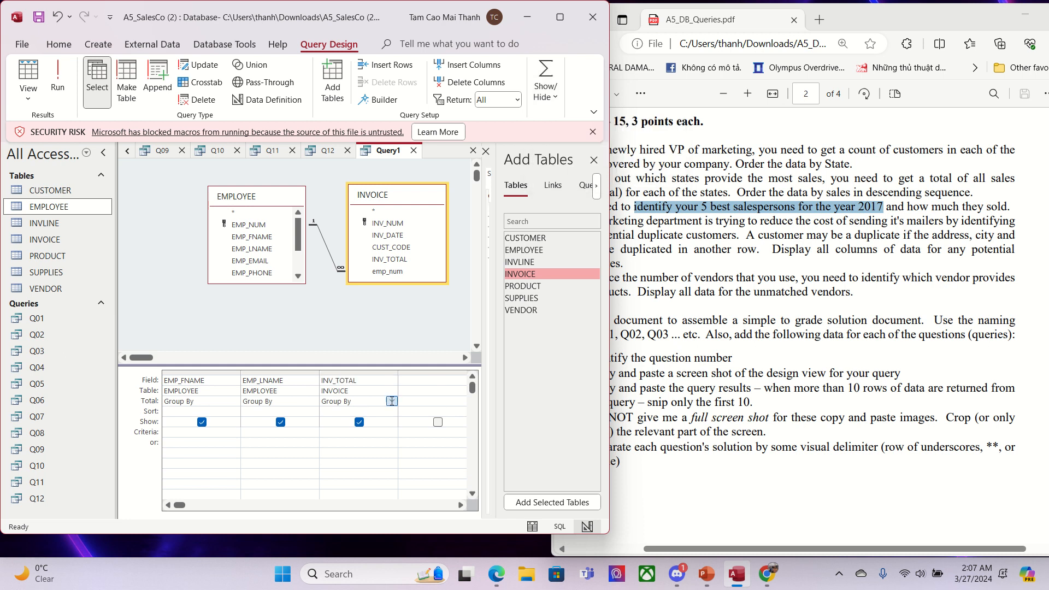
{"action": "left_click", "coordinate": [392, 402]}
{"action": "left_click", "coordinate": [380, 422]}
{"action": "left_click", "coordinate": [517, 100]}
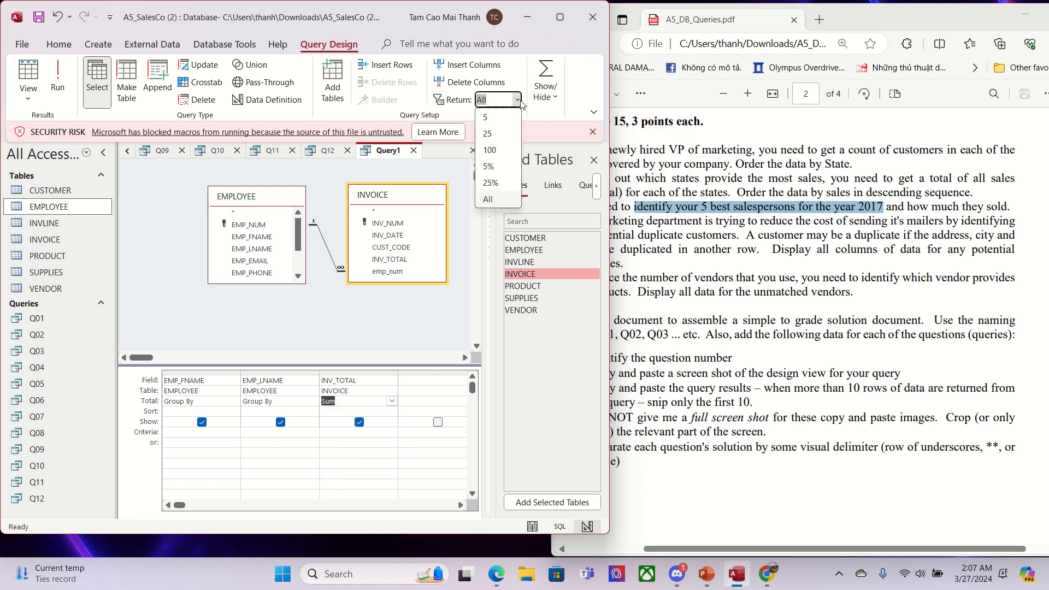
{"action": "left_click", "coordinate": [497, 118]}
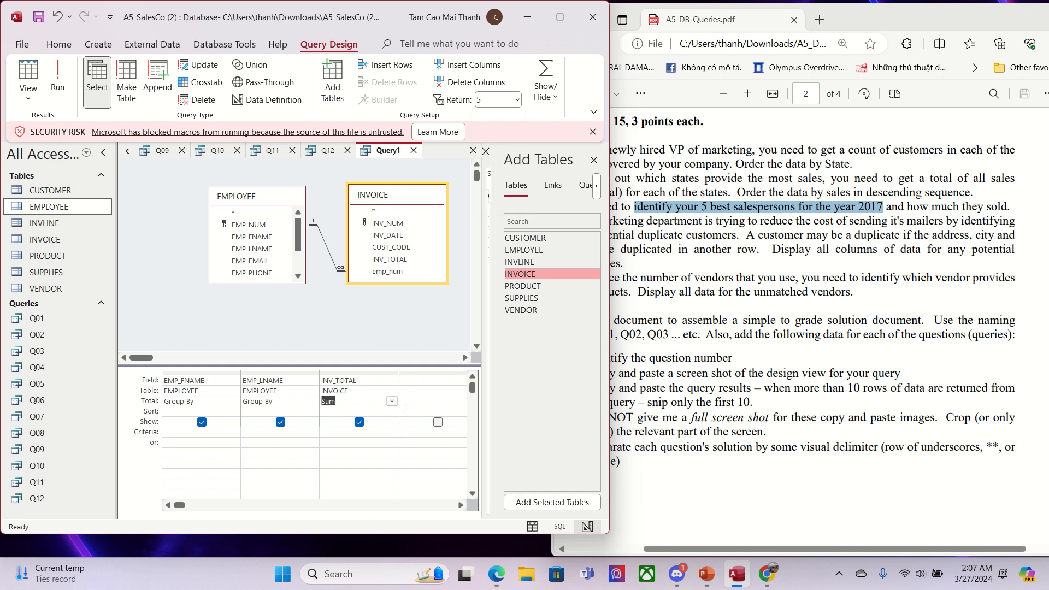
Step: Set the INV_TOTAL column's format property to Currency with the database window maximized, and run the query
{"action": "left_click", "coordinate": [370, 379]}
{"action": "left_click", "coordinate": [370, 373]}
{"action": "right_click", "coordinate": [371, 373]}
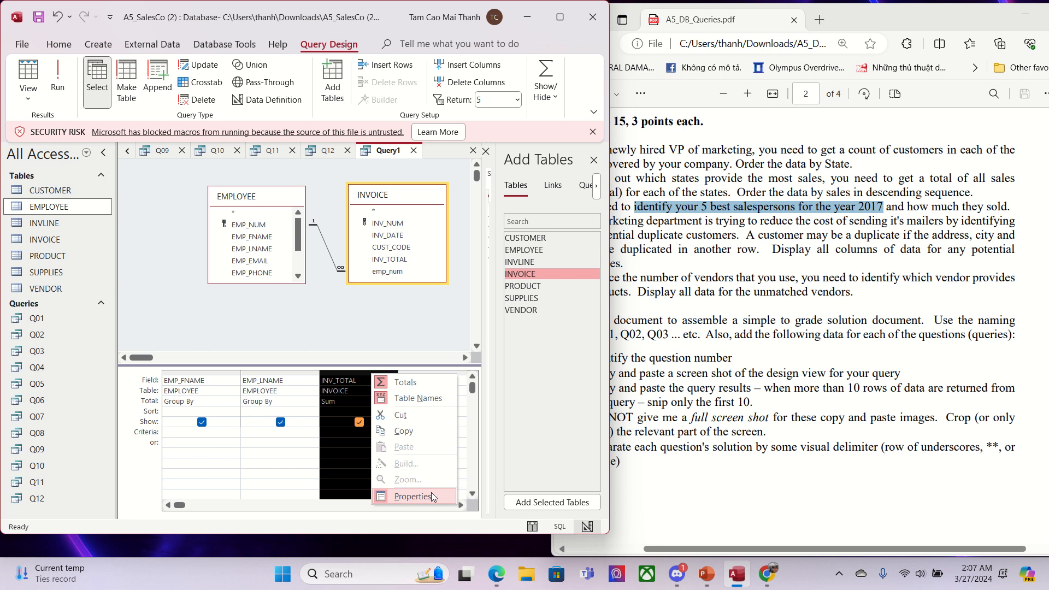
{"action": "left_click", "coordinate": [413, 495]}
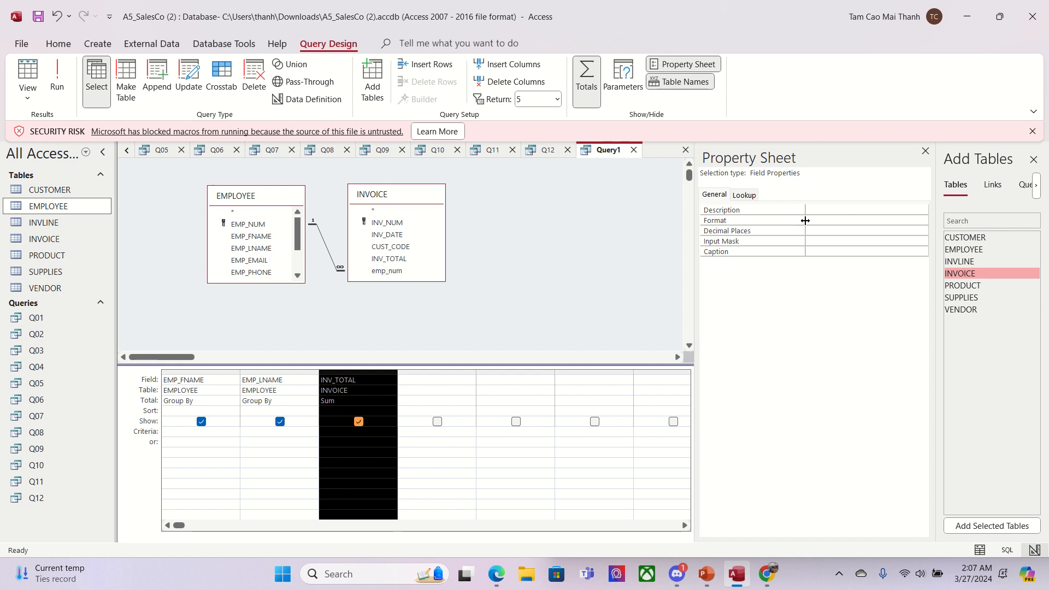
{"action": "left_click", "coordinate": [819, 219]}
{"action": "left_click", "coordinate": [922, 220]}
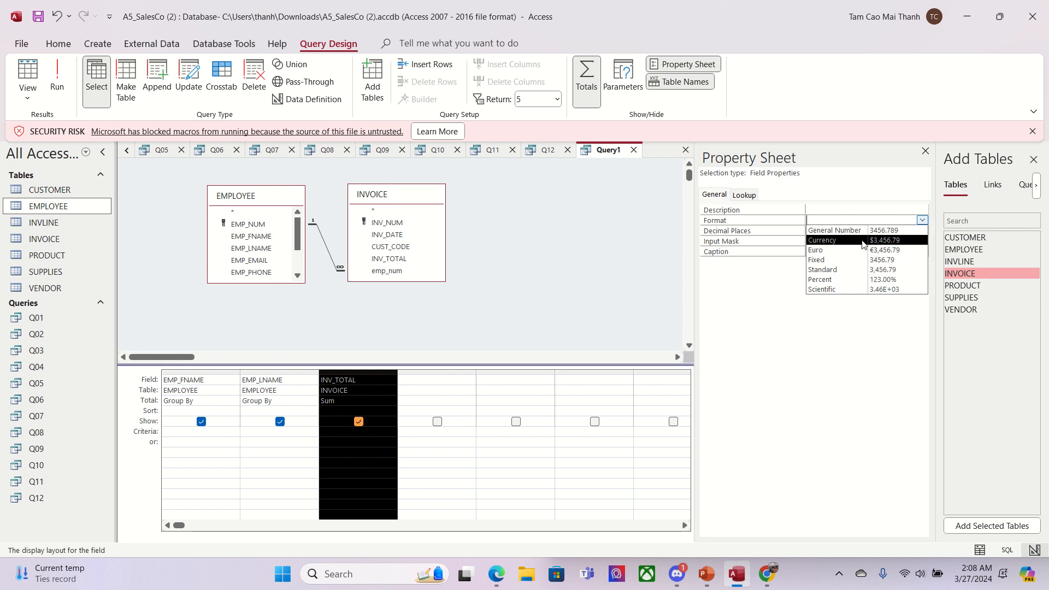
{"action": "left_click", "coordinate": [477, 318]}
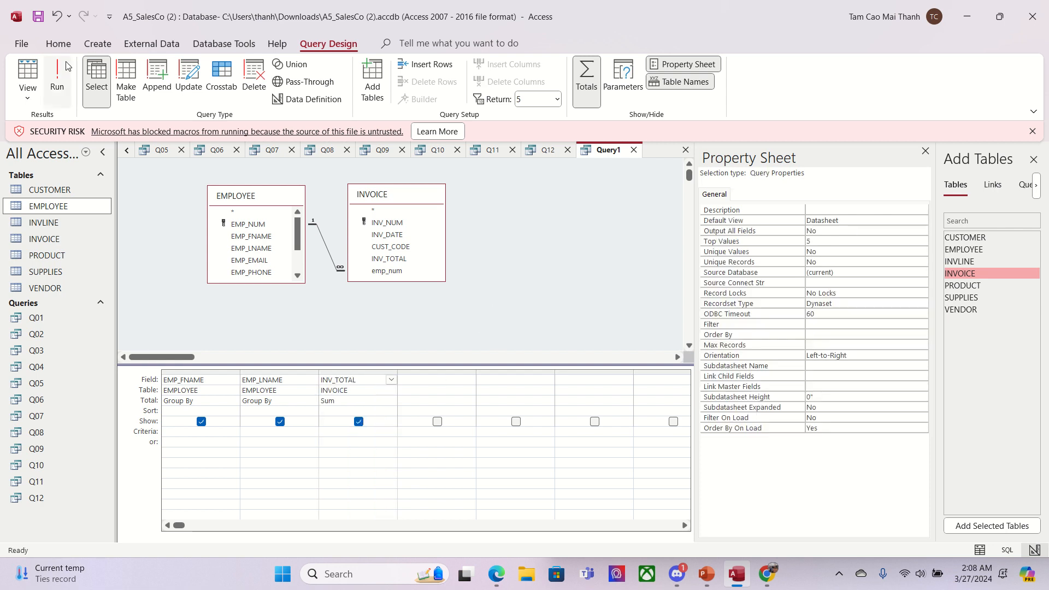
{"action": "left_click", "coordinate": [58, 87]}
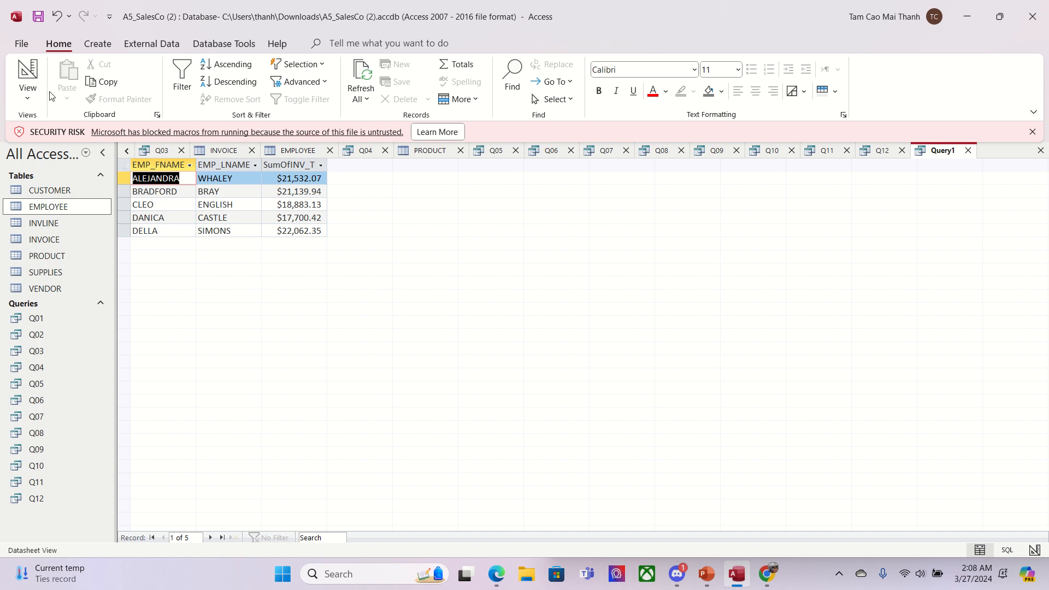
Step: Return to the query design, sort the summed INV_TOTAL column in descending order, and run the query again
{"action": "left_click", "coordinate": [27, 99]}
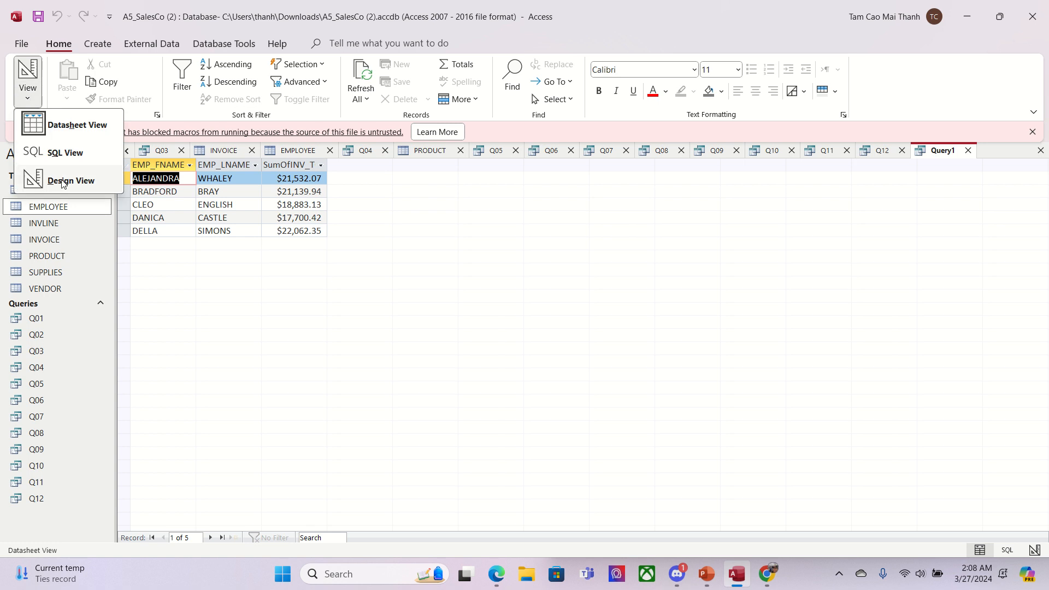
{"action": "left_click", "coordinate": [62, 180]}
{"action": "left_click", "coordinate": [377, 412]}
{"action": "left_click", "coordinate": [392, 412]}
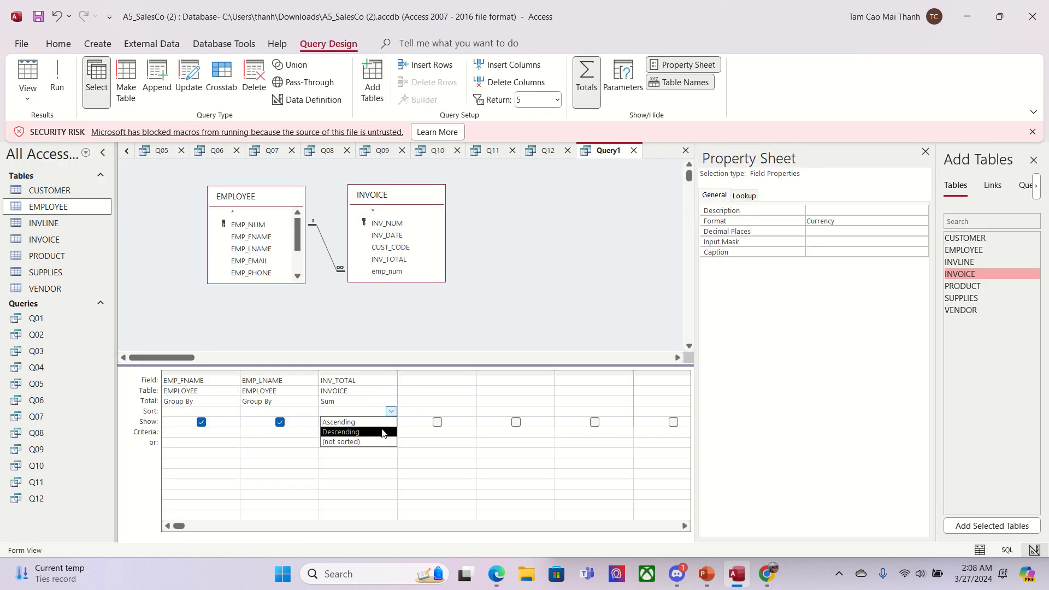
{"action": "left_click", "coordinate": [340, 432]}
{"action": "left_click", "coordinate": [64, 61]}
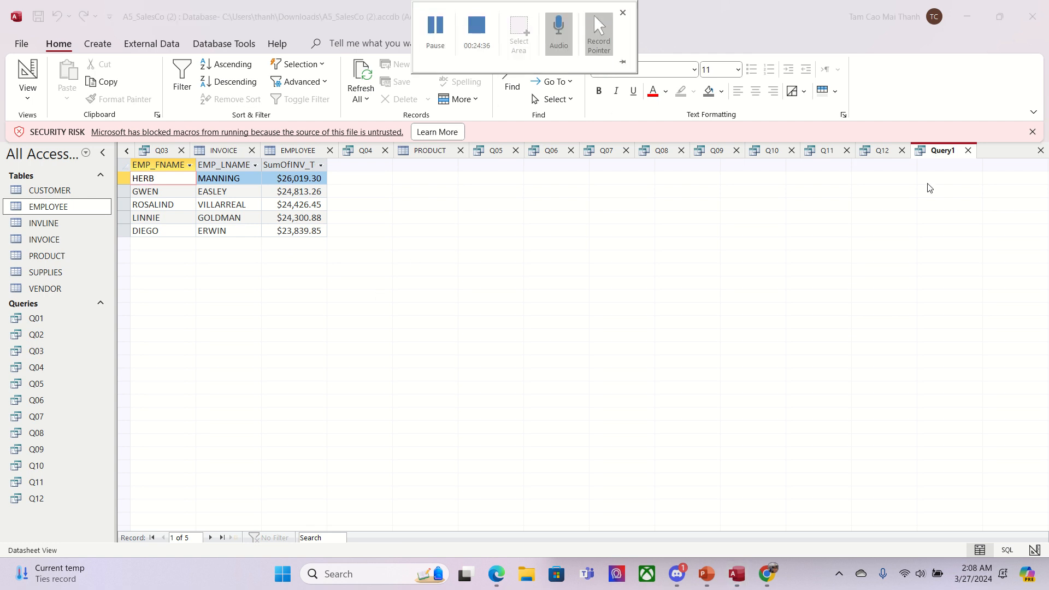
Step: Save the top salespersons query as Q13
{"action": "right_click", "coordinate": [947, 157]}
{"action": "left_click", "coordinate": [979, 163]}
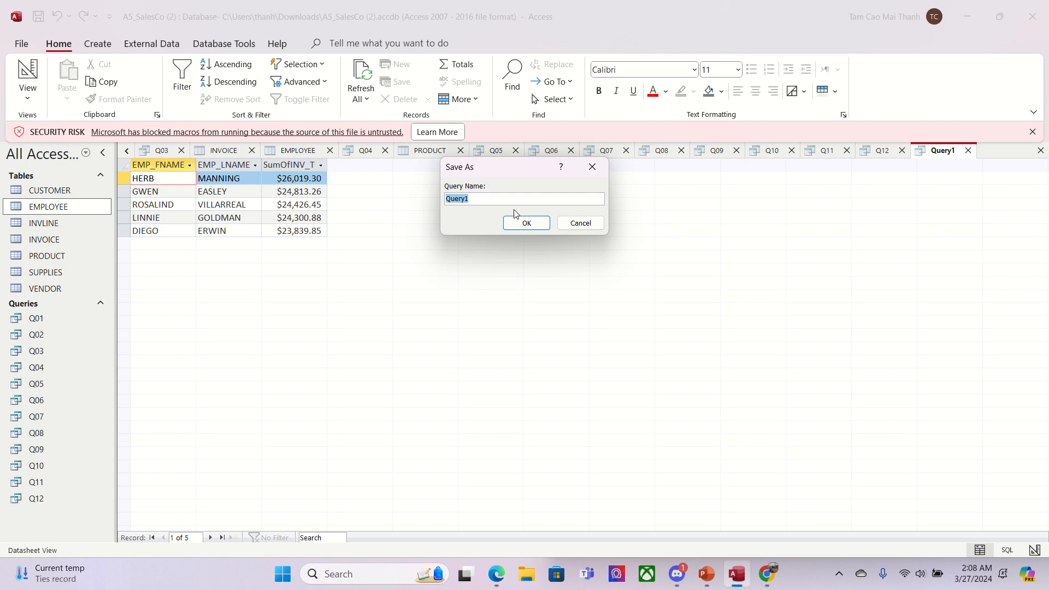
{"action": "type", "text": "Q13"}
{"action": "left_click", "coordinate": [533, 225]}
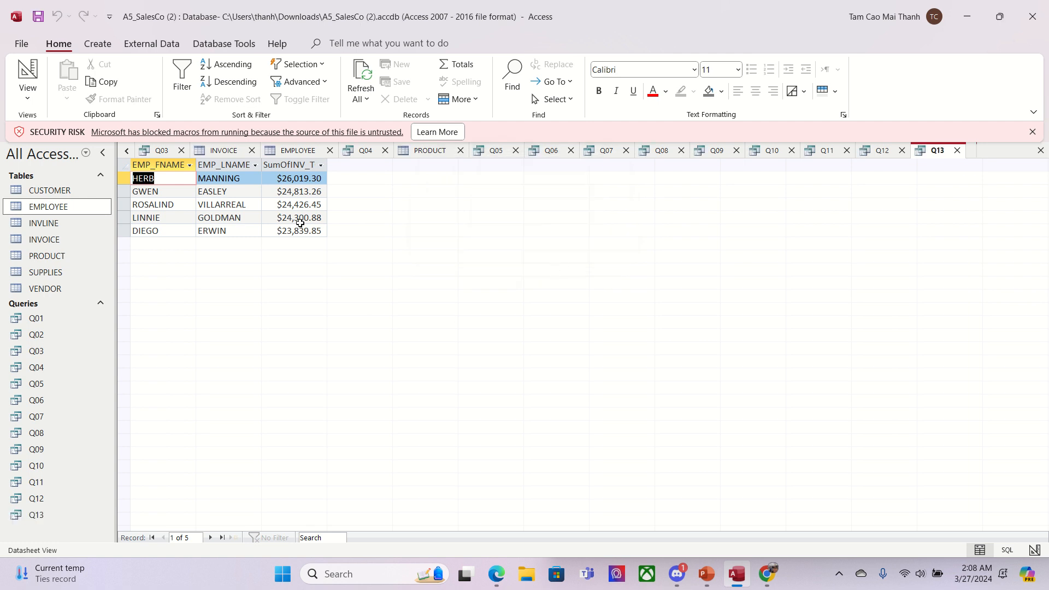
Step: Review question 14 in A5_DB_Queries.pdf for the fields that define a duplicate customer, with the database window restored and made slightly taller
{"action": "left_click", "coordinate": [447, 17]}
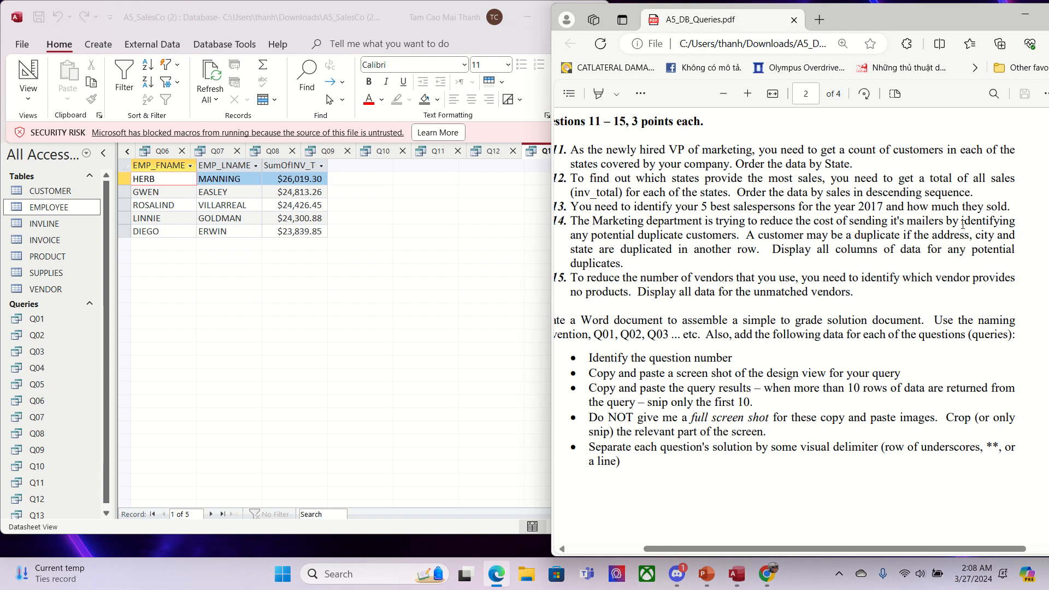
{"action": "left_click_drag", "start_coordinate": [644, 236], "coordinate": [956, 245]}
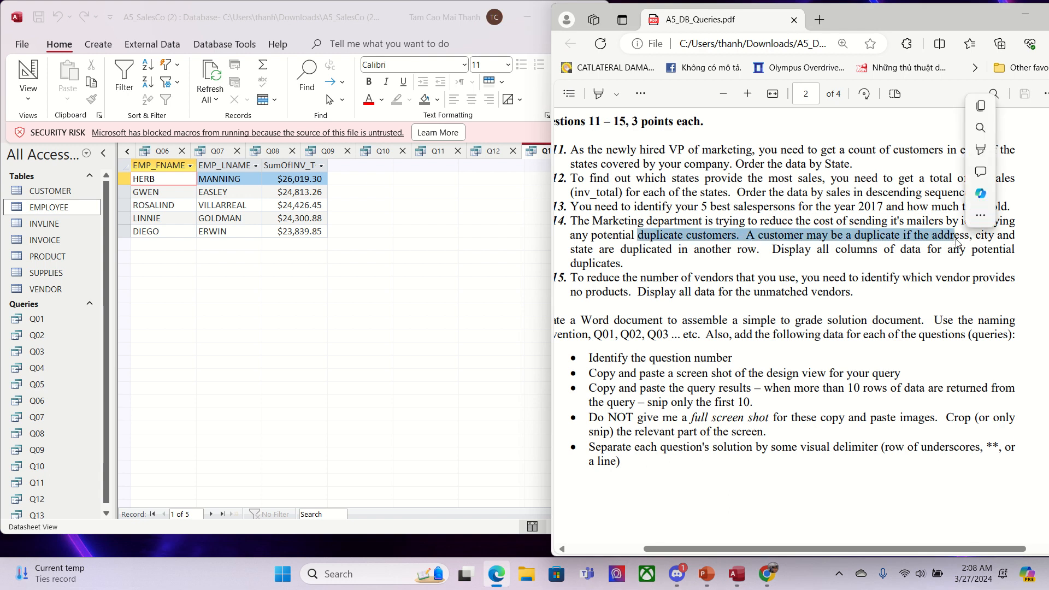
{"action": "left_click", "coordinate": [1022, 233]}
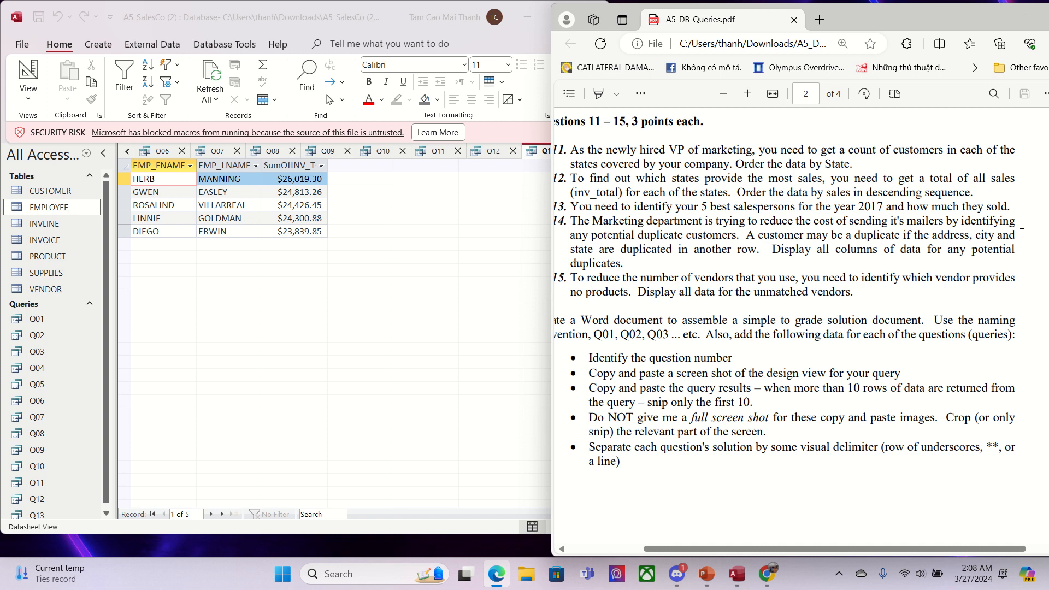
{"action": "double_click", "coordinate": [584, 249]}
{"action": "left_click", "coordinate": [686, 299]}
{"action": "left_click_drag", "start_coordinate": [414, 535], "coordinate": [415, 565]}
Step: Start a new query with the Find Duplicates Query Wizard and choose the CUSTOMER table as its source, following question 14
{"action": "left_click", "coordinate": [102, 46]}
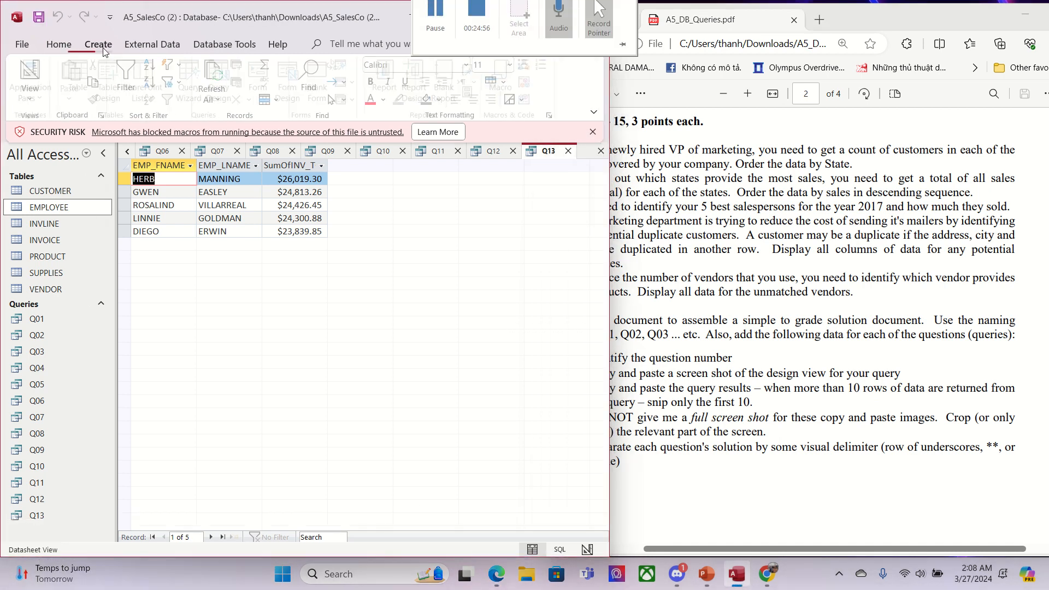
{"action": "left_click", "coordinate": [194, 98]}
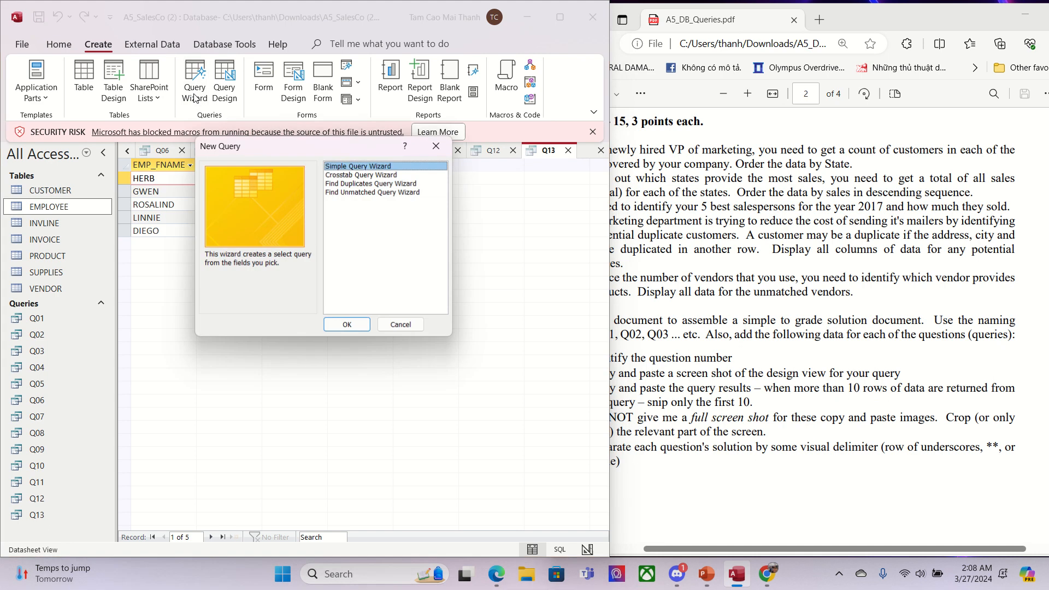
{"action": "left_click", "coordinate": [381, 184]}
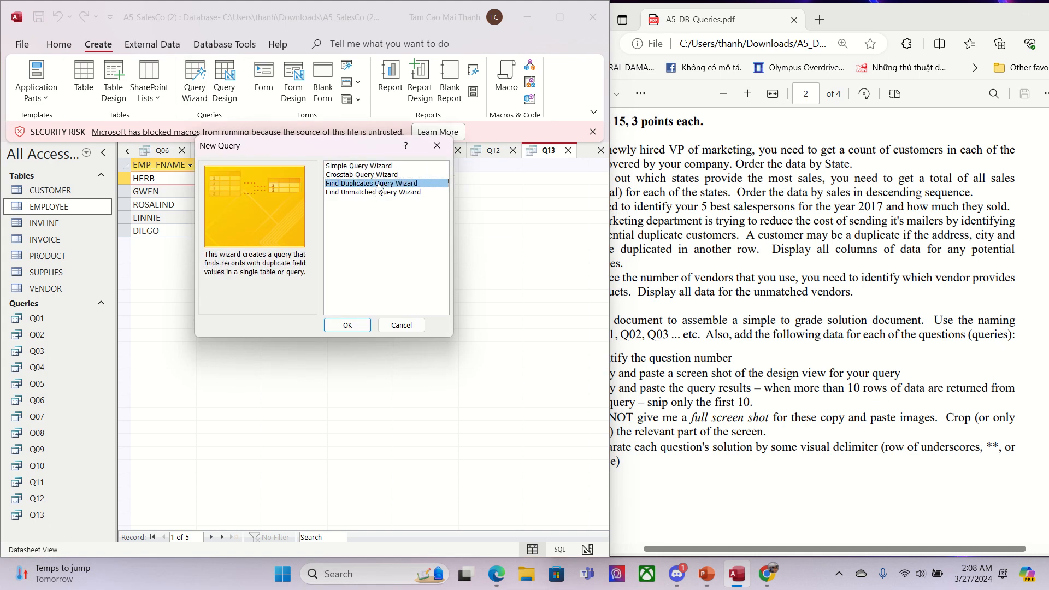
{"action": "left_click", "coordinate": [348, 326]}
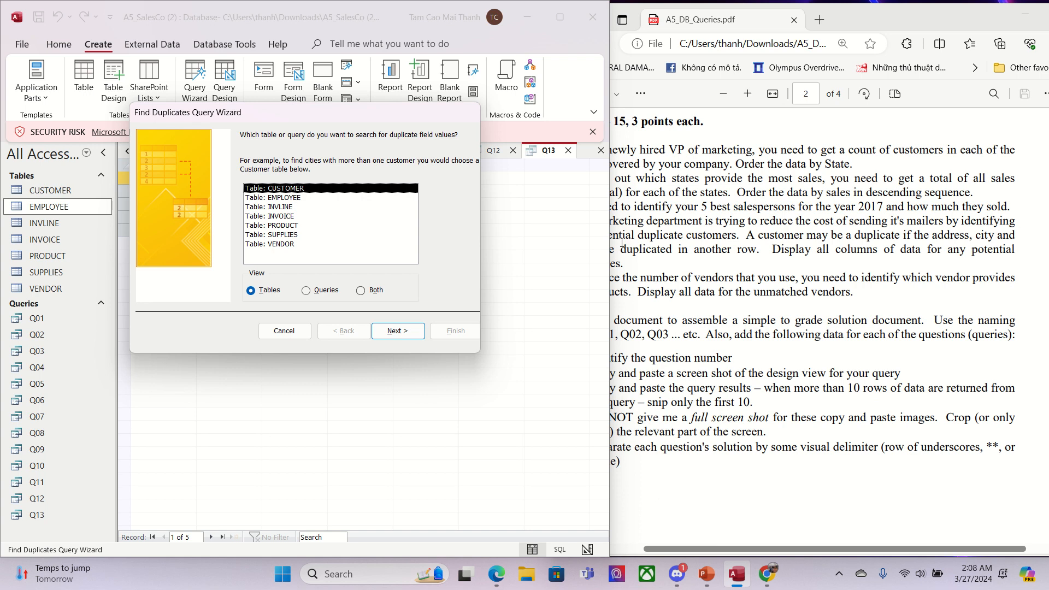
{"action": "left_click", "coordinate": [687, 281]}
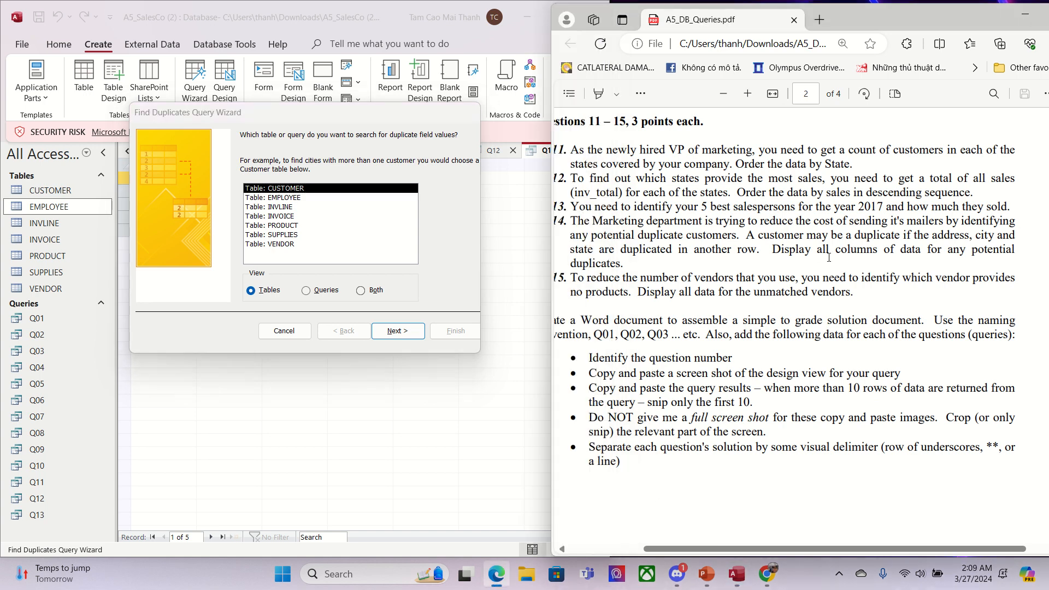
{"action": "double_click", "coordinate": [773, 234]}
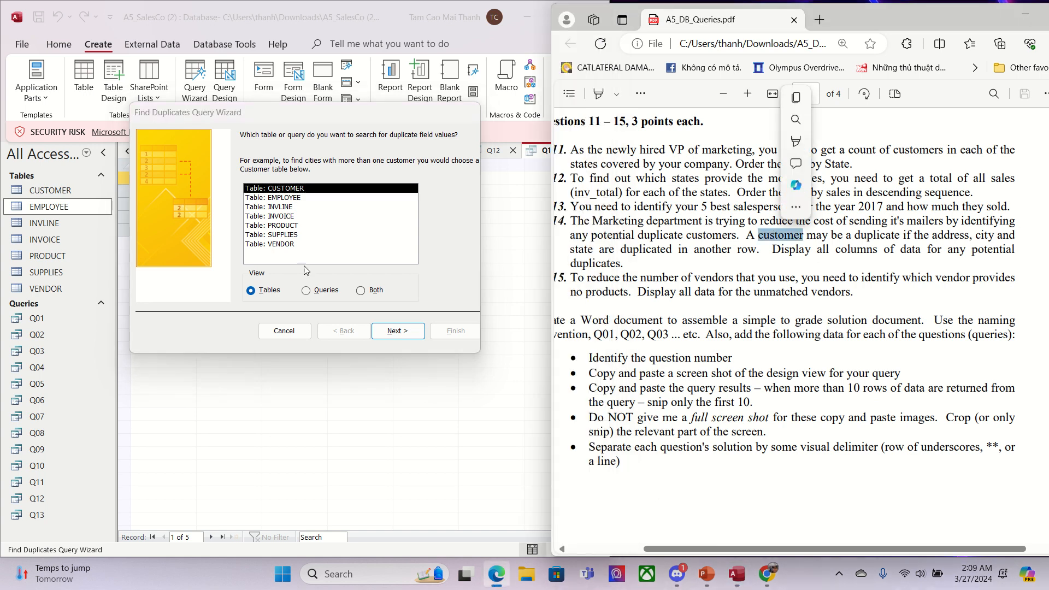
{"action": "double_click", "coordinate": [289, 192]}
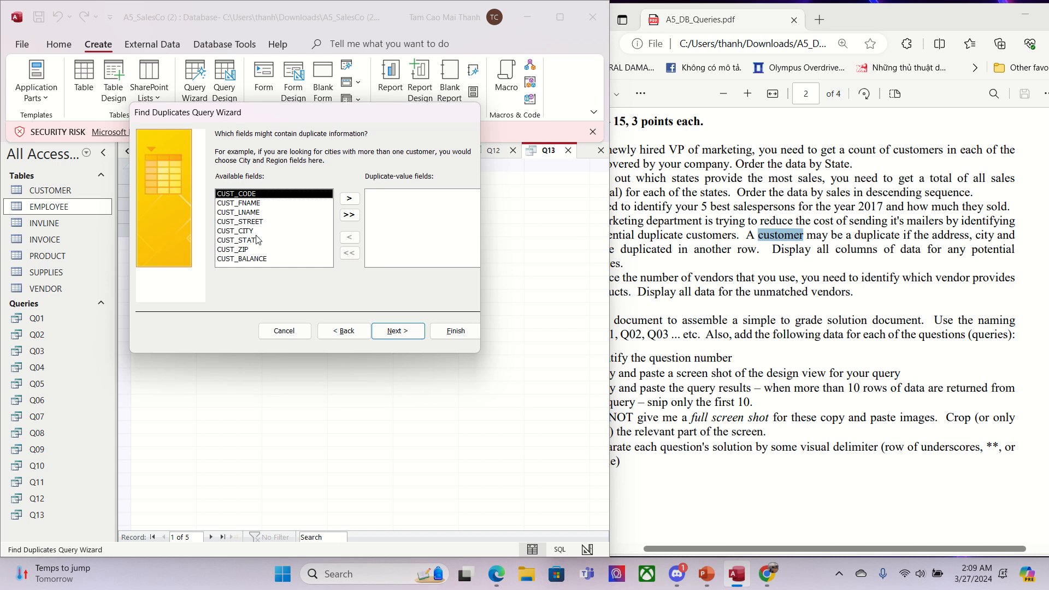
Step: Add CUST_STREET, CUST_CITY and CUST_STATE as the duplicate-value fields, checking them against question 14 in the PDF
{"action": "left_click", "coordinate": [973, 239]}
{"action": "double_click", "coordinate": [950, 239]}
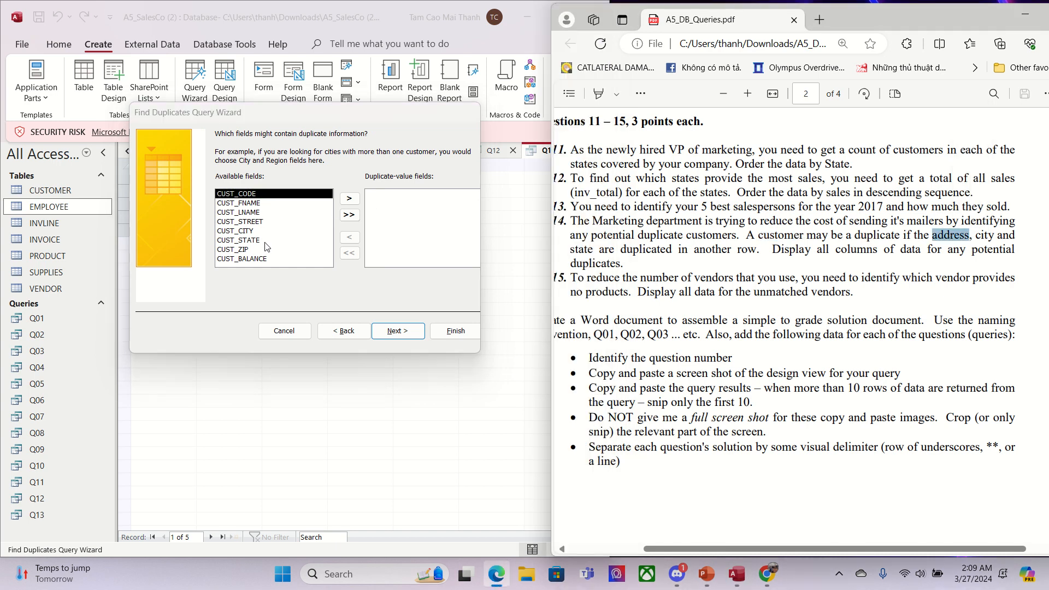
{"action": "left_click", "coordinate": [262, 223]}
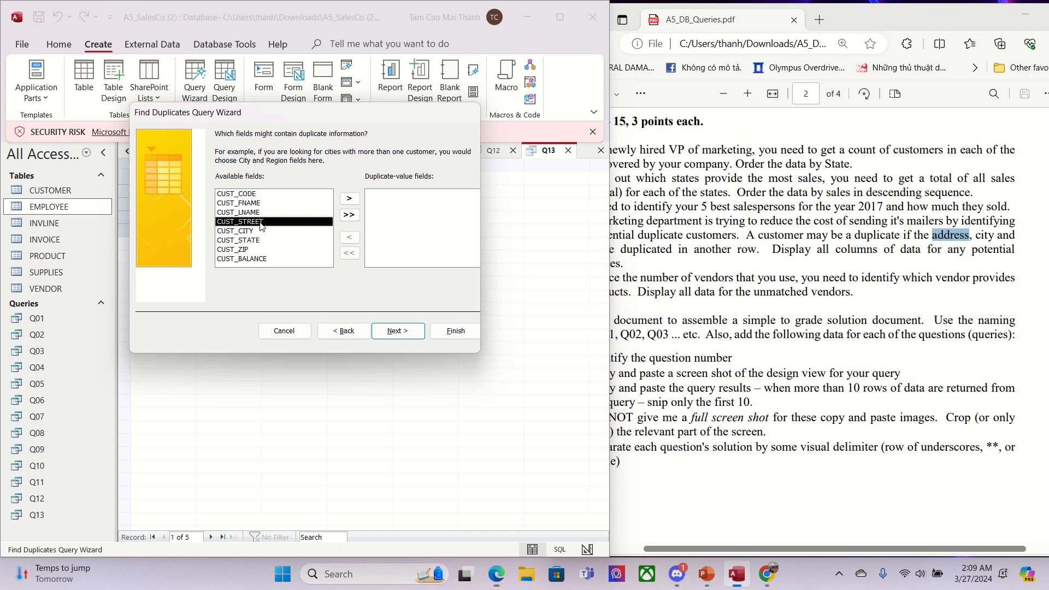
{"action": "double_click", "coordinate": [261, 223]}
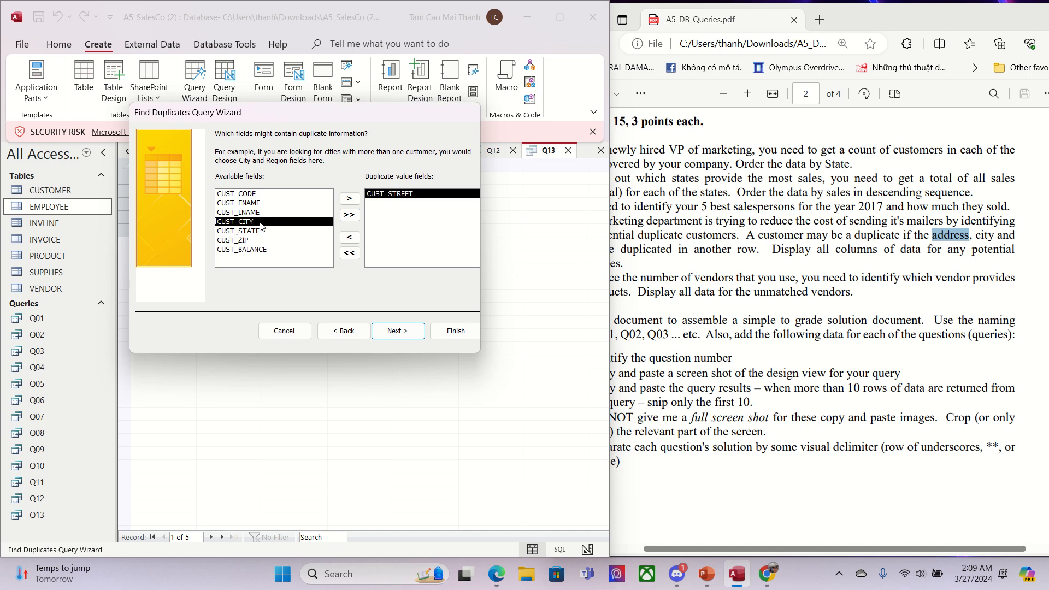
{"action": "double_click", "coordinate": [983, 235]}
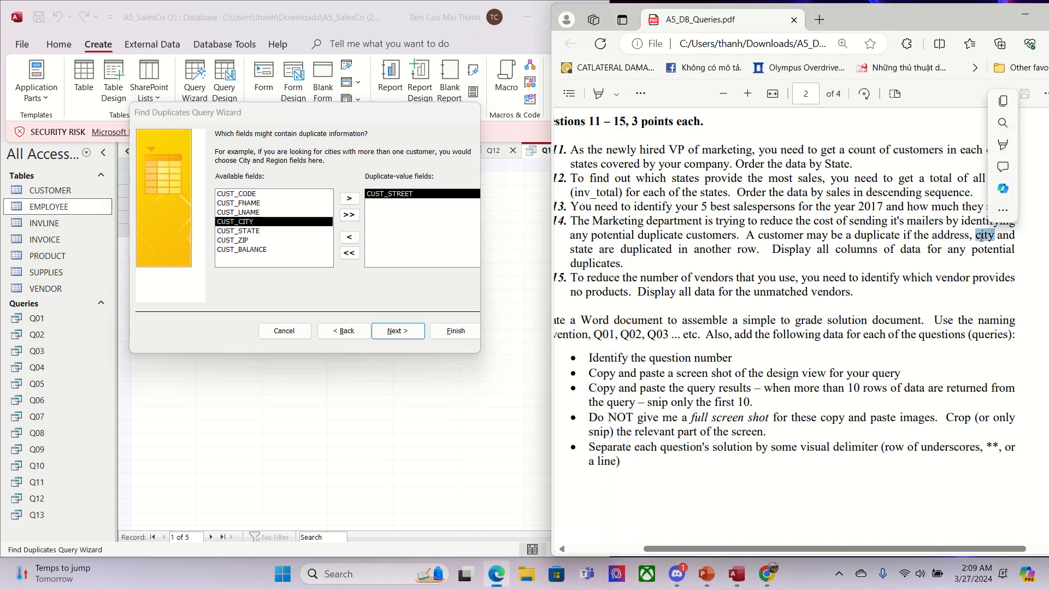
{"action": "double_click", "coordinate": [236, 223]}
{"action": "left_click", "coordinate": [905, 268]}
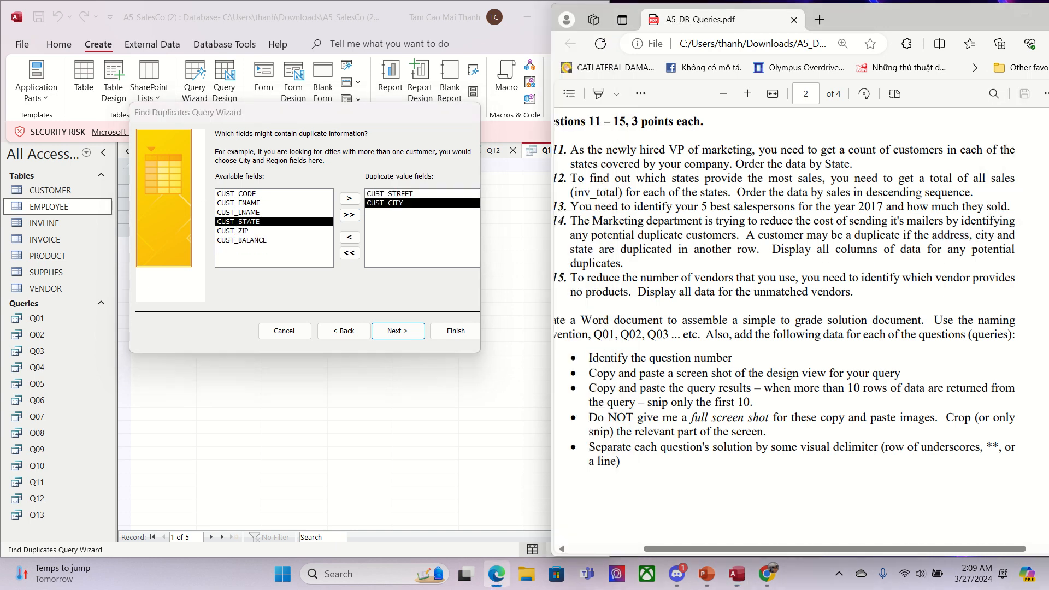
{"action": "double_click", "coordinate": [581, 250]}
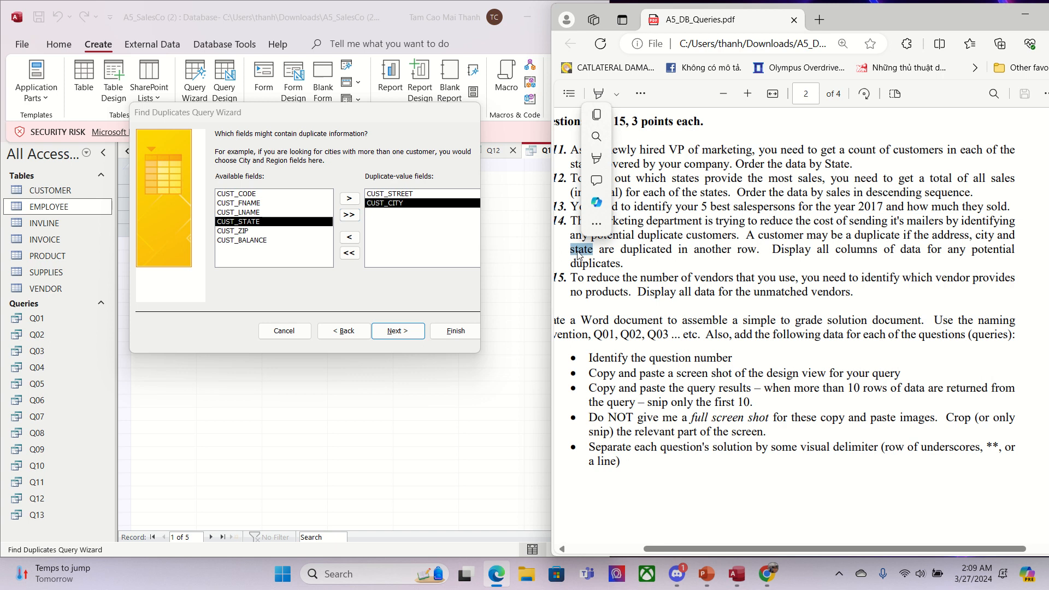
{"action": "double_click", "coordinate": [252, 225]}
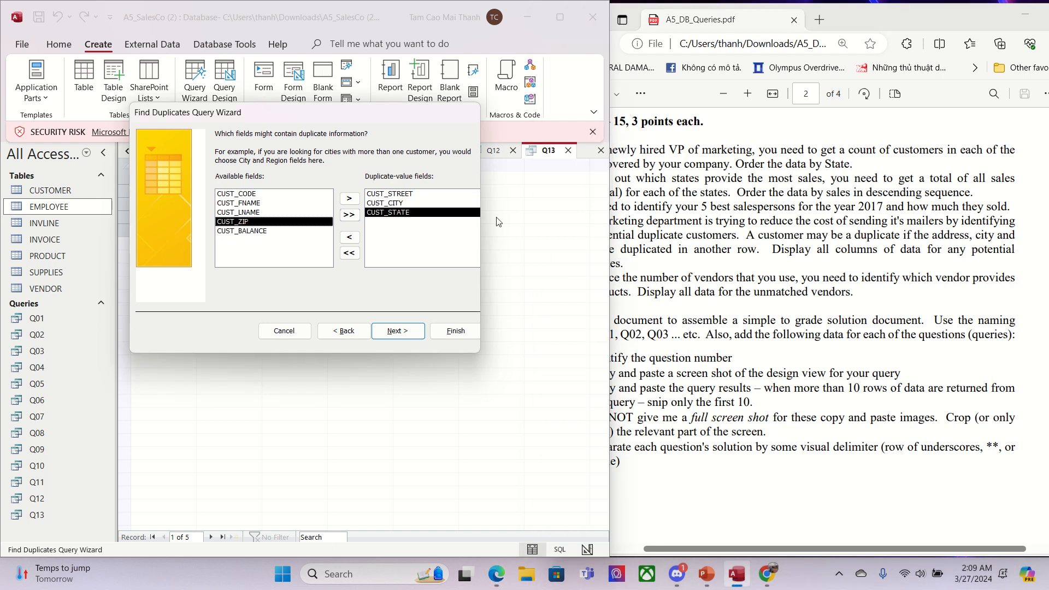
{"action": "left_click", "coordinate": [825, 271]}
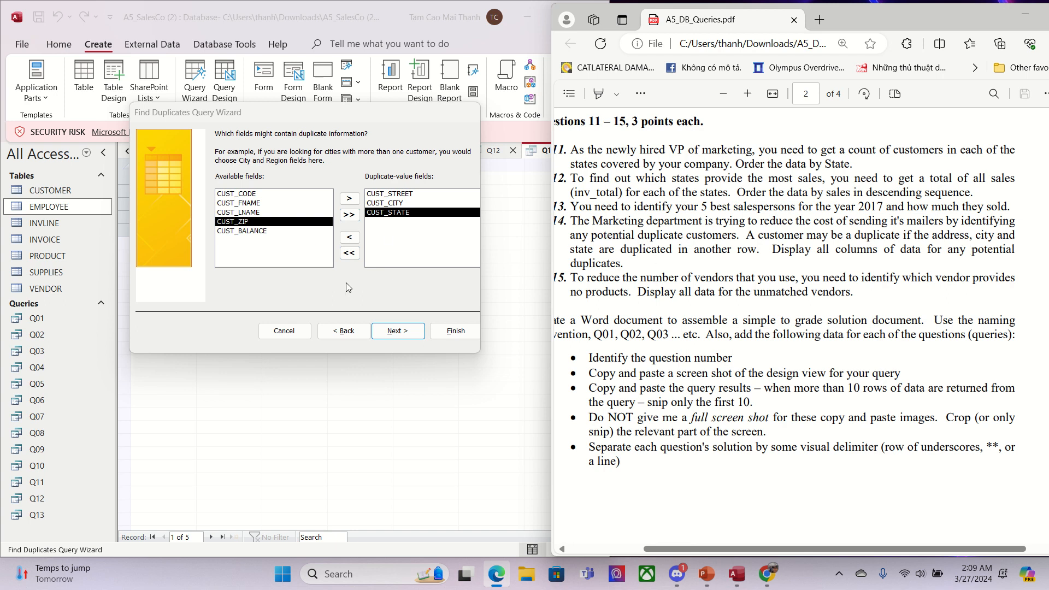
Step: Finish the duplicates wizard without additional query fields and check the duplicate counts of the resulting rows
{"action": "left_click", "coordinate": [396, 335]}
{"action": "left_click", "coordinate": [397, 331]}
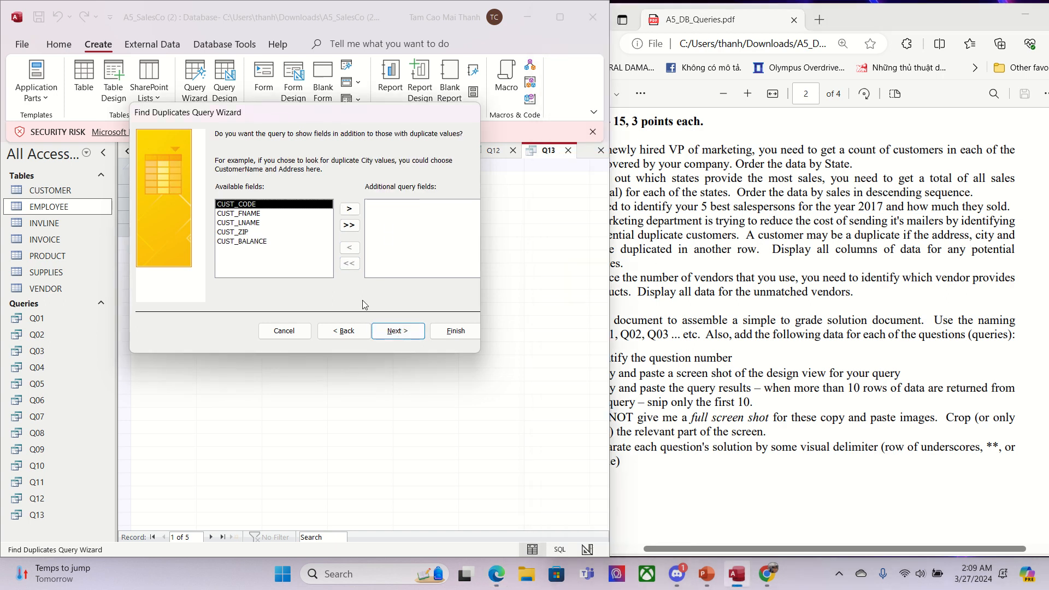
{"action": "left_click", "coordinate": [344, 330]}
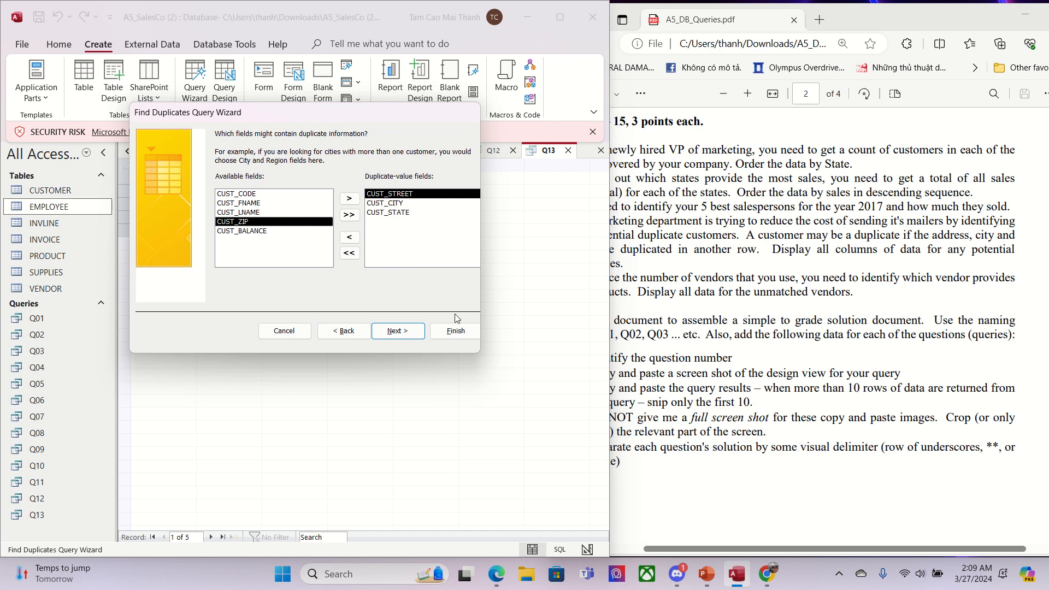
{"action": "left_click", "coordinate": [456, 331]}
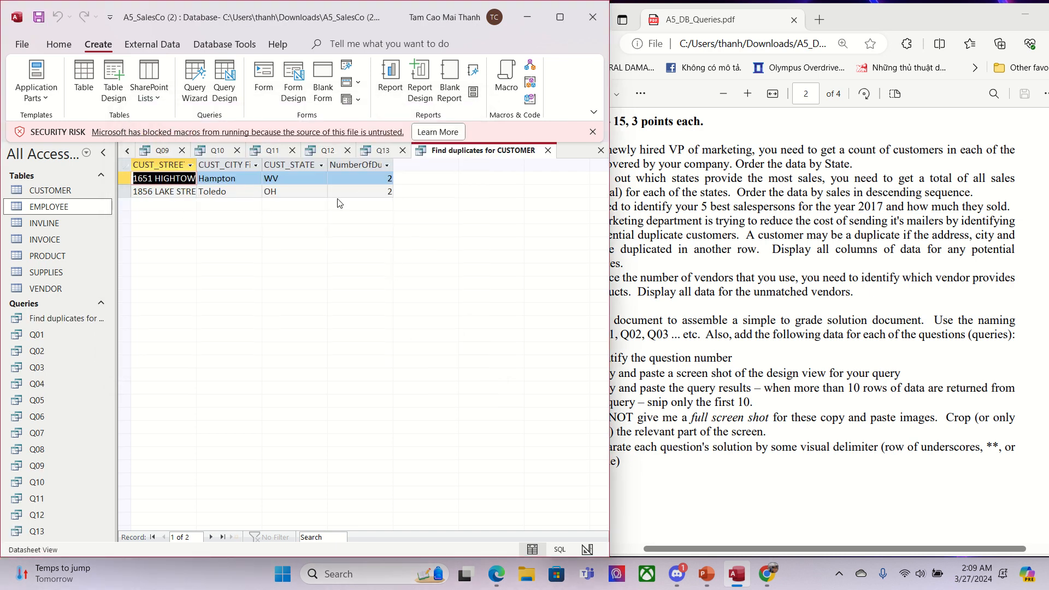
{"action": "left_click", "coordinate": [376, 179]}
{"action": "left_click", "coordinate": [380, 192]}
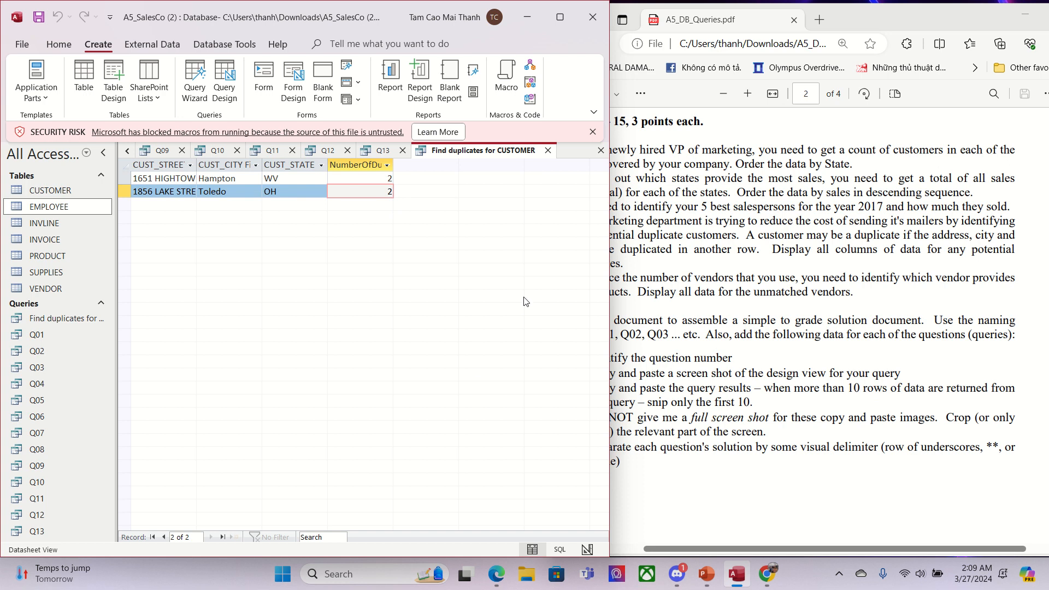
Step: Save the duplicate customers query
{"action": "right_click", "coordinate": [459, 153]}
{"action": "left_click", "coordinate": [470, 163]}
{"action": "right_click", "coordinate": [462, 151]}
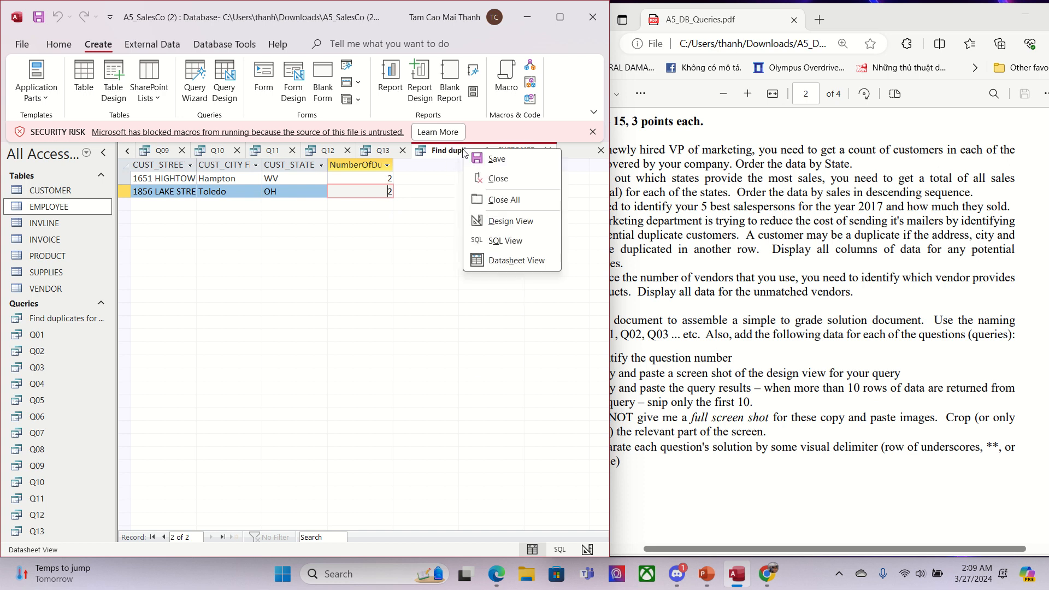
{"action": "left_click", "coordinate": [490, 160]}
Step: Maximize the database window and bring up the Q13 results
{"action": "double_click", "coordinate": [364, 11]}
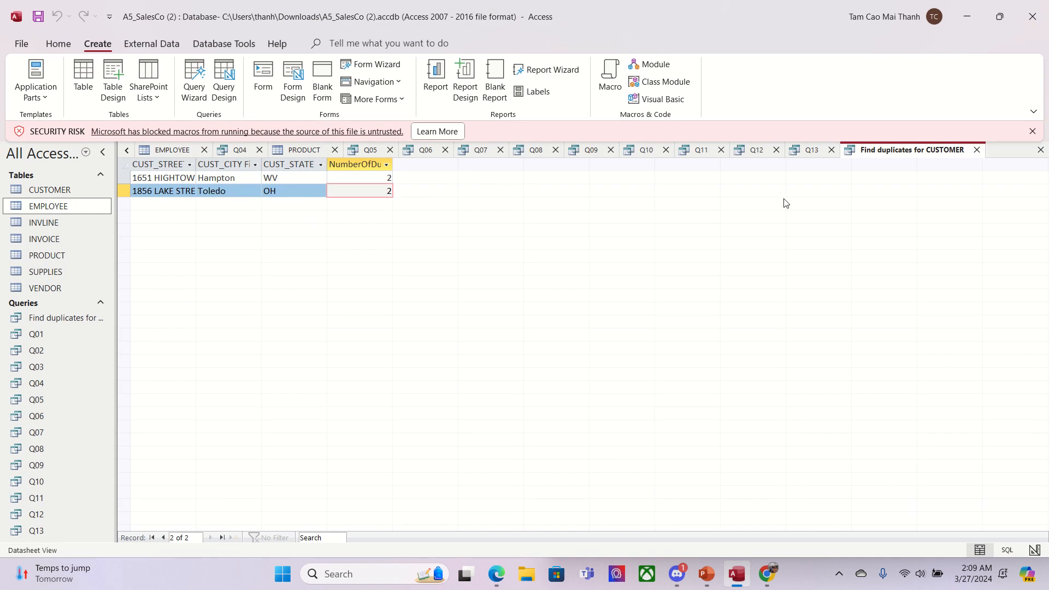
{"action": "left_click", "coordinate": [812, 152]}
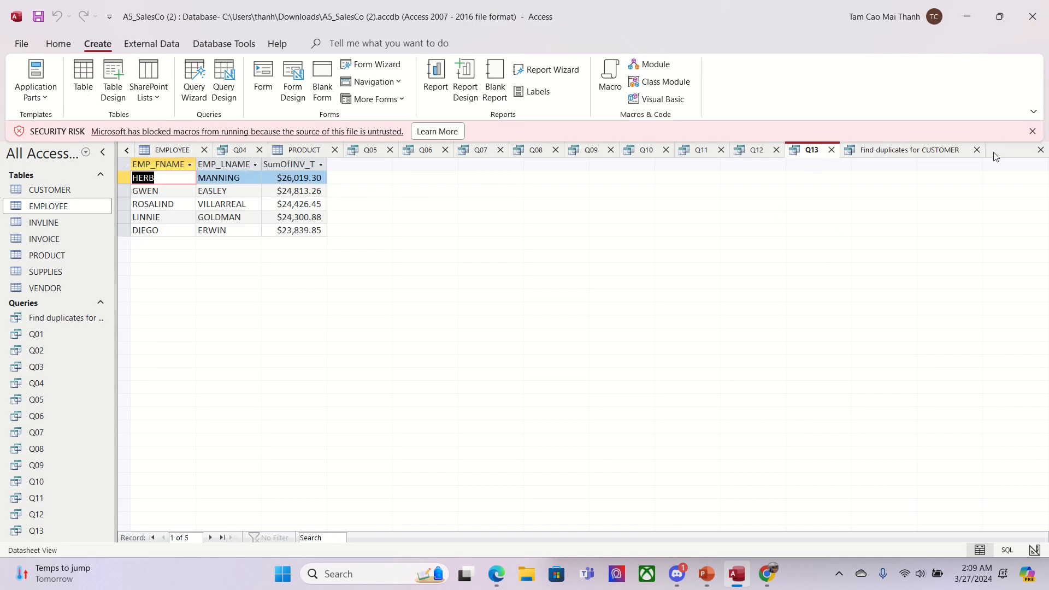
{"action": "left_click", "coordinate": [58, 44]}
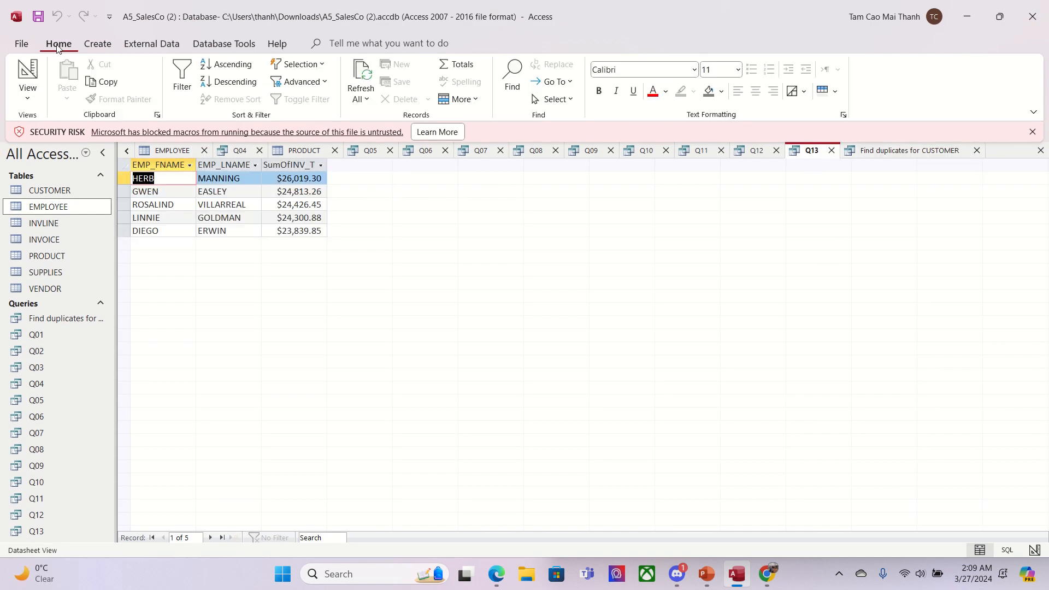
Step: Create a new query design for question 15, add the VENDOR table, and enlarge its field list in the maximized window
{"action": "mouse_move", "coordinate": [459, 22]}
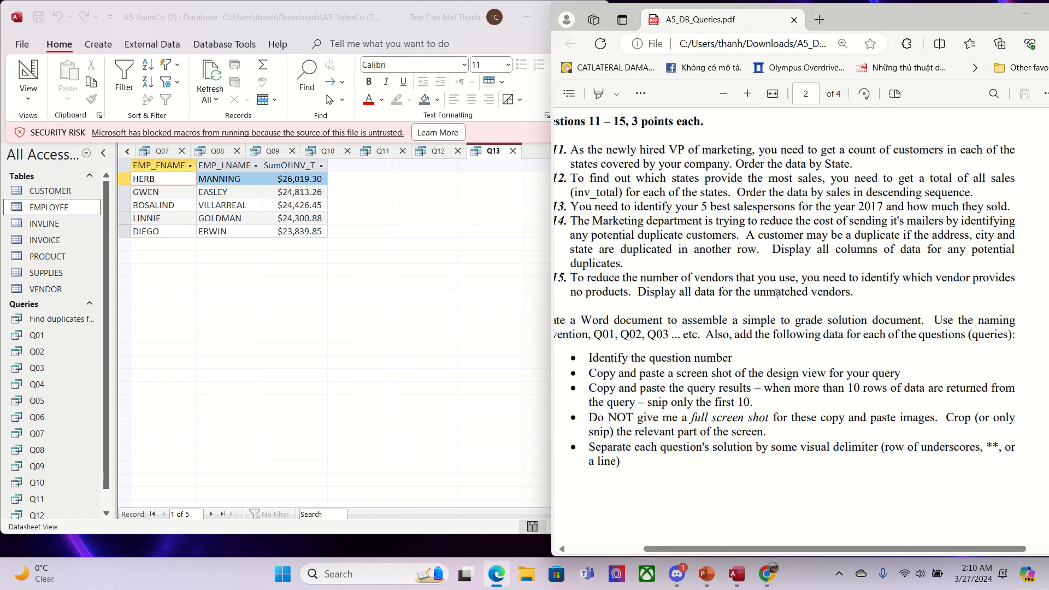
{"action": "left_click", "coordinate": [104, 46]}
{"action": "left_click", "coordinate": [224, 82]}
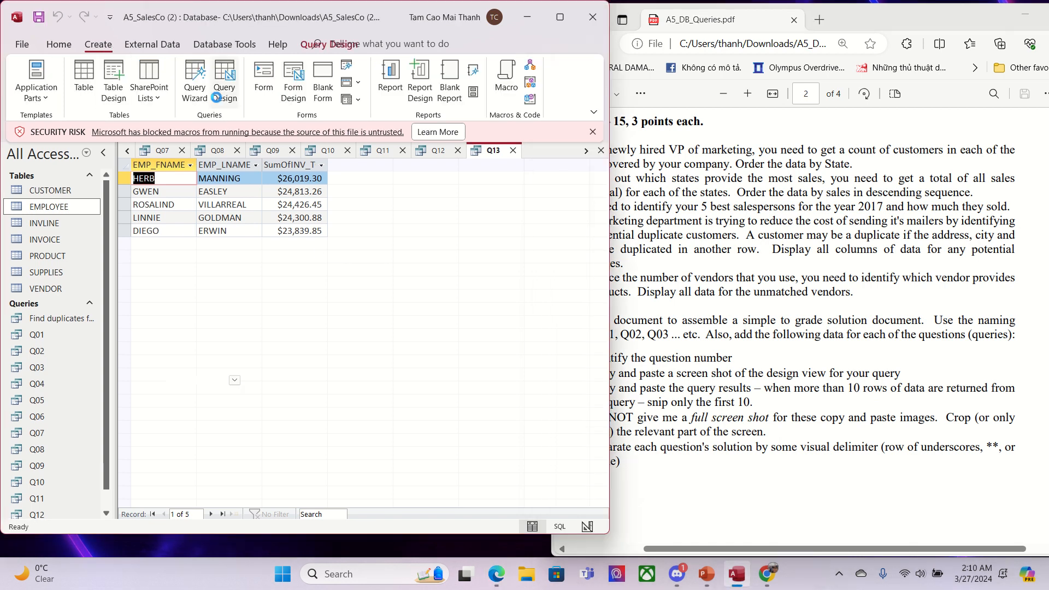
{"action": "left_click", "coordinate": [560, 17]}
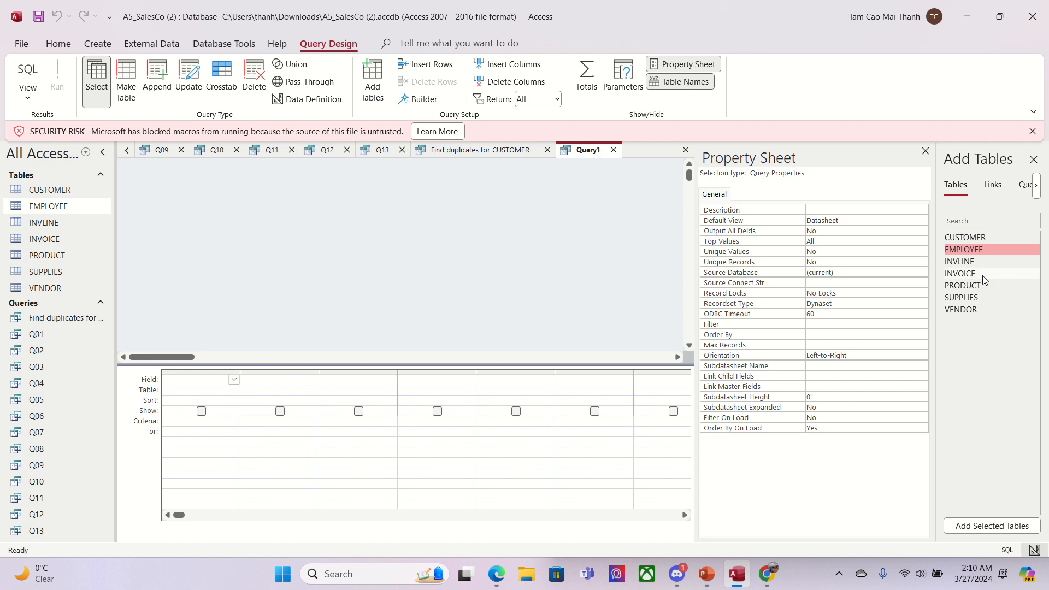
{"action": "double_click", "coordinate": [986, 308]}
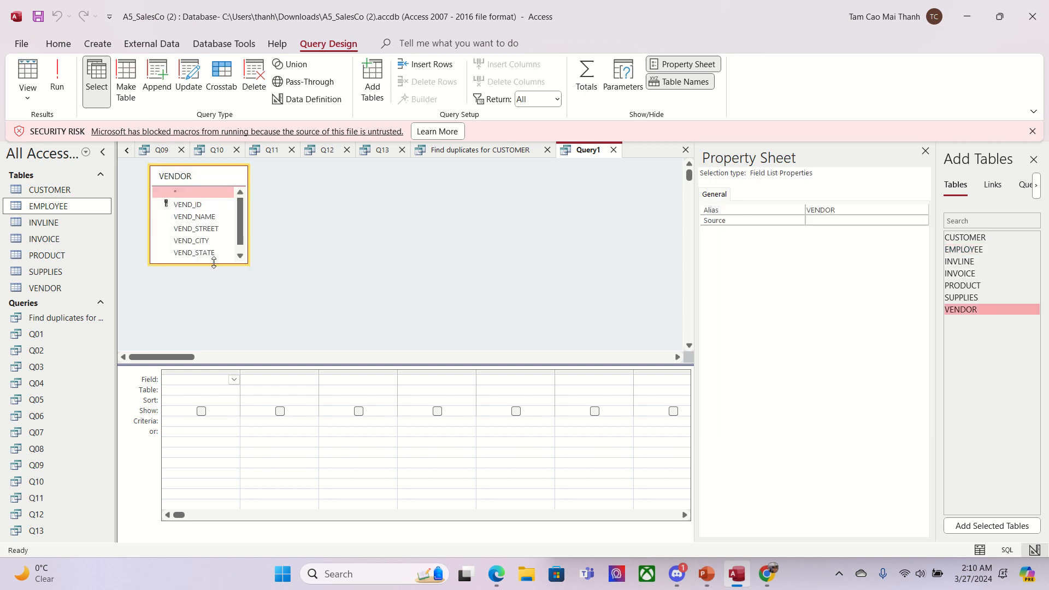
{"action": "left_click_drag", "start_coordinate": [213, 263], "coordinate": [224, 315]}
Step: Add VEND_ID, VEND_NAME, VEND_STREET, VEND_CITY, VEND_STATE and VEND_ZIP from VENDOR to the query grid
{"action": "double_click", "coordinate": [189, 205]}
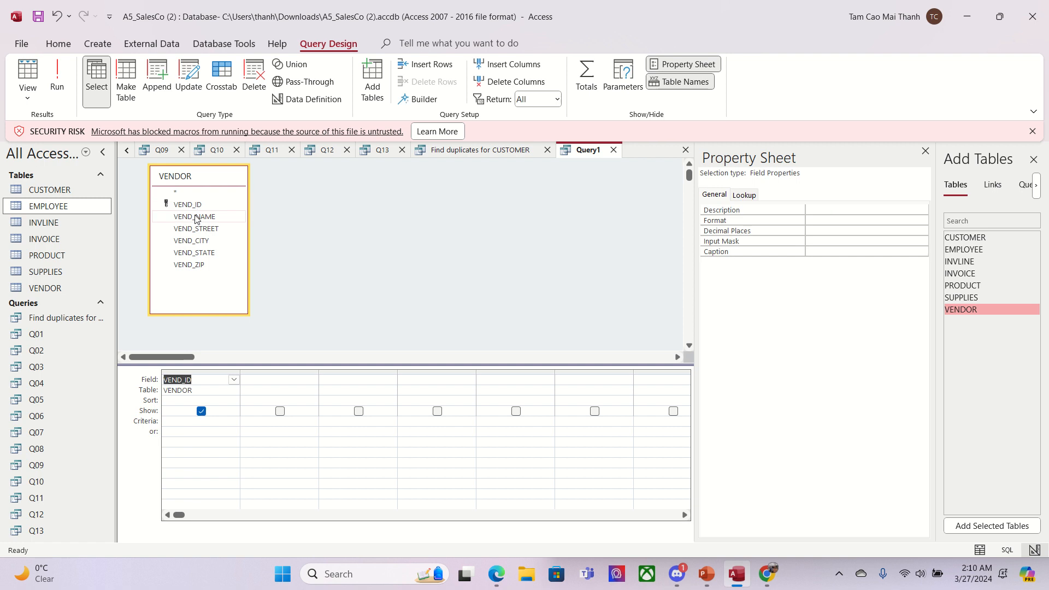
{"action": "double_click", "coordinate": [195, 217]}
{"action": "double_click", "coordinate": [197, 229]}
{"action": "double_click", "coordinate": [194, 241]}
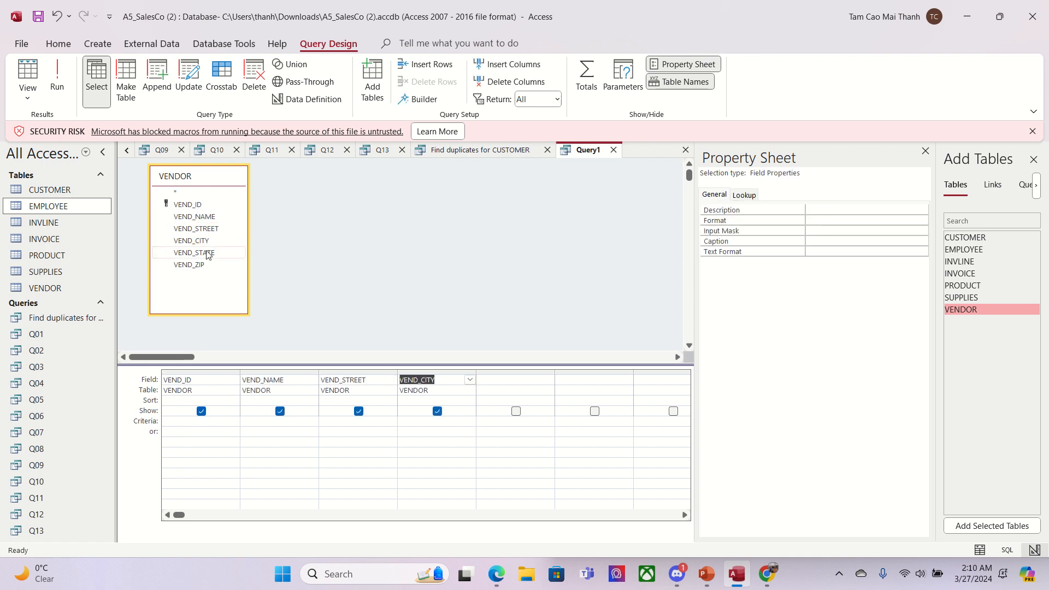
{"action": "double_click", "coordinate": [208, 254]}
{"action": "left_click", "coordinate": [205, 265]}
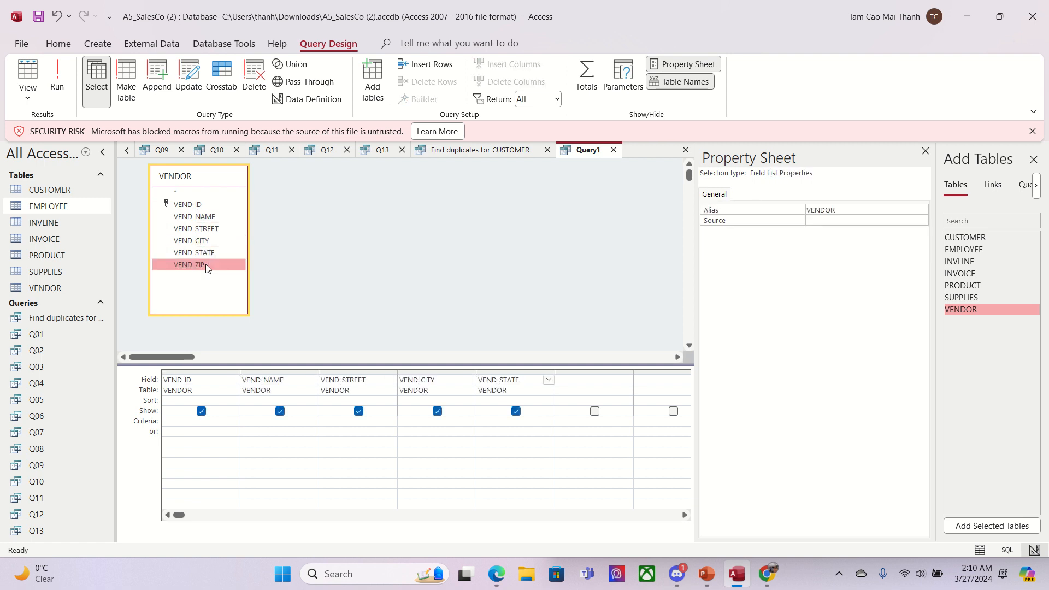
{"action": "double_click", "coordinate": [206, 265]}
{"action": "left_click", "coordinate": [509, 248]}
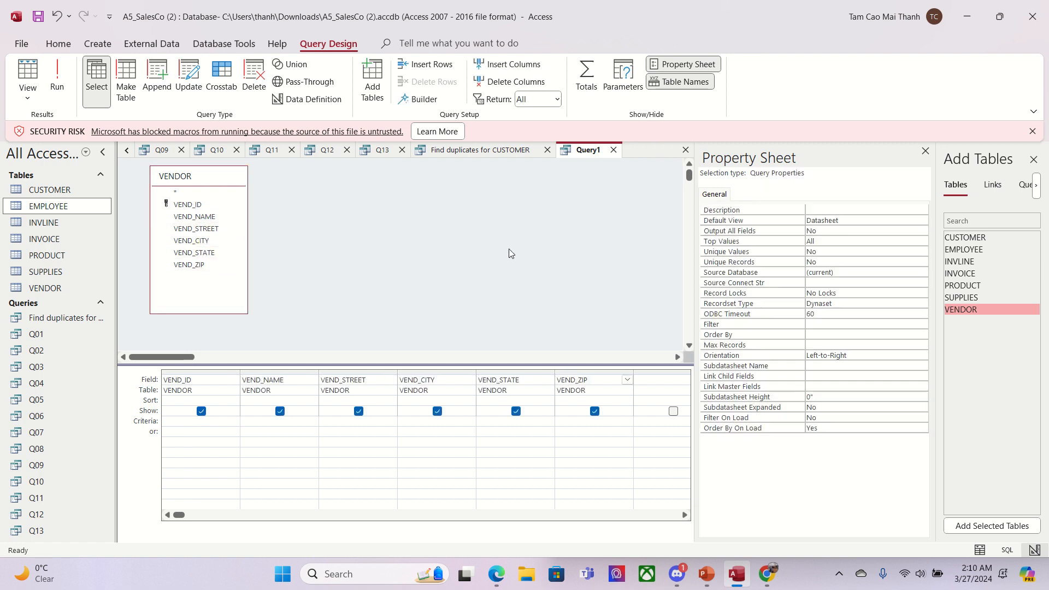
Step: Add the SUPPLIES table to the query, look over its records in the datasheet, and return to the query design
{"action": "left_click", "coordinate": [995, 297]}
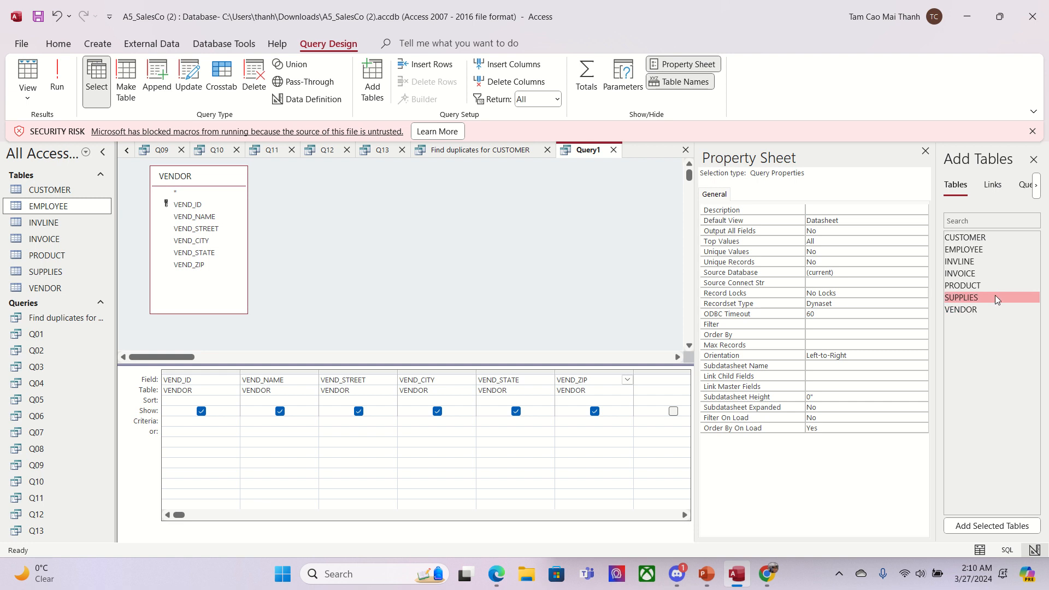
{"action": "double_click", "coordinate": [995, 296]}
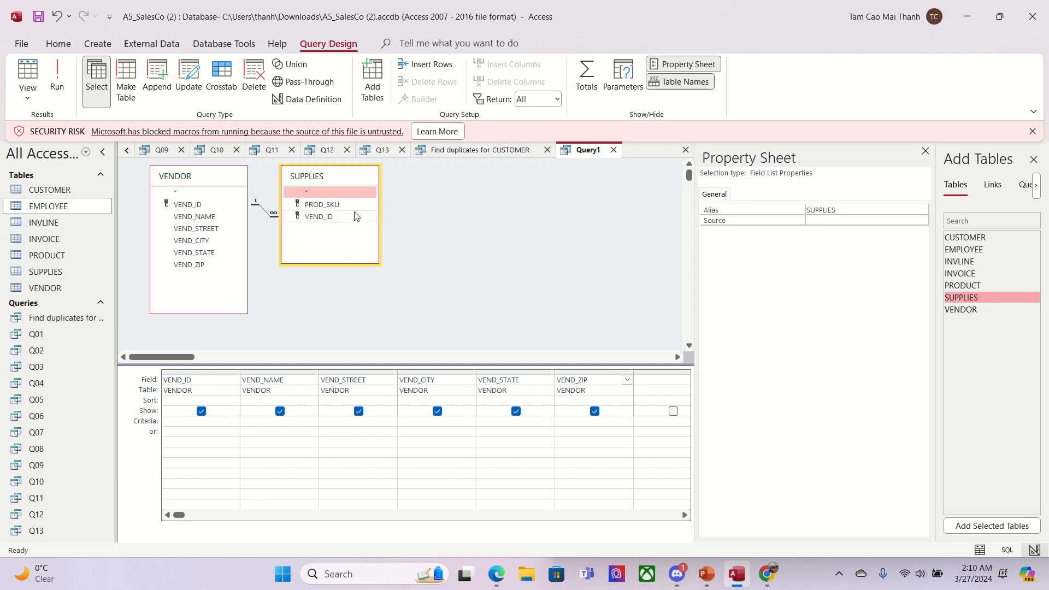
{"action": "double_click", "coordinate": [46, 272]}
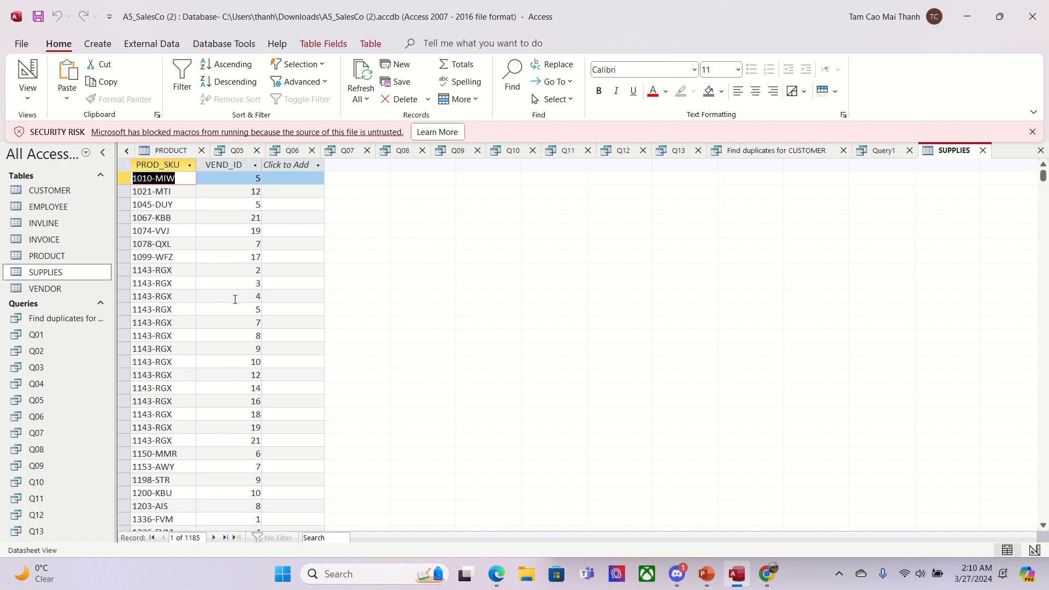
{"action": "left_click", "coordinate": [883, 151]}
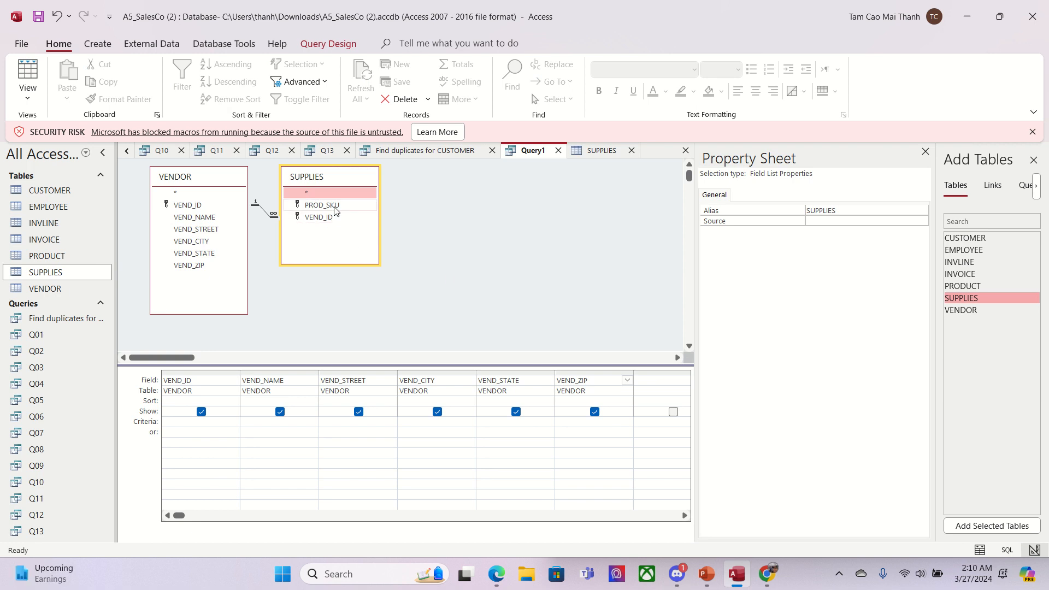
Step: Add PROD_SKU from SUPPLIES to the query grid, turn on totals, and set its Total to Count
{"action": "left_click_drag", "start_coordinate": [334, 208], "coordinate": [654, 403]}
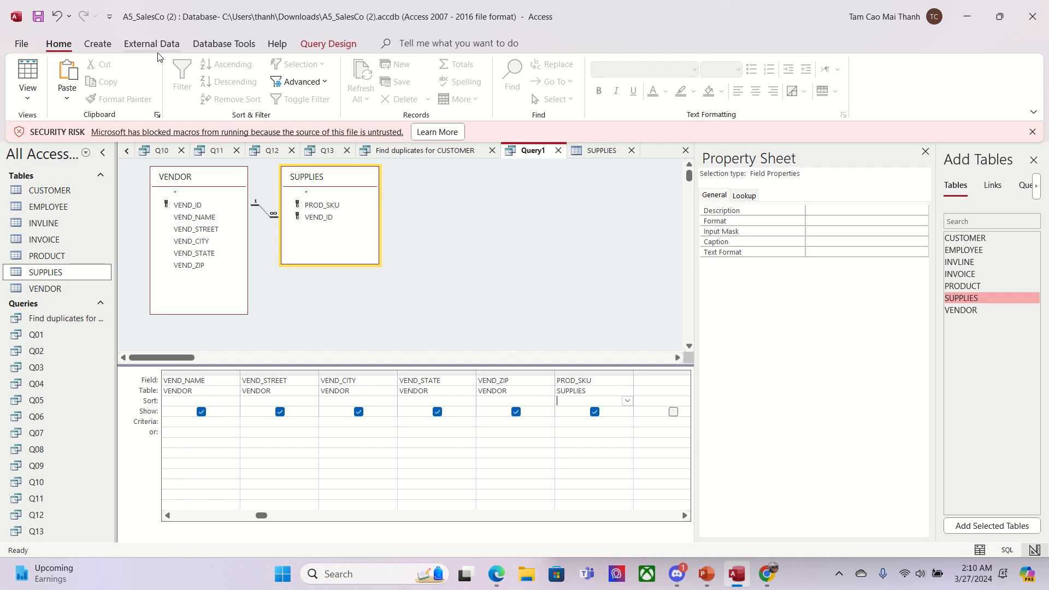
{"action": "left_click", "coordinate": [328, 44]}
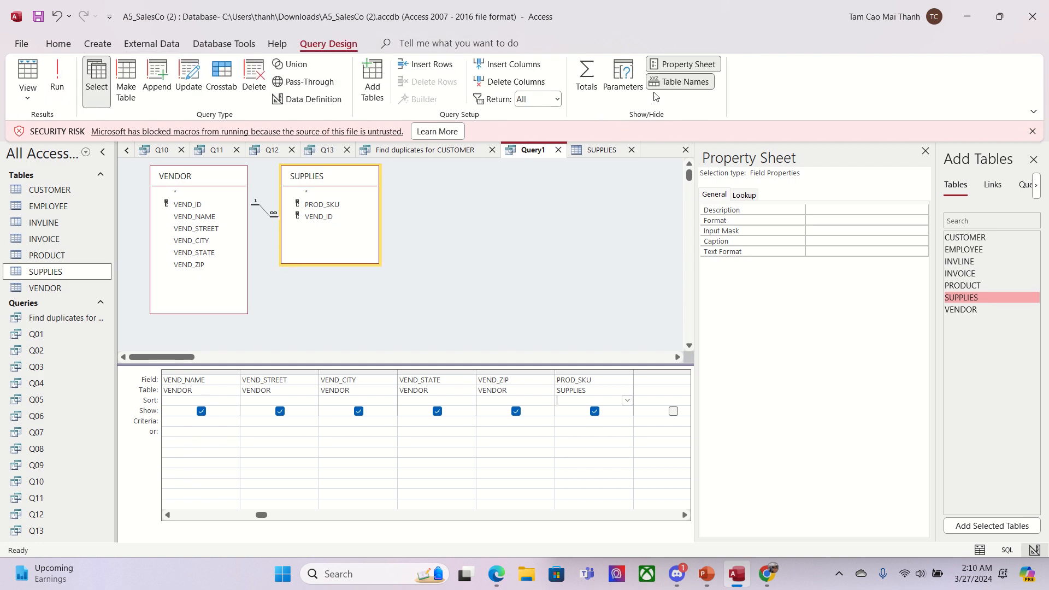
{"action": "left_click", "coordinate": [586, 82]}
{"action": "left_click", "coordinate": [623, 400]}
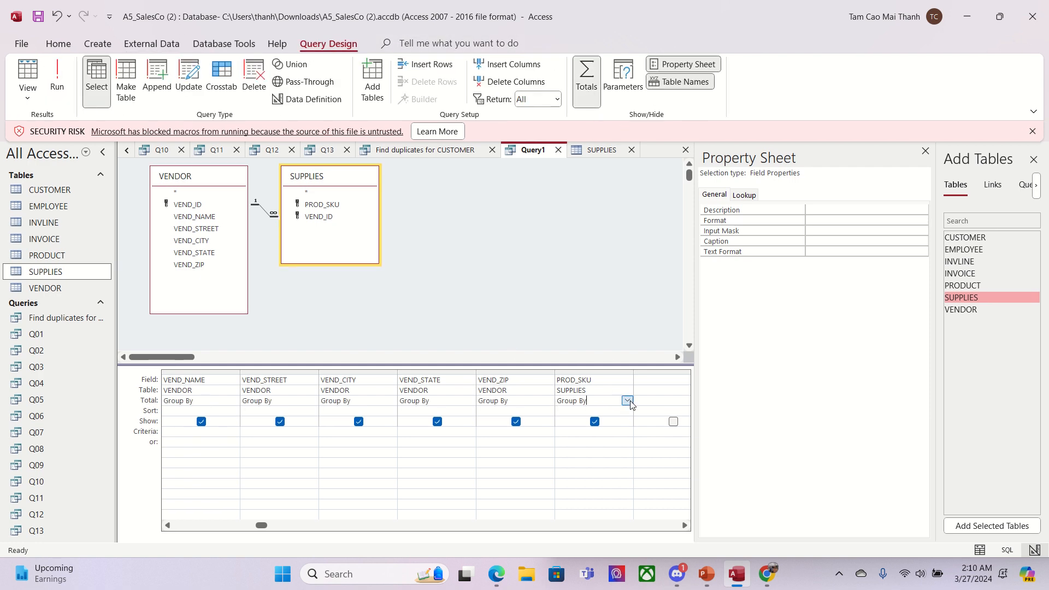
{"action": "left_click", "coordinate": [628, 400]}
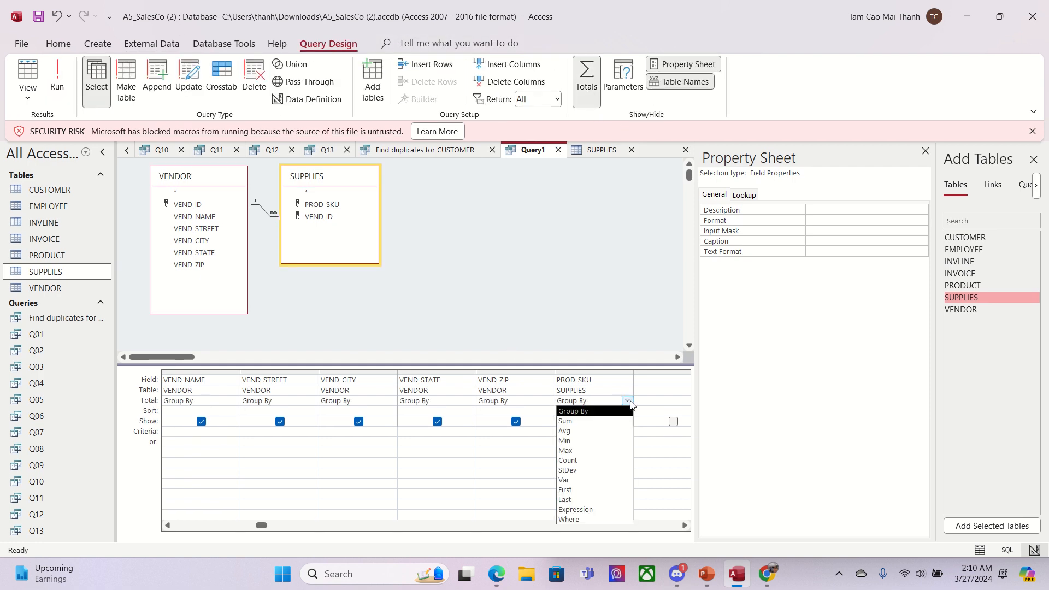
{"action": "left_click", "coordinate": [599, 461]}
Step: Sort the PROD_SKU count in ascending order, run the query, and check the count in the first record
{"action": "left_click", "coordinate": [600, 411]}
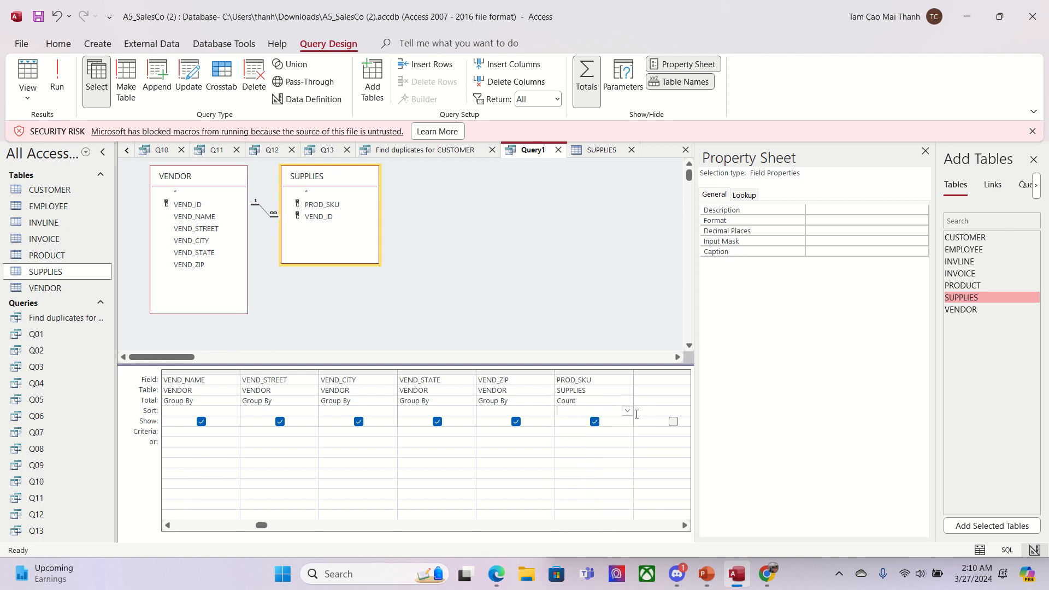
{"action": "left_click", "coordinate": [628, 412]}
{"action": "left_click", "coordinate": [600, 422]}
{"action": "left_click", "coordinate": [53, 70]}
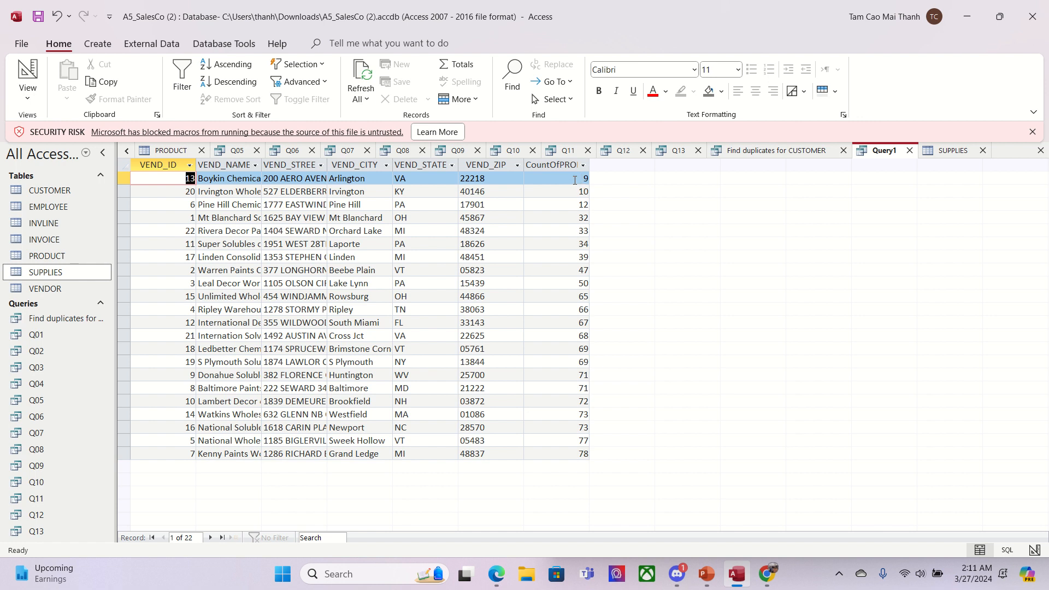
{"action": "left_click", "coordinate": [576, 179]}
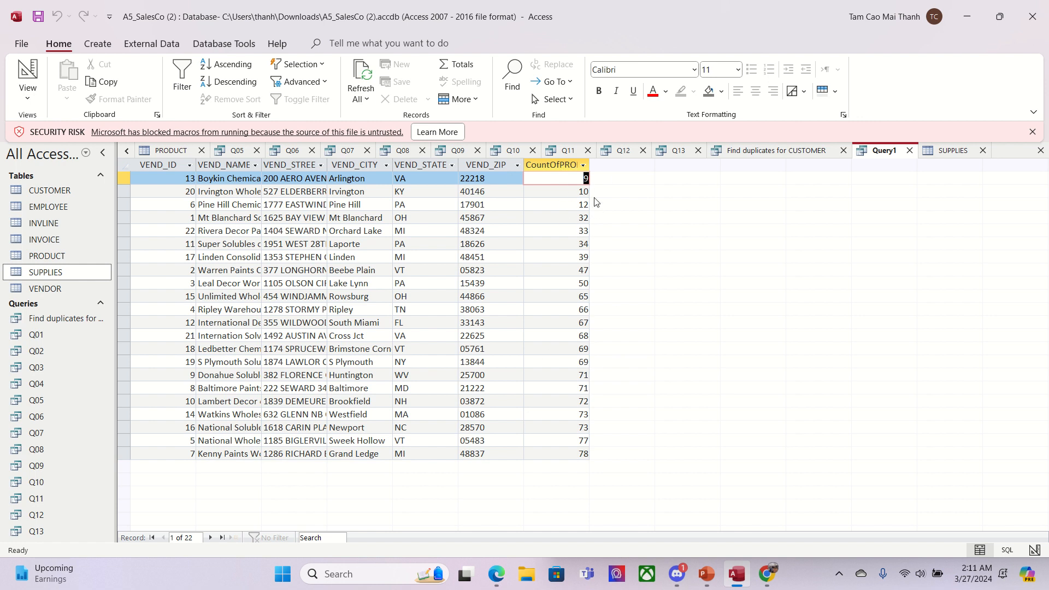
{"action": "left_click", "coordinate": [586, 180]}
{"action": "mouse_move", "coordinate": [446, 2]}
{"action": "left_click", "coordinate": [436, 32]}
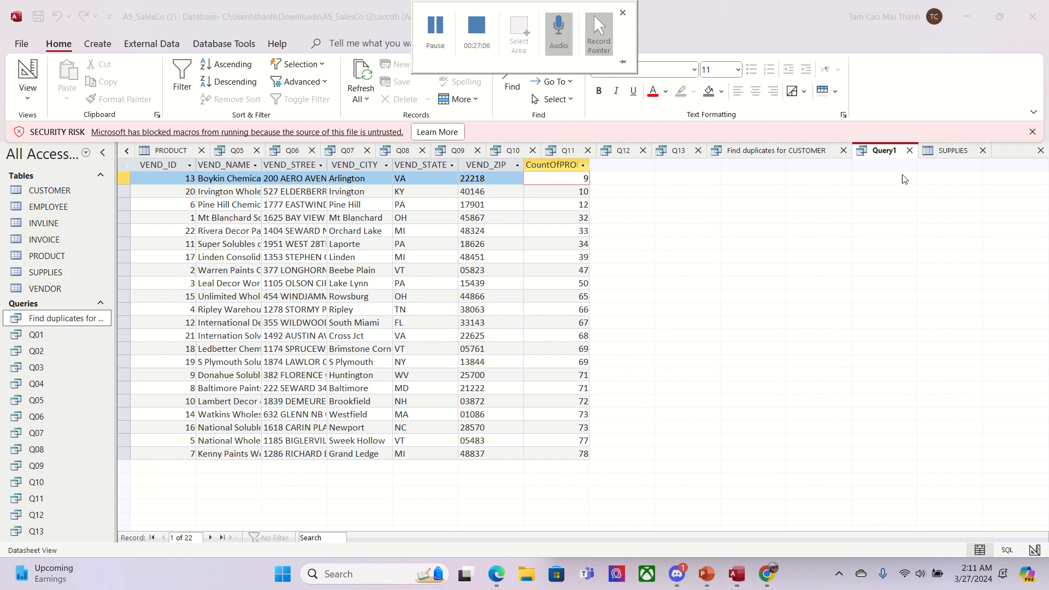
Step: Save the vendor product-count query as Q15 and check for it in the list of saved queries
{"action": "right_click", "coordinate": [889, 153]}
{"action": "left_click", "coordinate": [902, 161]}
{"action": "left_click", "coordinate": [522, 197]}
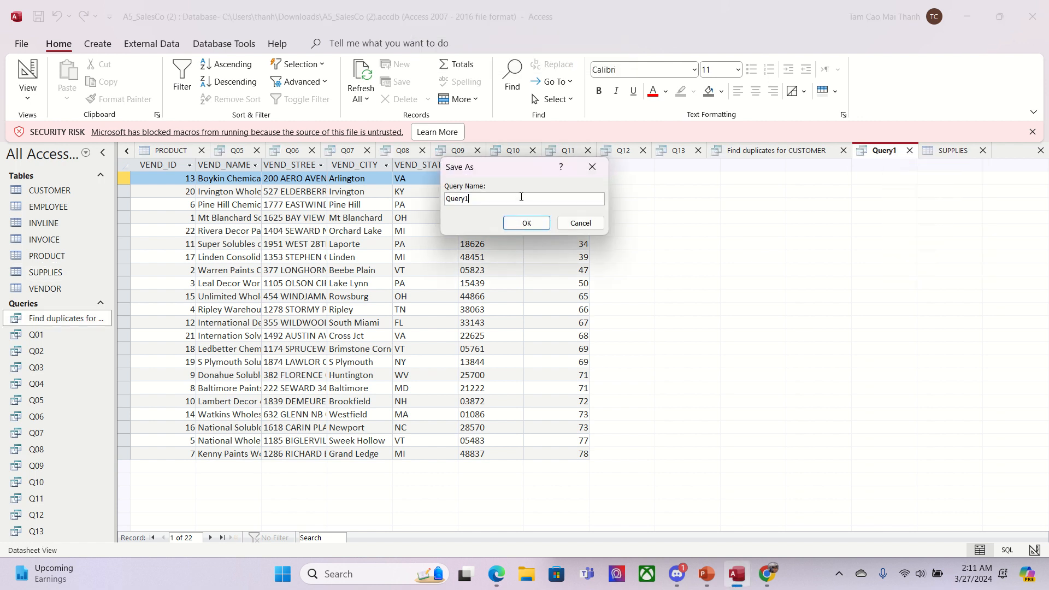
{"action": "key", "text": "BackSpace"}
{"action": "key", "text": "BackSpace"}
{"action": "key", "text": "BackSpace"}
{"action": "key", "text": "BackSpace"}
{"action": "key", "text": "BackSpace"}
{"action": "left_click", "coordinate": [507, 227]}
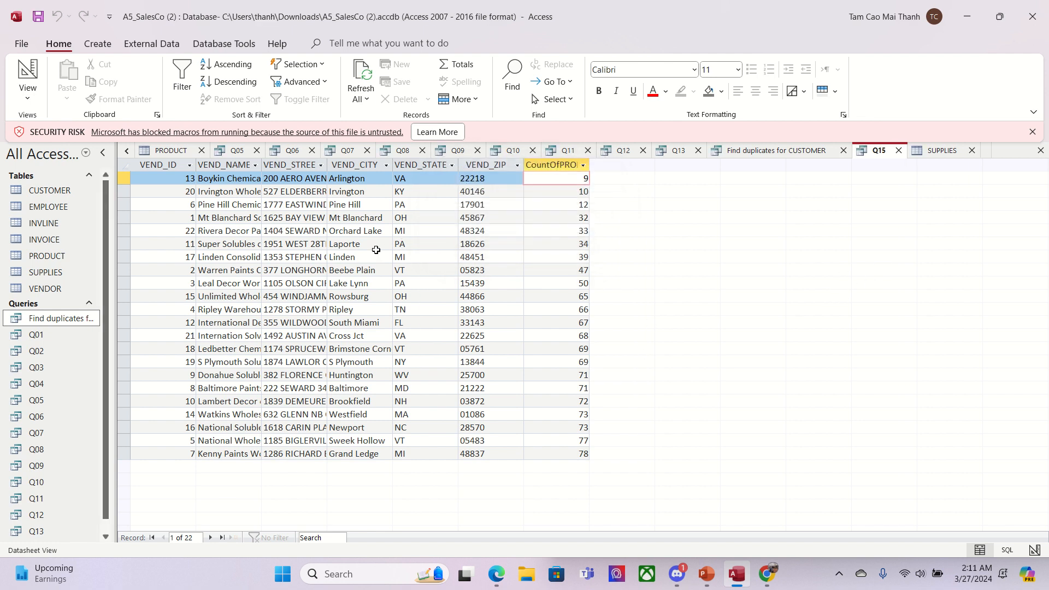
{"action": "scroll", "coordinate": [82, 383], "scroll_direction": "down", "scroll_amount": 1}
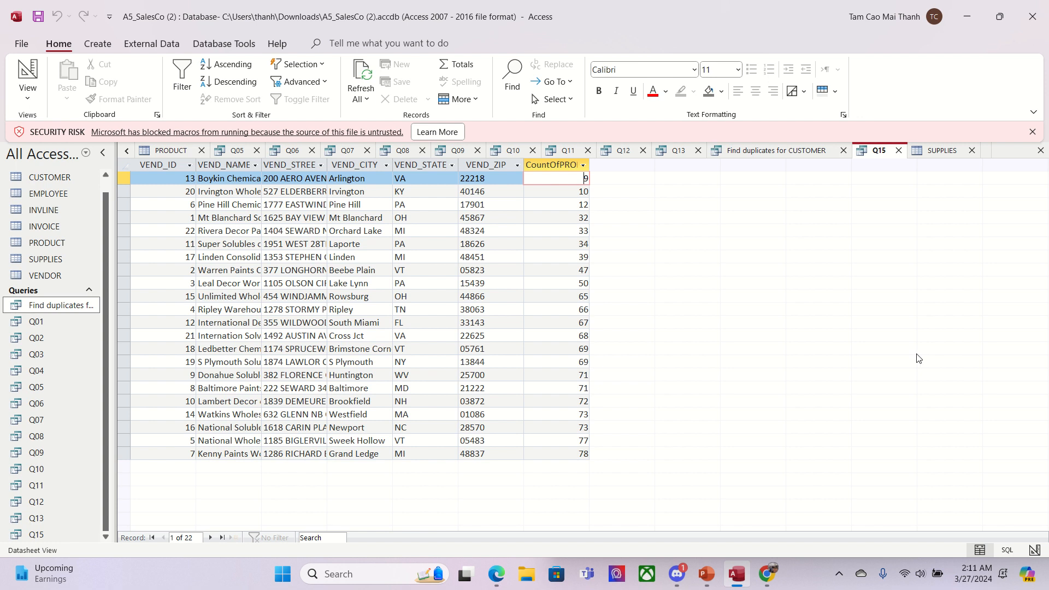